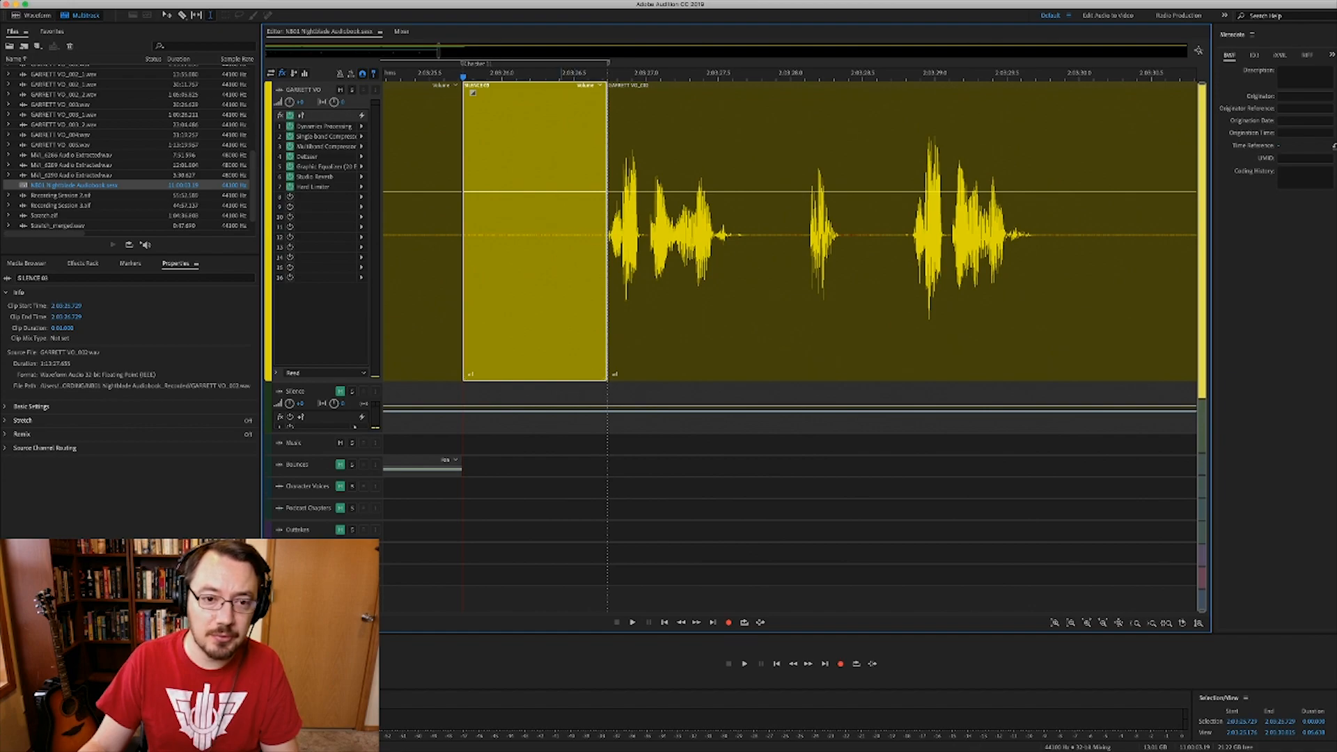
- Inspect the SILENCE 03 clip up close, then zoom out fully to the whole NB01 session
scroll(321, 313, down, 1)
scroll(322, 314, up, 1)
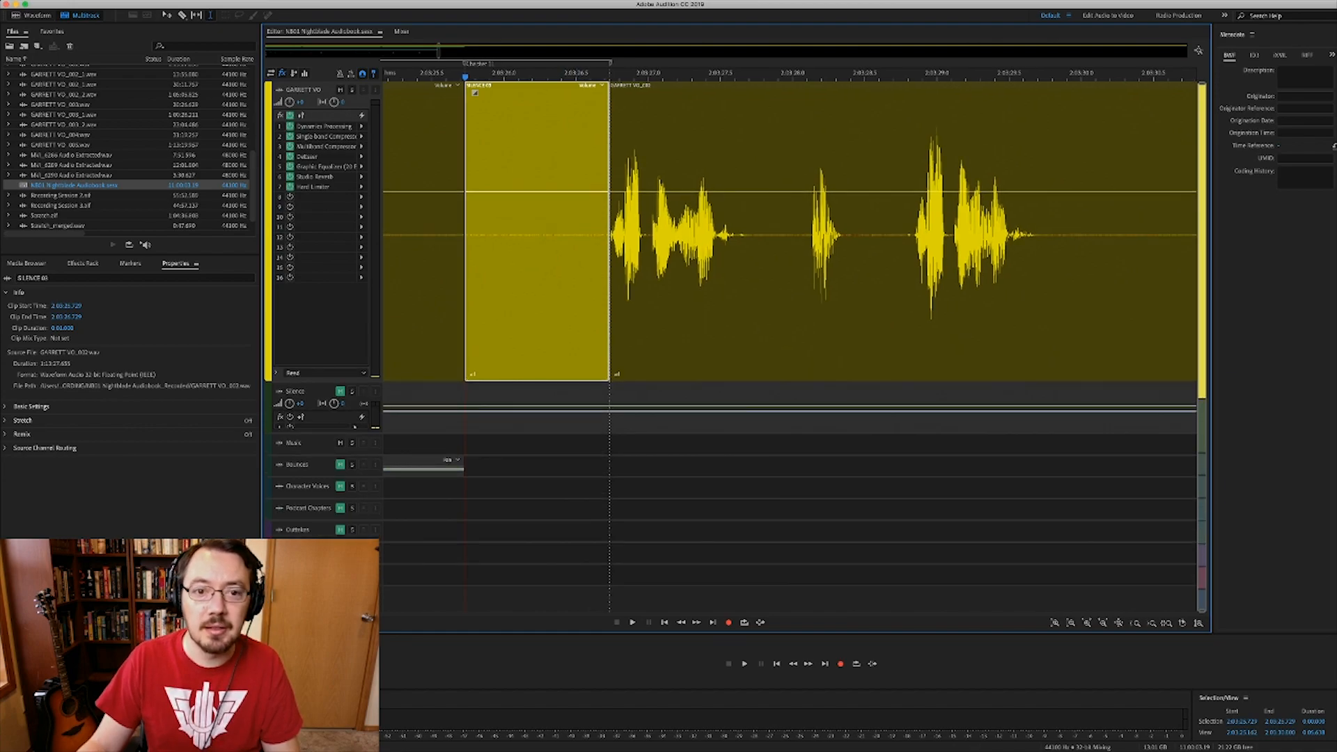
scroll(584, 230, down, 1)
click(547, 230)
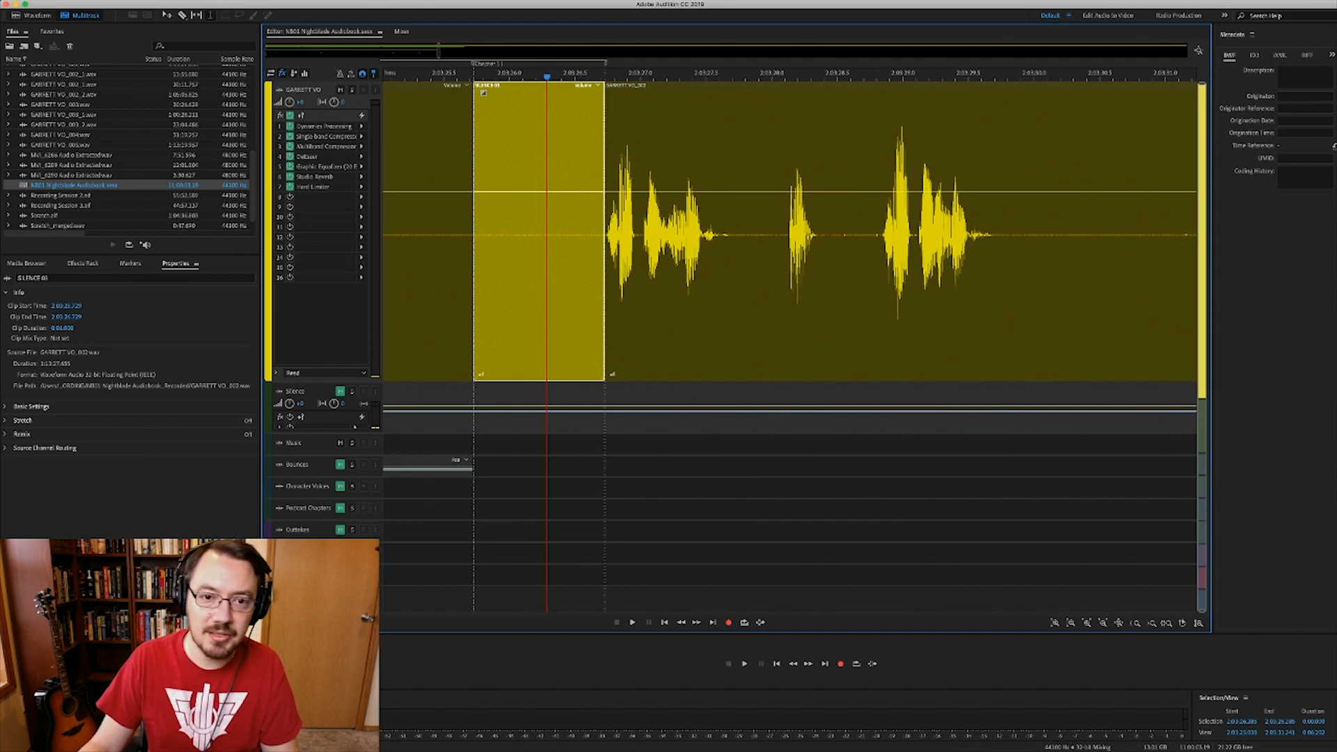
scroll(547, 230, down, 1)
scroll(543, 230, down, 2)
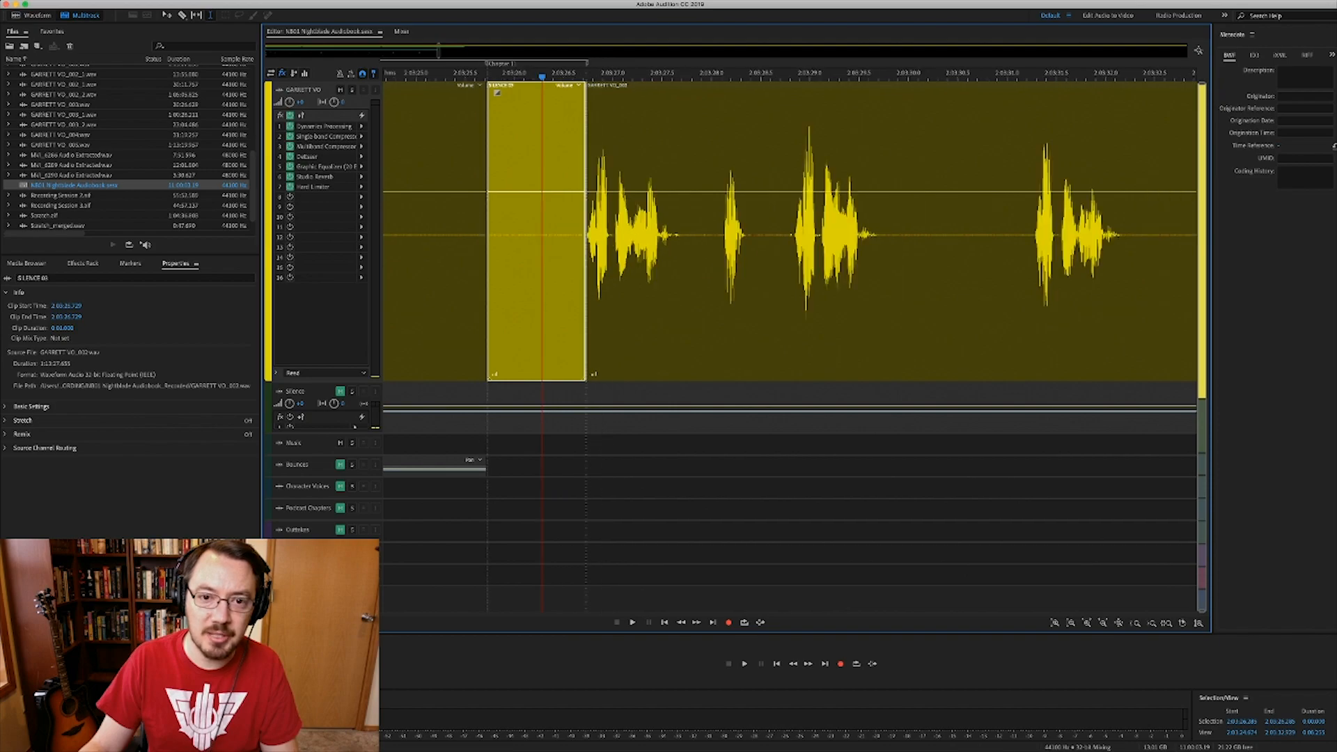
scroll(541, 230, down, 1)
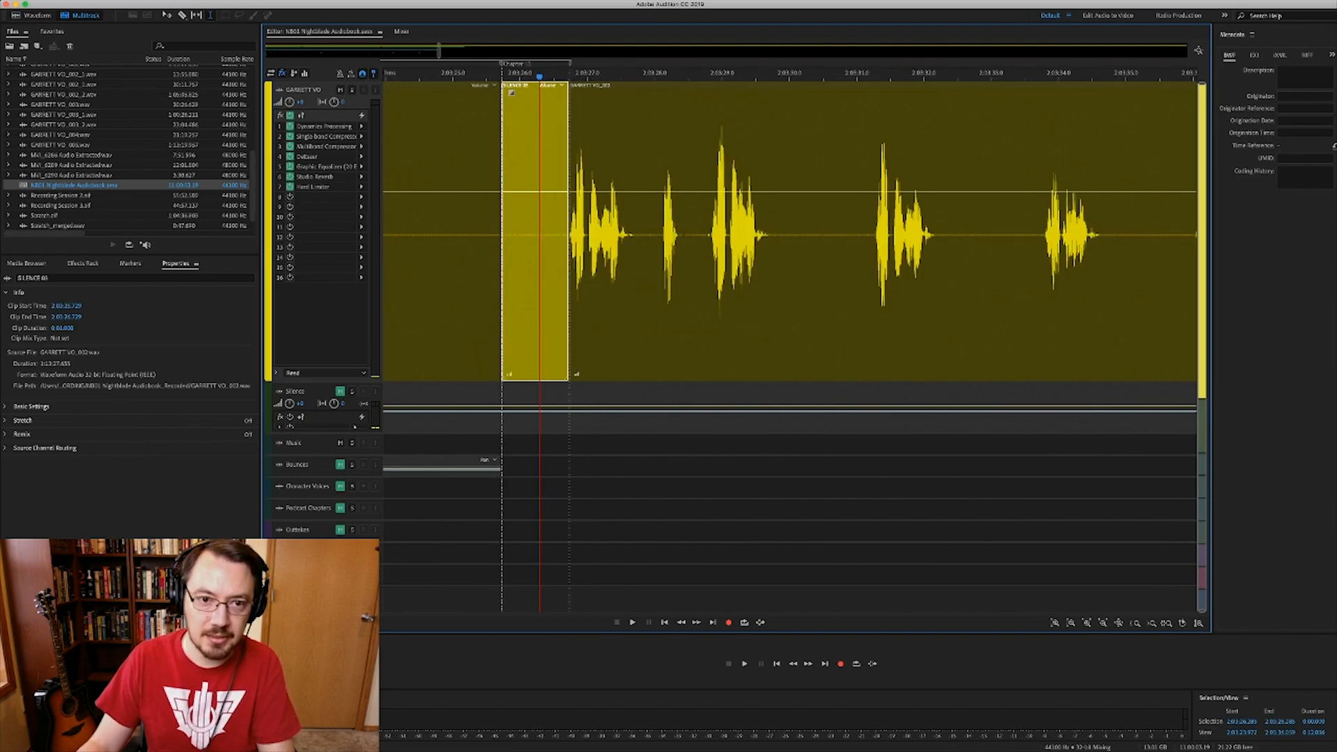
key(super+backslash)
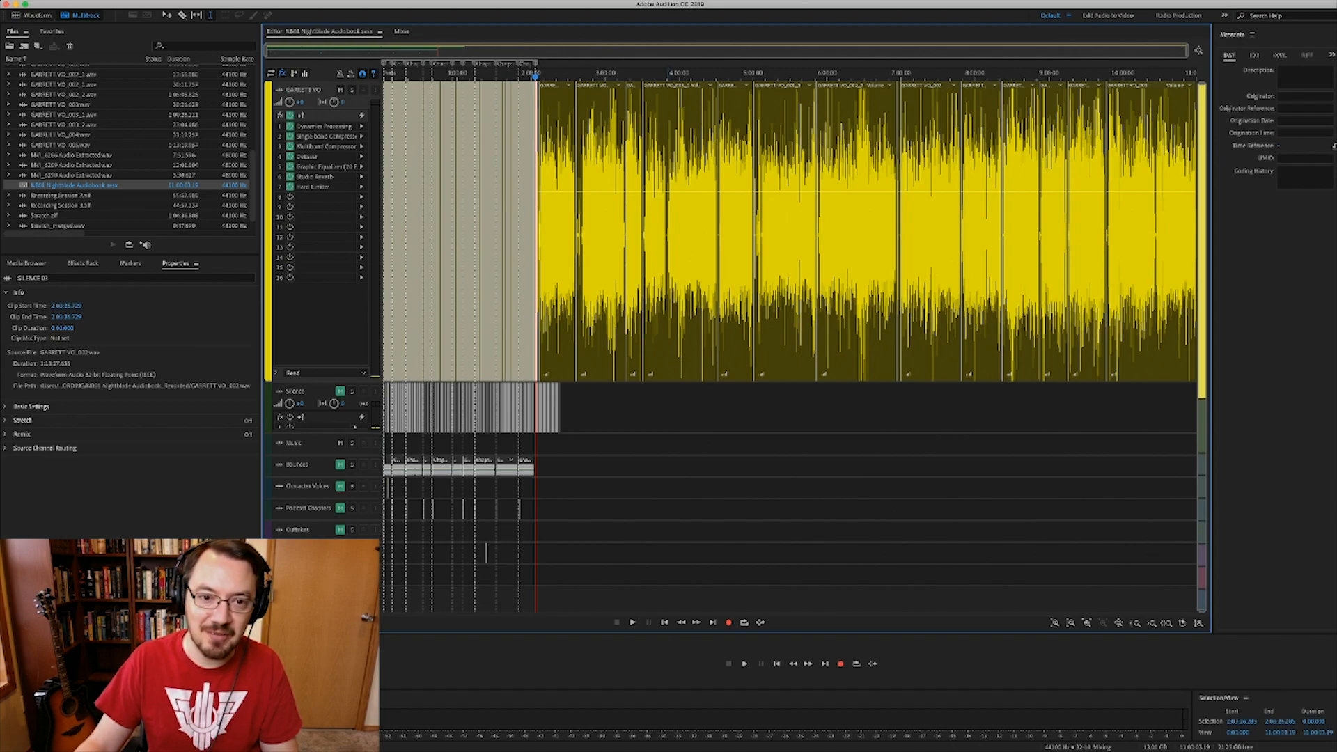
- Select the GARRETT VO_003 clips and zoom into the timeline, moving toward 2:03
click(668, 251)
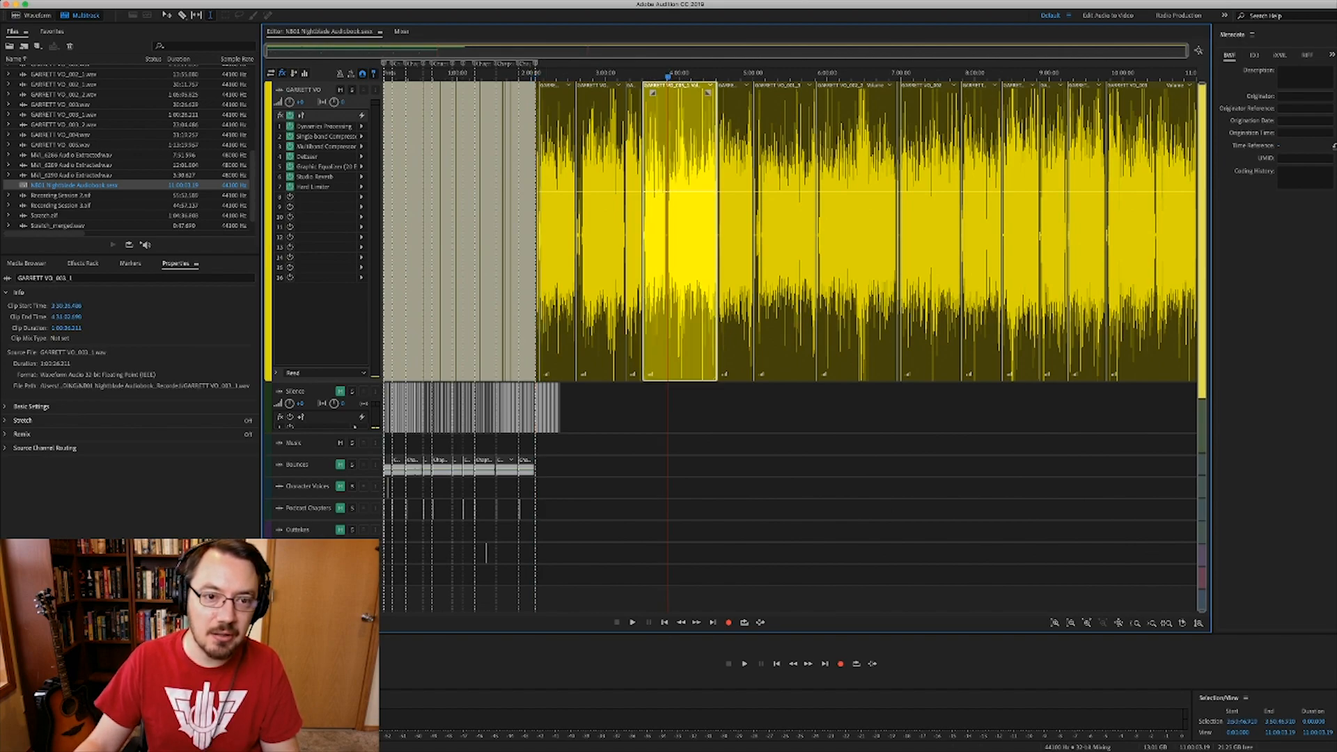
click(545, 251)
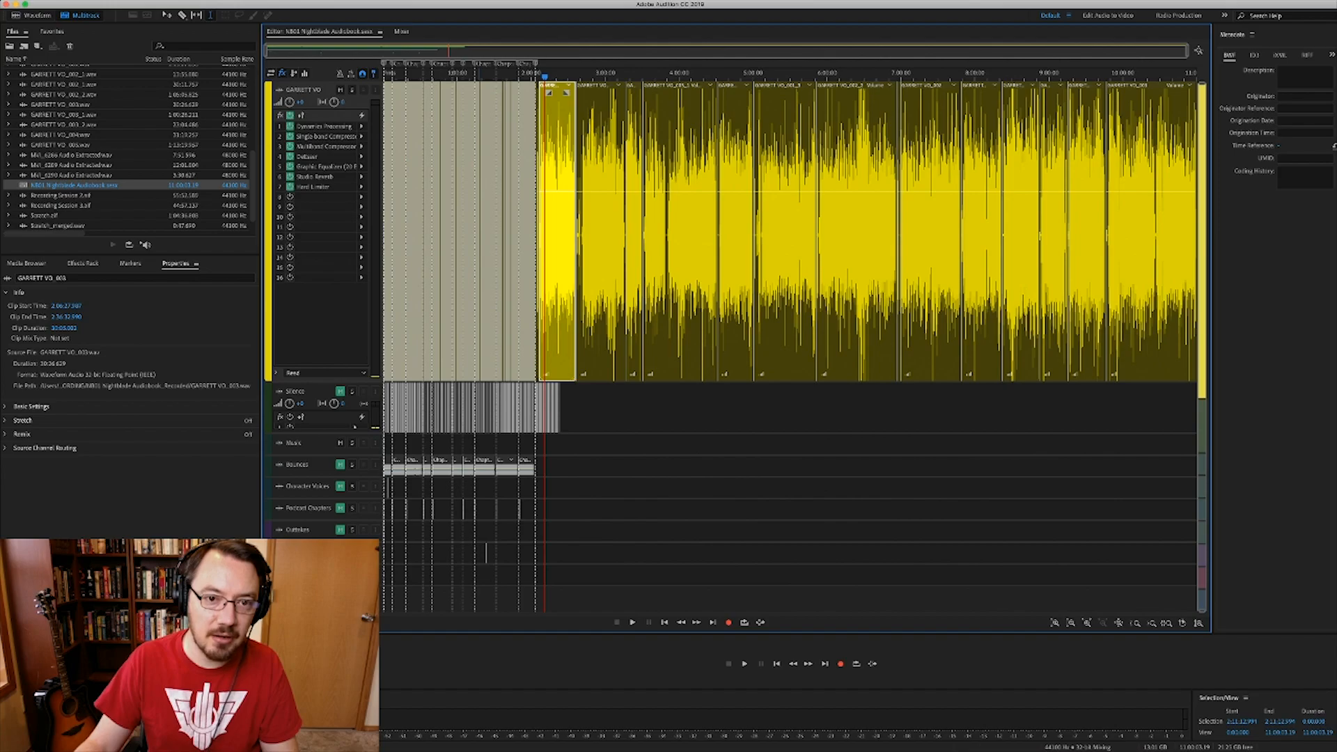
scroll(479, 73, up, 8)
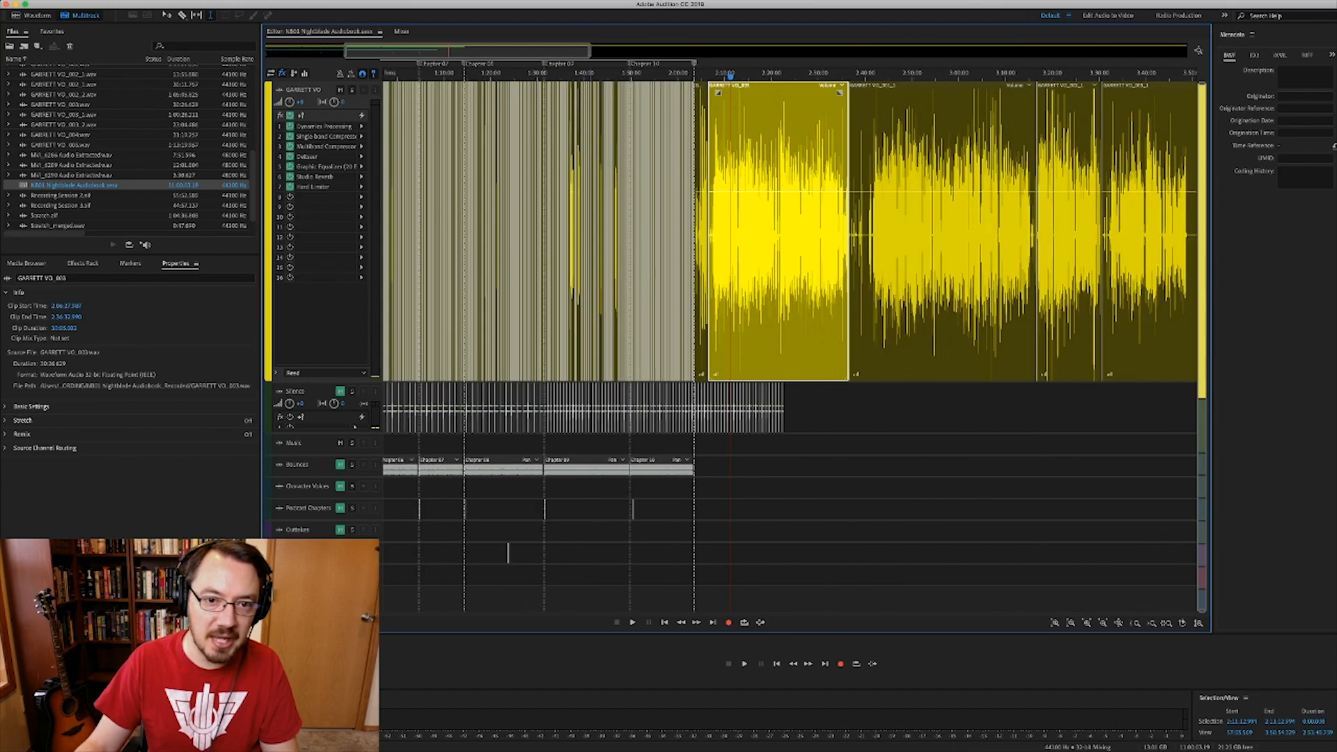
scroll(586, 74, up, 15)
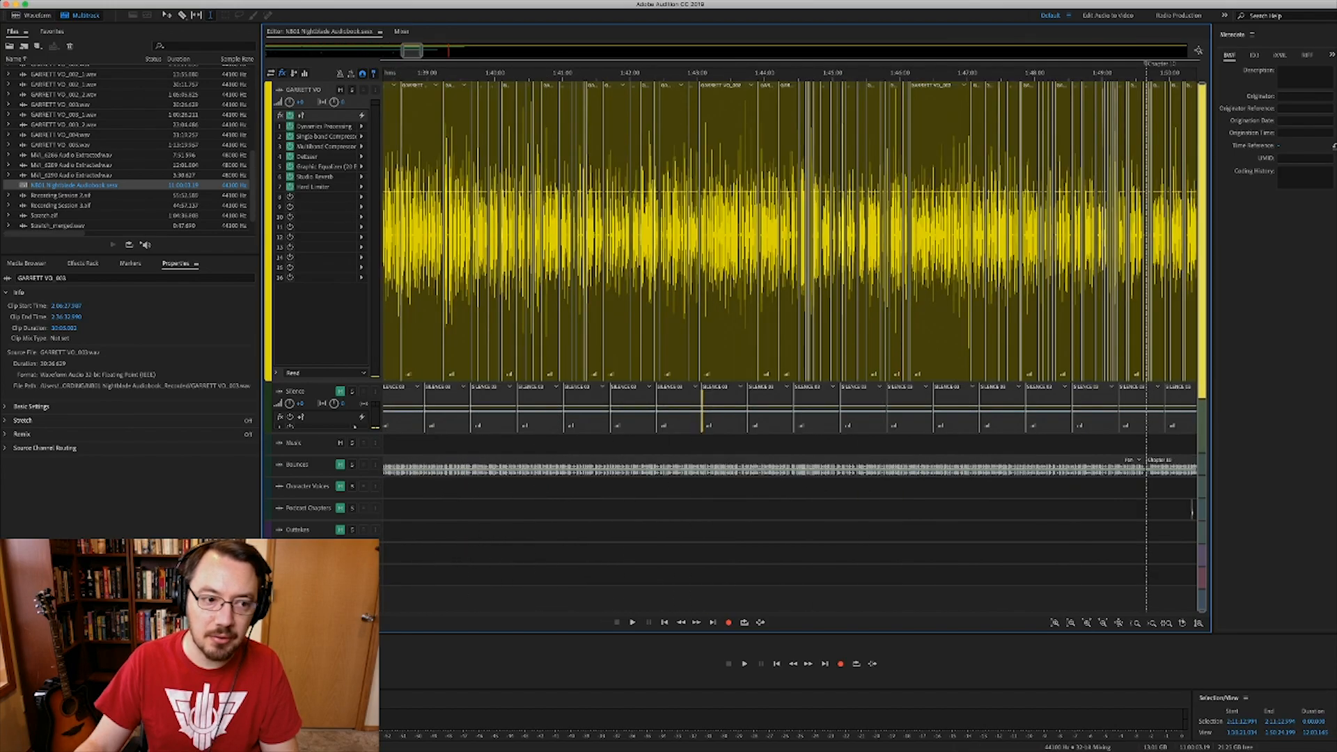
scroll(790, 250, right, 5)
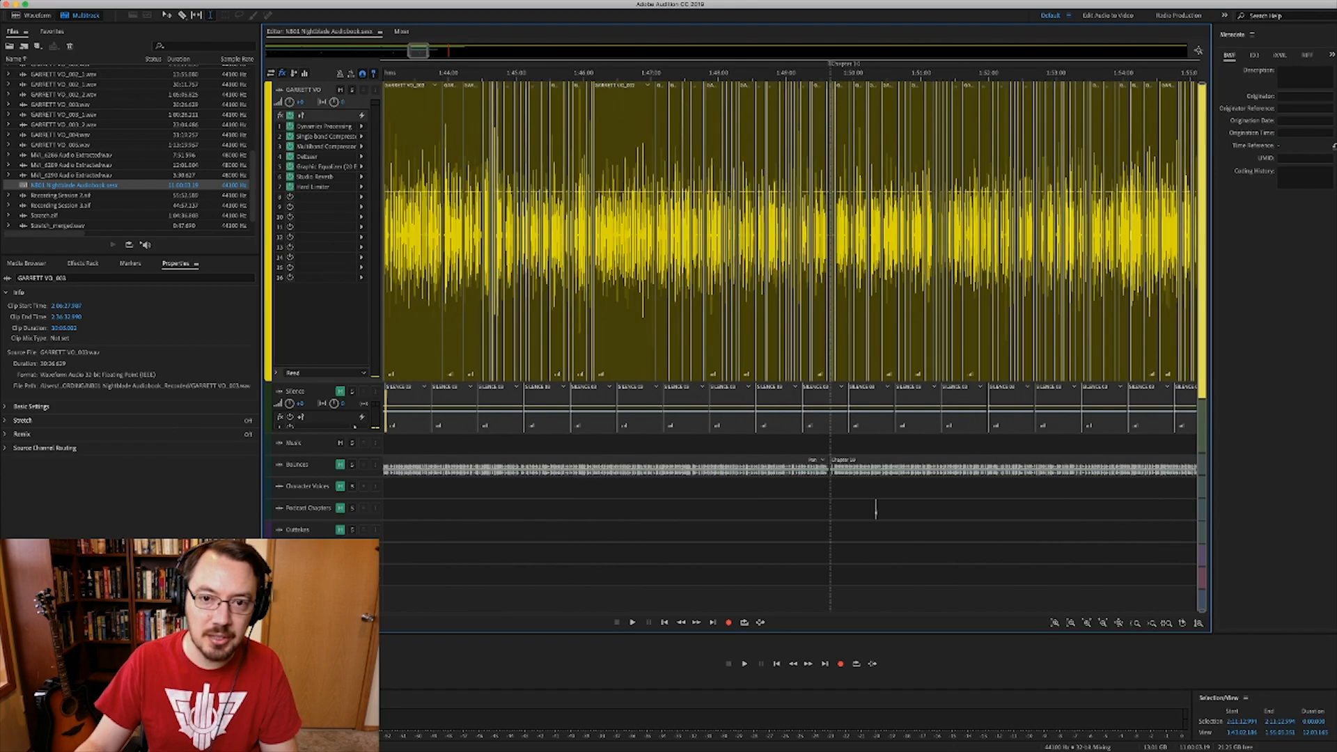
scroll(876, 510, right, 10)
scroll(829, 250, right, 3)
- Select GARRETT VO_002, then SILENCE 03, and zoom in on SILENCE 03 near 2:03:26
click(822, 250)
scroll(830, 251, up, 10)
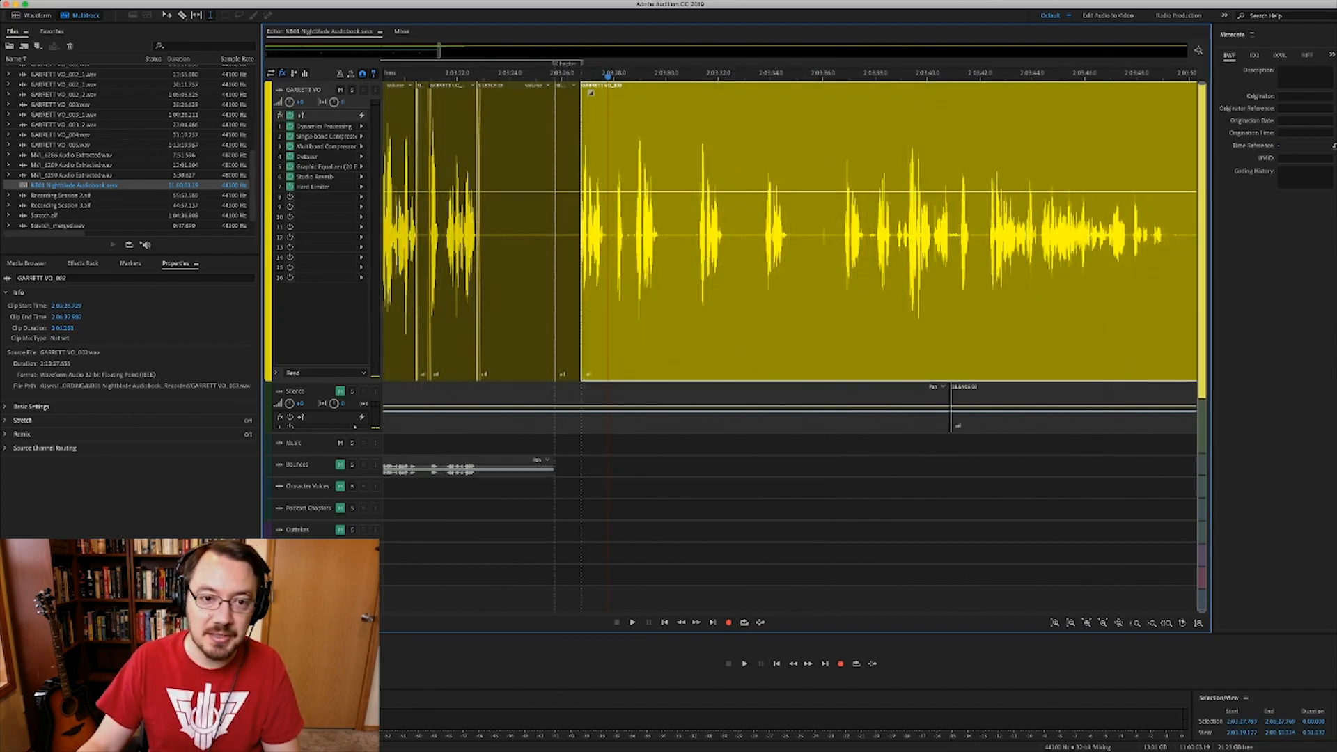
click(568, 251)
scroll(568, 251, up, 3)
scroll(790, 230, left, 3)
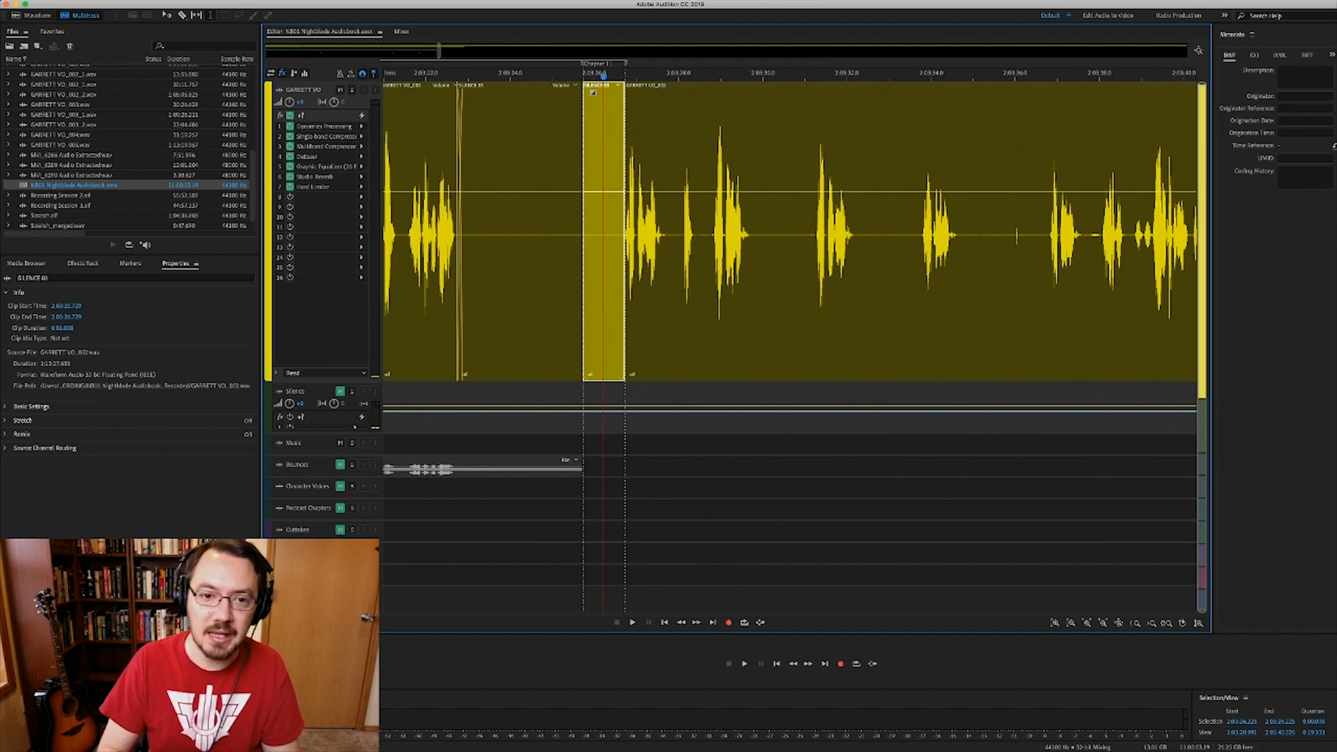
scroll(791, 230, left, 1)
click(584, 230)
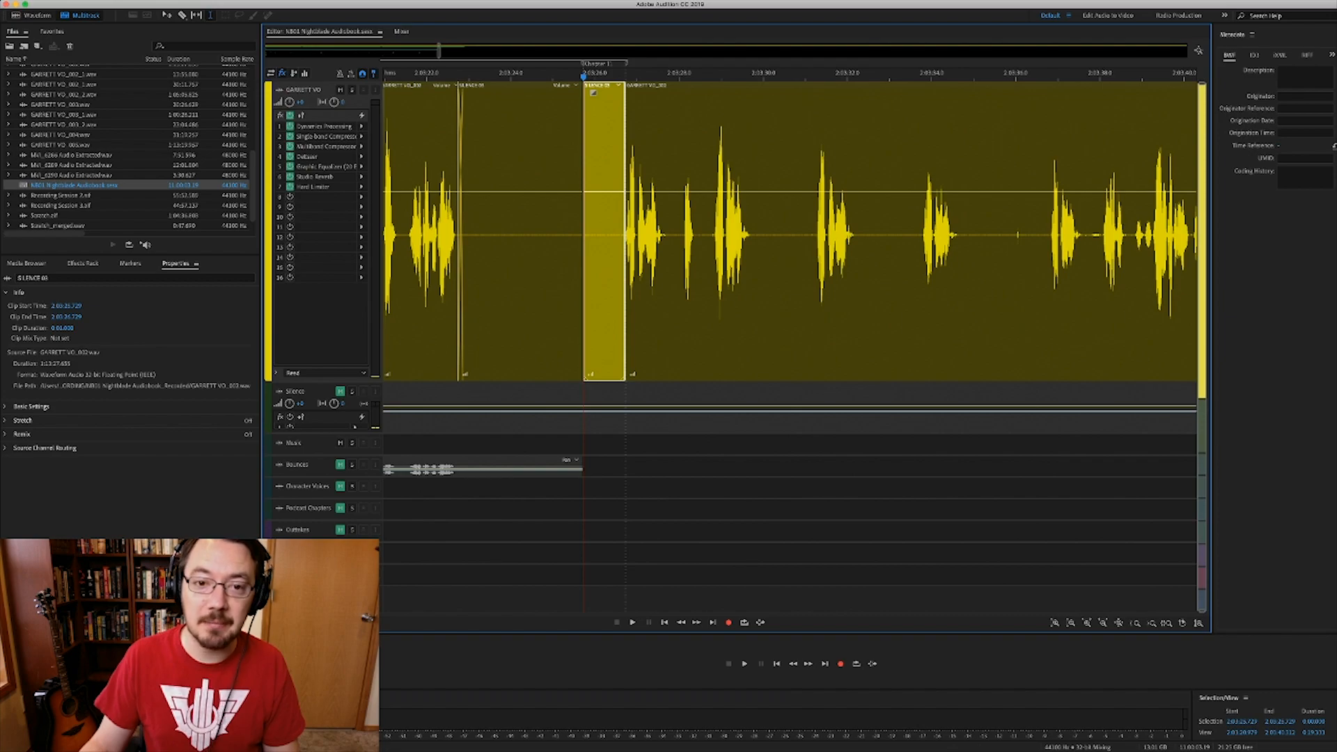
click(605, 278)
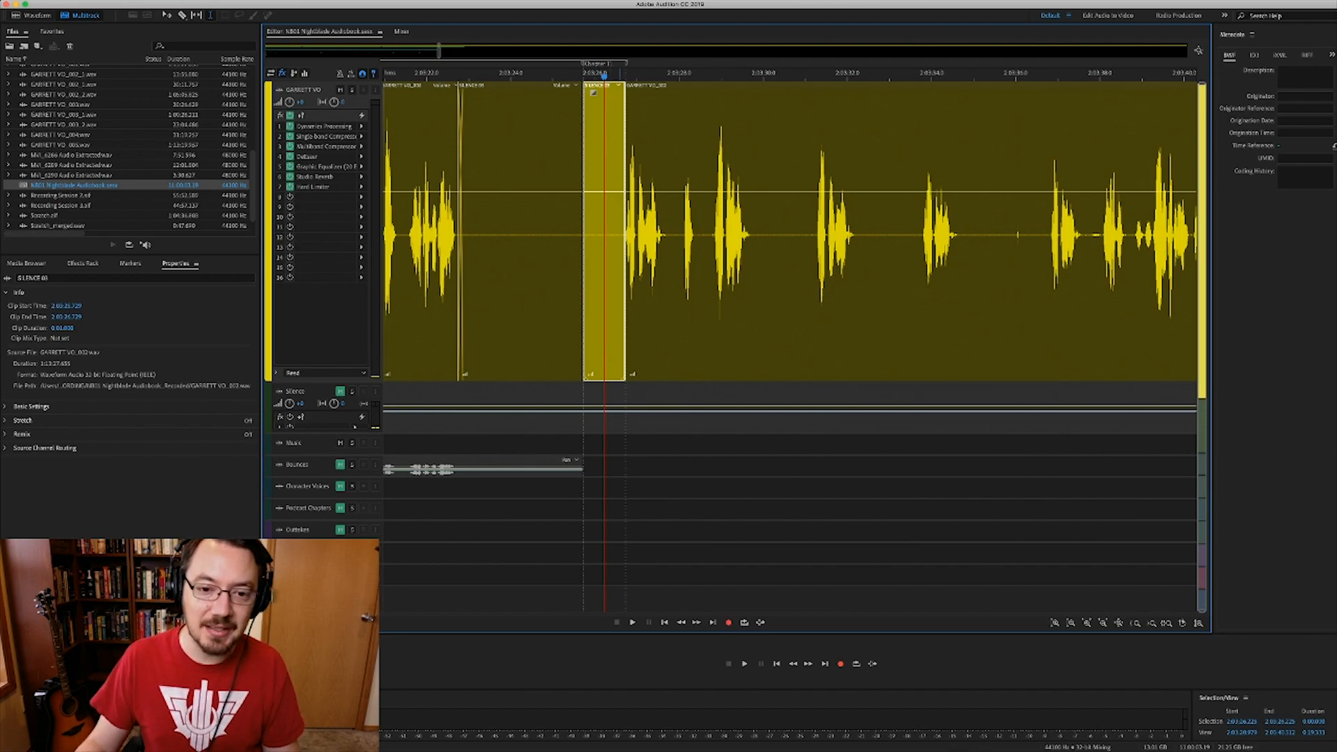
click(668, 422)
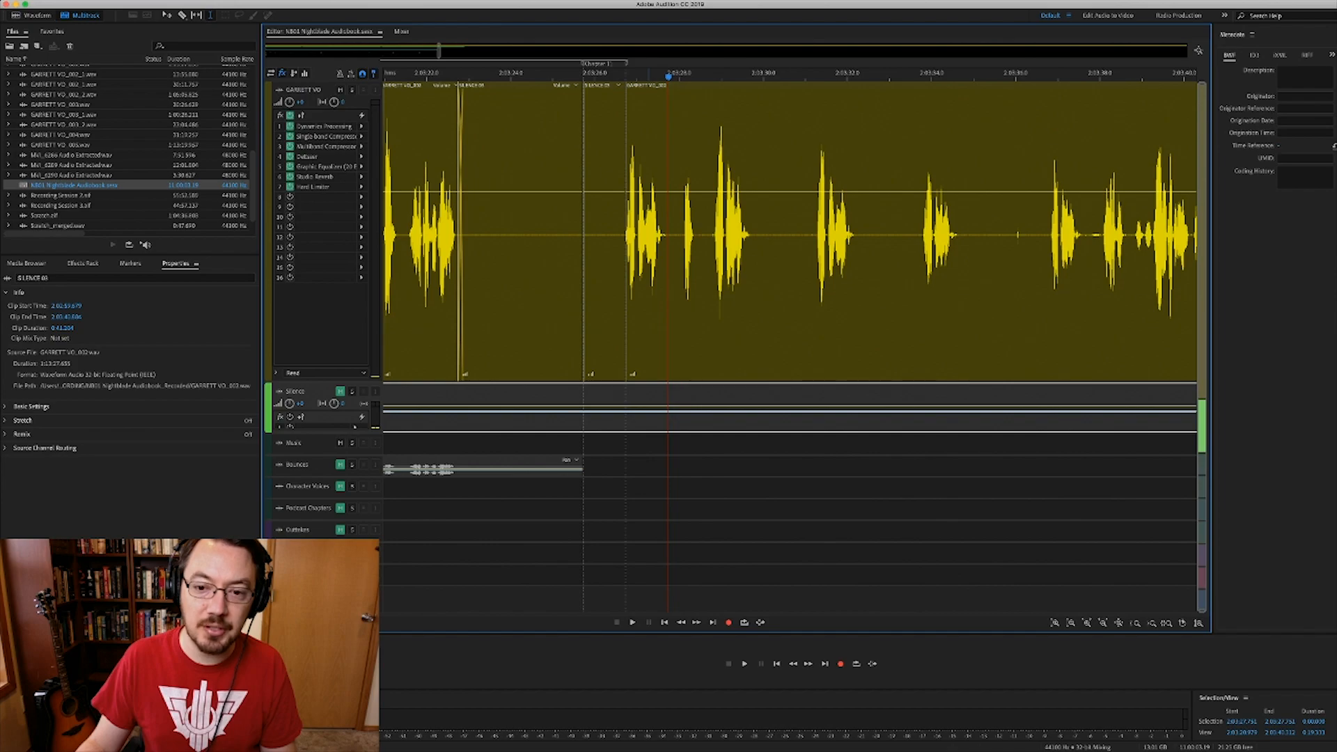
- Zoom out over the Silence track to see the full run of SILENCE room-tone clips
scroll(649, 237, down, 8)
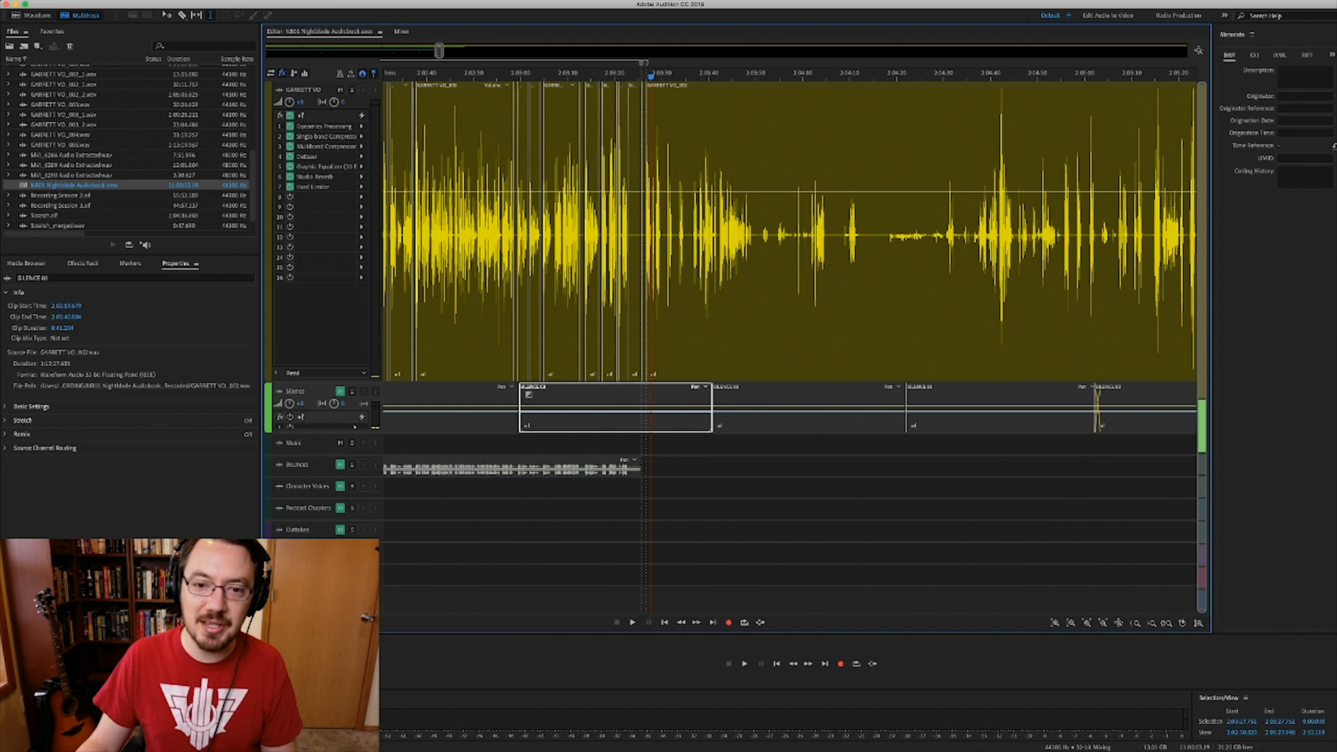
scroll(673, 278, down, 2)
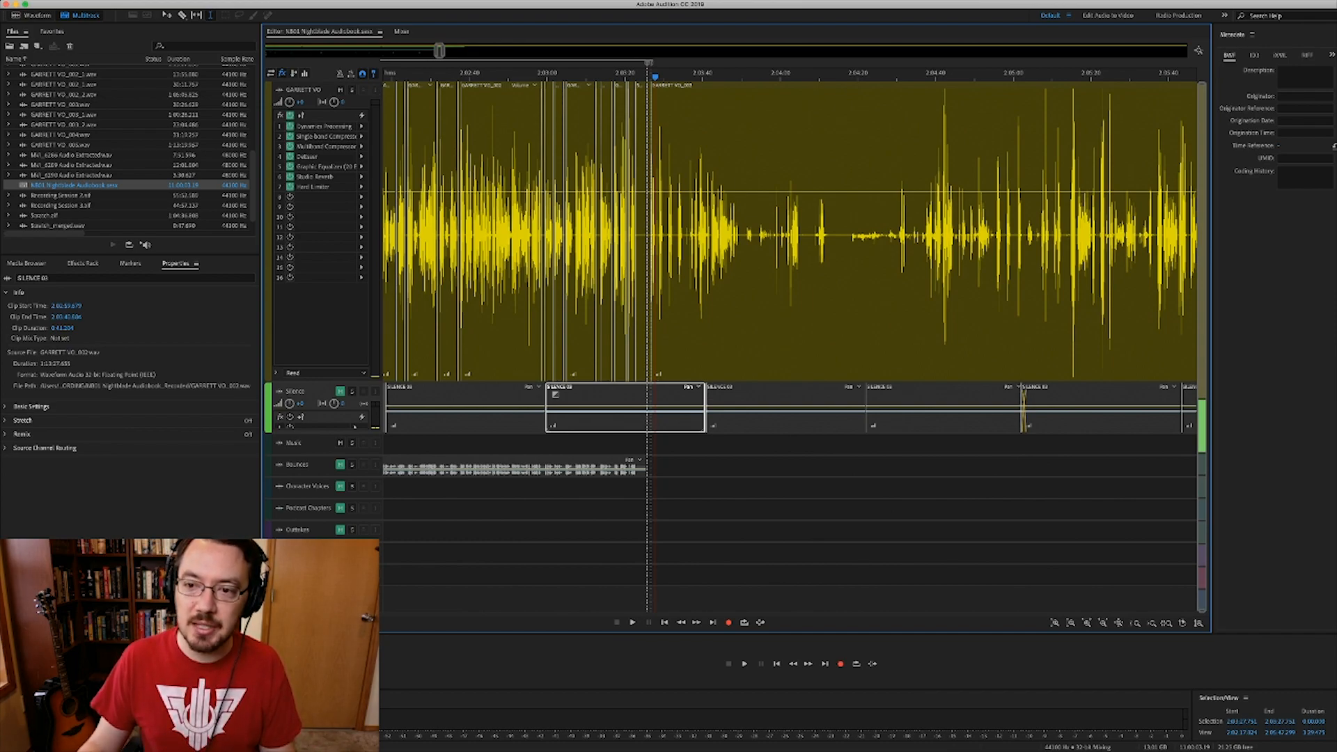
scroll(675, 237, down, 6)
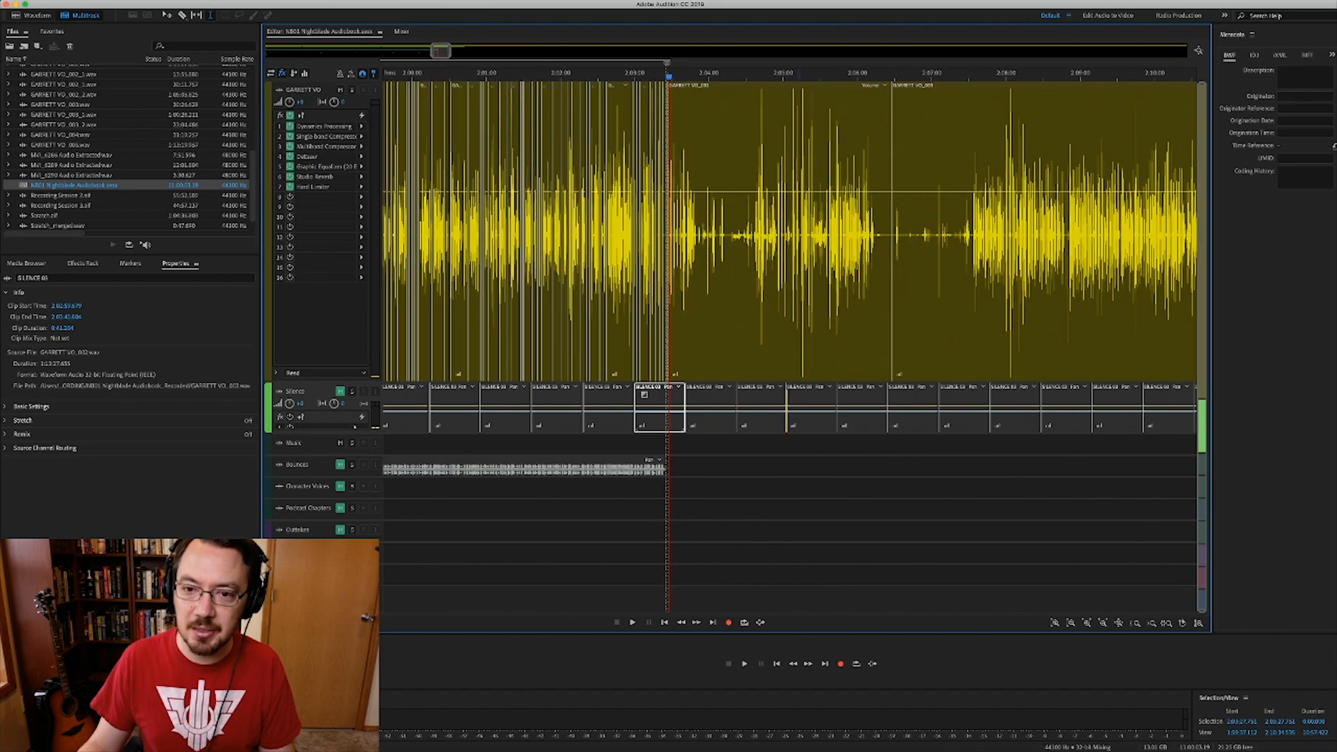
scroll(668, 237, down, 4)
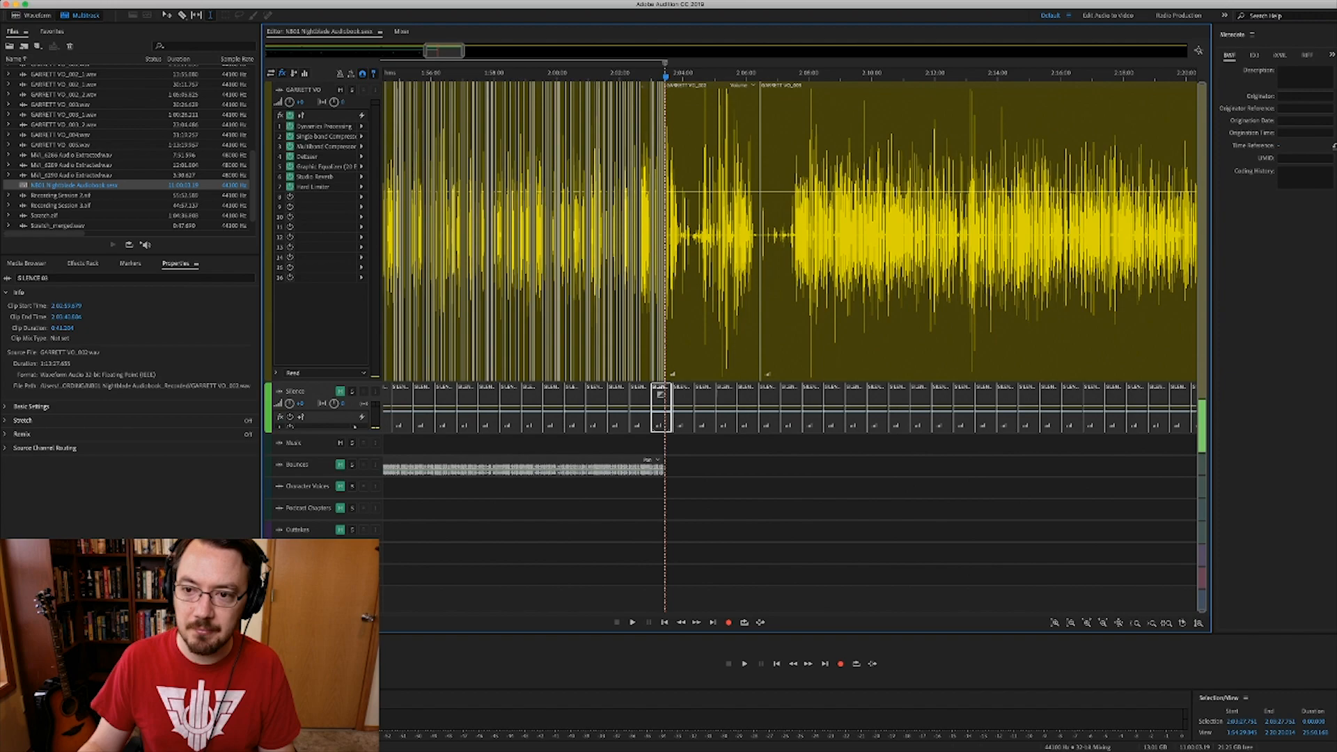
scroll(750, 279, down, 6)
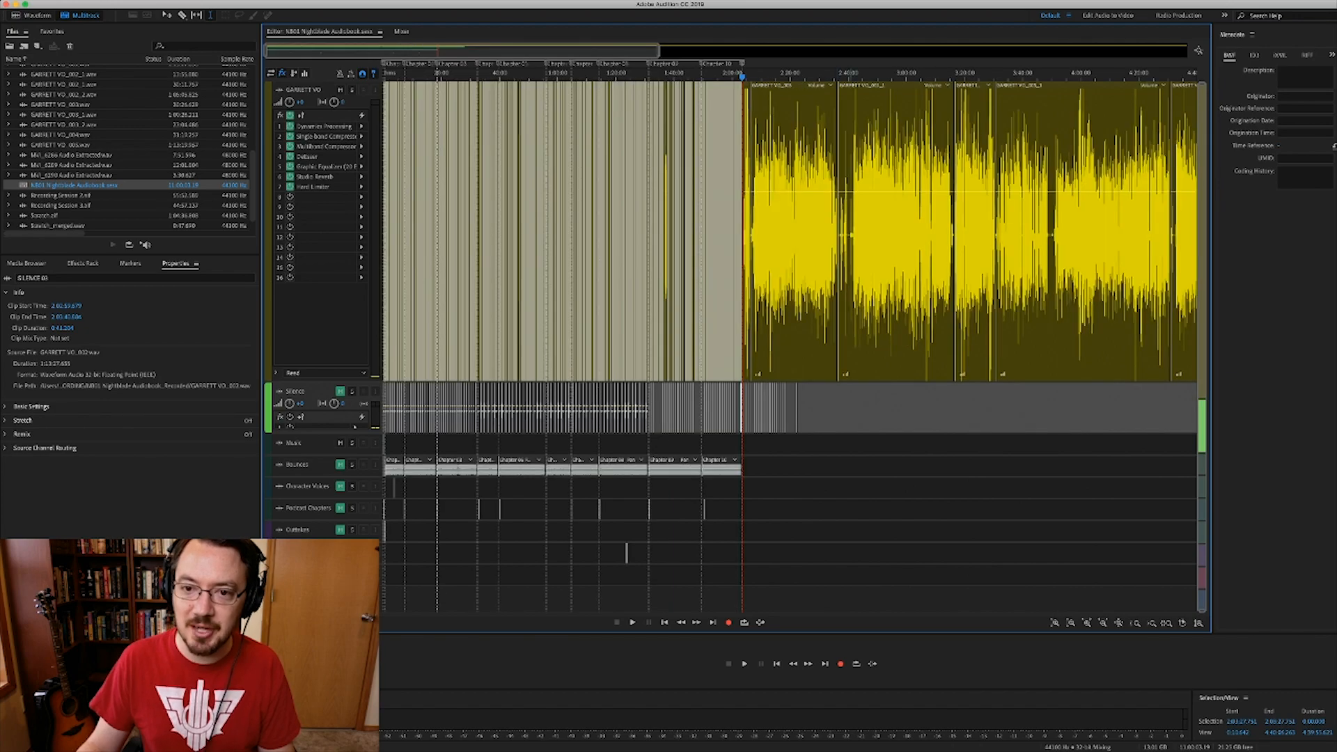
- Zoom into GARRETT VO_001_1 and play it back from about 2:39:16
click(850, 279)
scroll(850, 279, up, 5)
scroll(850, 279, up, 7)
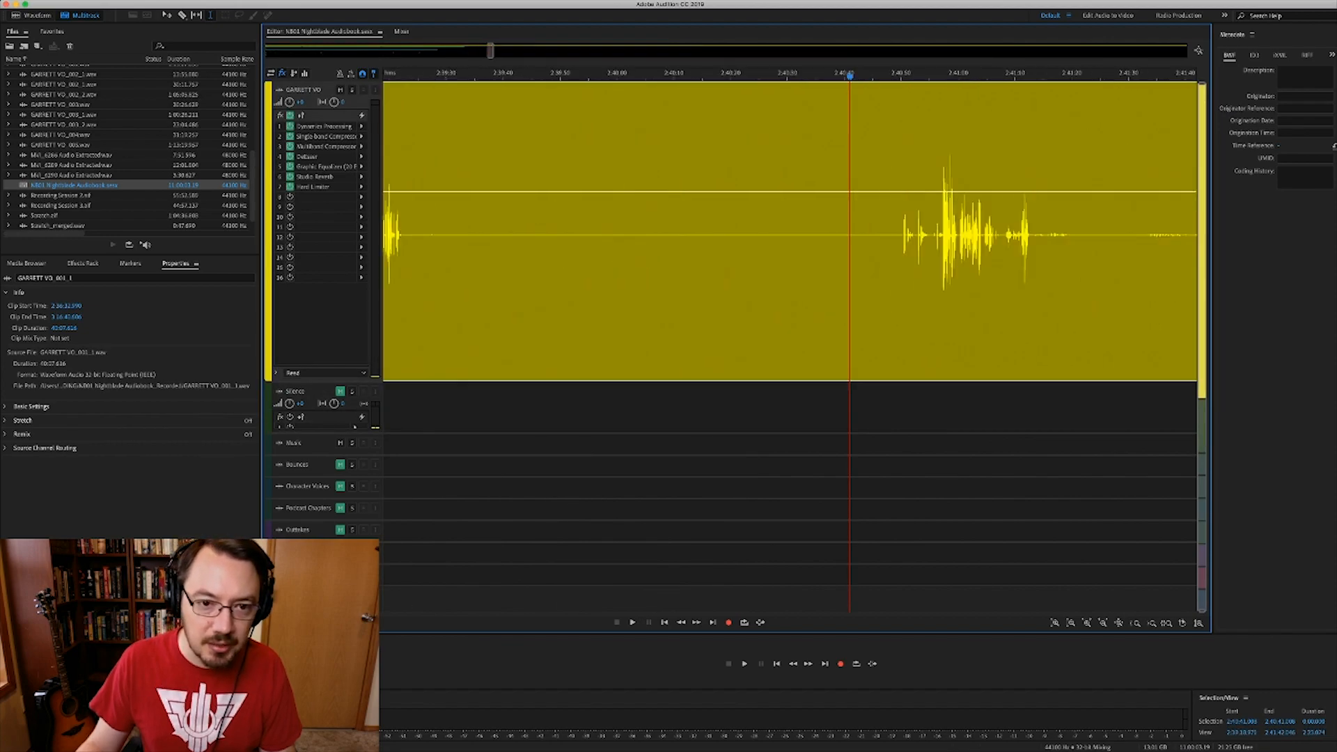
scroll(850, 279, down, 1)
scroll(553, 237, up, 4)
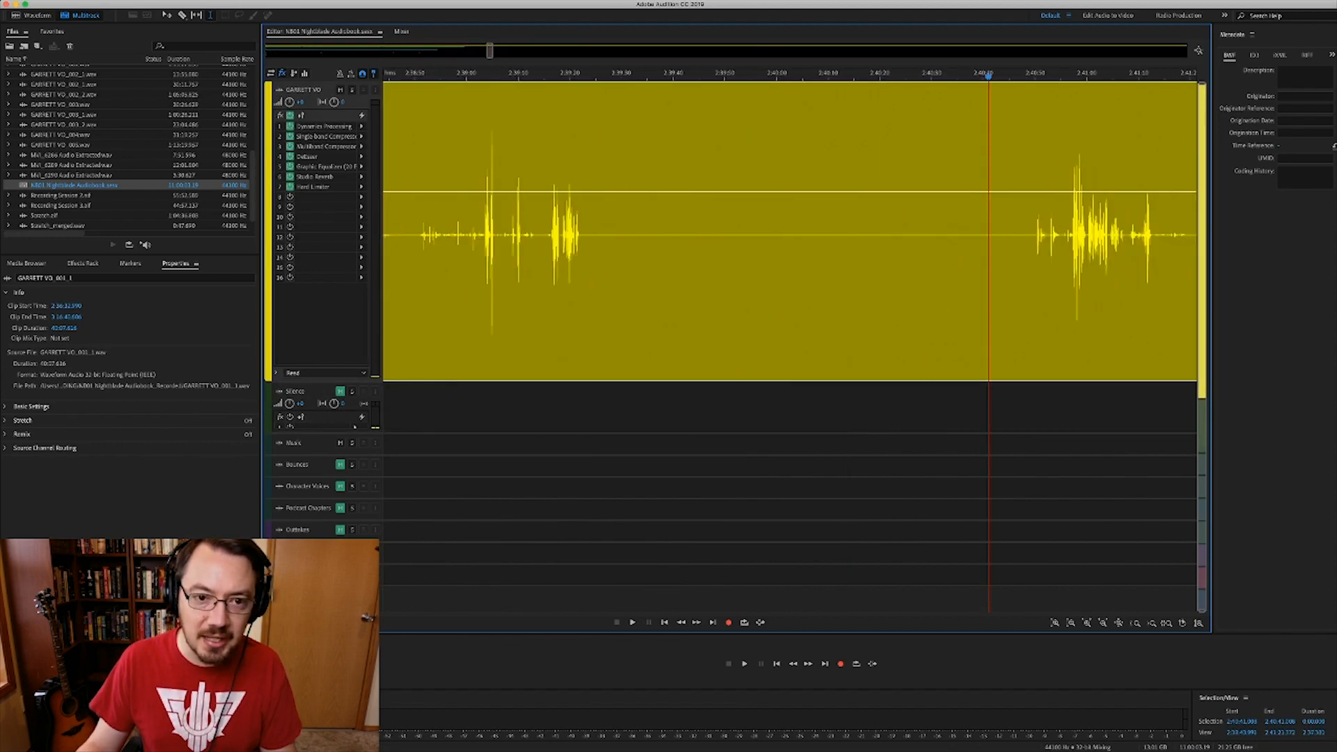
click(545, 279)
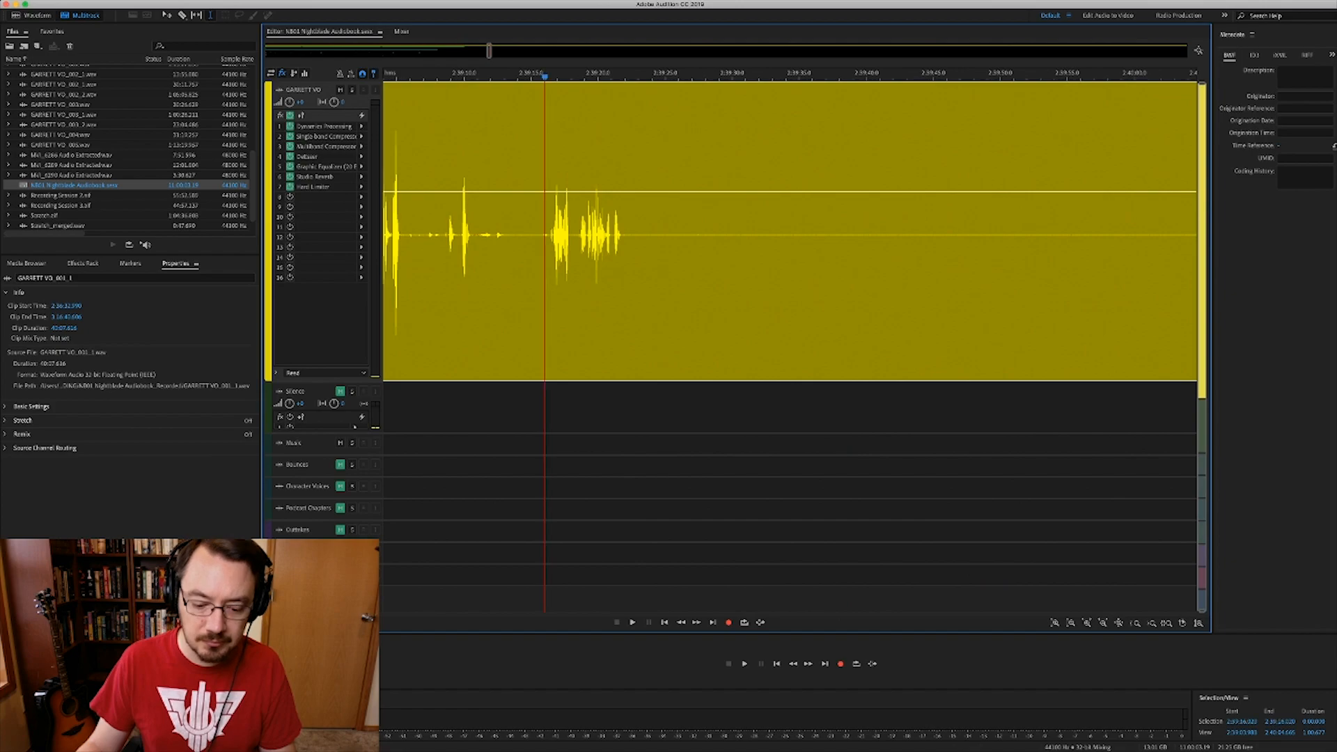
key(space)
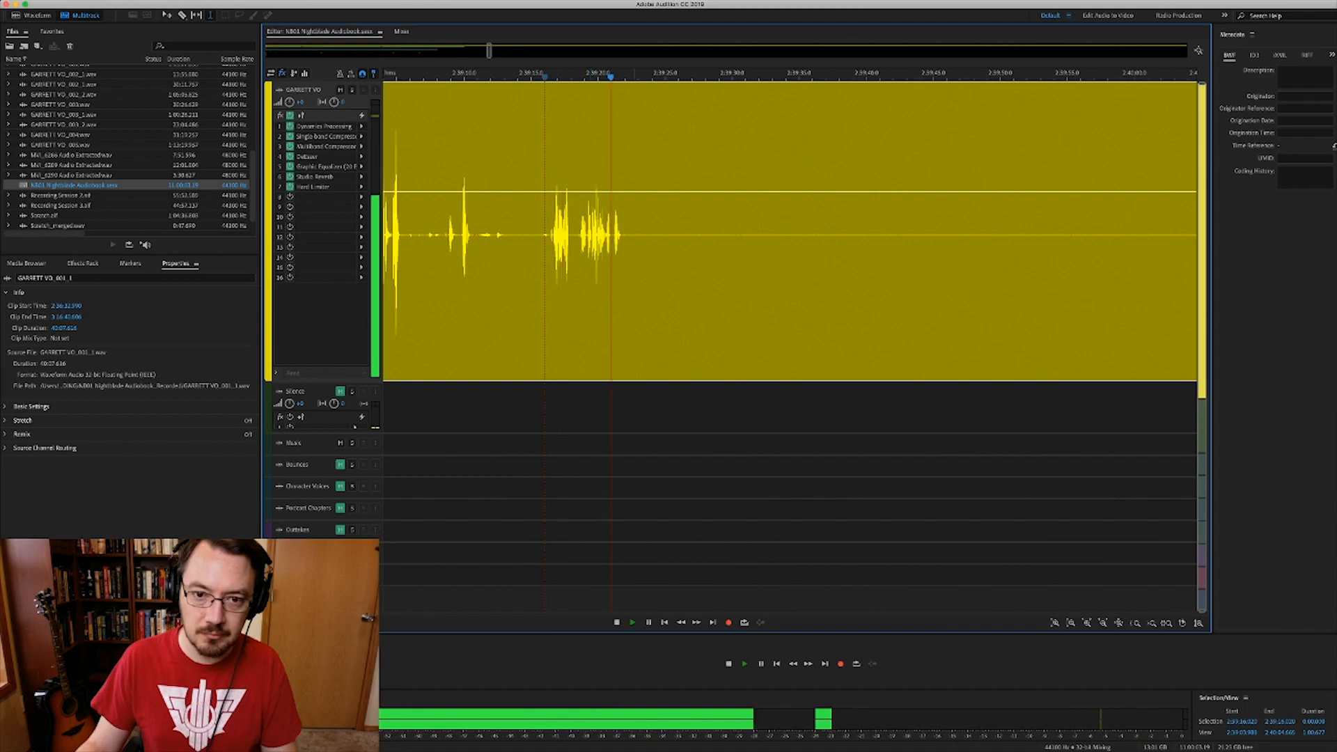
- Select the pause in the waveform from about 2:39:28 to 2:40:18
scroll(661, 278, down, 4)
scroll(662, 279, right, 1)
scroll(662, 278, down, 9)
scroll(791, 230, right, 1)
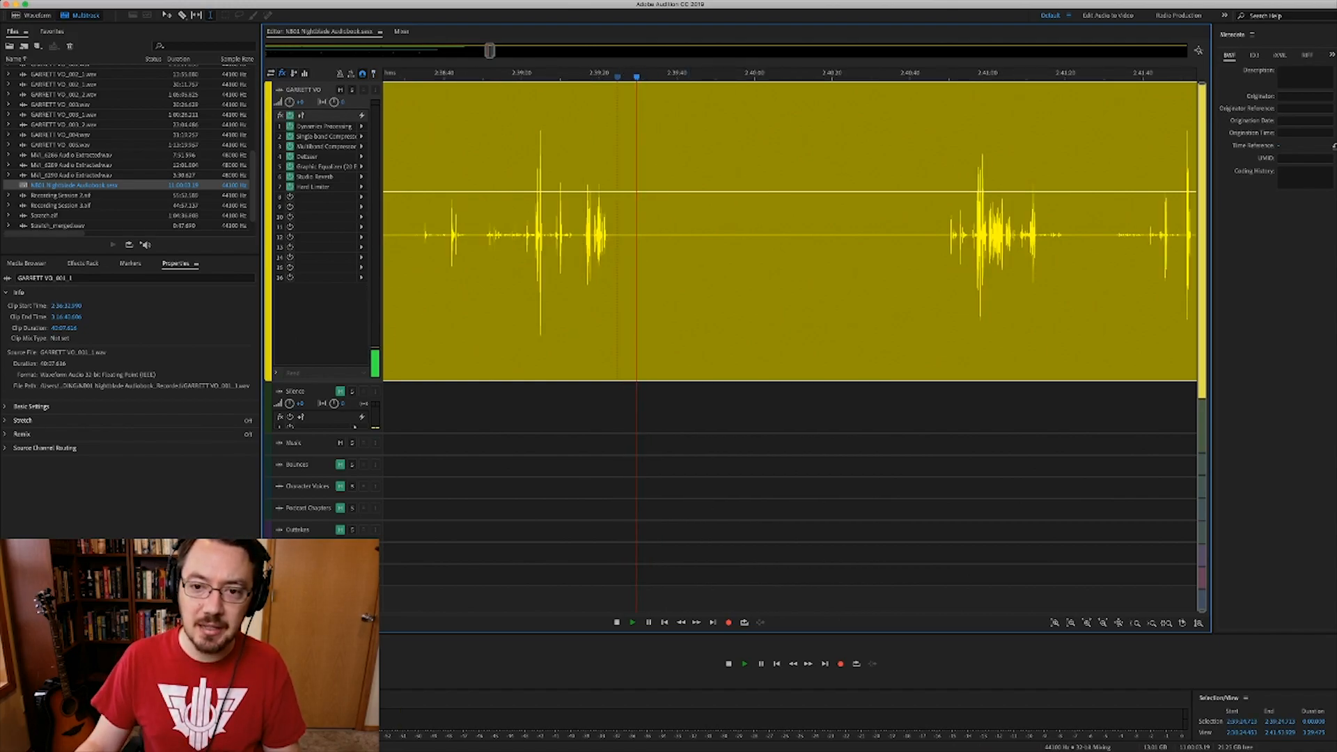
drag(634, 230, 759, 230)
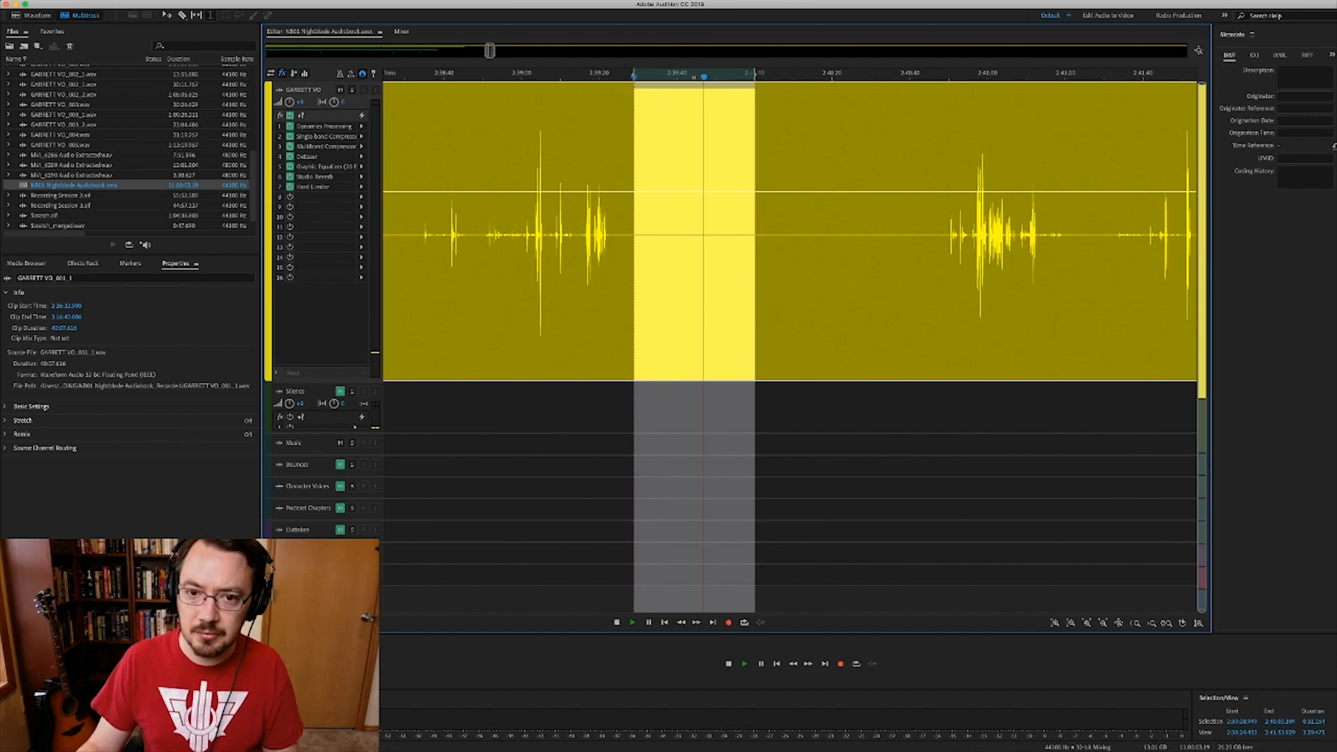
- Preview the selected pause, then split GARRETT VO_001_1 at its edges with Cmd+K
key(space)
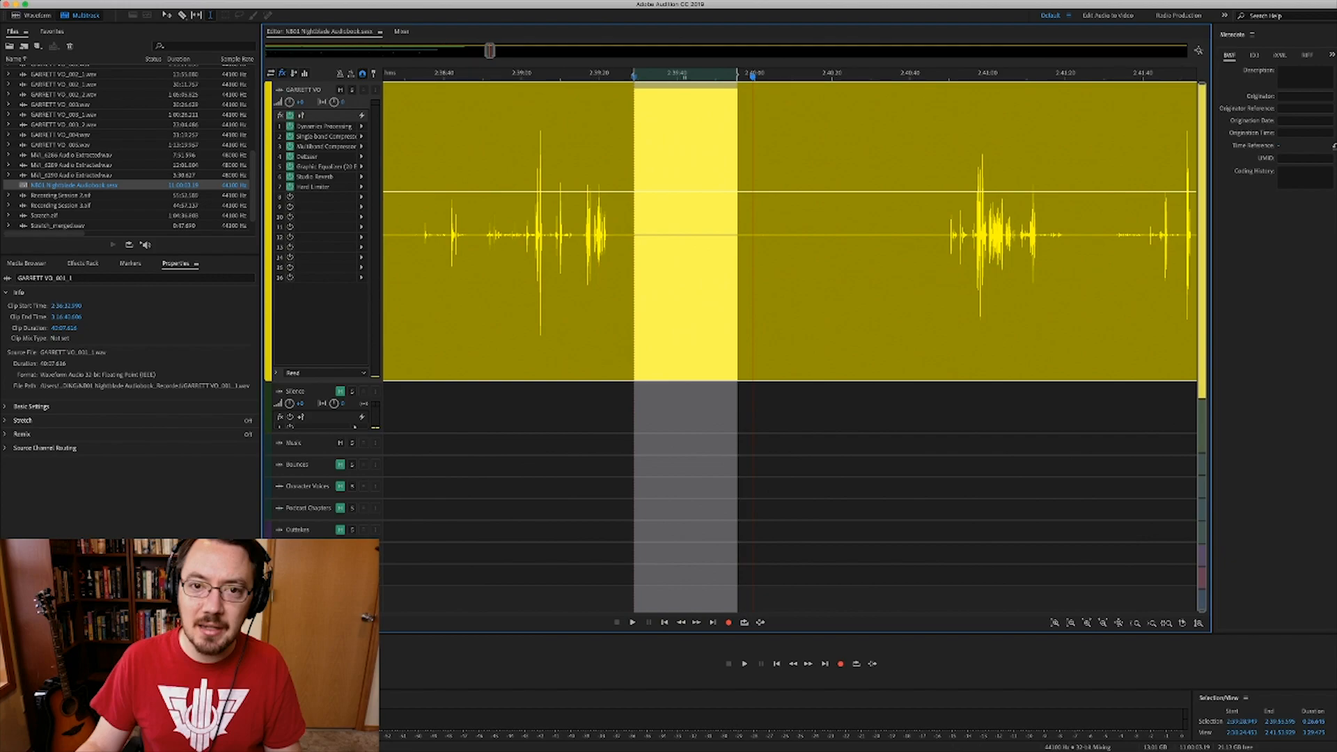
key(super+k)
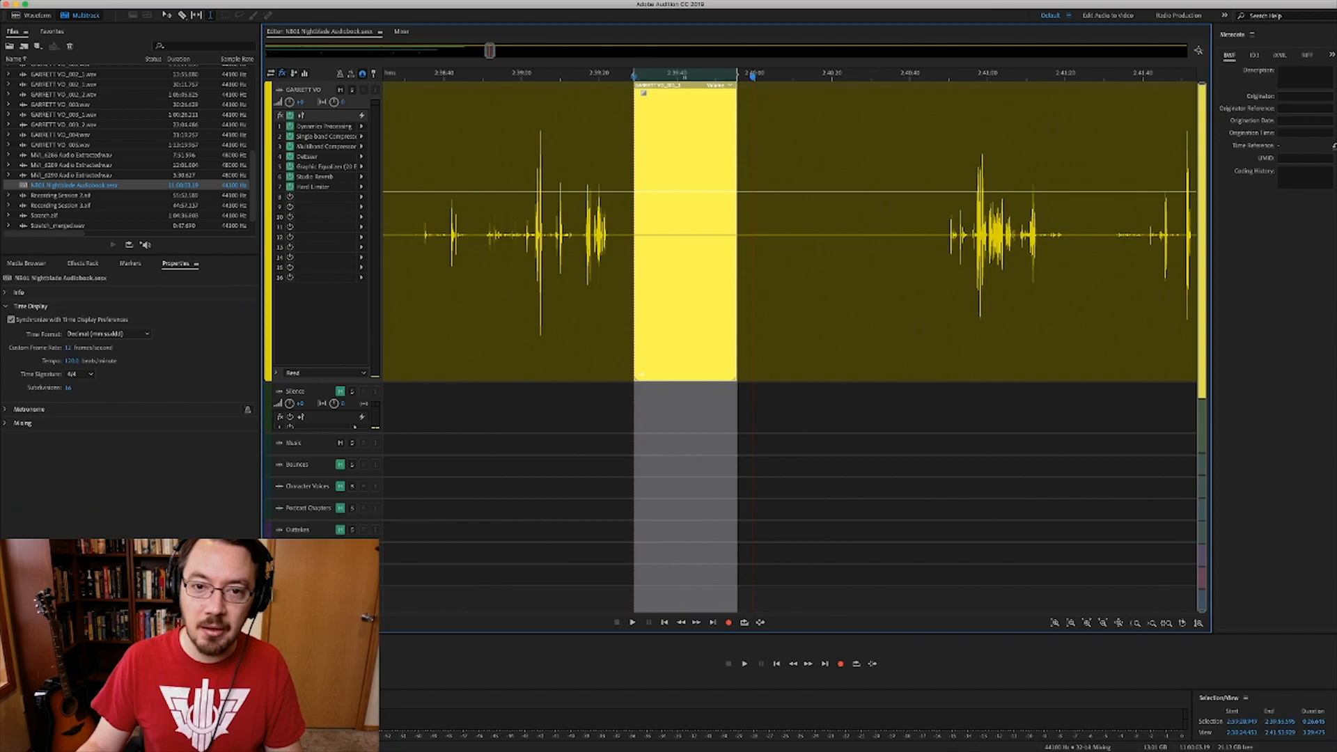
- Move the cut-out pause onto the Silence track, aligned with the voice clip's start
drag(685, 85, 686, 404)
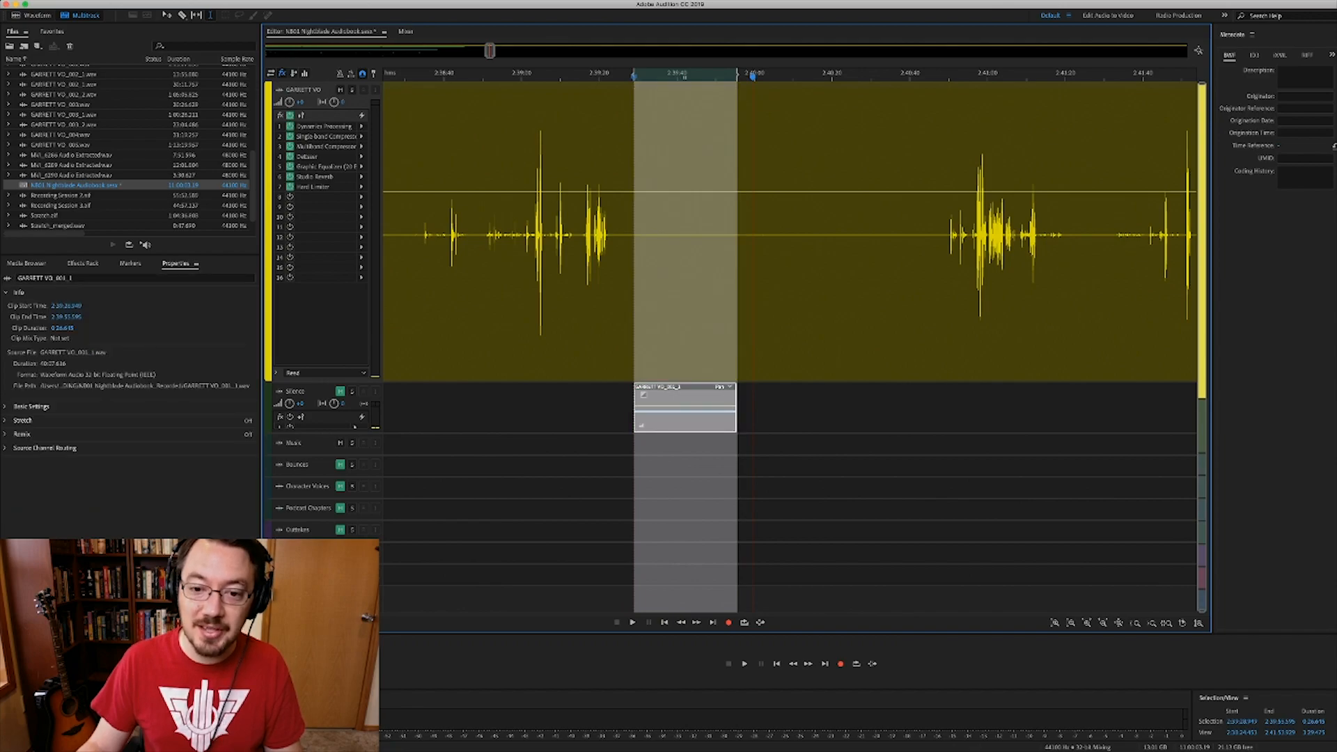
click(680, 418)
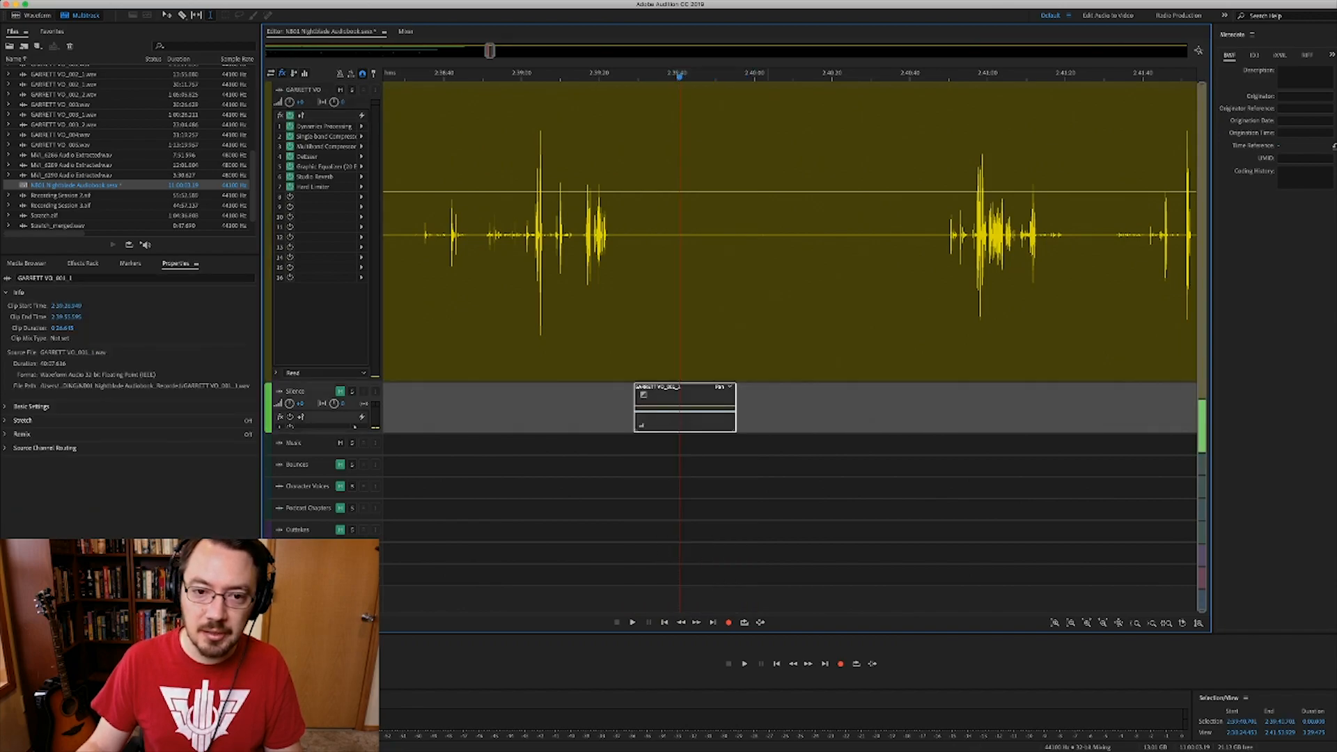
scroll(768, 408, down, 10)
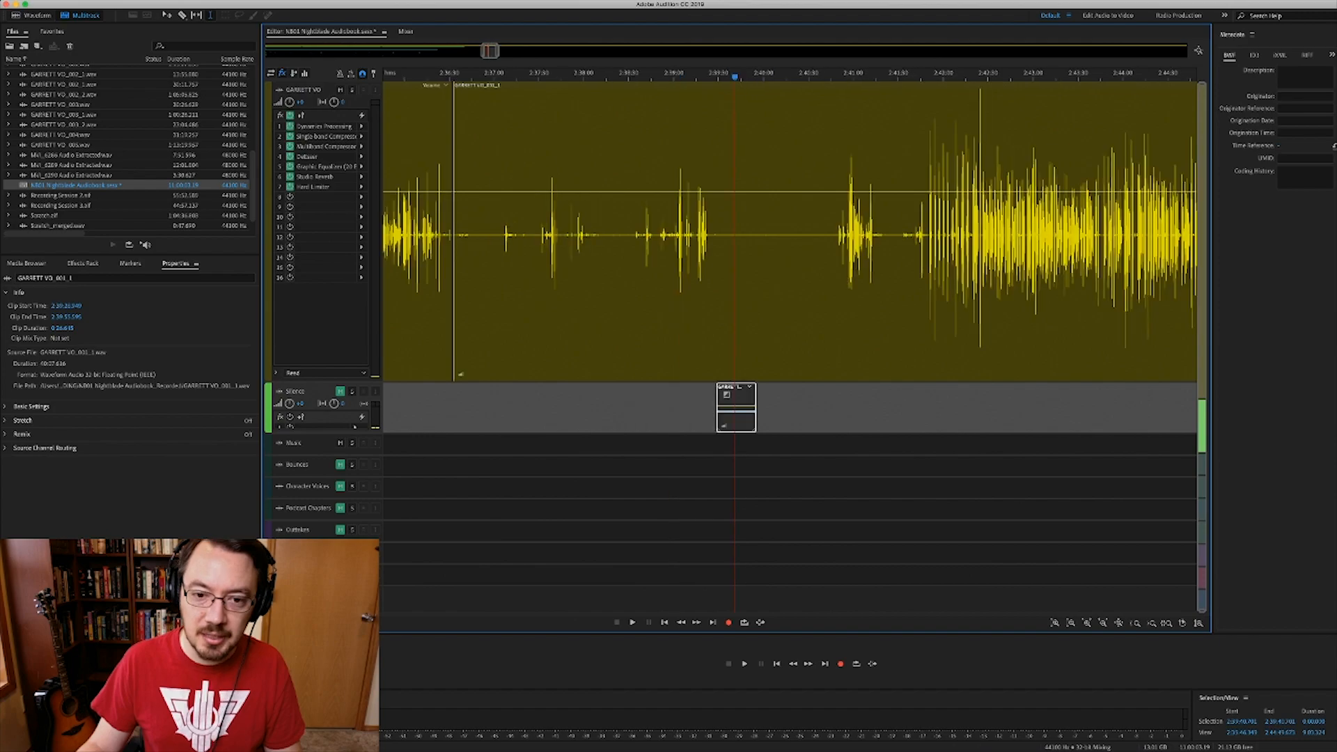
scroll(767, 407, down, 5)
drag(748, 408, 608, 387)
- Chain eight room-tone copies by Alt-dragging and duplicating twice, then delete them all
drag(644, 402, 552, 406)
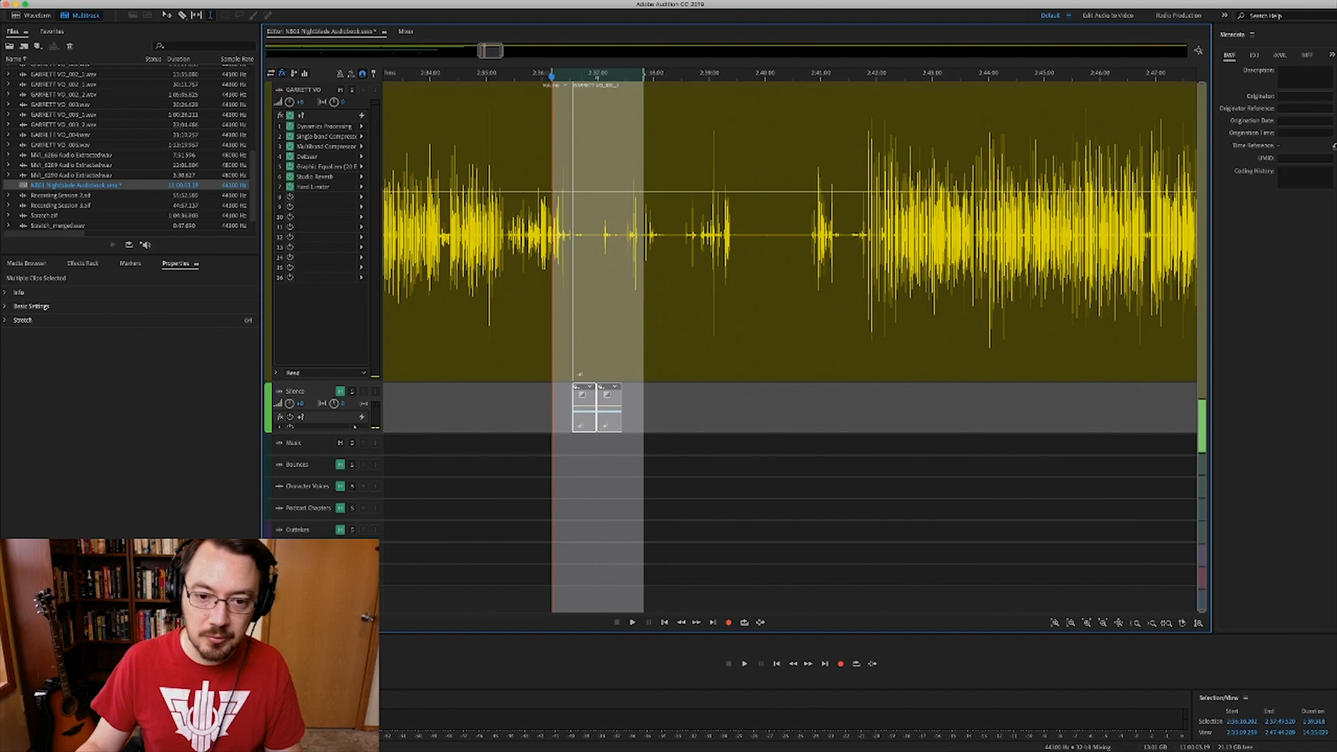
key(super+d)
key(super+alt+a)
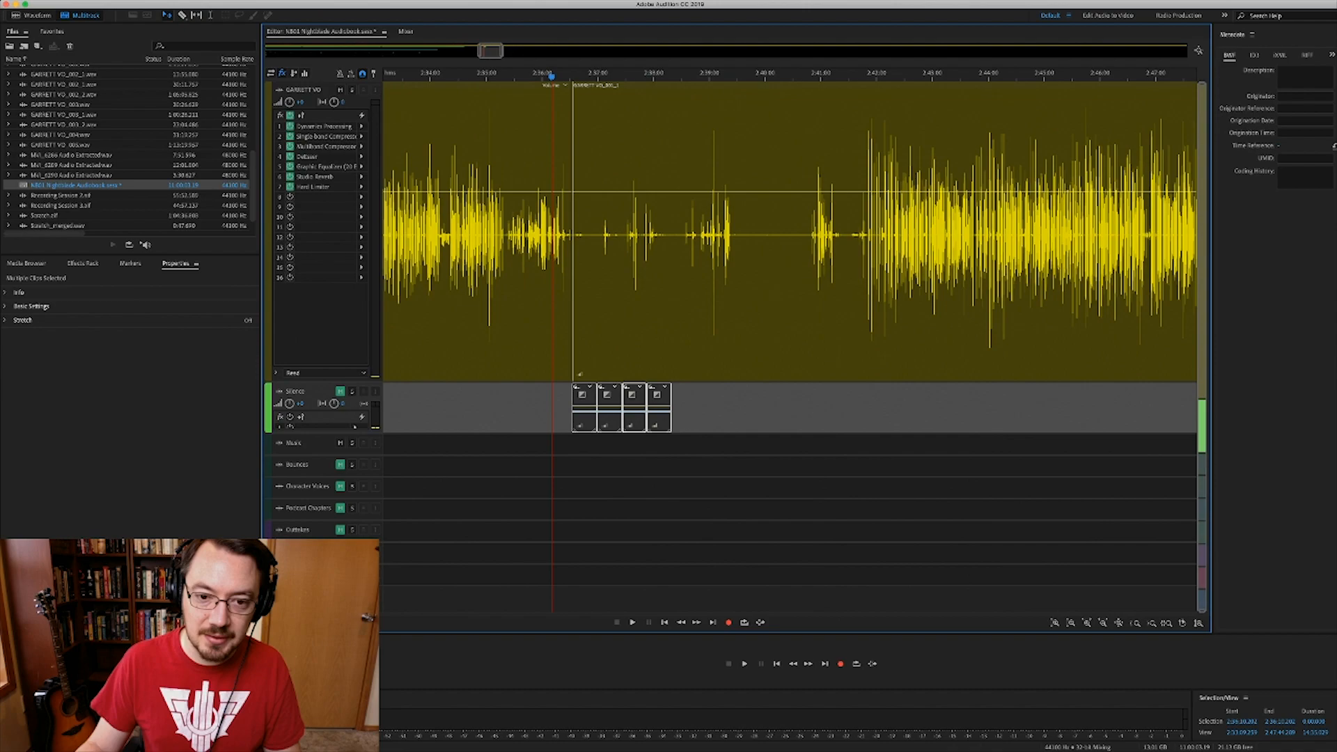
key(super+d)
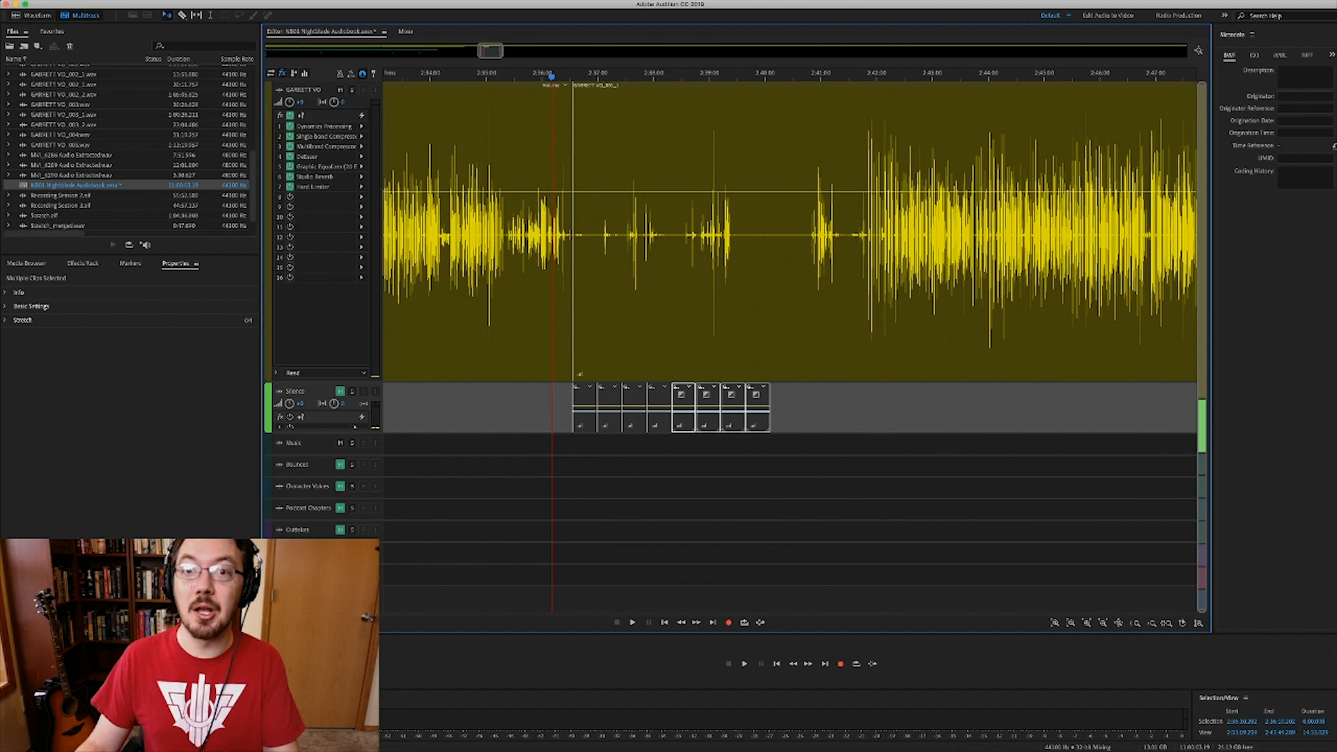
key(Delete)
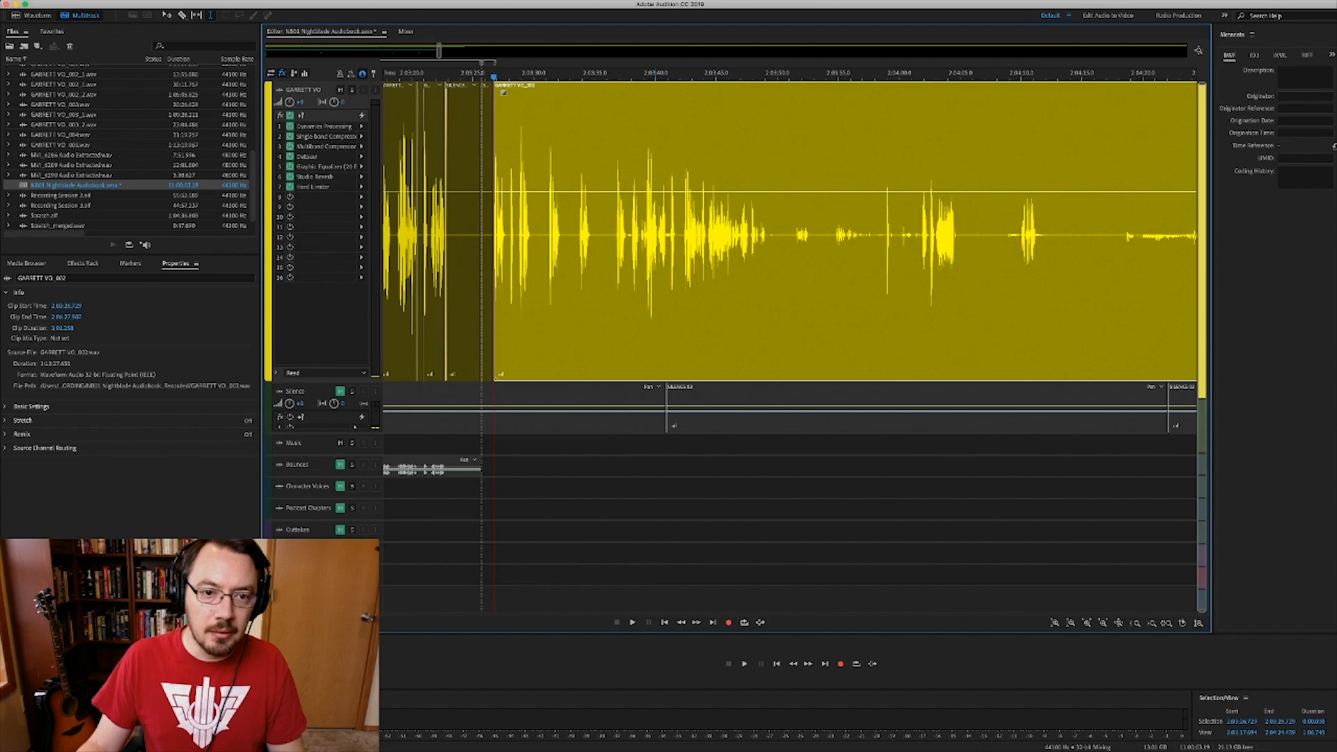
- Delete the SILENCE 03 clip from the gap on the voice track
scroll(521, 233, up, 5)
scroll(521, 233, left, 3)
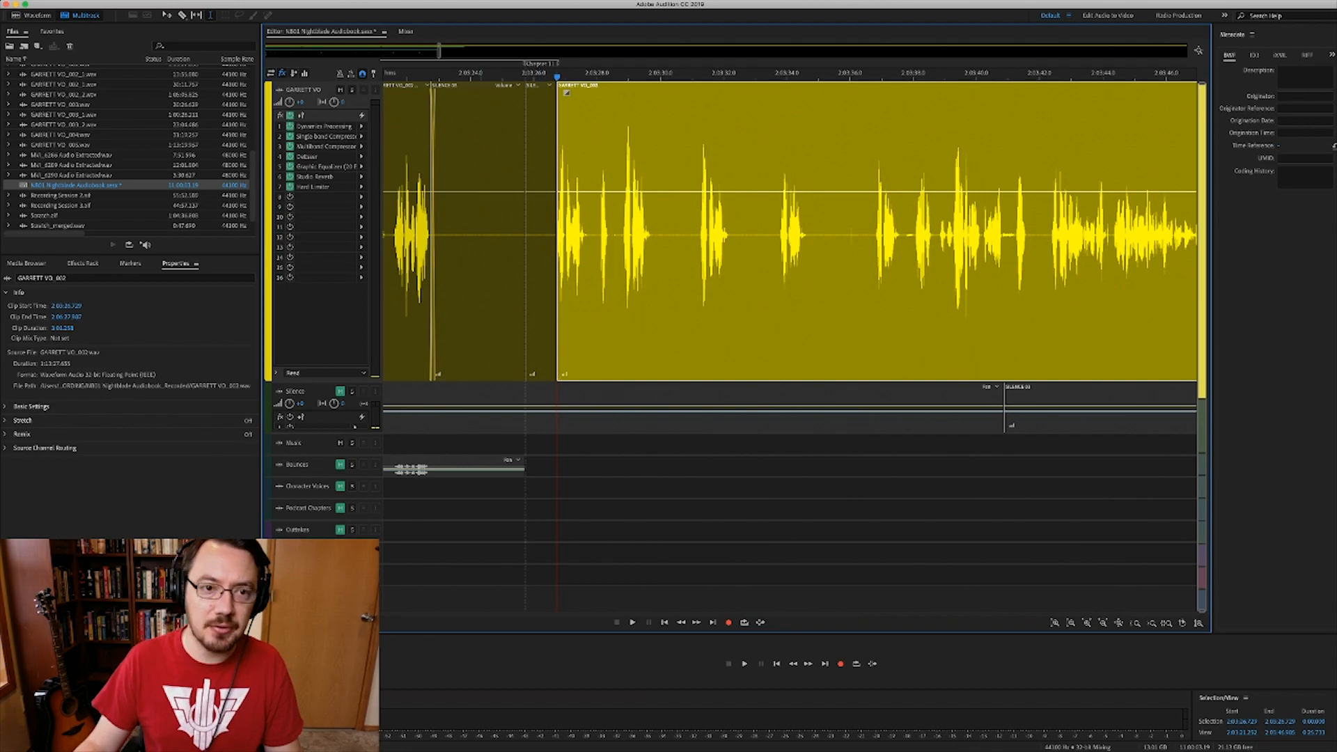
click(467, 234)
scroll(466, 233, up, 5)
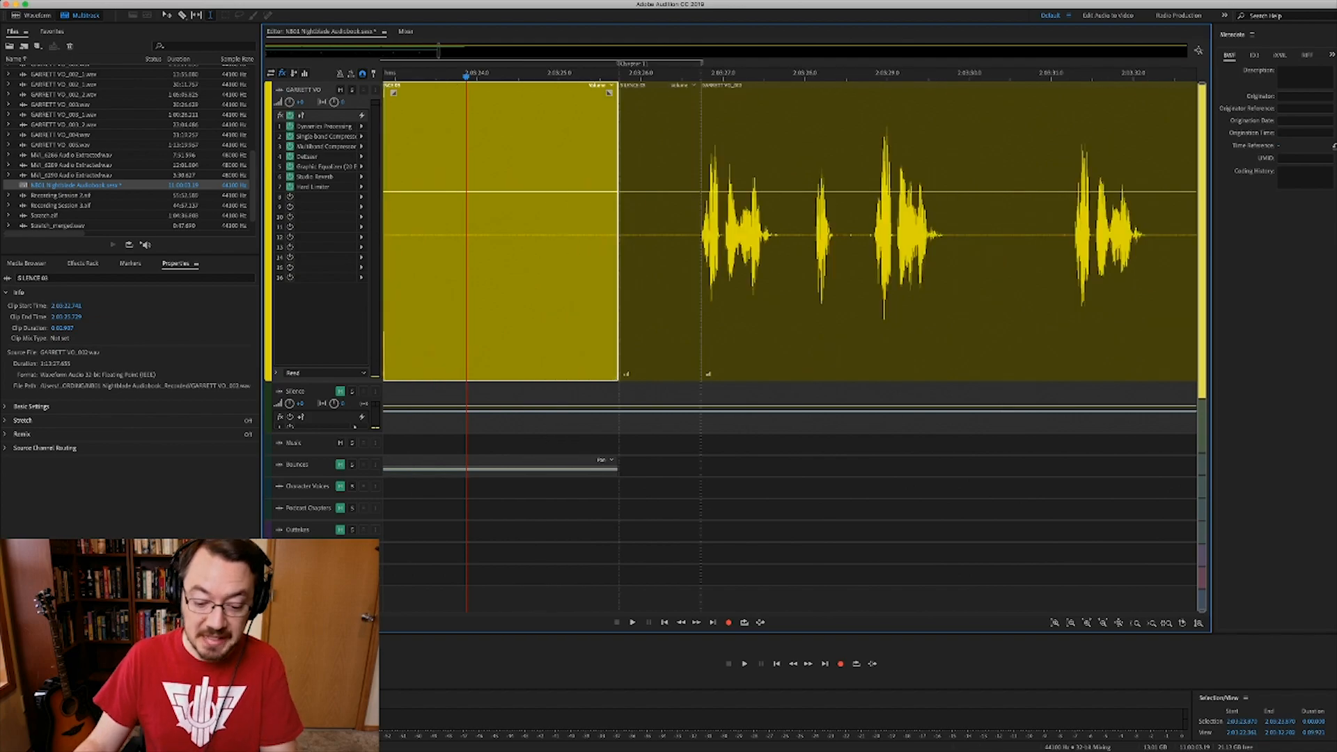
scroll(791, 230, left, 3)
key(Delete)
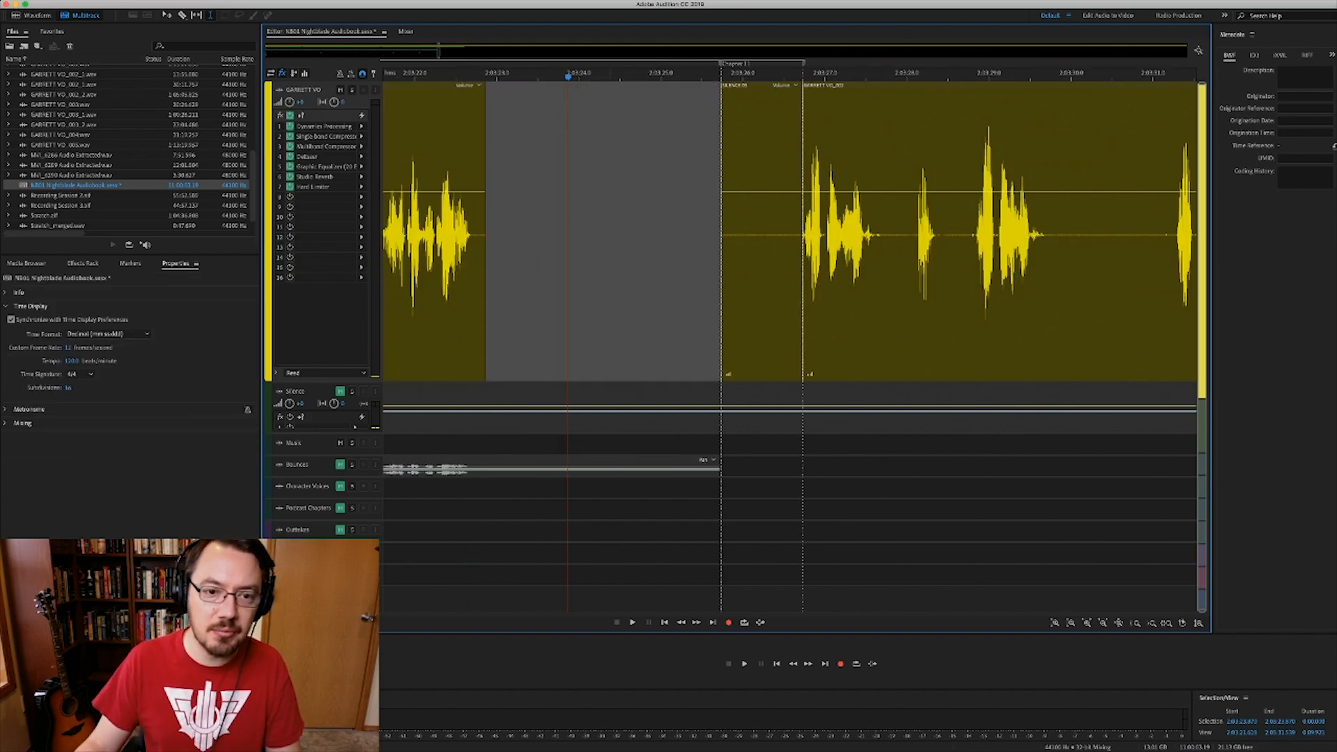
- Extend GARRETT VO_002 across the gap and play back the edited section
drag(485, 234, 606, 234)
drag(596, 92, 711, 92)
scroll(790, 230, left, 5)
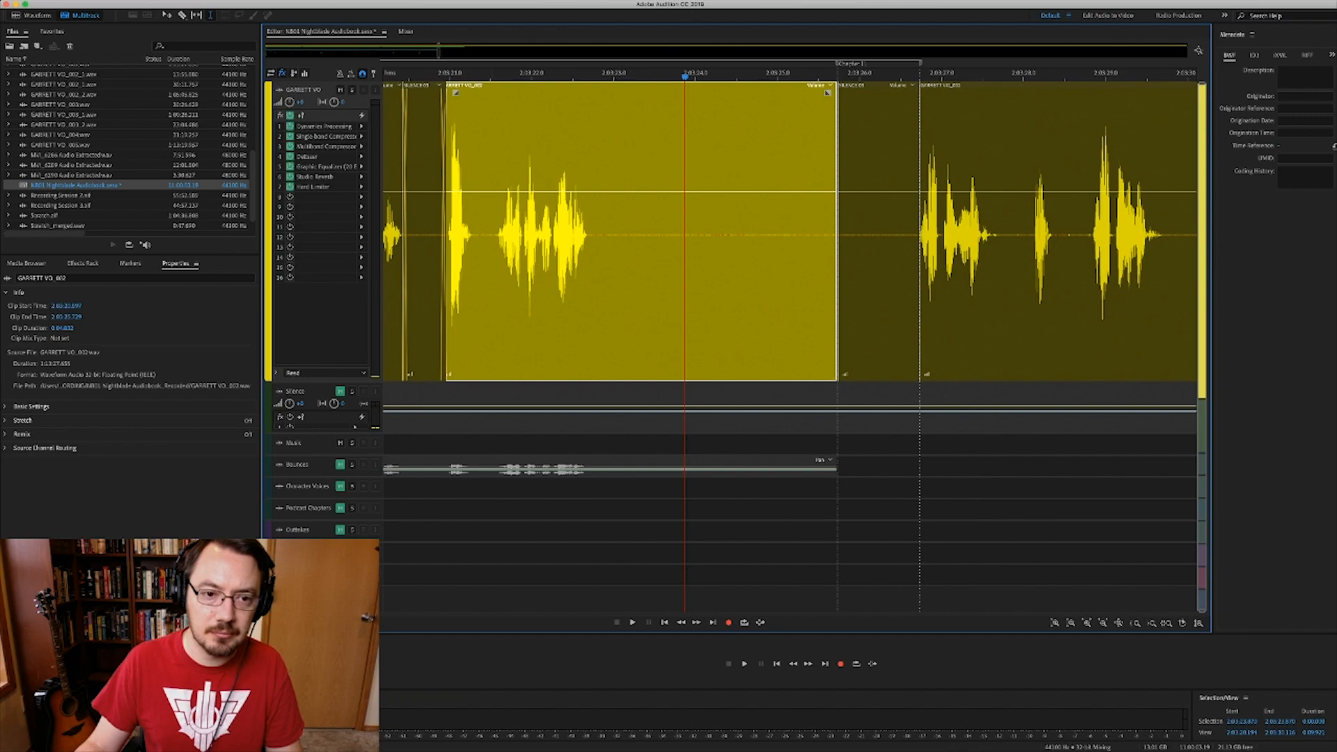
click(429, 279)
key(space)
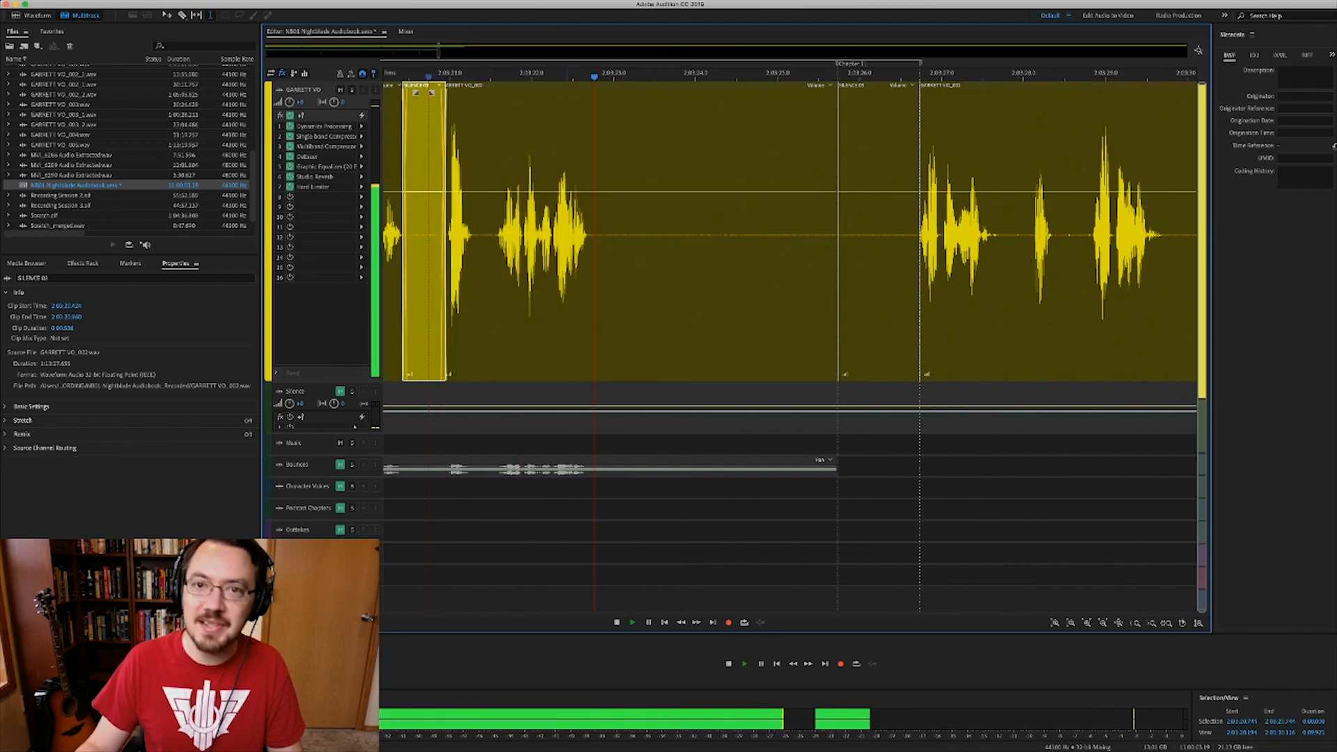
key(space)
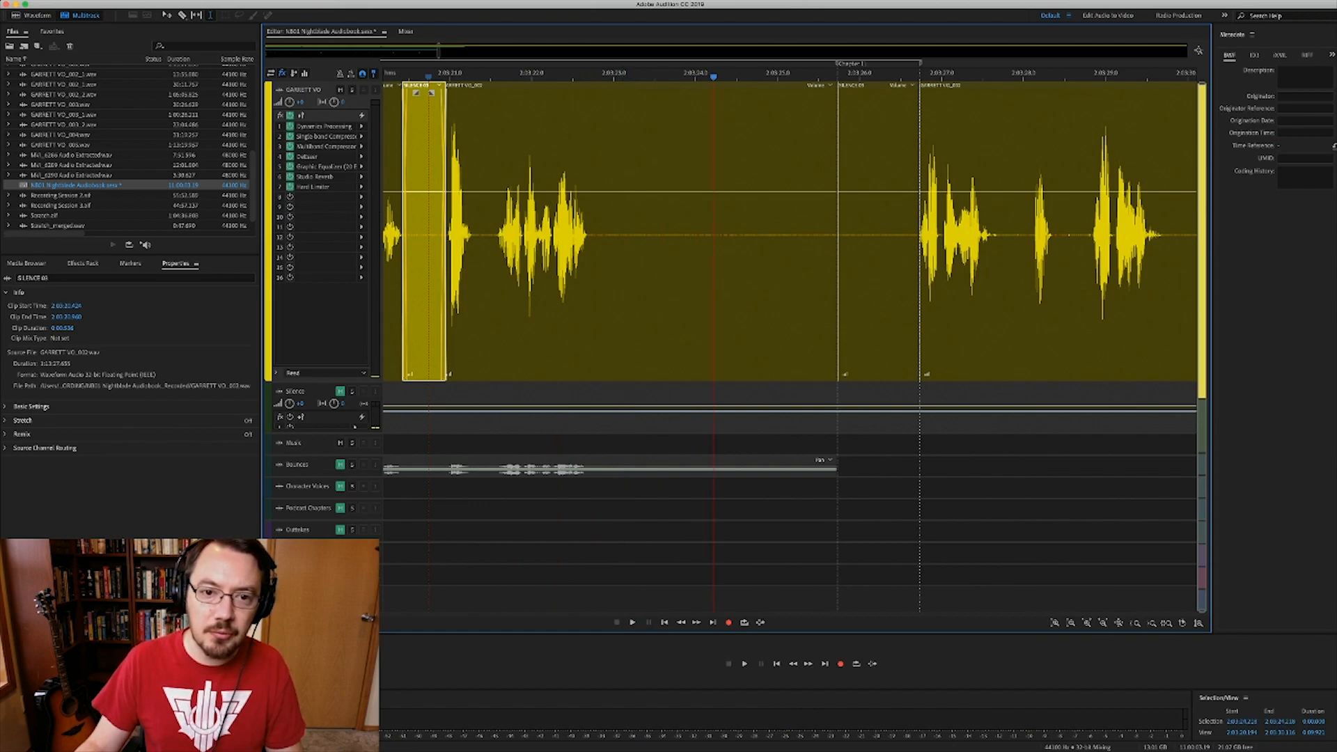
- Trim GARRETT VO_002's tail at the playhead and select the remaining empty gap
click(601, 279)
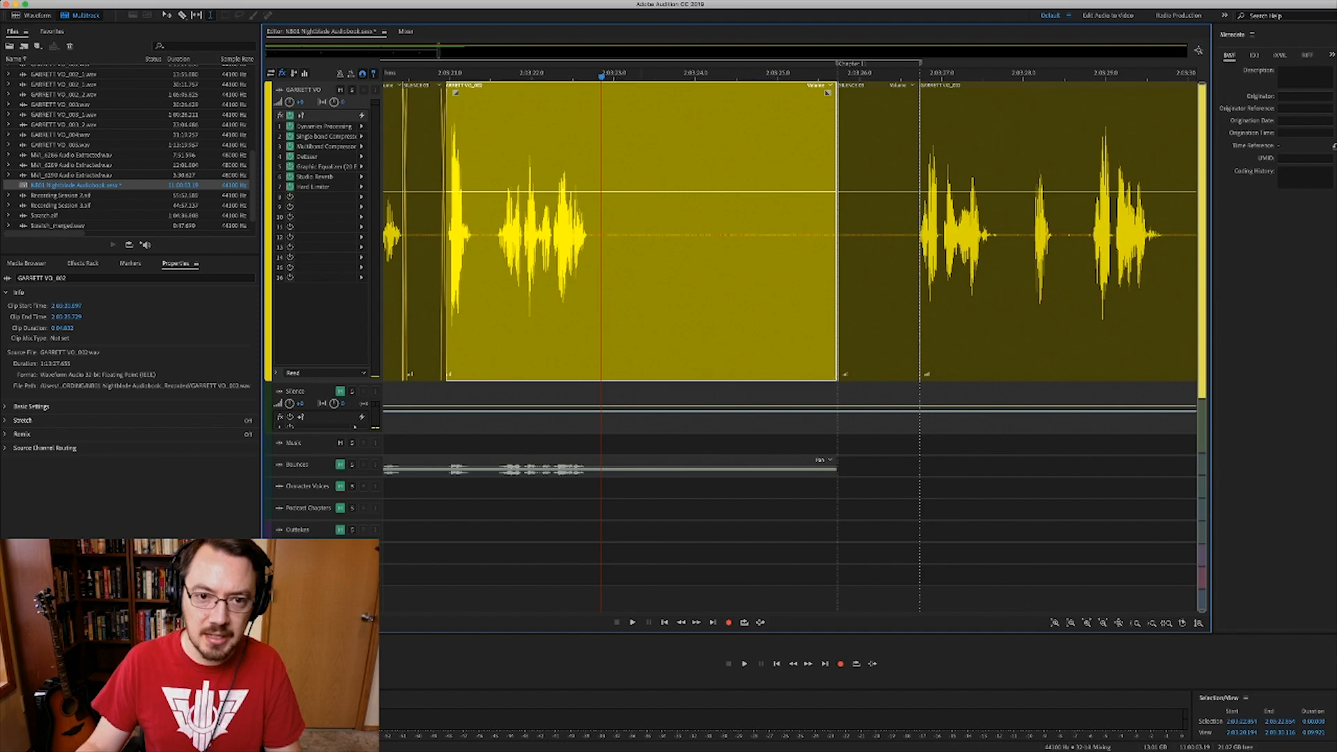
key(super+k)
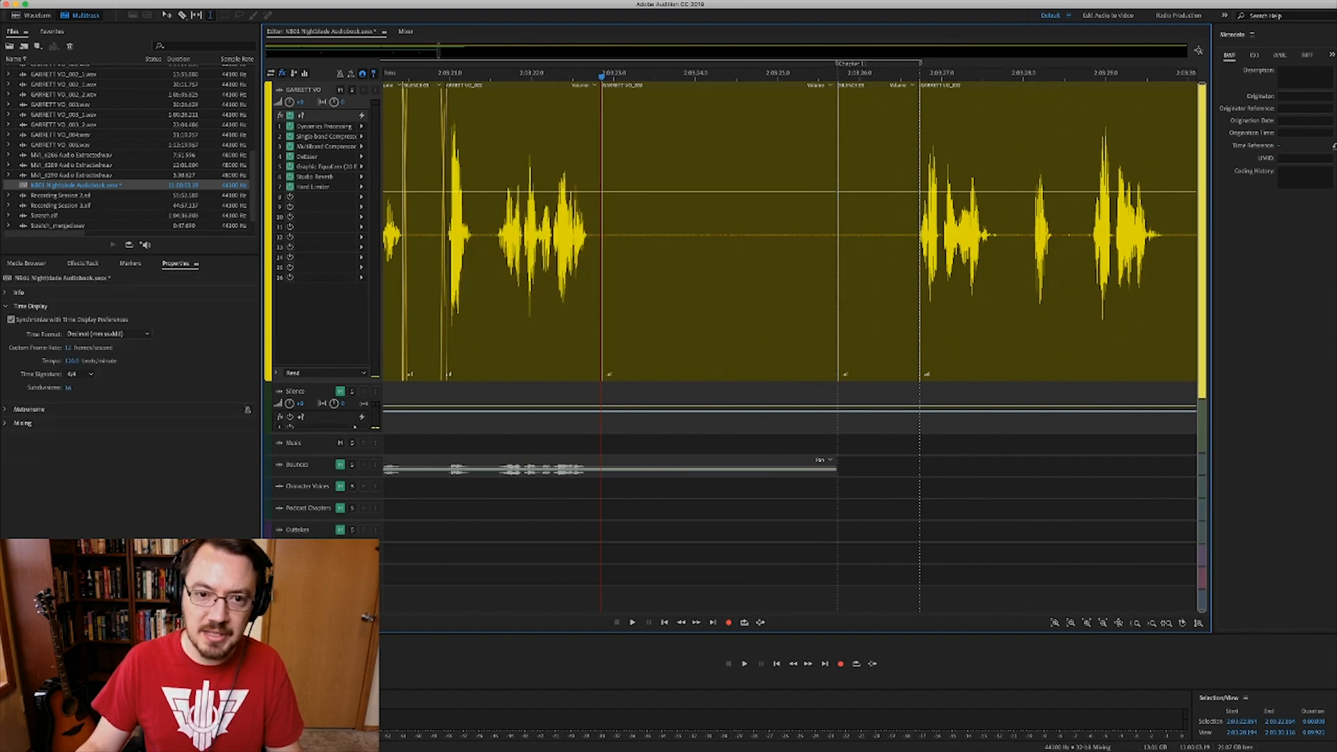
key(super+z)
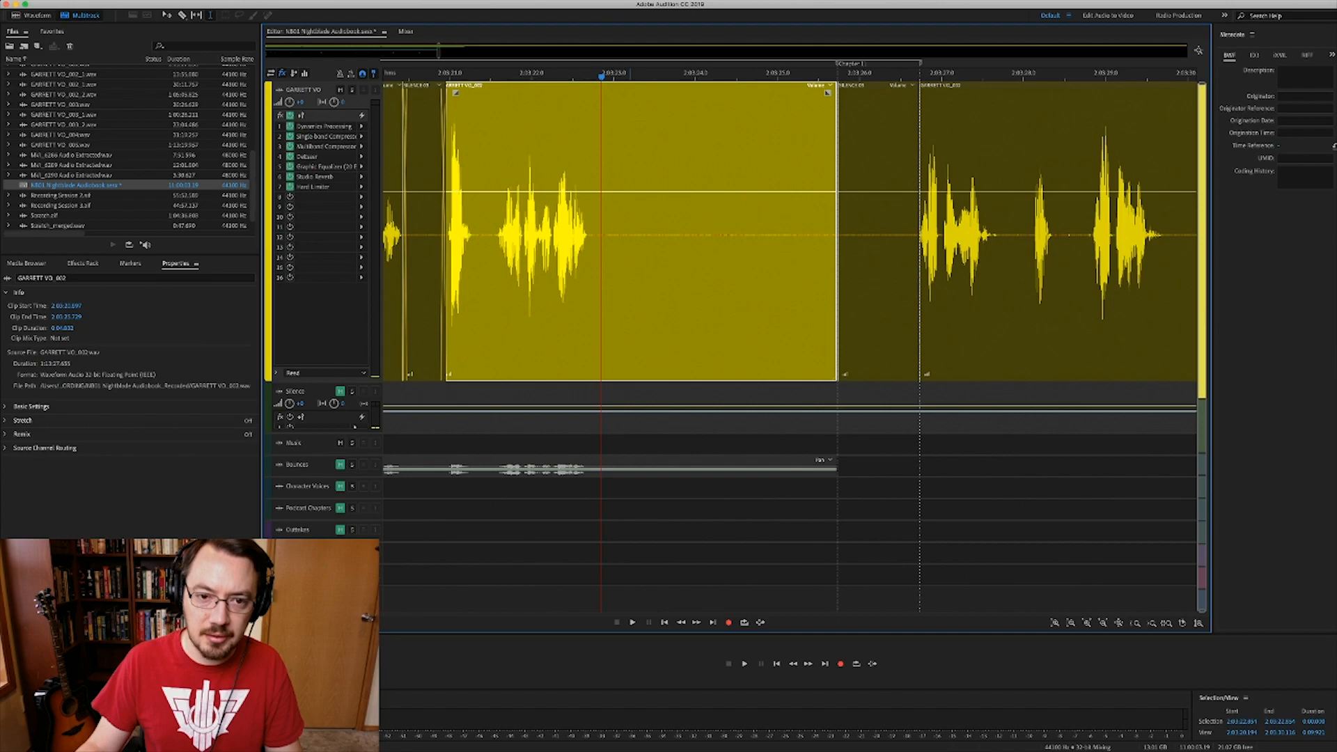
key(super+k)
key(Delete)
key(super+v)
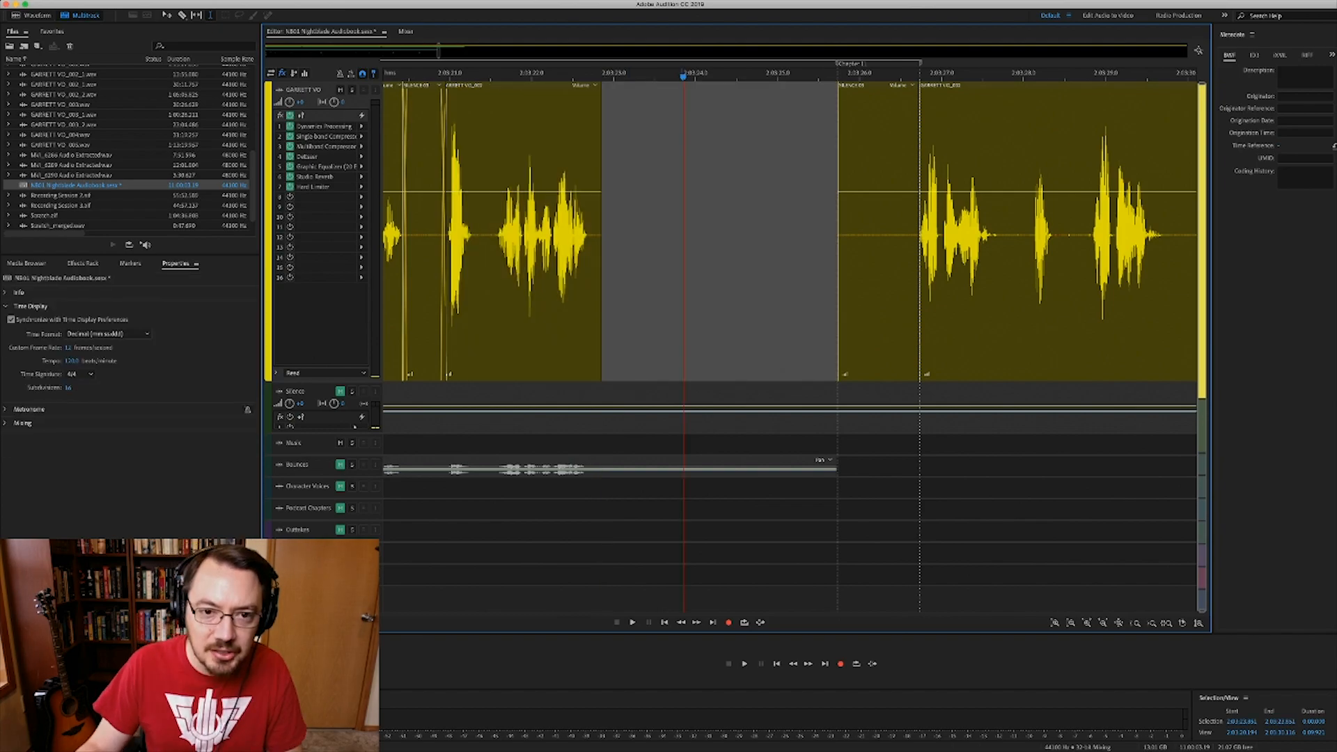
drag(592, 235, 838, 230)
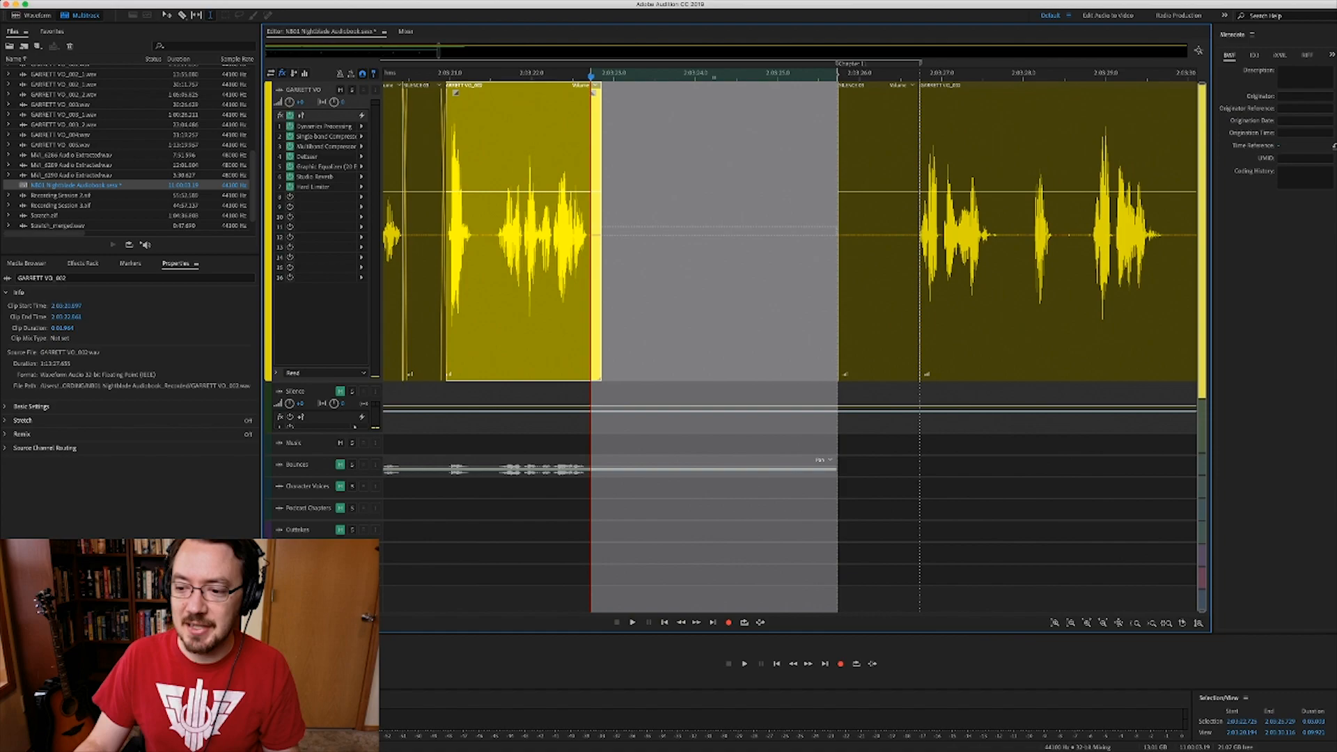
- Copy the SILENCE 03 room tone from the Silence track into the gap after GARRETT VO_002
key(v)
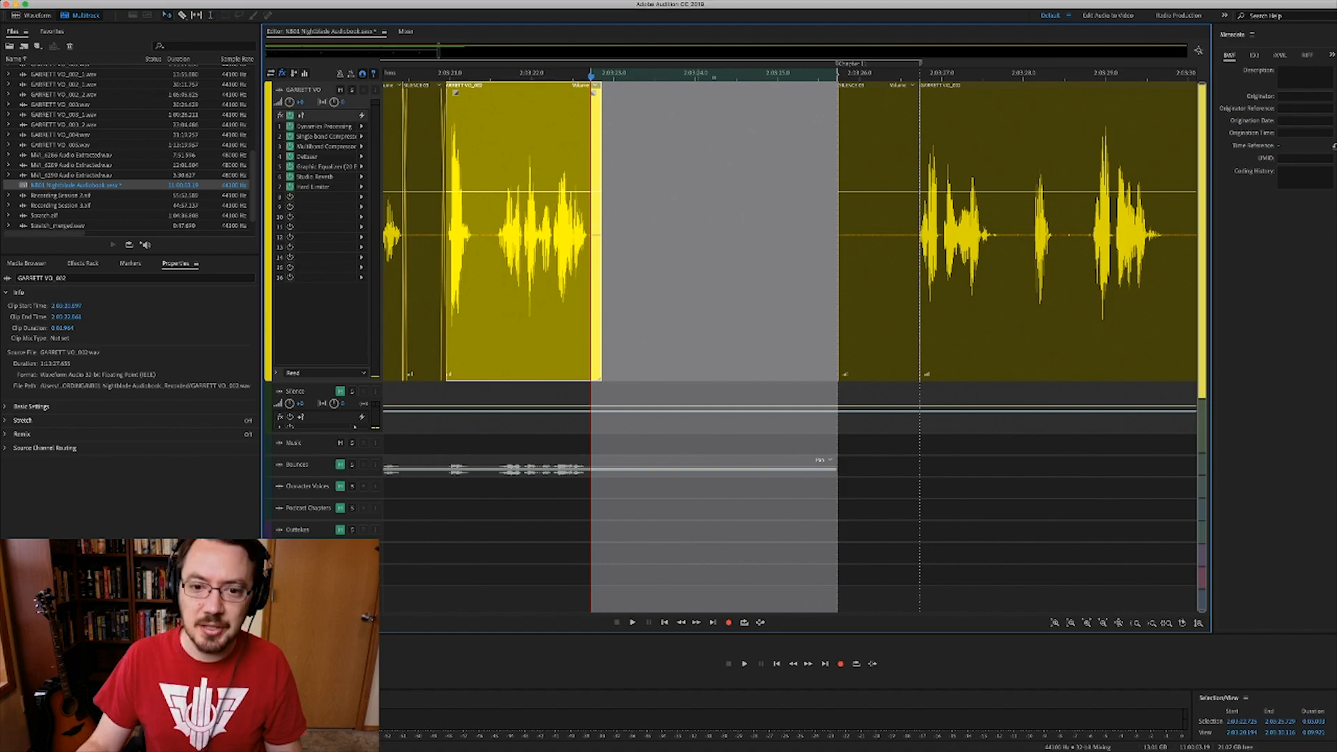
click(714, 422)
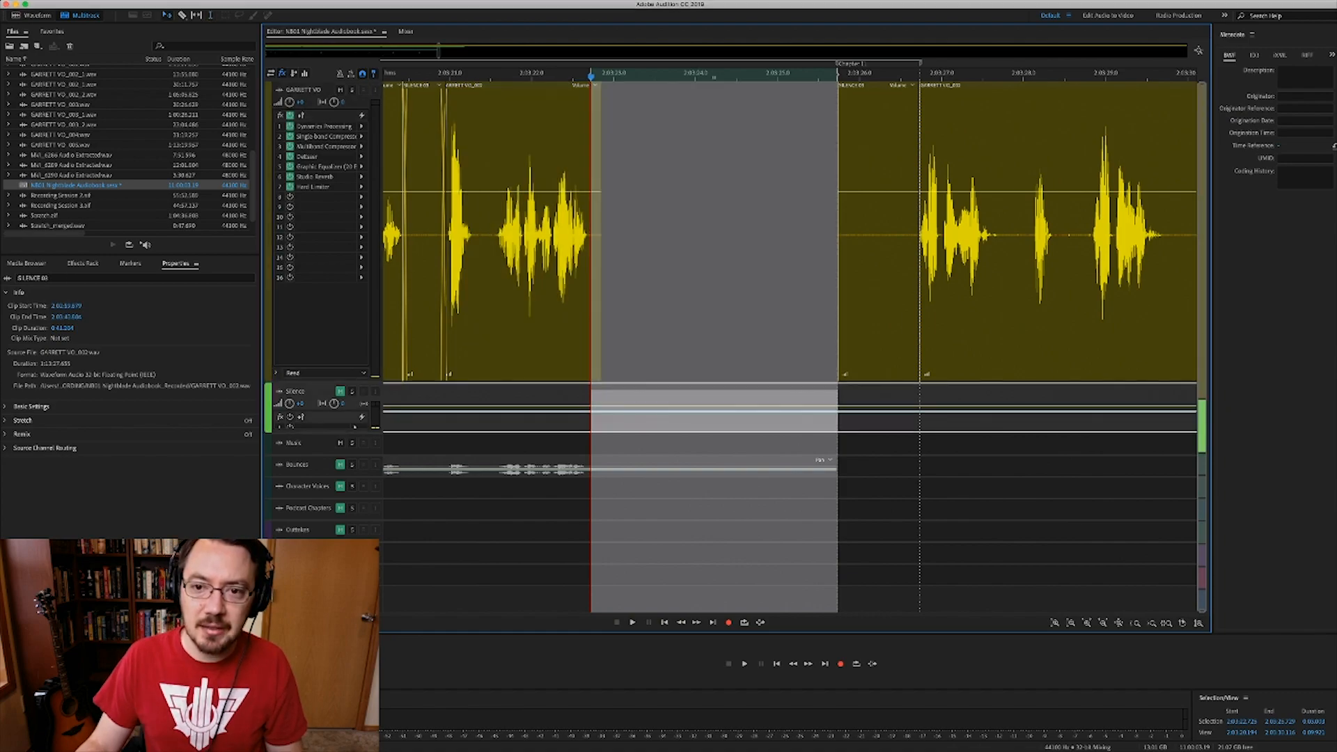
drag(714, 421, 714, 279)
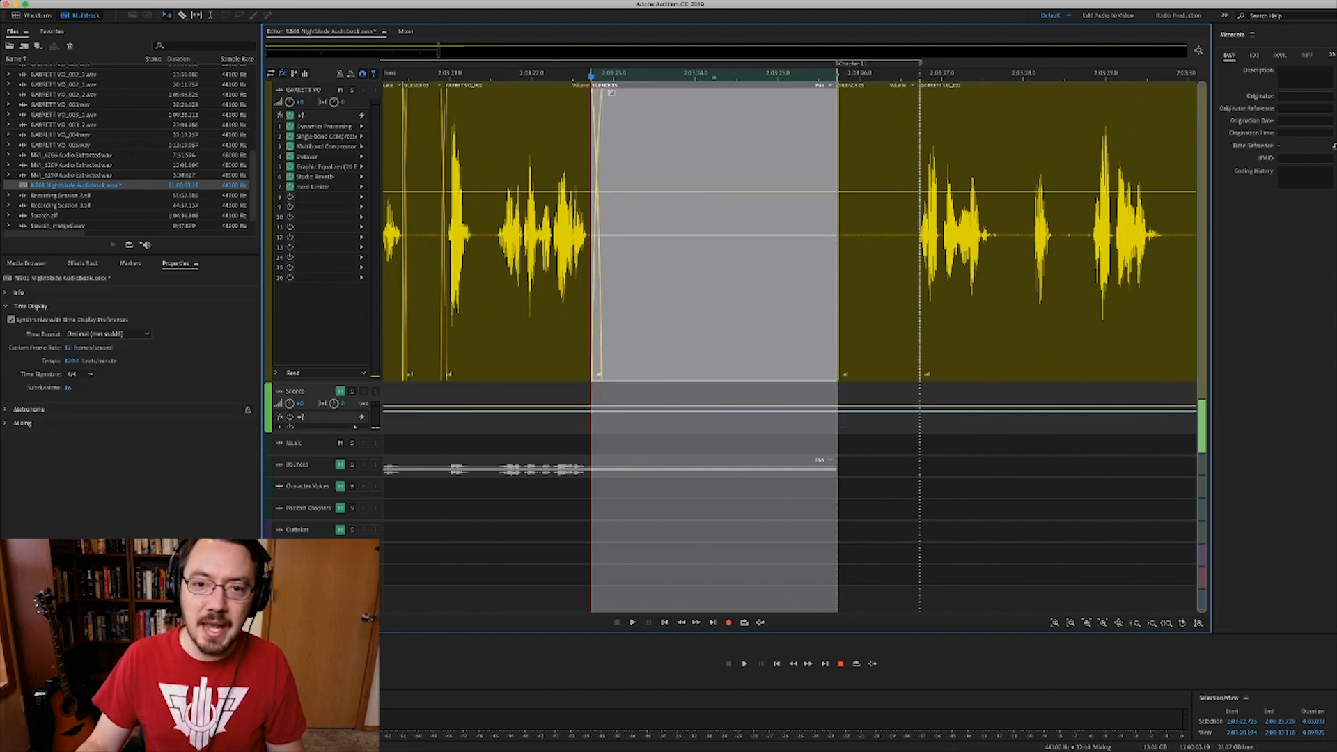
click(668, 278)
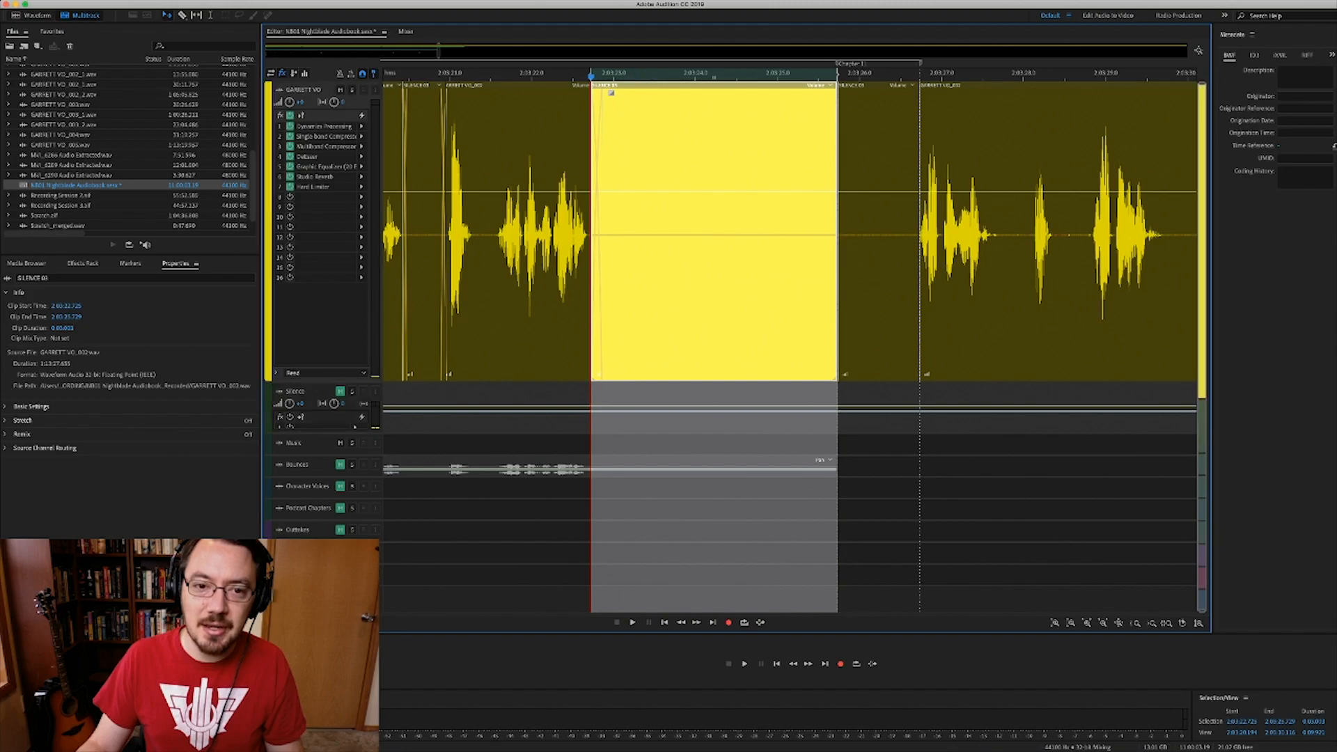
key(t)
click(663, 279)
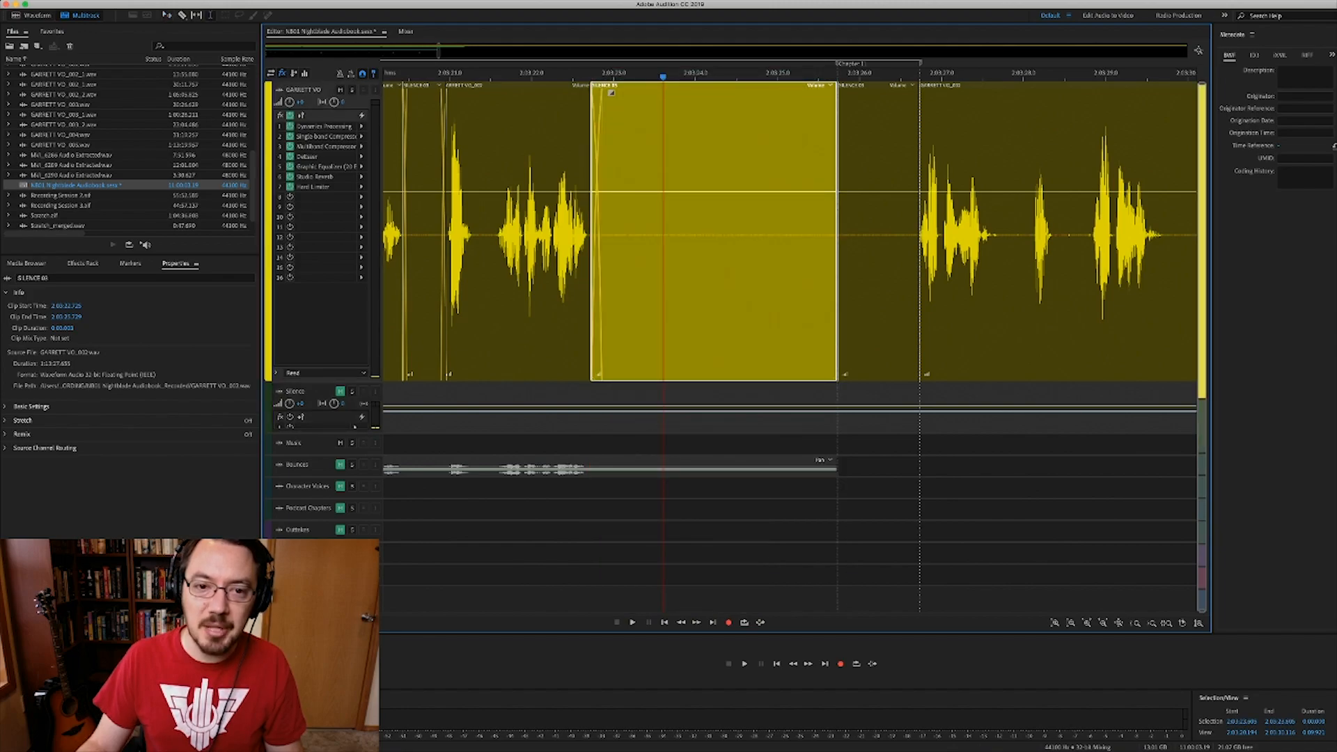
- Play back the filled gap, then jump to the end of the room-tone clip
click(526, 278)
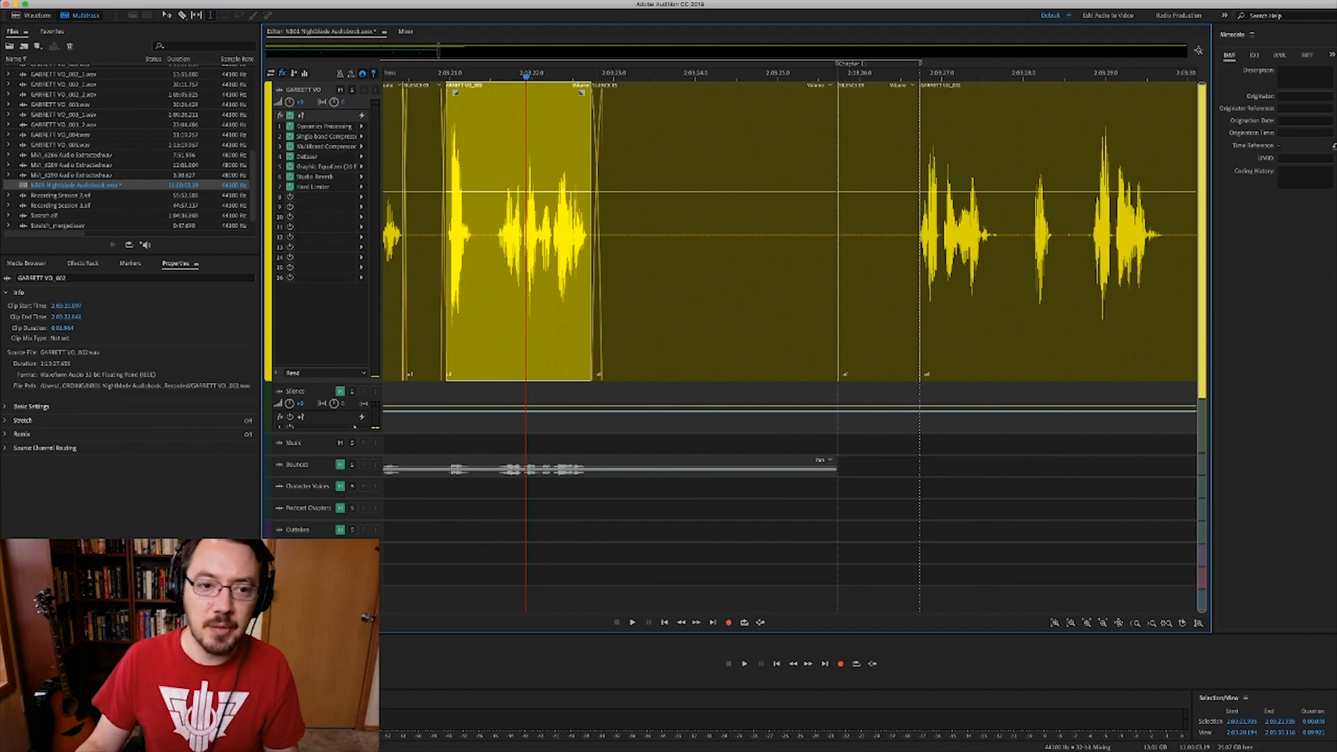
click(427, 279)
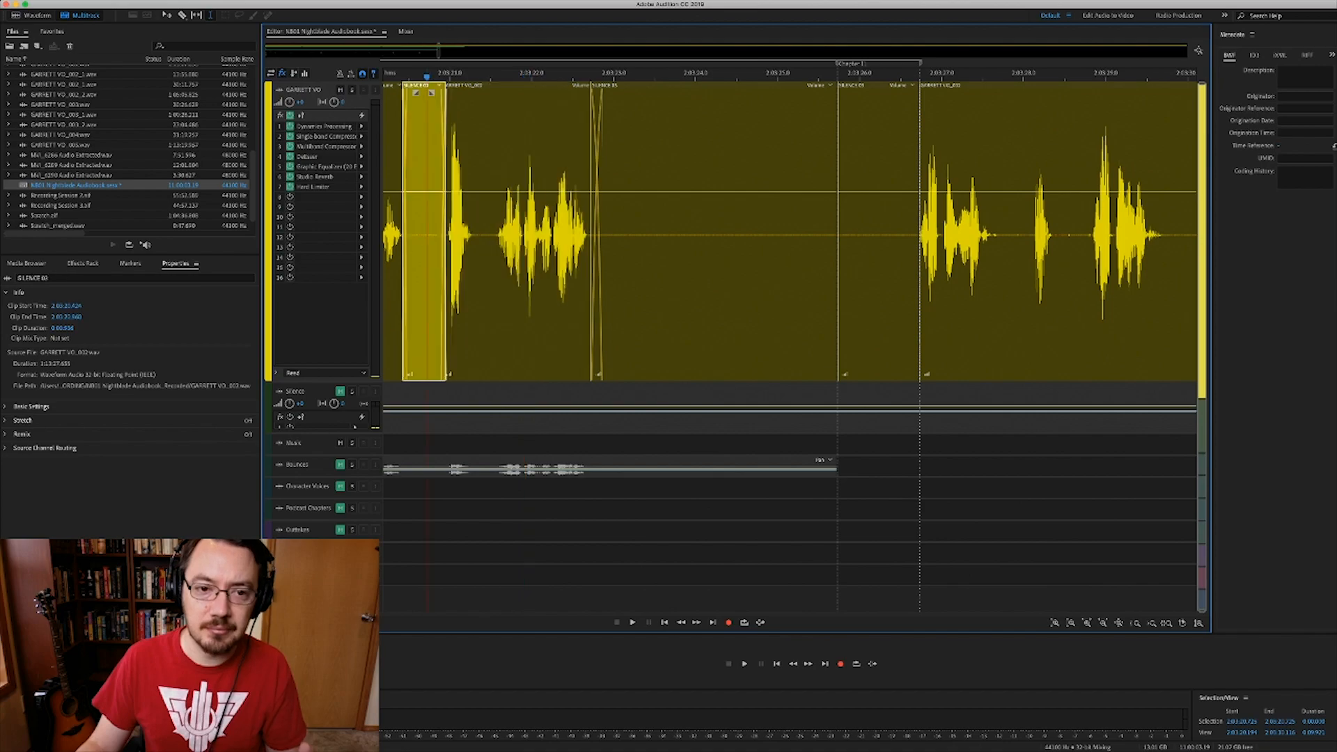
key(space)
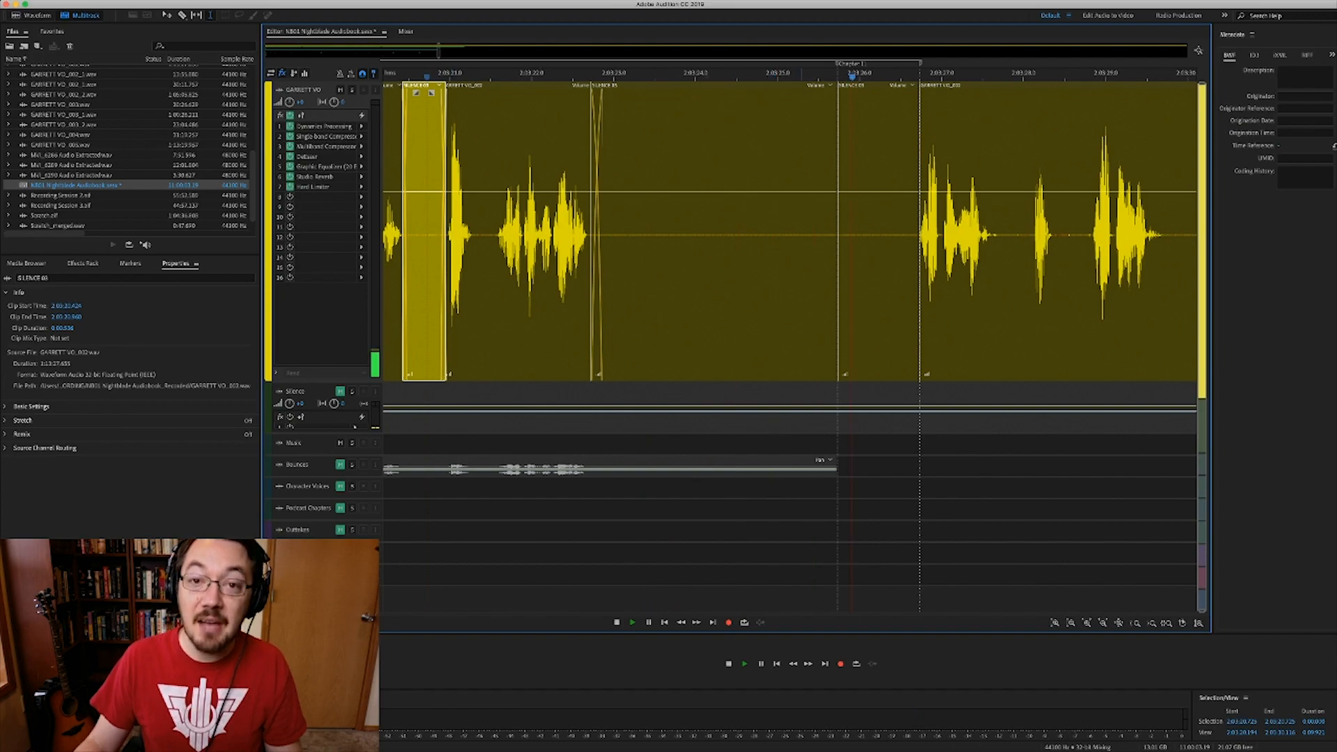
key(space)
click(795, 293)
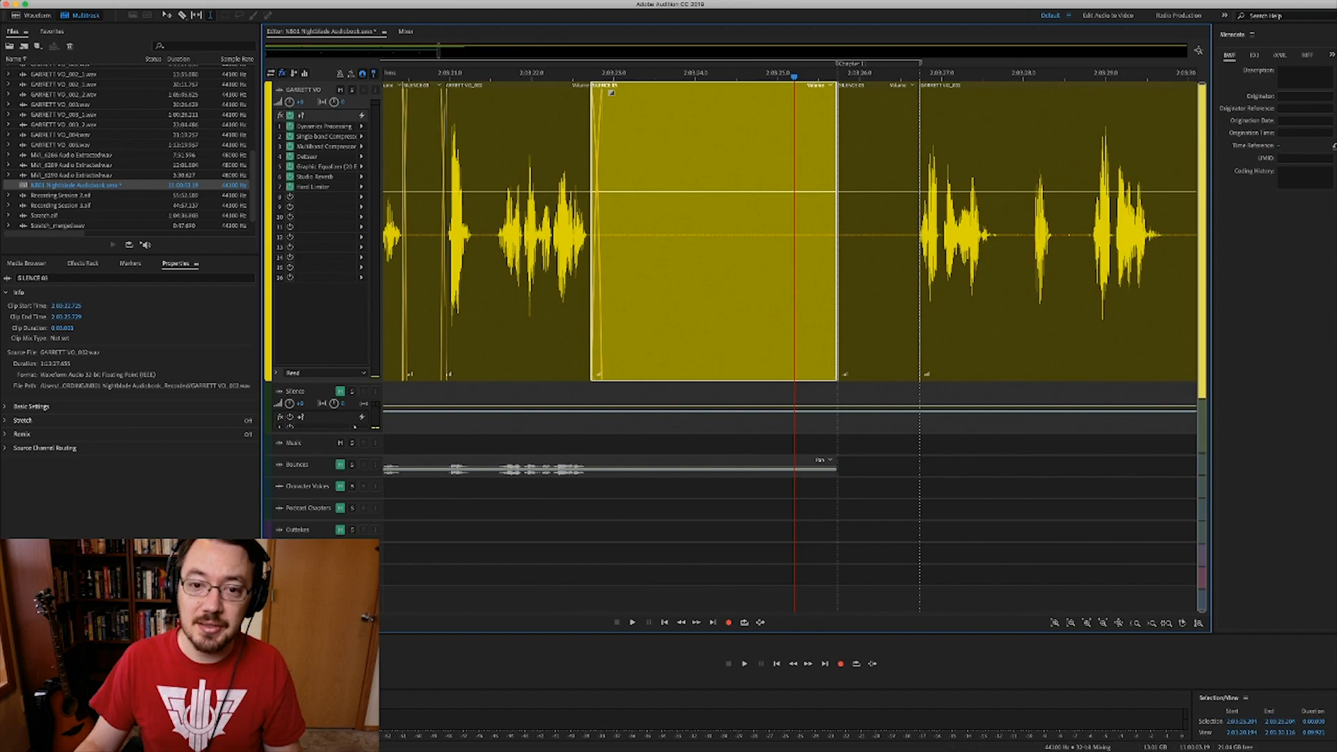
key(super+Right)
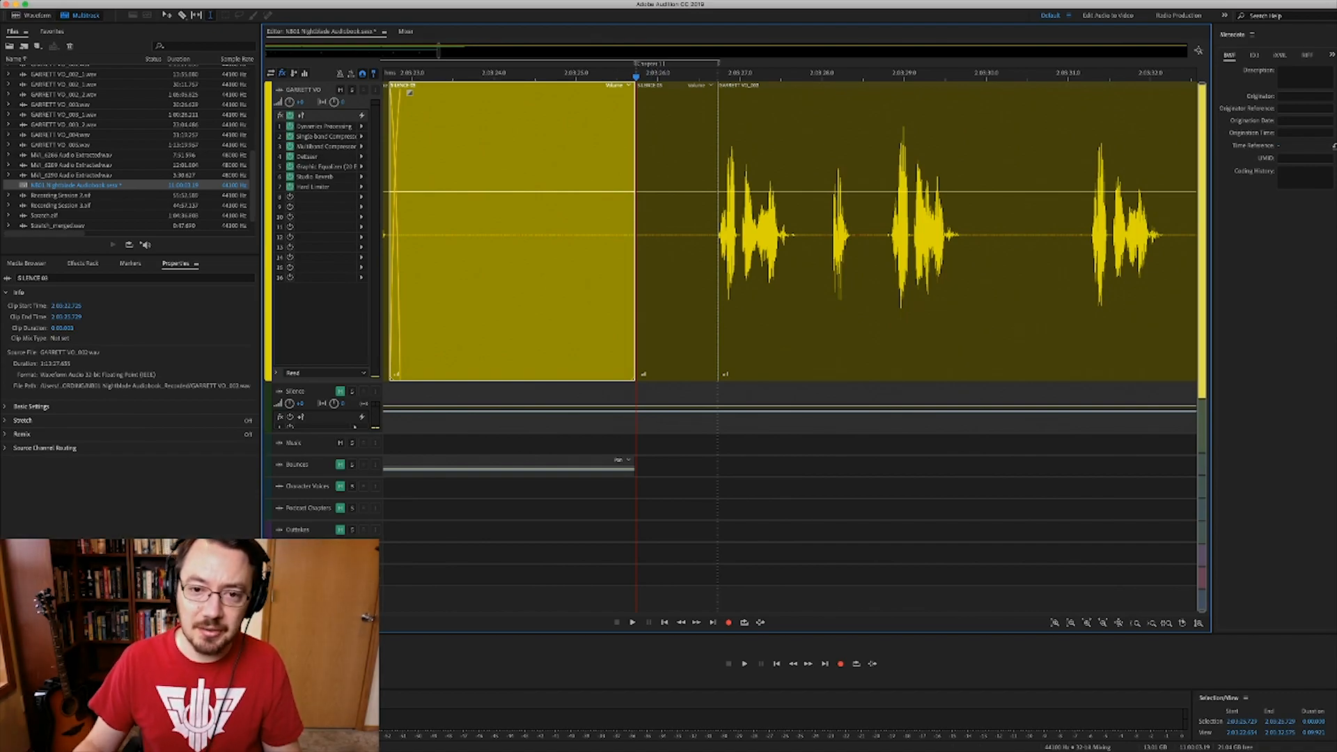
click(672, 85)
drag(637, 140, 718, 139)
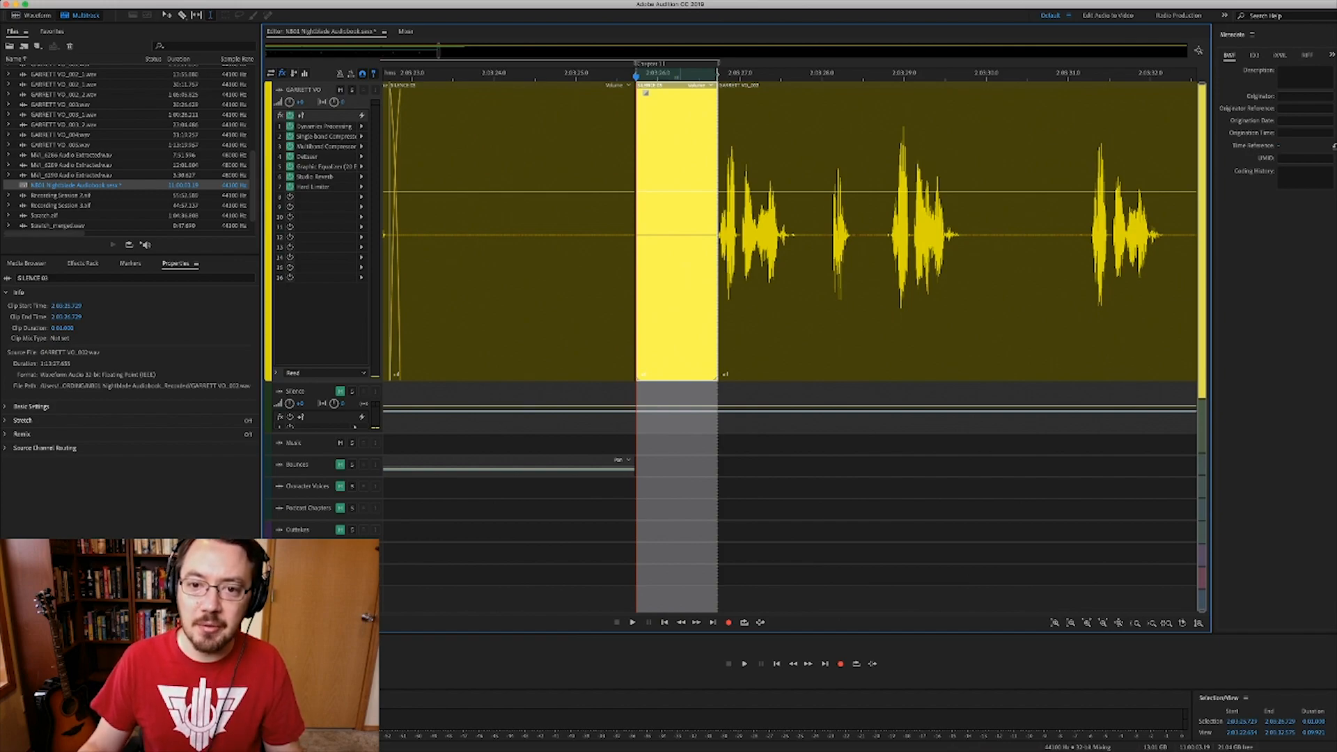
click(708, 209)
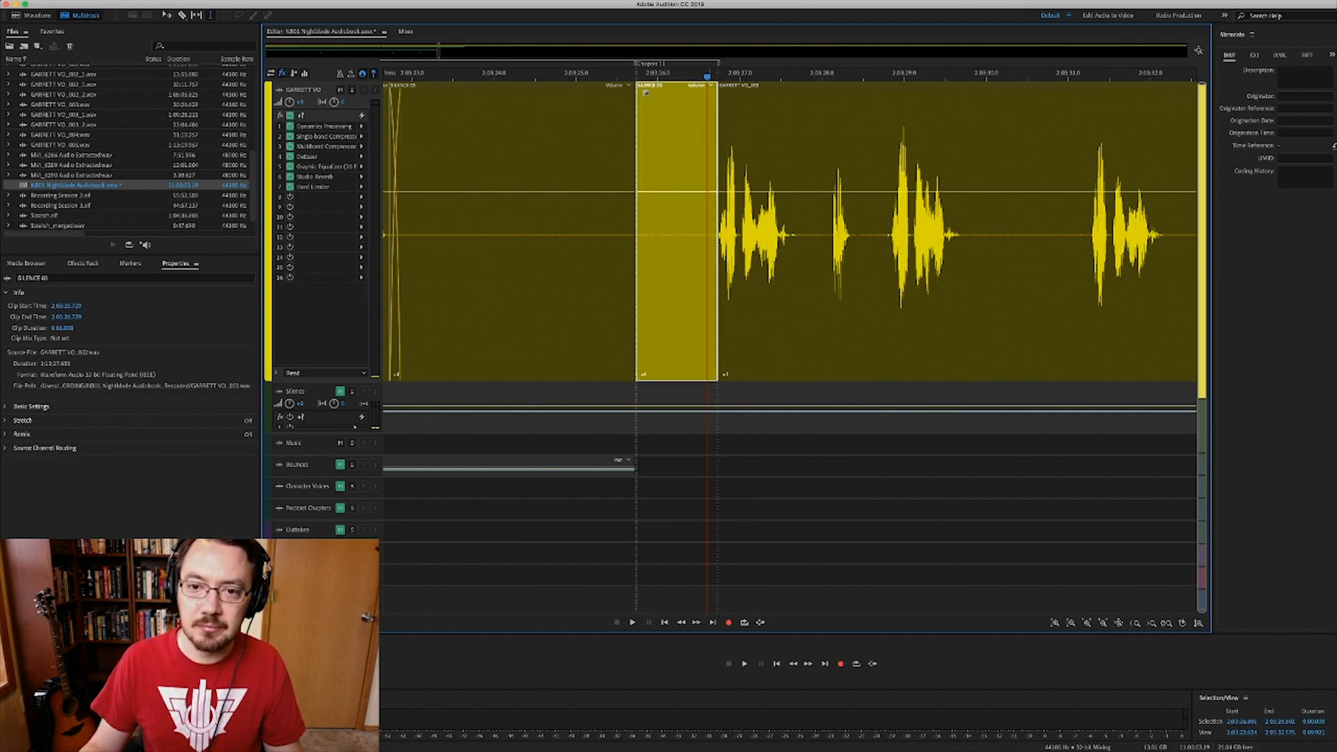
key(space)
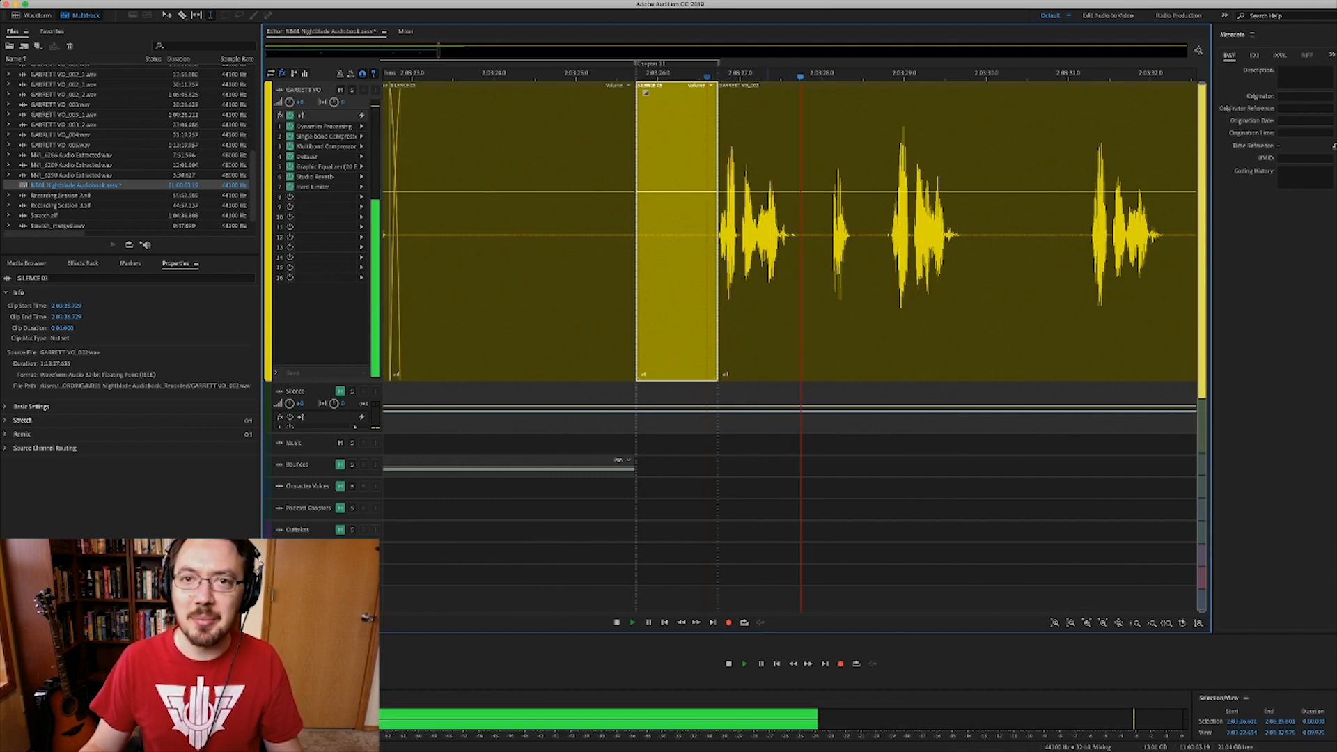
key(space)
click(785, 223)
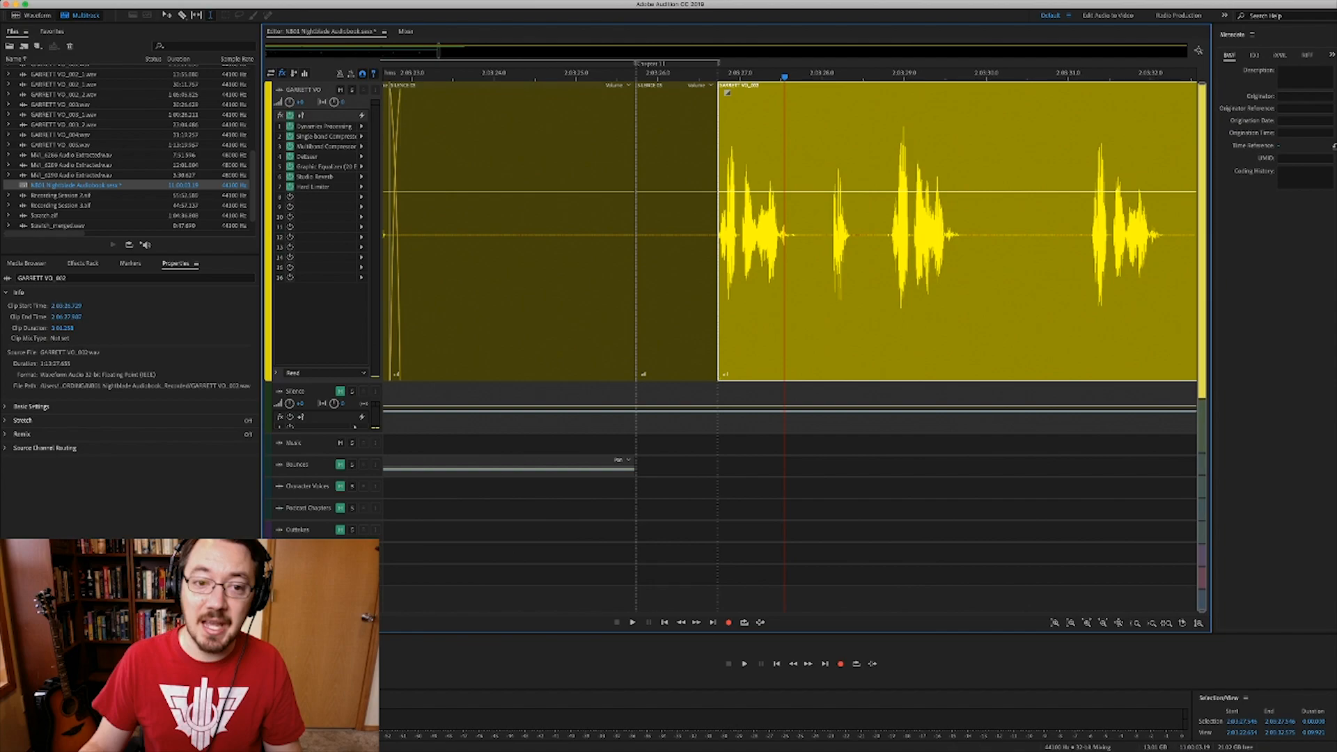
scroll(791, 229, left, 3)
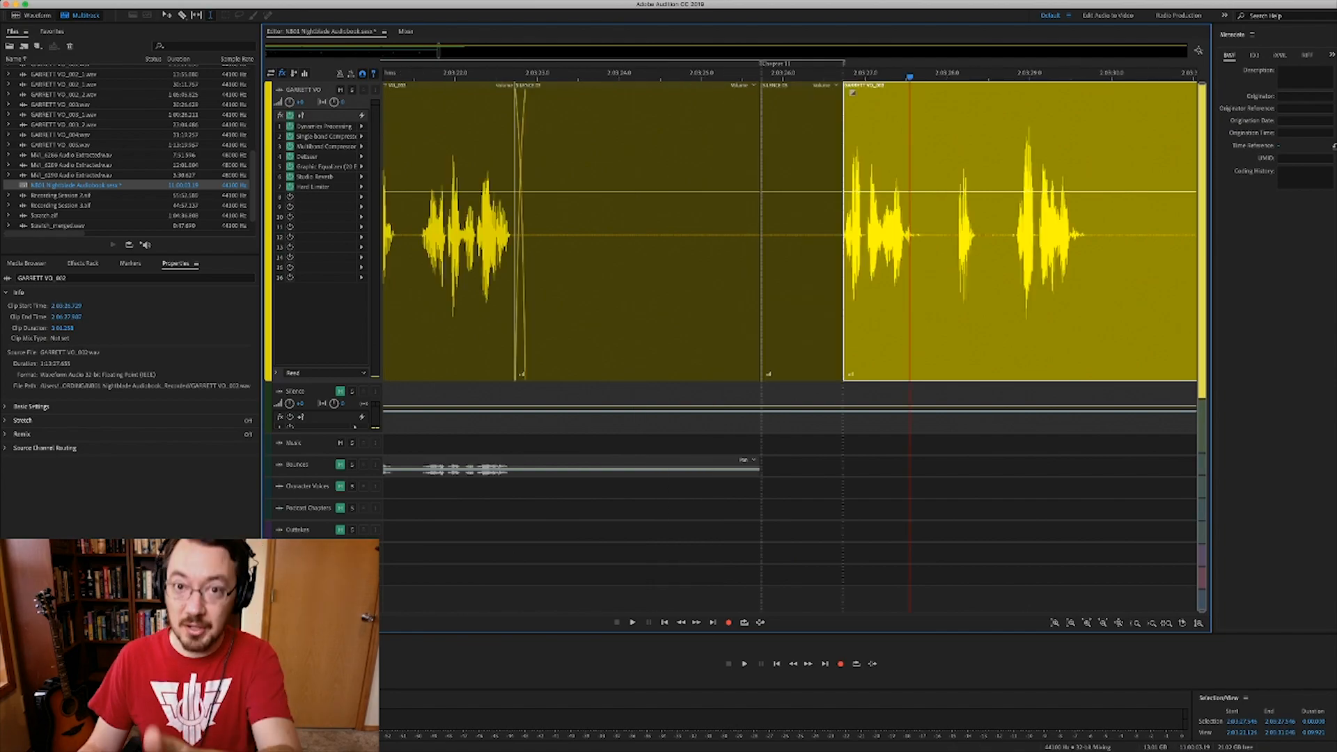
click(799, 230)
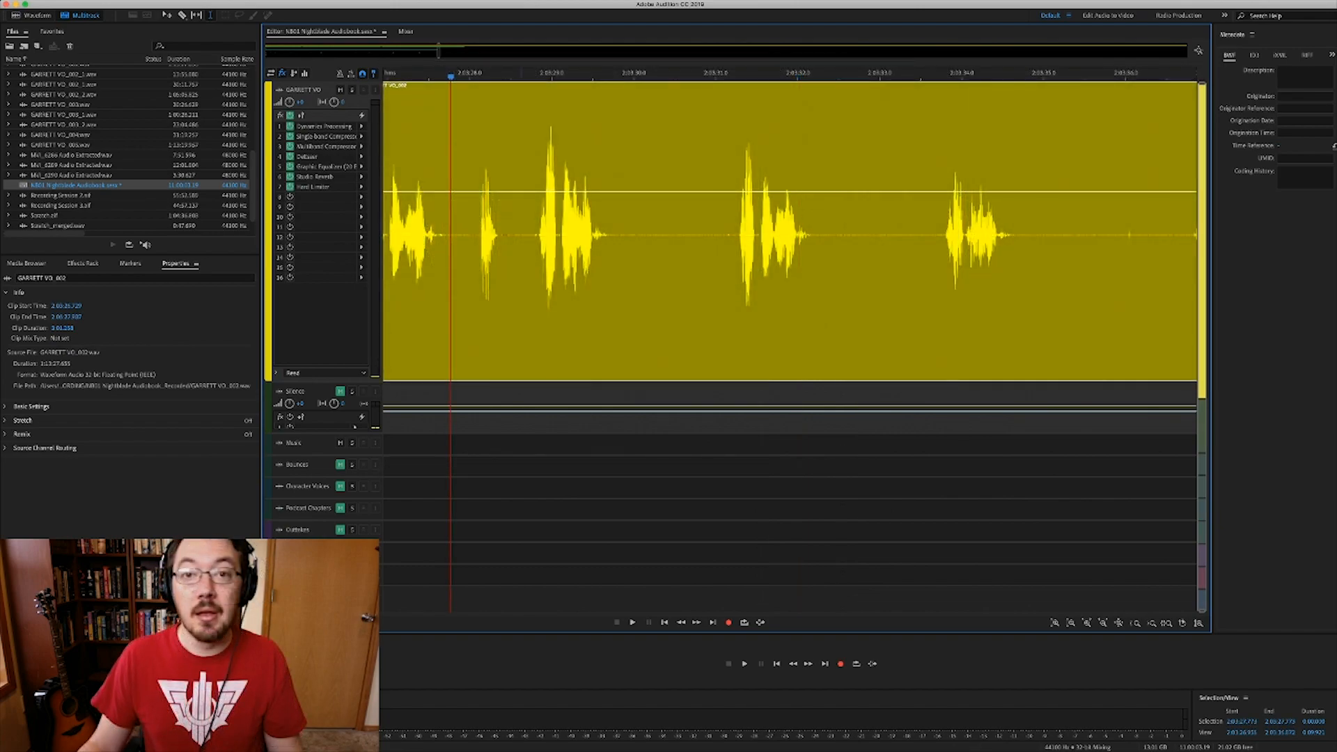
- Zoom into the second gap and play it to hear the crossfade
scroll(522, 236, left, 2)
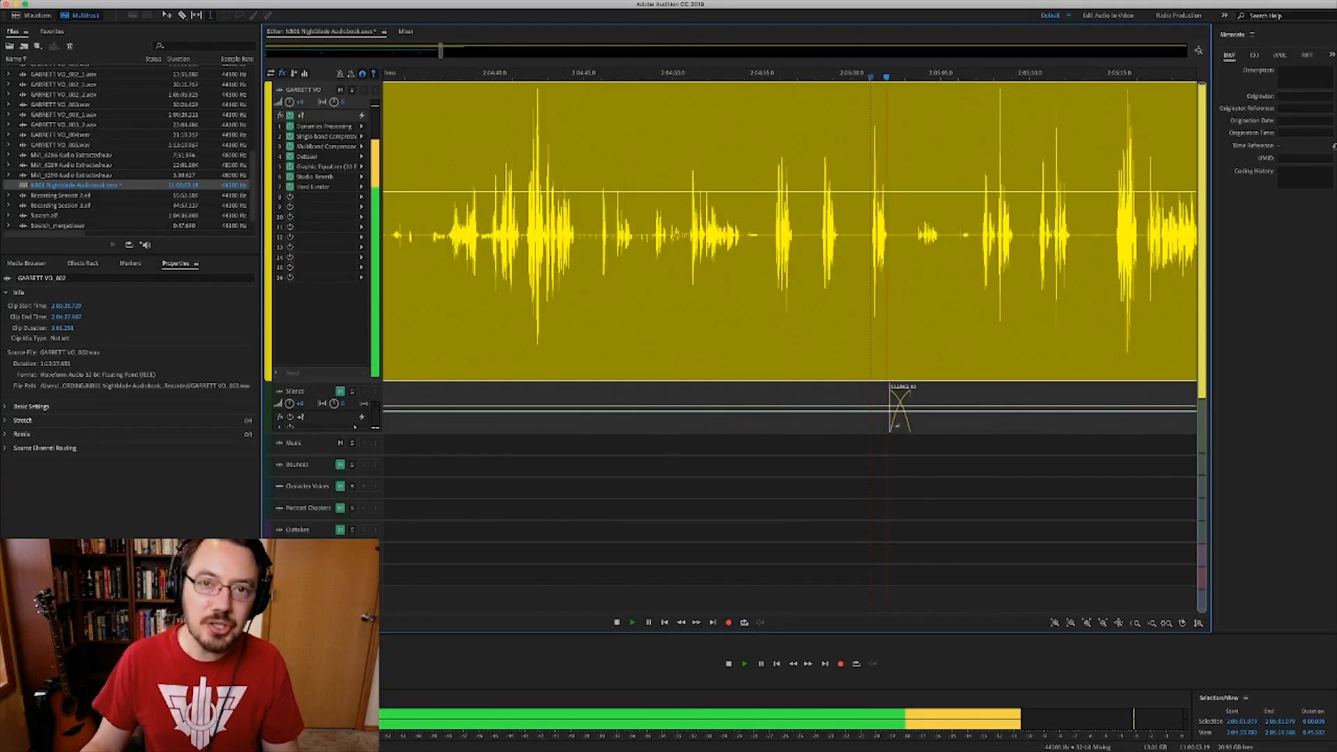
scroll(871, 235, up, 5)
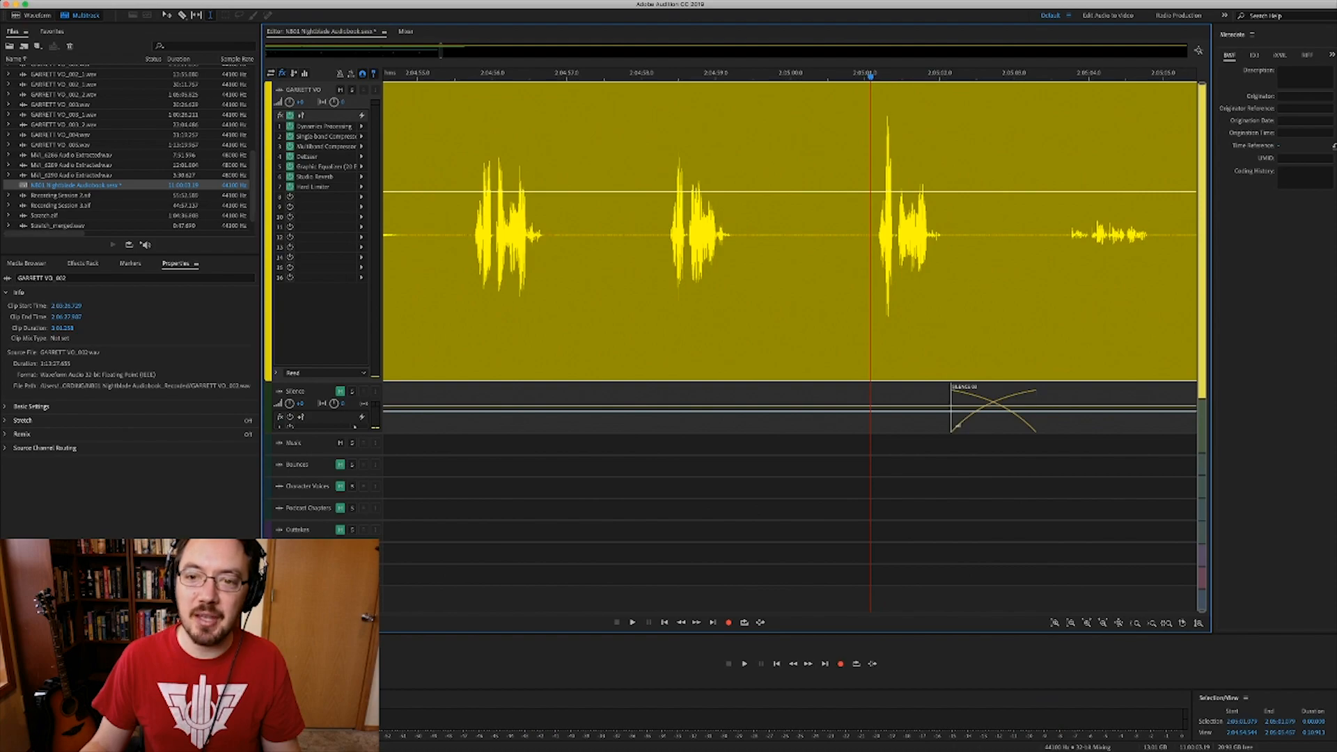
scroll(871, 235, up, 6)
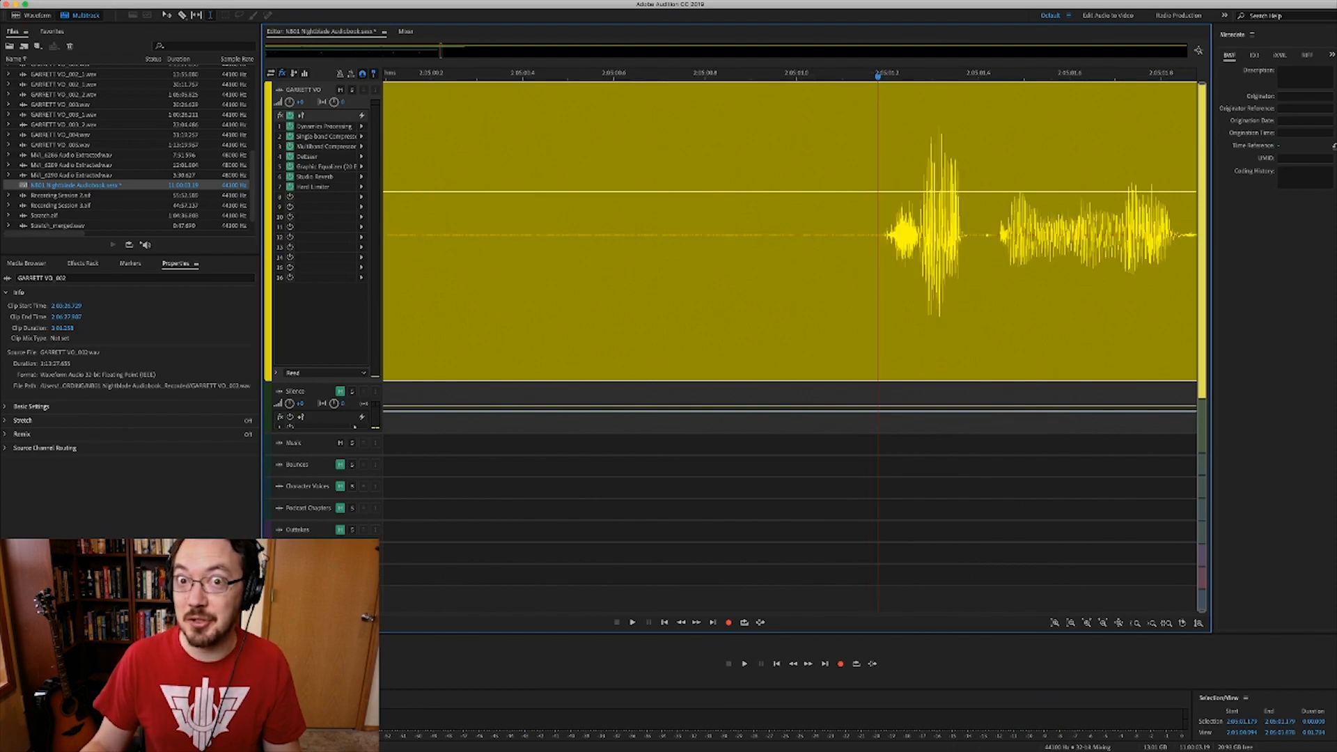
scroll(878, 236, down, 6)
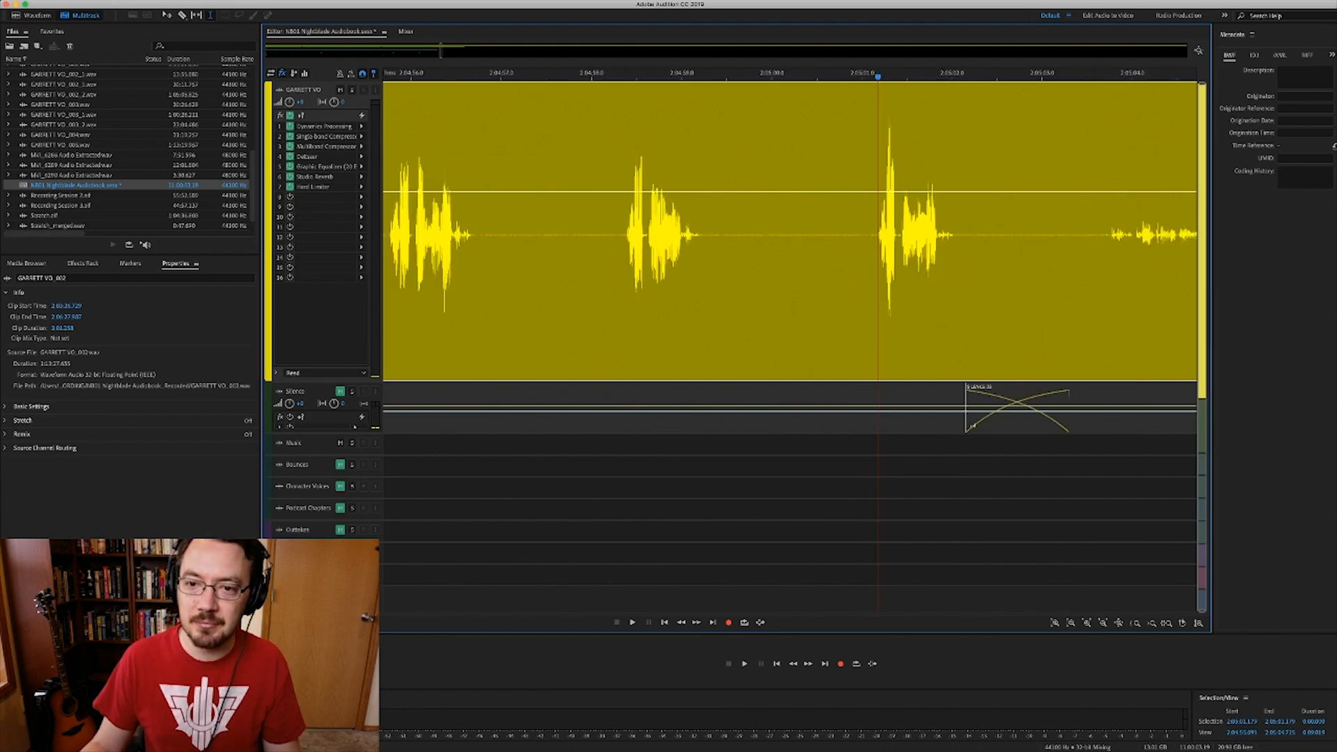
key(space)
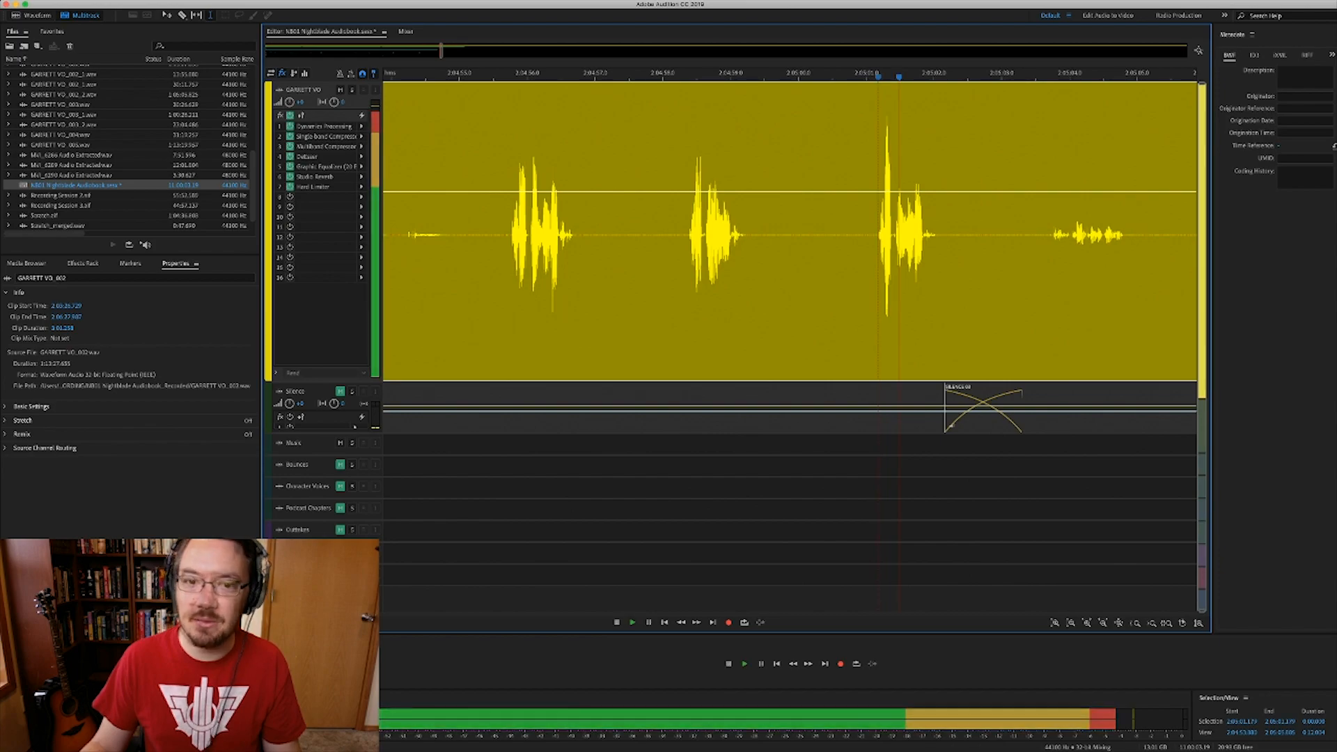
key(space)
key(space)
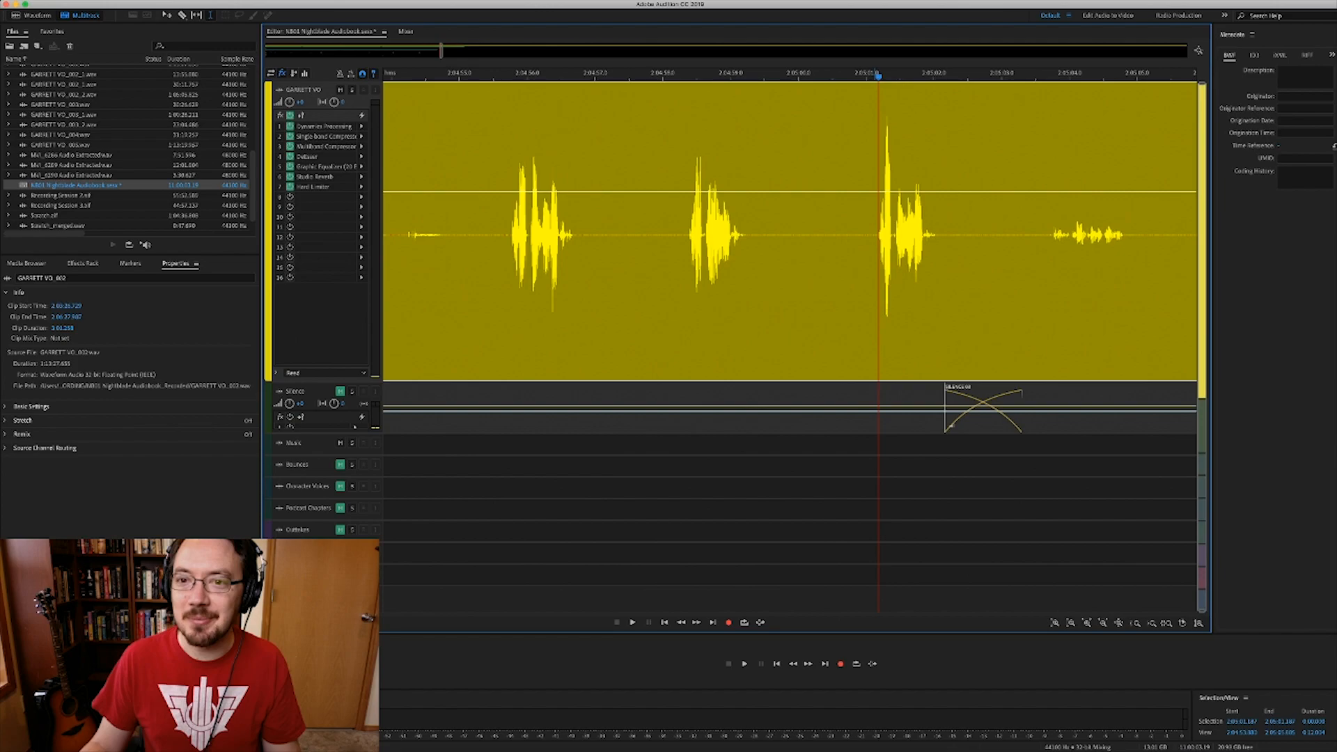
- Drag a time selection from just before the speech back to the clip start
scroll(879, 236, up, 8)
click(1007, 237)
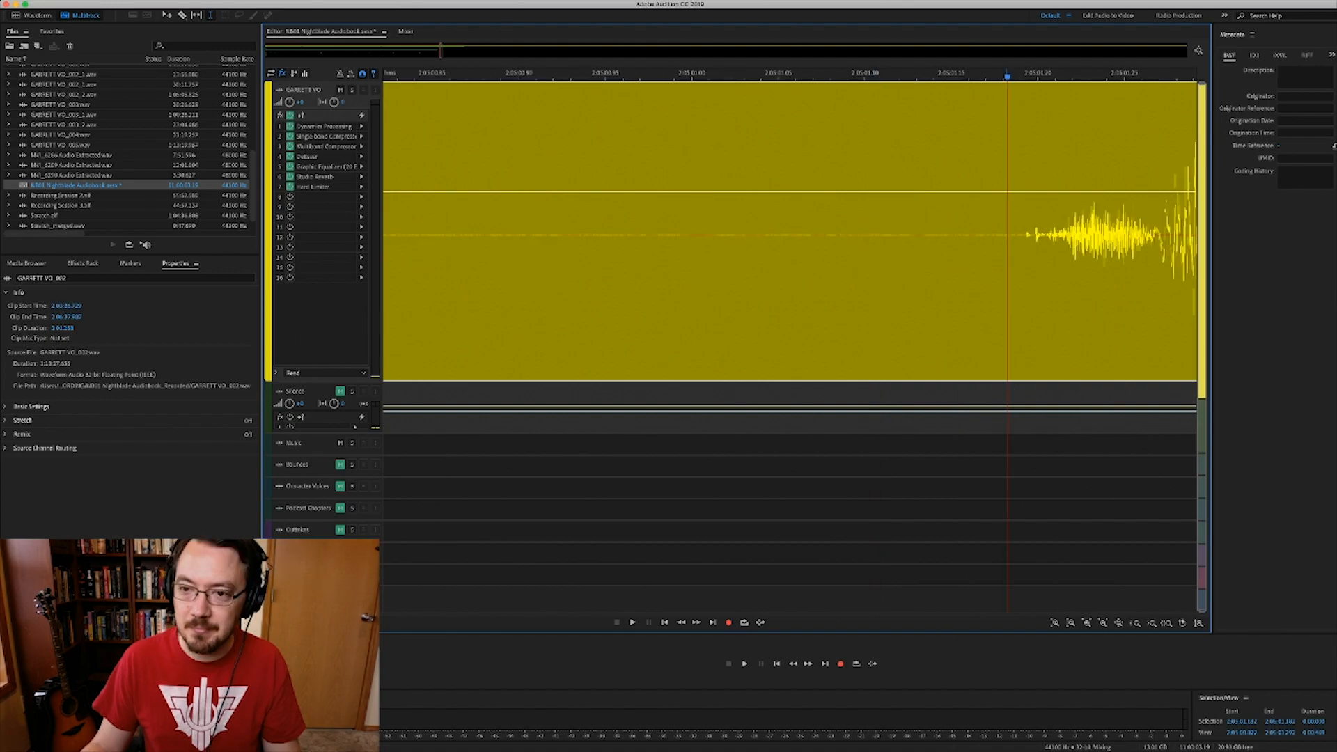
scroll(1005, 237, down, 14)
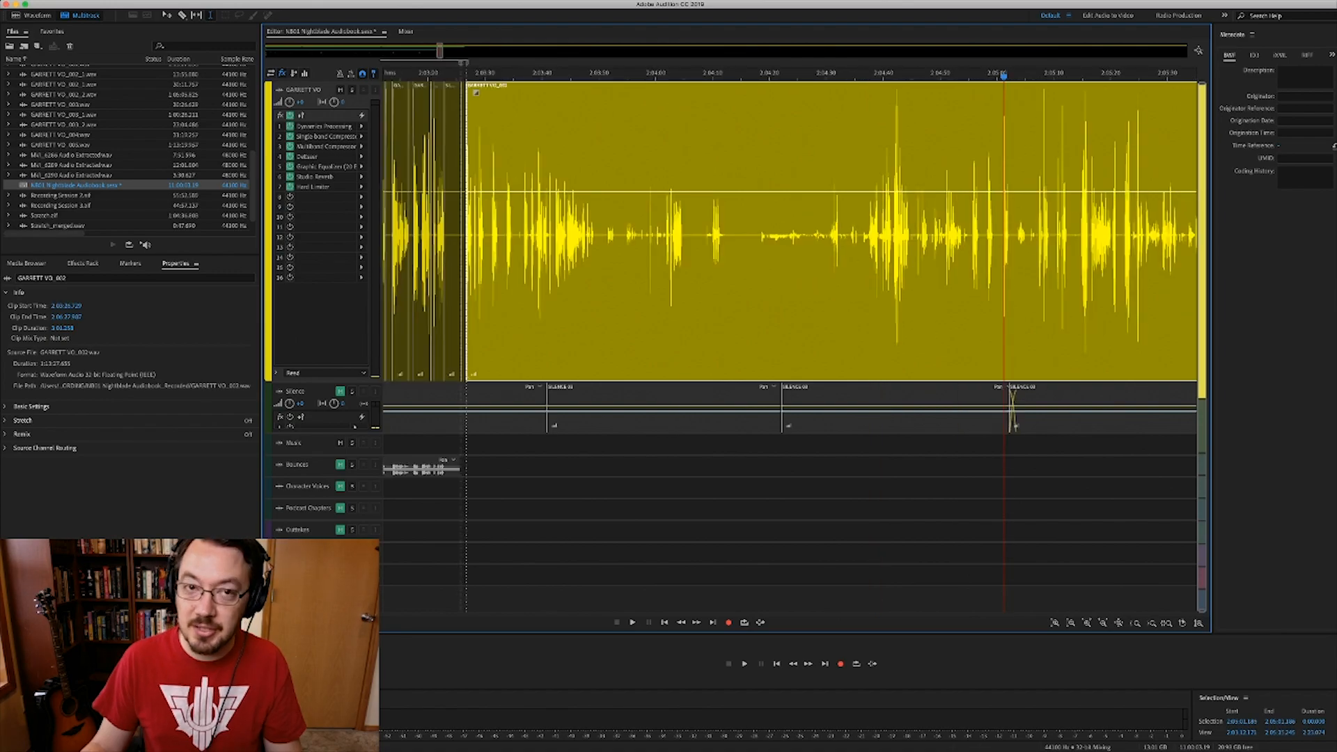
scroll(791, 229, left, 3)
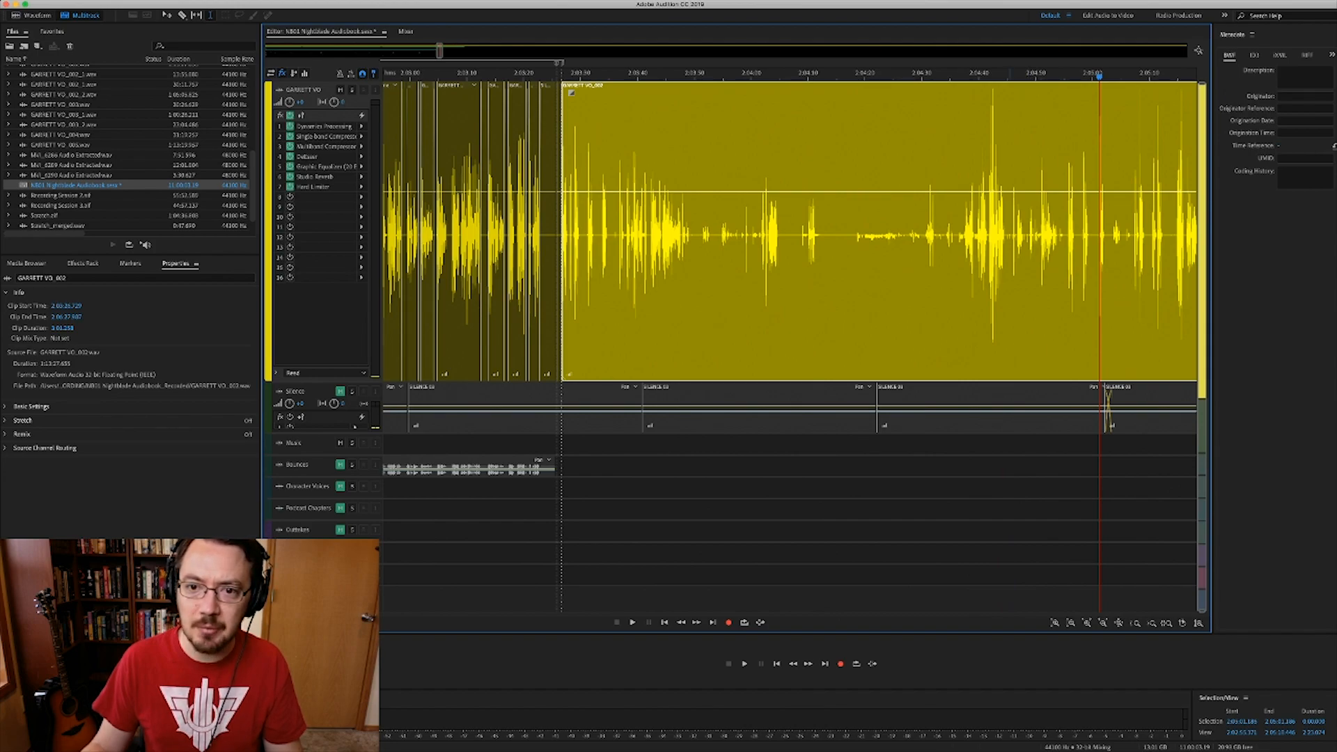
shift+click(970, 234)
drag(970, 234, 562, 234)
- Zoom out and play the SILENCE 03 clip from its start
scroll(563, 233, up, 10)
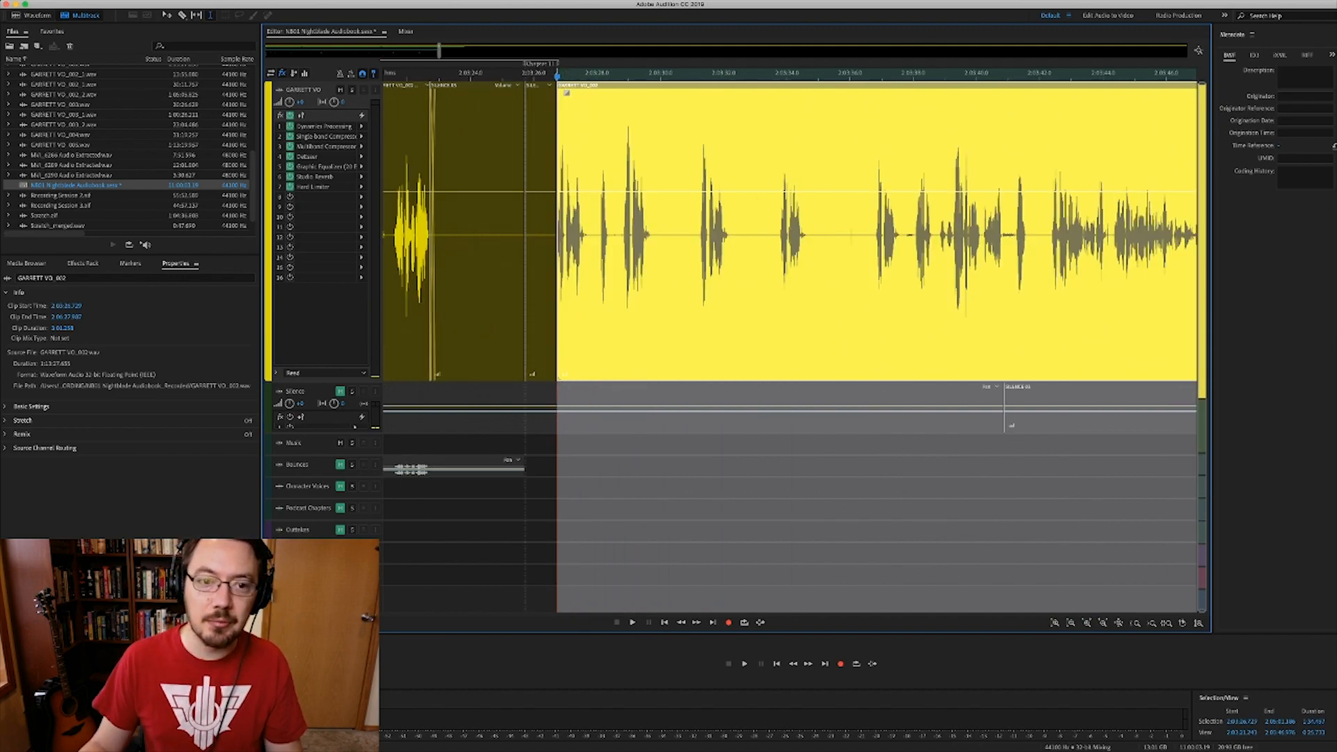
scroll(563, 234, up, 3)
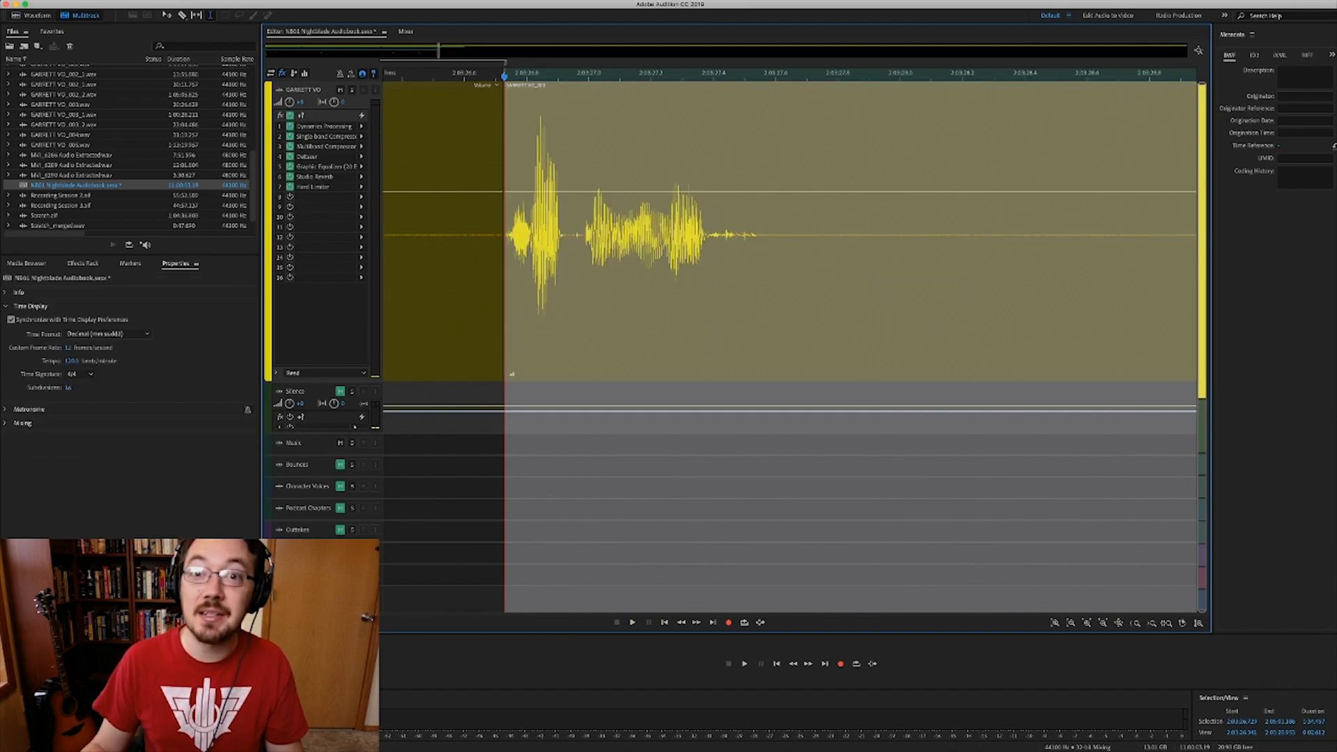
click(563, 488)
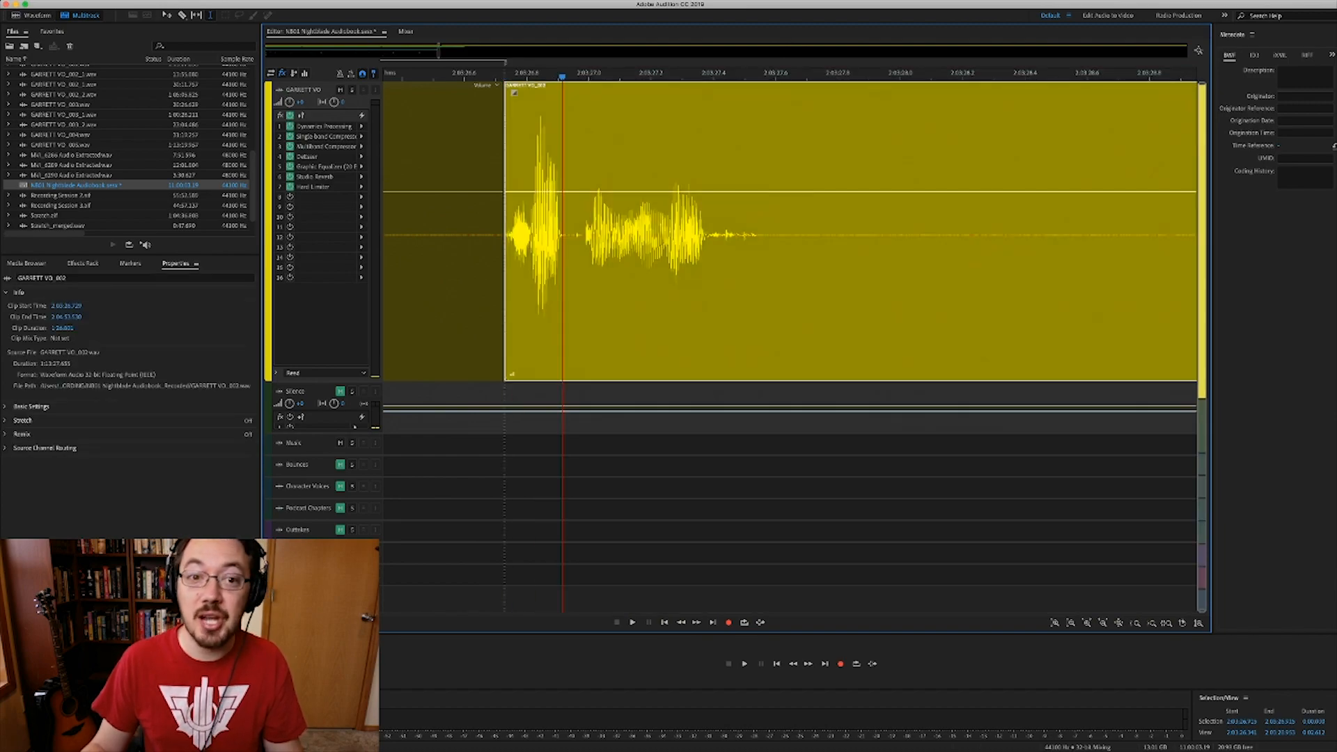
key(minus)
key(minus)
key(minus)
key(minus)
key(minus)
key(minus)
key(minus)
key(minus)
key(minus)
key(minus)
key(minus)
key(minus)
key(minus)
key(minus)
key(minus)
key(minus)
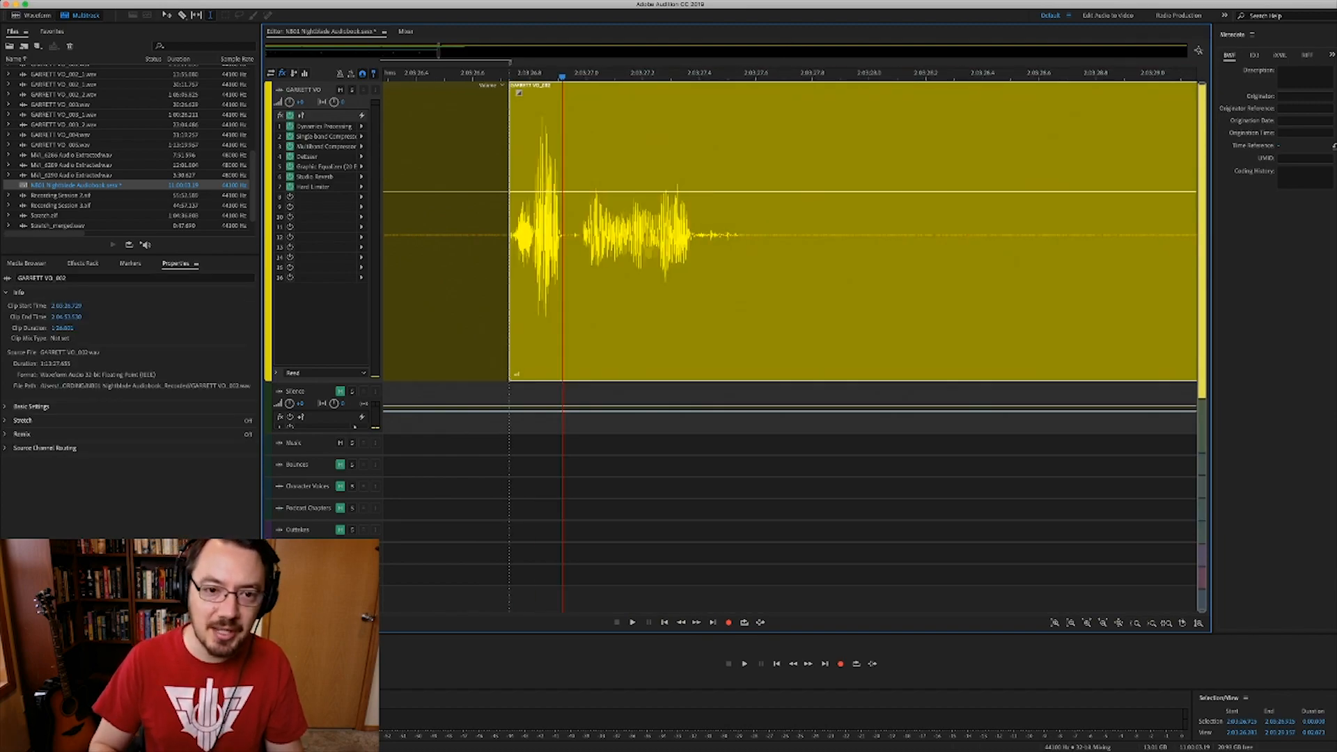
click(504, 300)
key(super+Left)
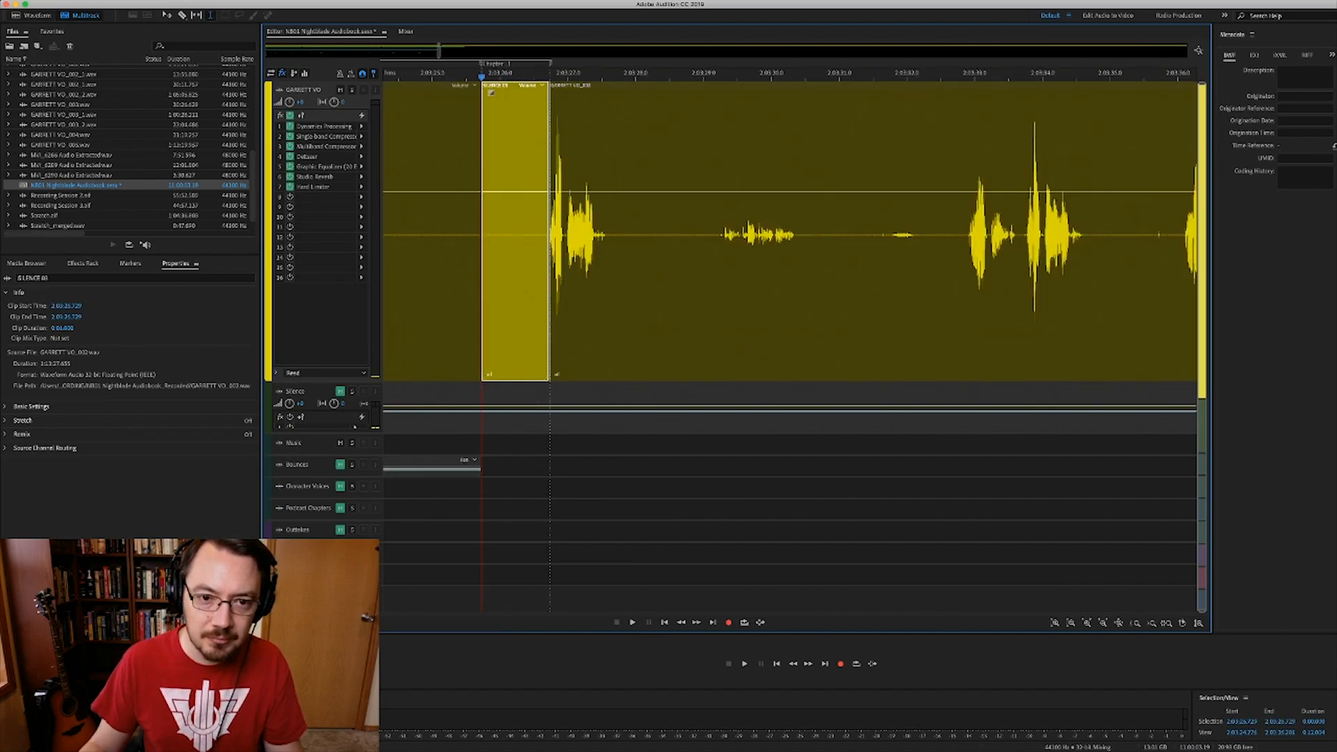
key(space)
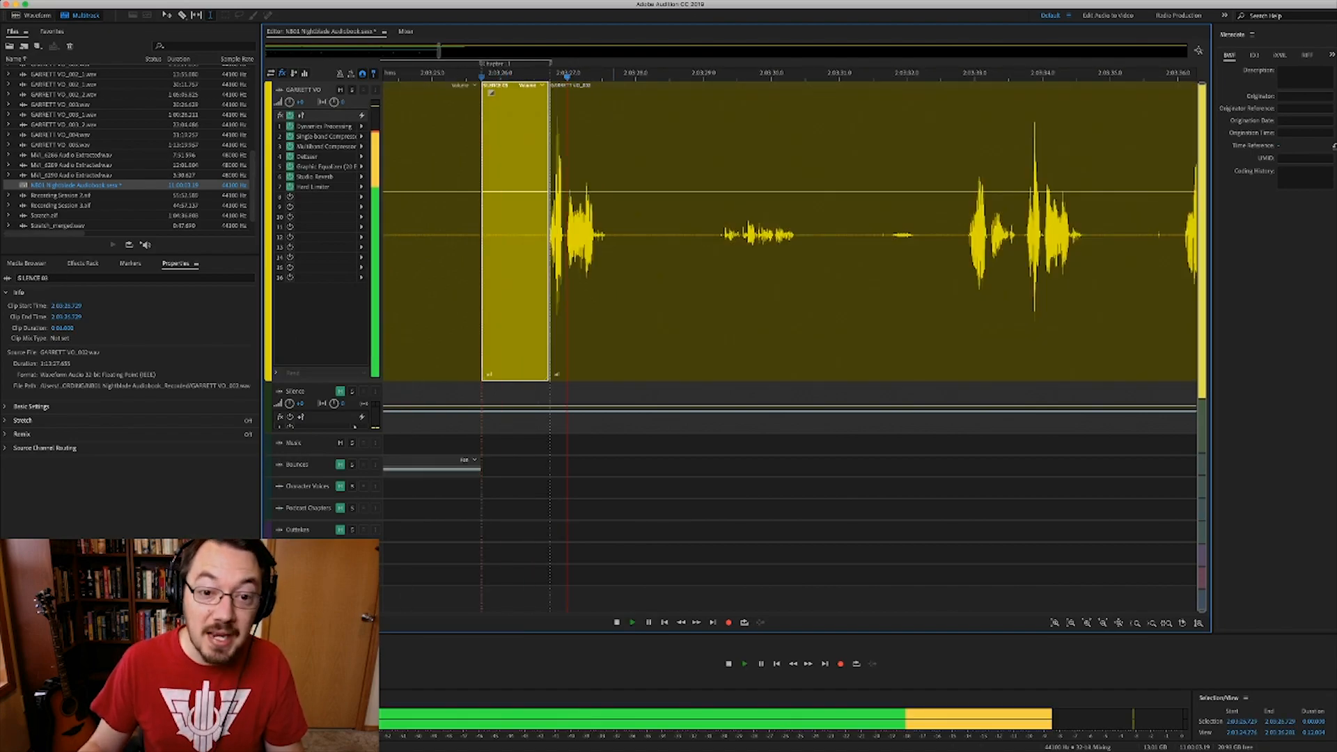
key(space)
- Split GARRETT VO_002 after its first phrase and at a second point, deleting the middle piece
click(608, 299)
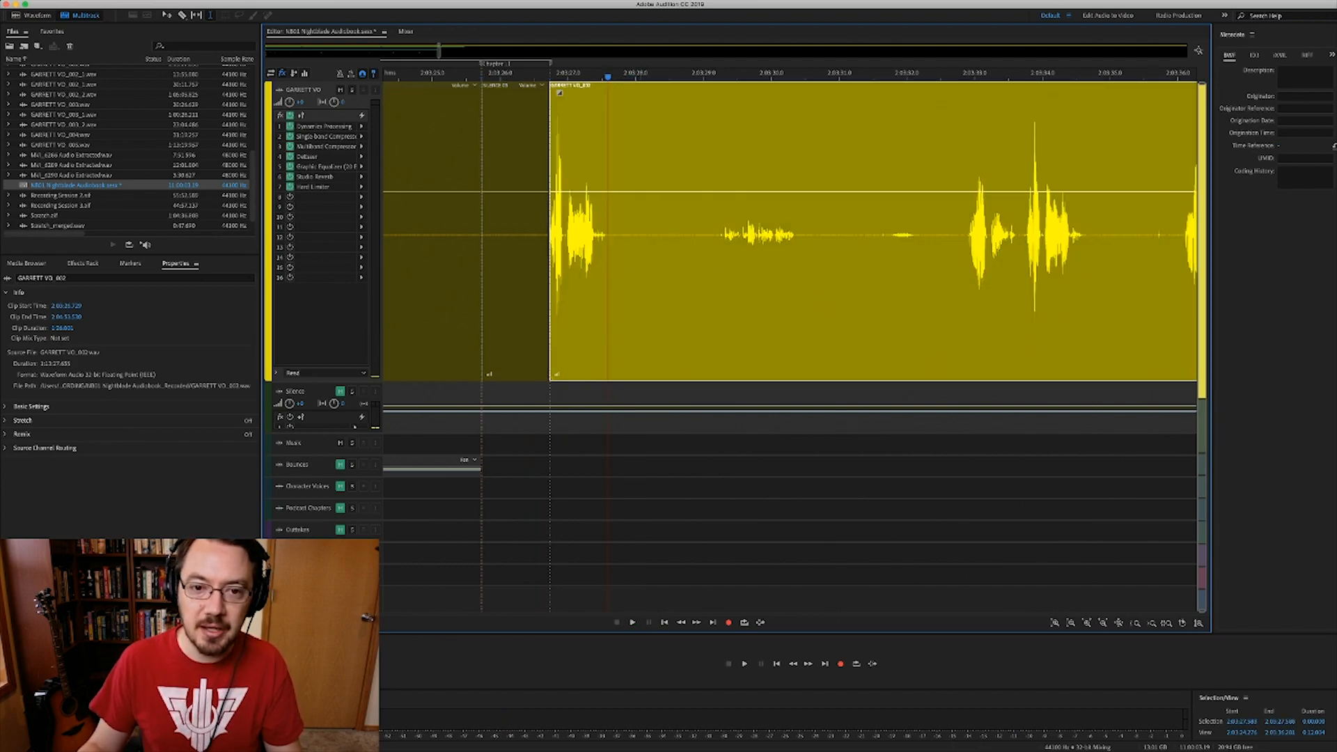
click(616, 300)
key(super+k)
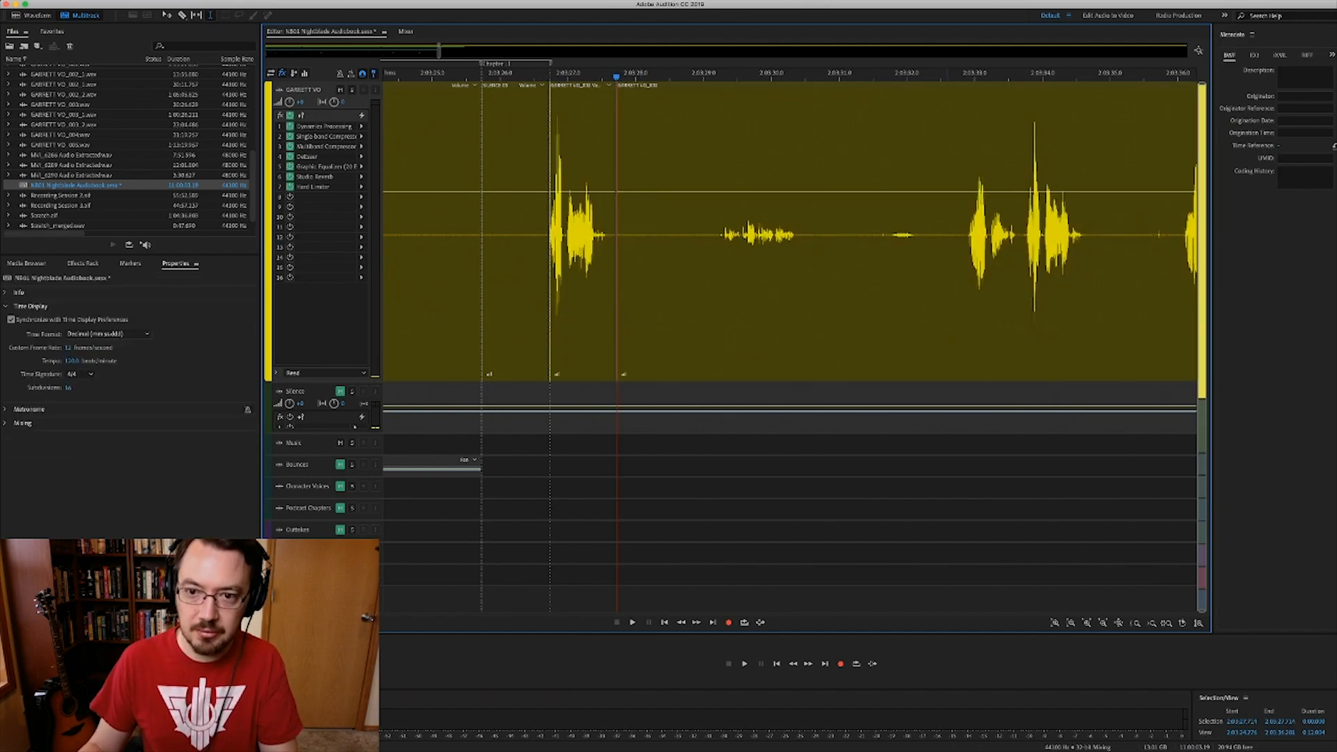
click(947, 300)
key(super+k)
click(885, 300)
key(Delete)
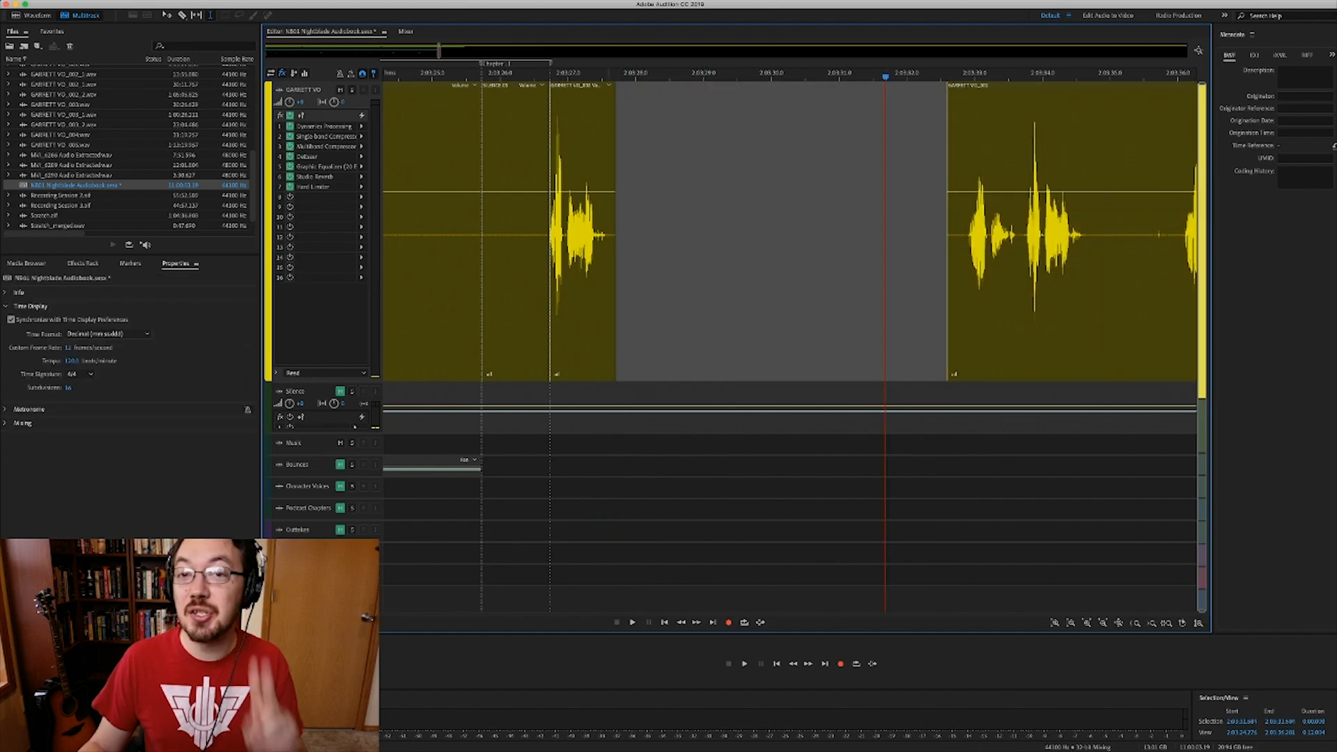
- Fill a time range at the start of the new gap with SILENCE 03 room tone
drag(608, 300, 744, 300)
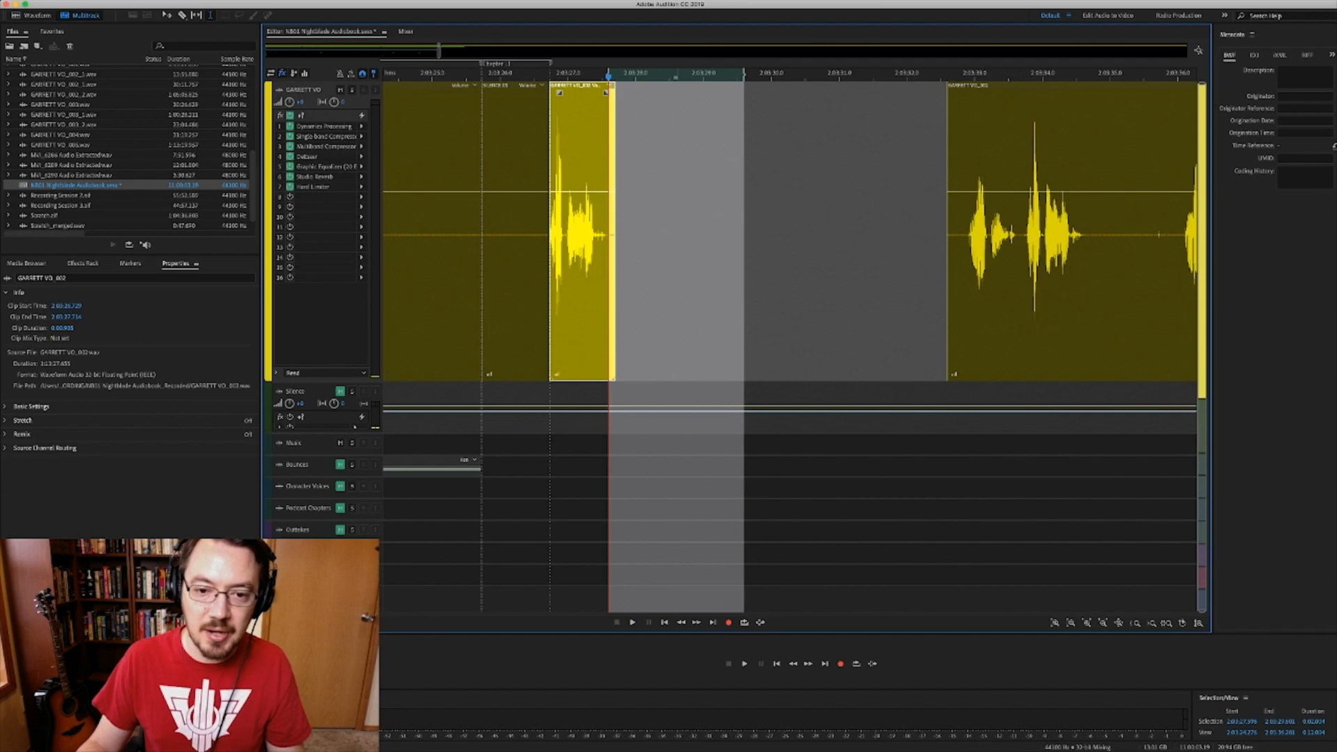
key(Down)
key(super+c)
key(Up)
key(super+v)
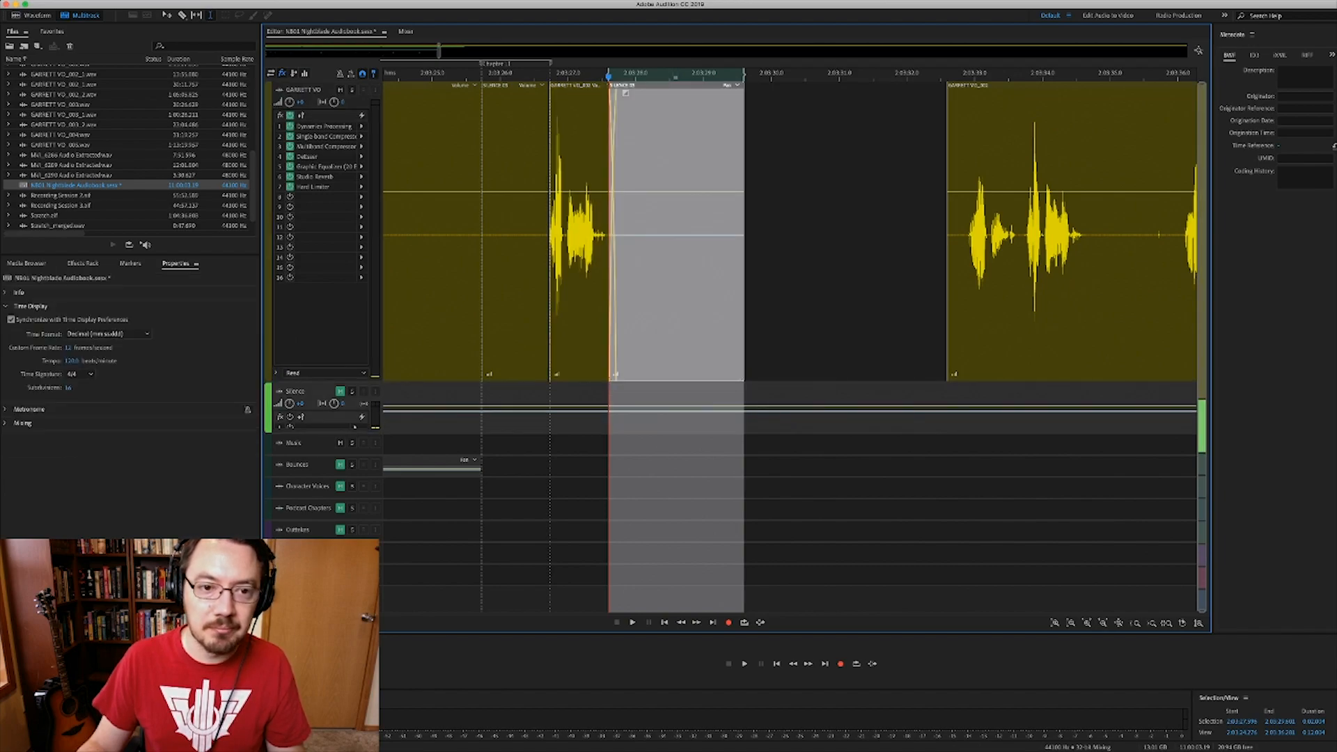
- Play back from the start of the first SILENCE 03 clip to check the edit
click(656, 293)
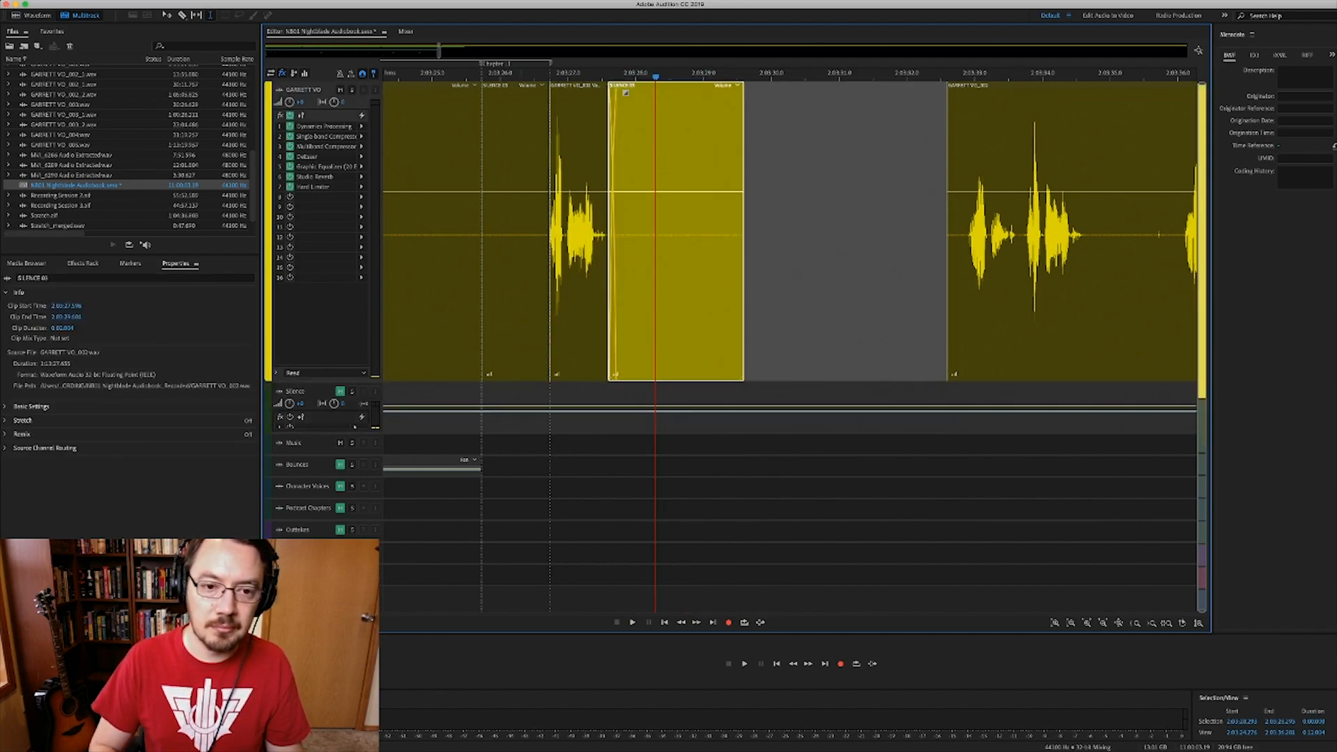
click(516, 293)
key(super+Left)
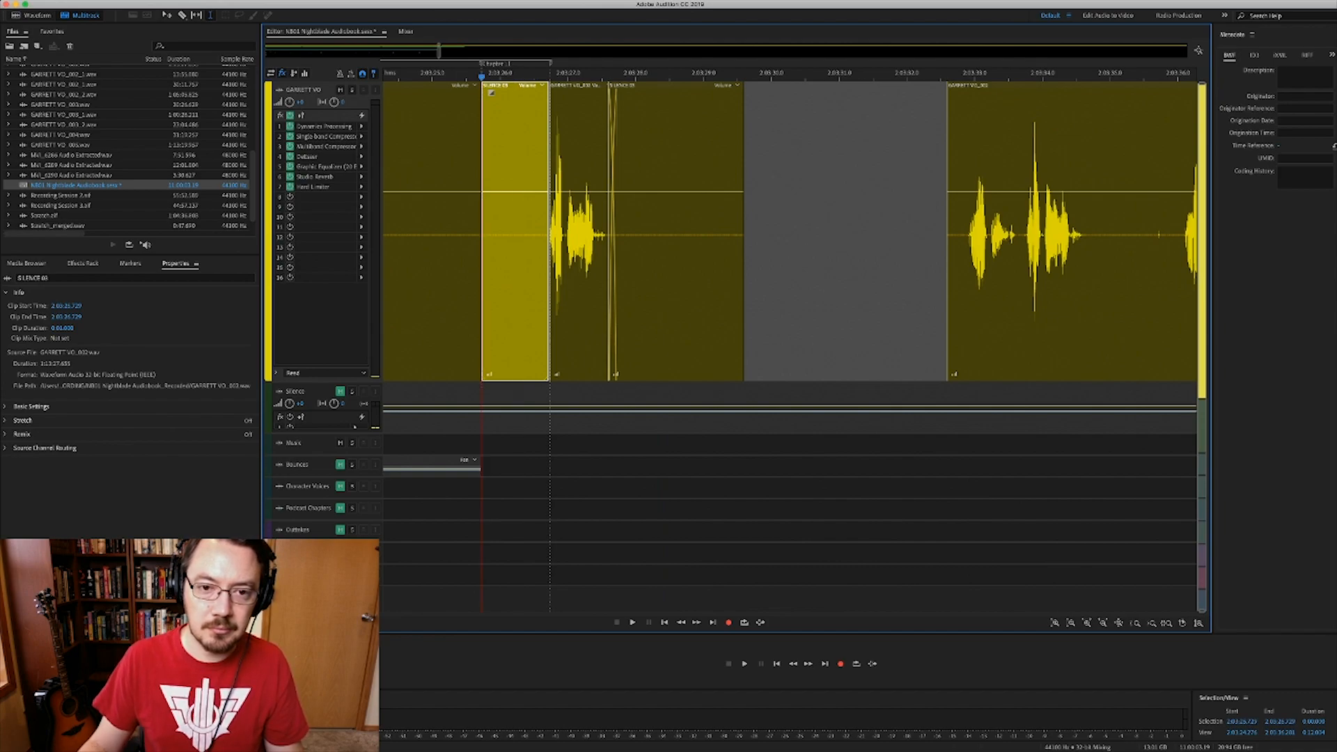
key(space)
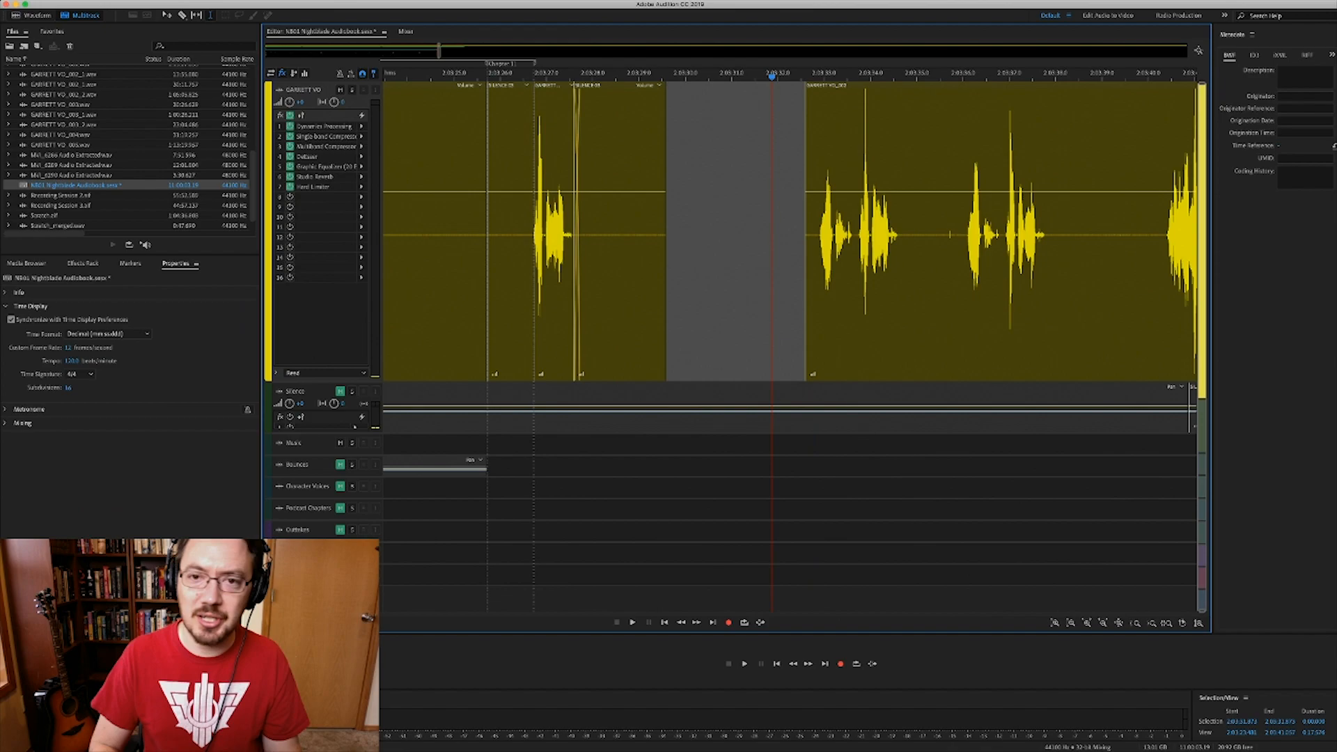
- Jump to the GARRETT VO_002 clip and play through it to hear the gap
key(super+Right)
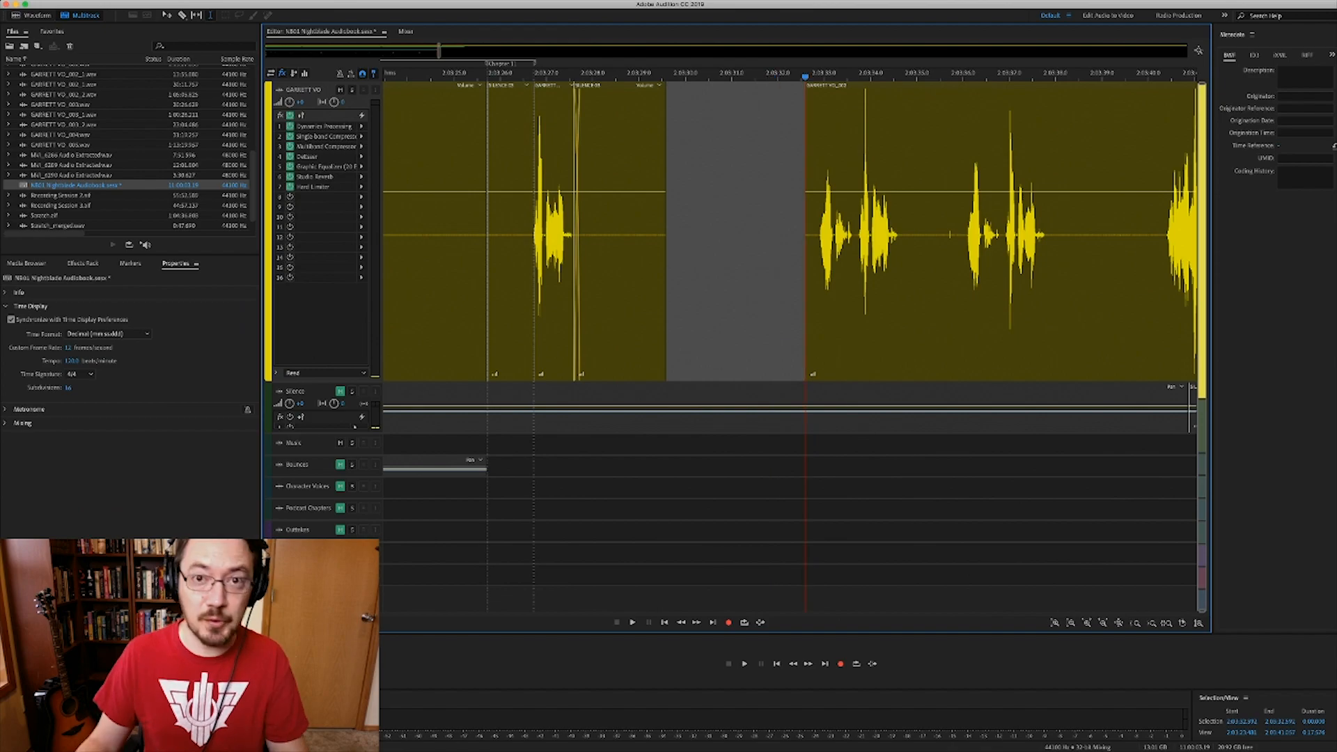
scroll(790, 232, right, 2)
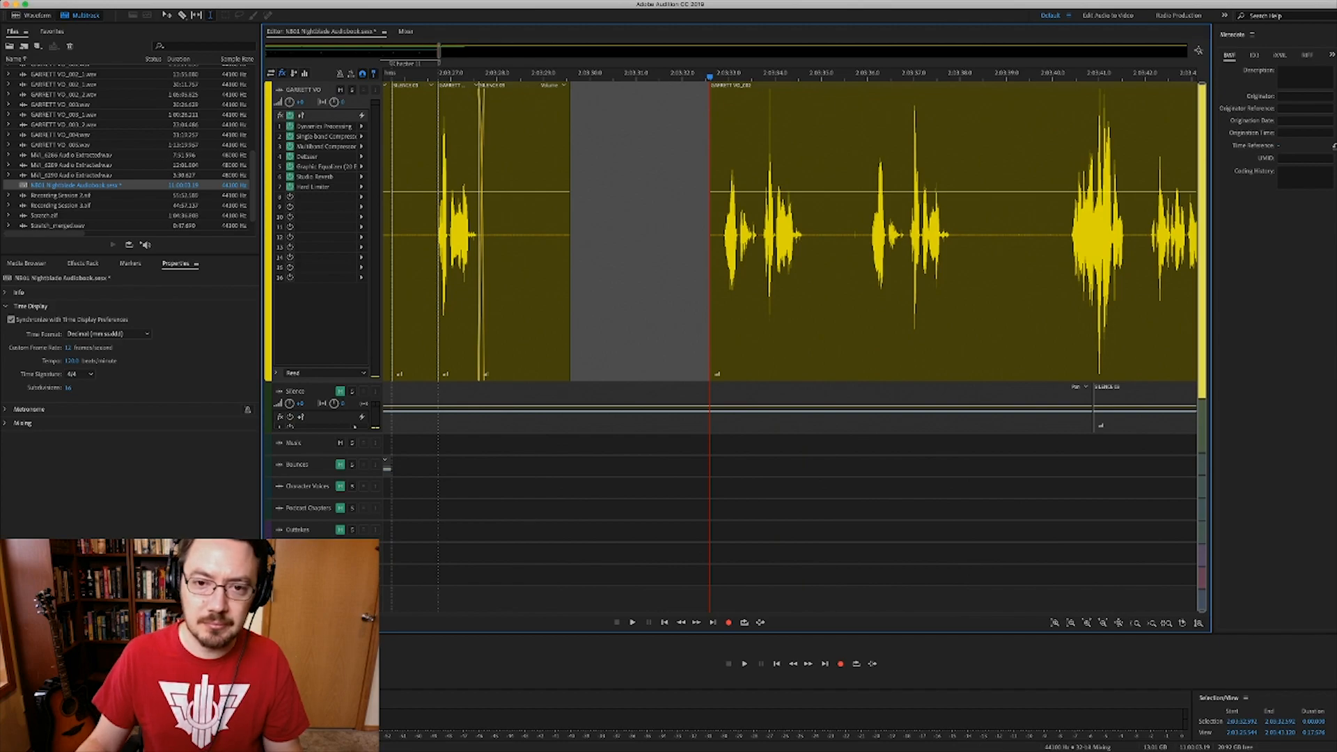
scroll(790, 232, right, 2)
key(space)
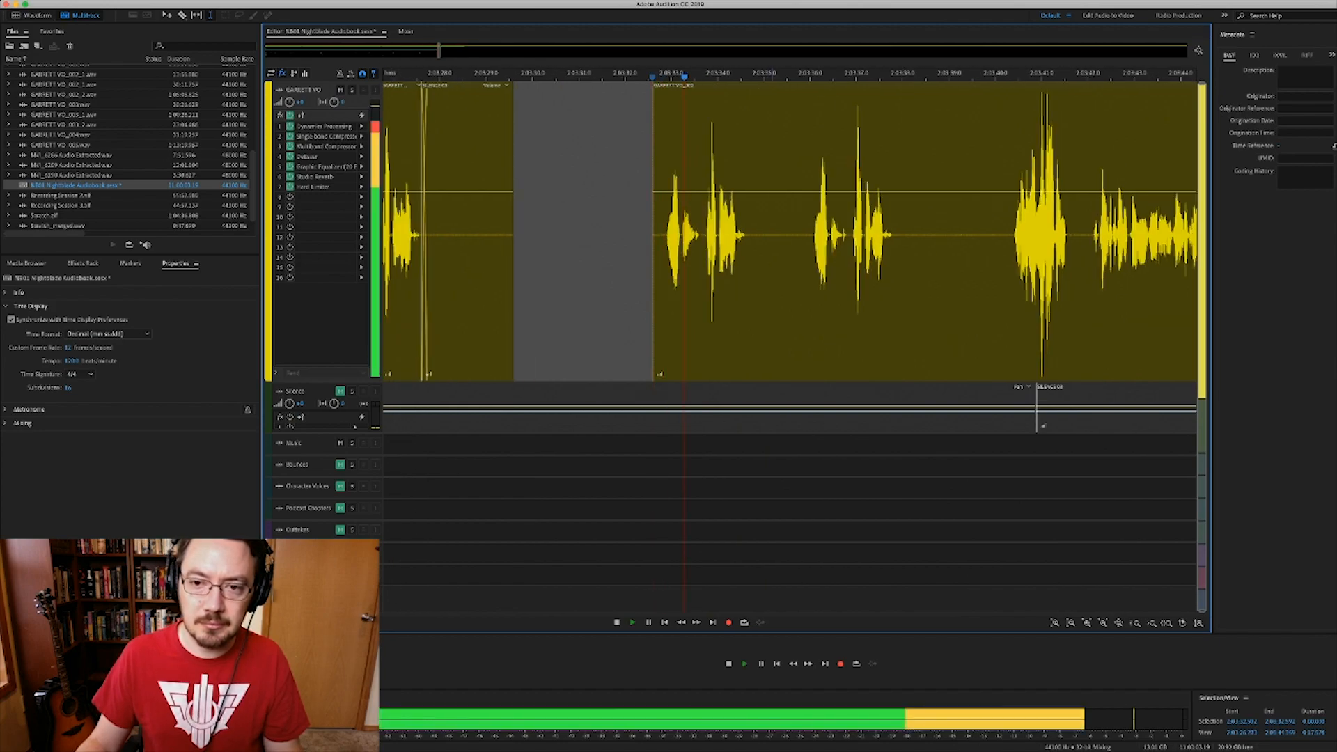
click(811, 232)
scroll(811, 232, right, 1)
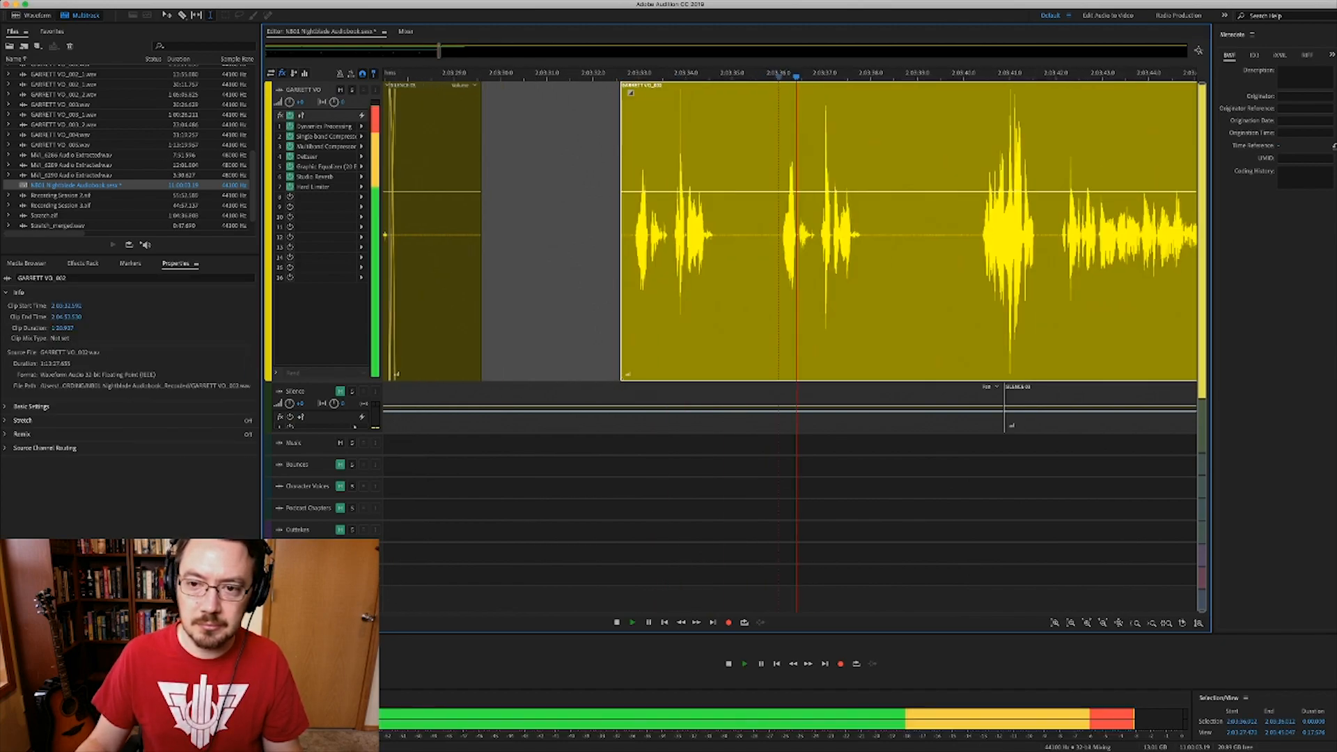
scroll(810, 232, right, 2)
- Preview the narration further along, then play from 2:03:36 and stop
key(space)
click(922, 235)
key(space)
key(space)
click(724, 235)
key(space)
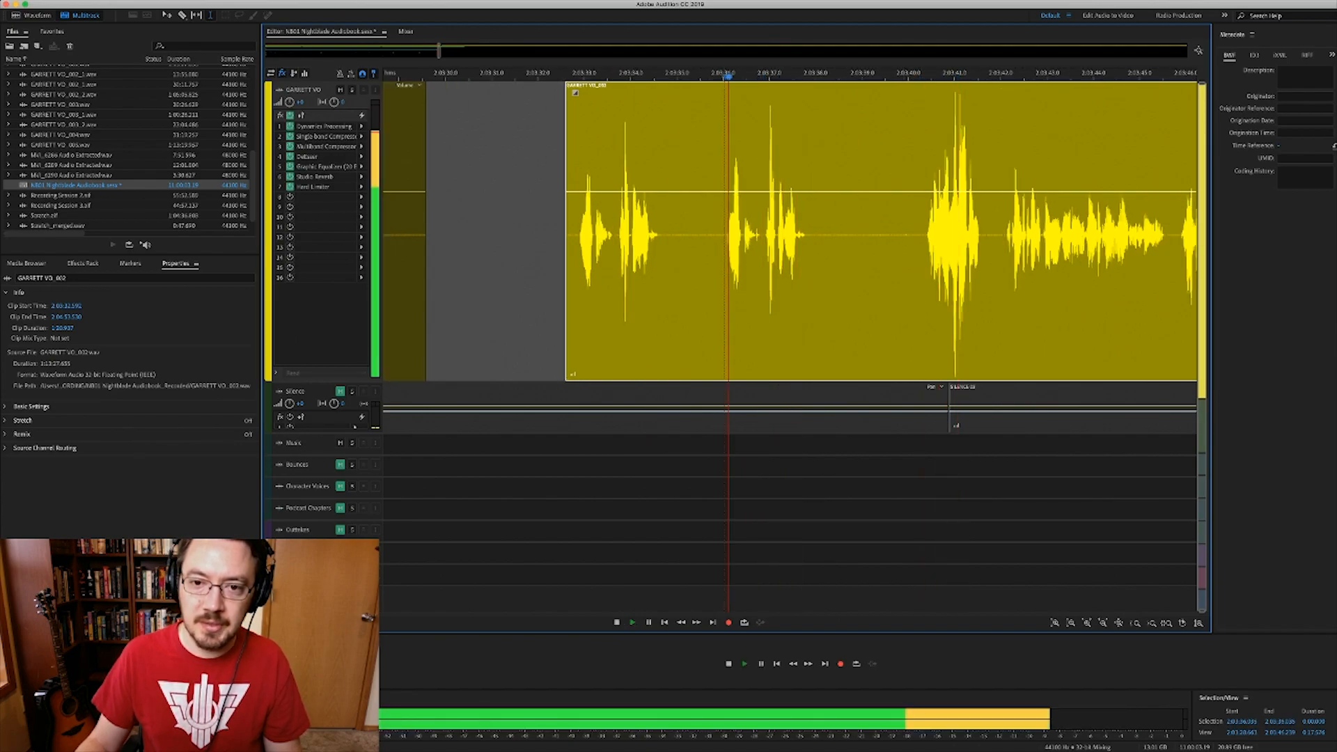
key(space)
- Copy the short GARRETT VO_002 phrase onto Podcast Chapters, mute it, and return to time selection
drag(726, 235, 818, 235)
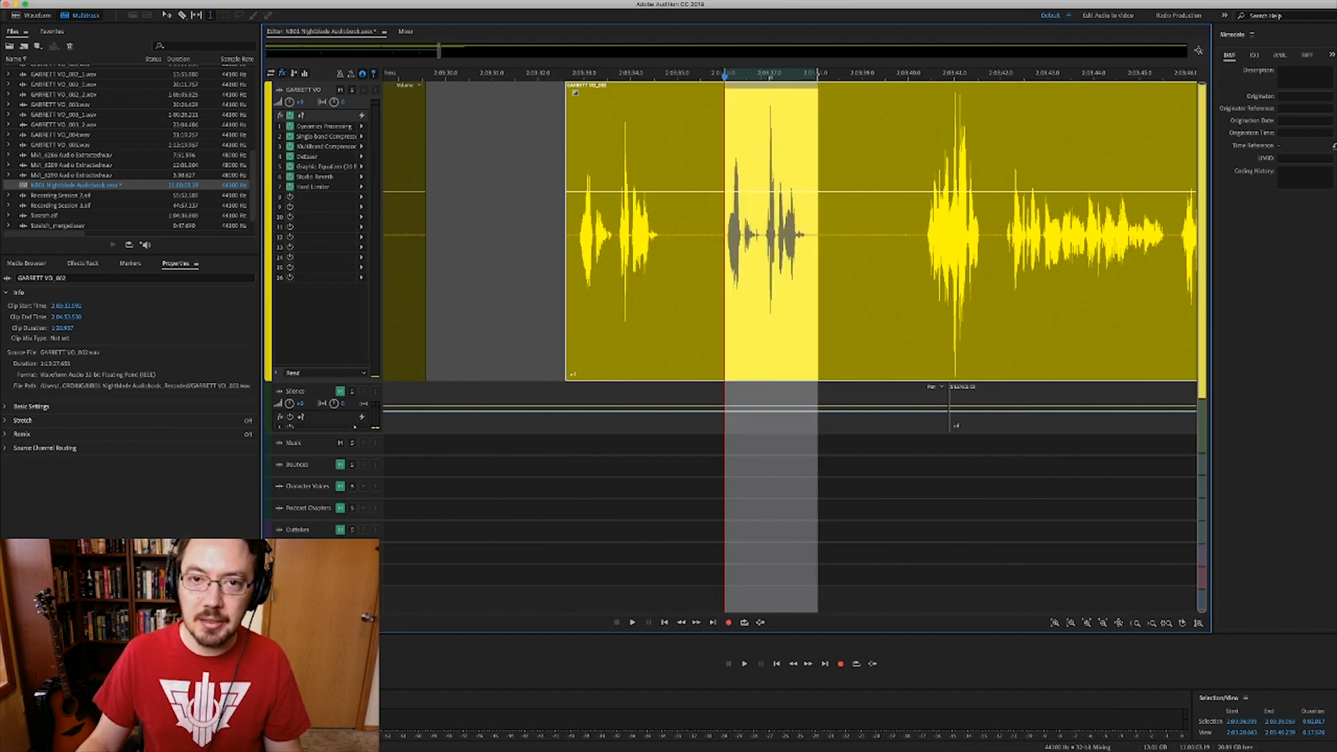
key(v)
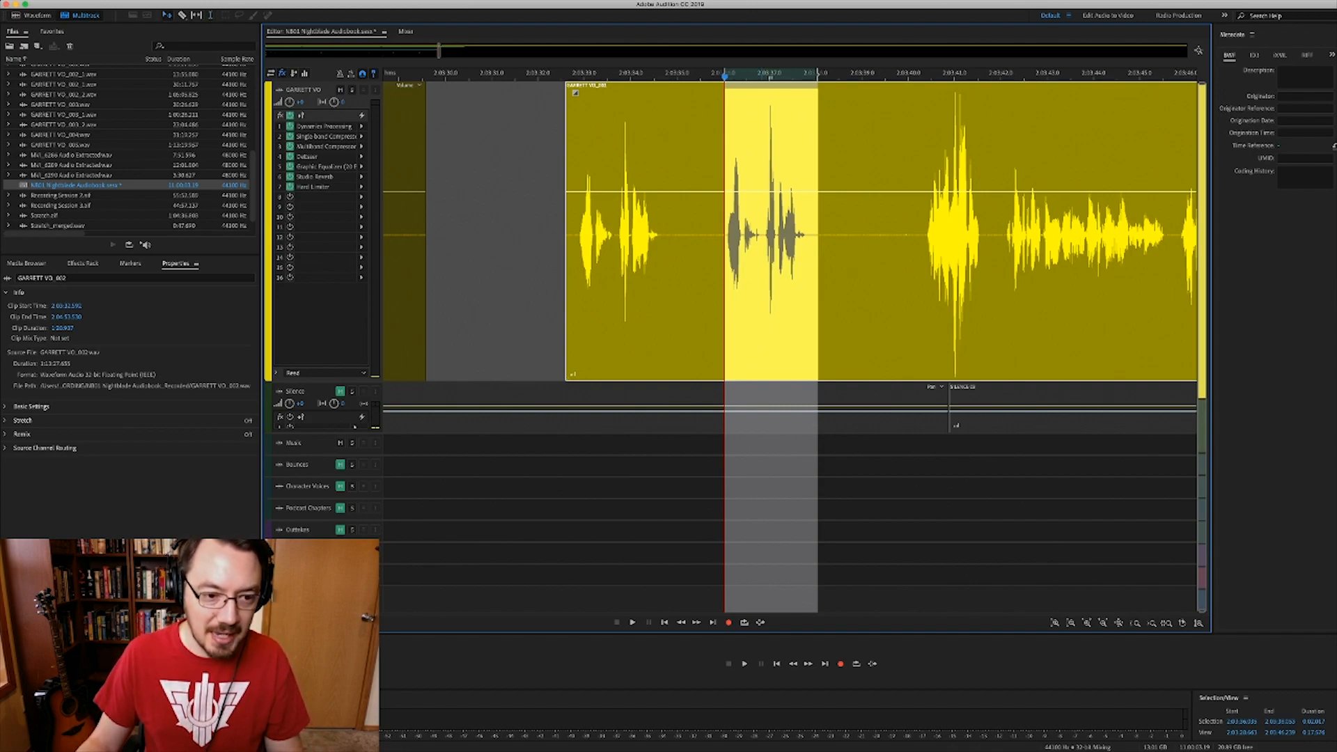
key(ctrl+v)
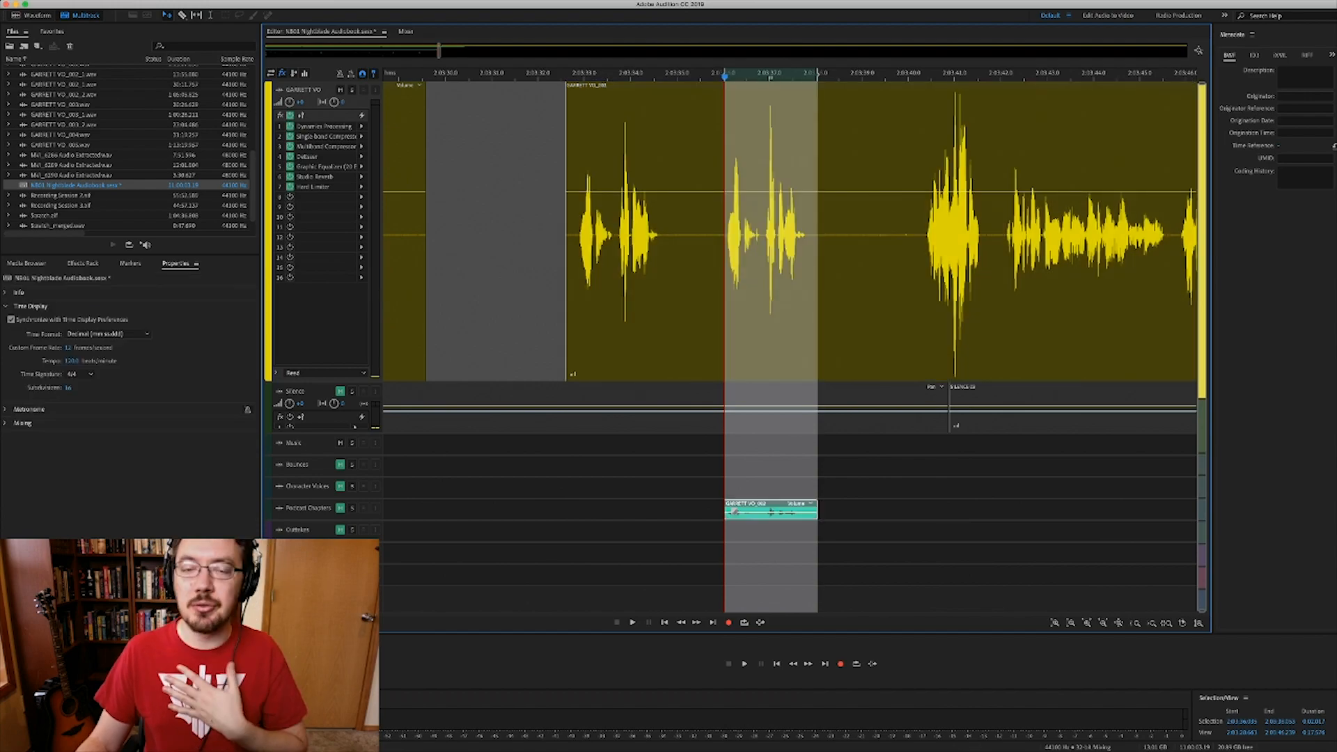
key(shift+m)
click(575, 93)
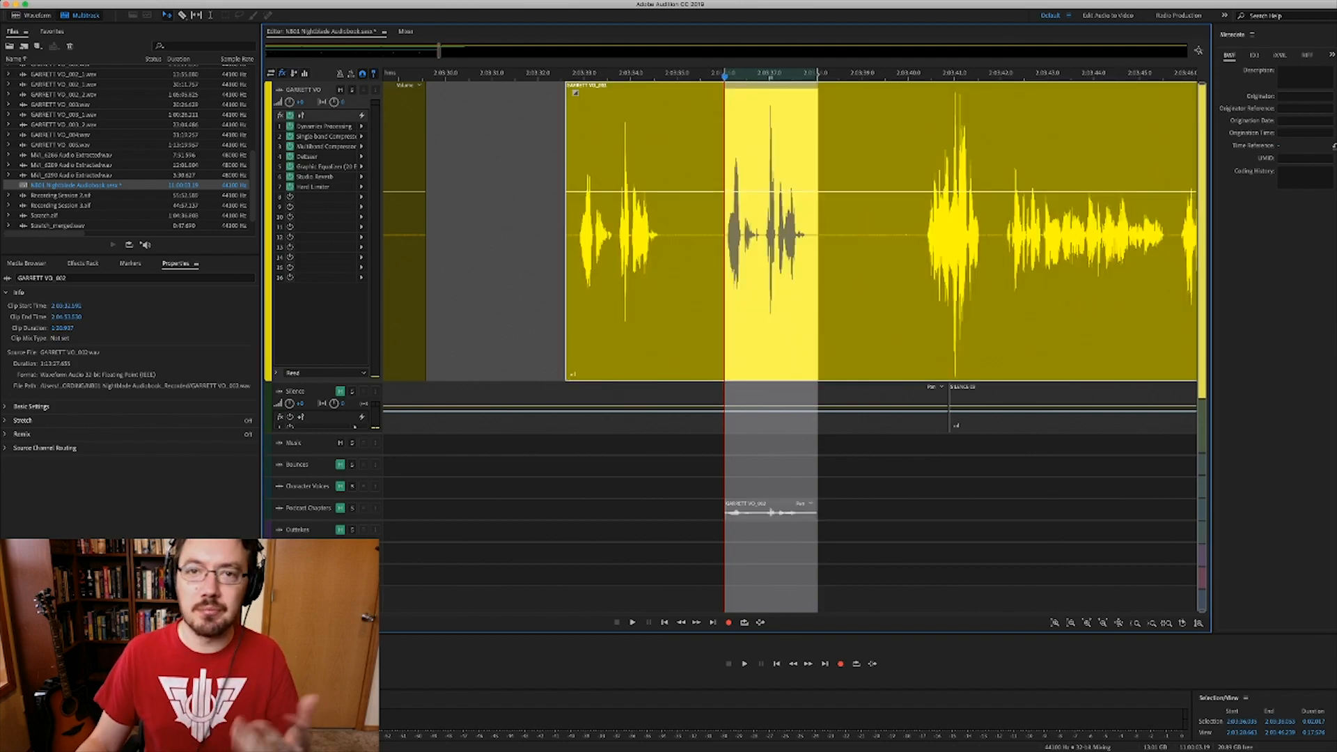
key(t)
click(668, 237)
- Ripple-delete the empty gap after SILENCE 05, then play back the joined narration
scroll(790, 229, left, 5)
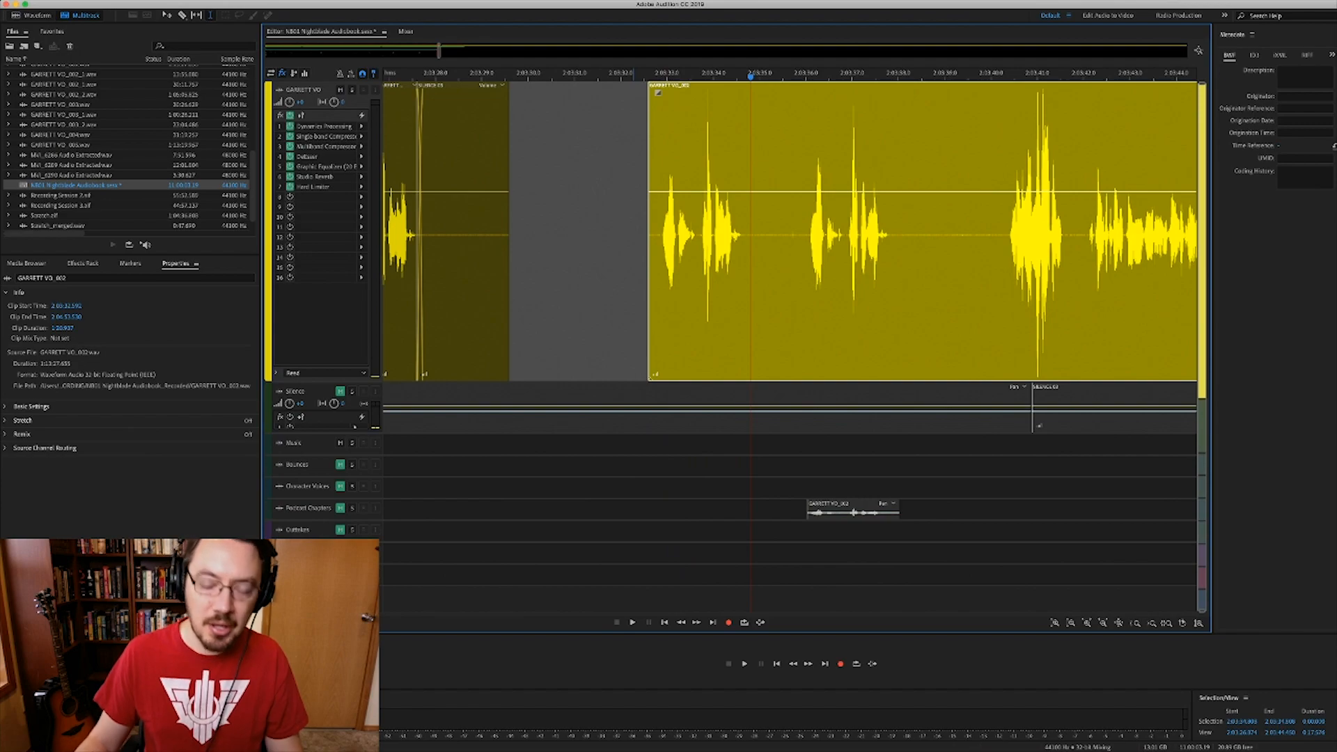
scroll(790, 230, left, 4)
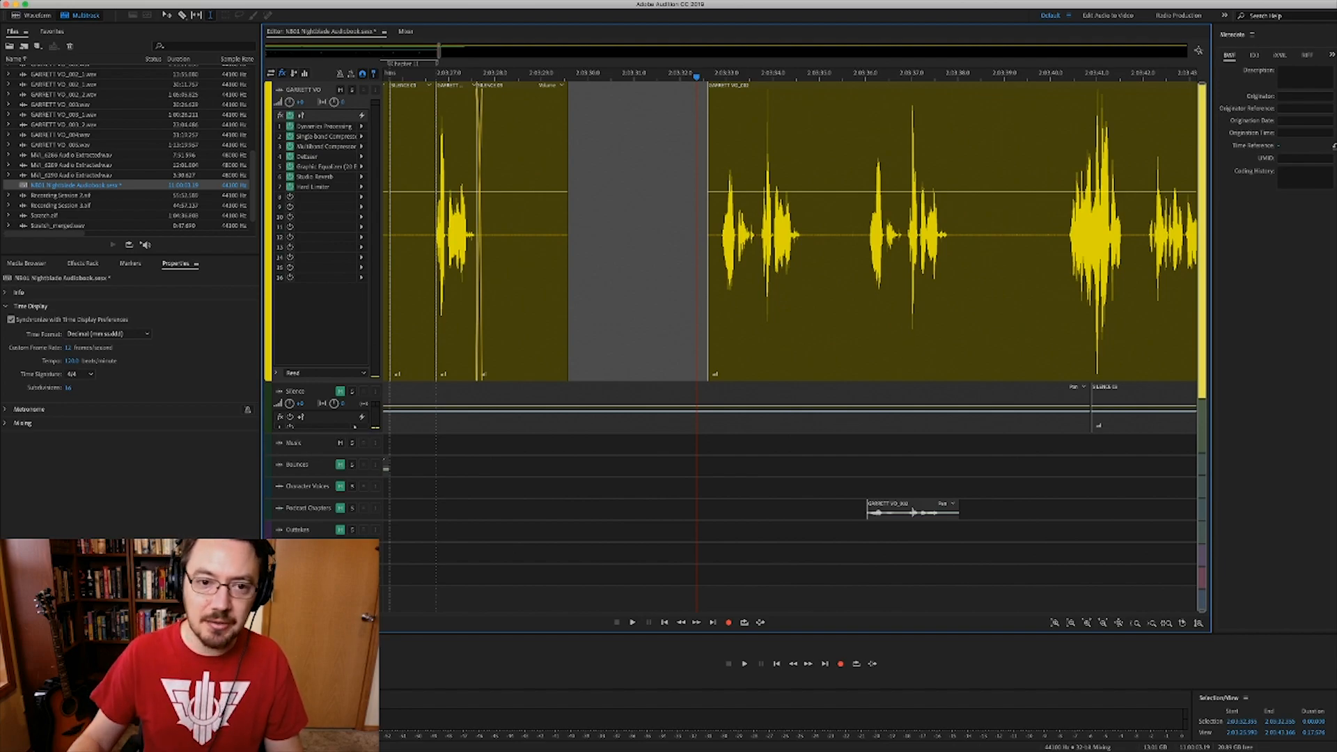
key(shift+BackSpace)
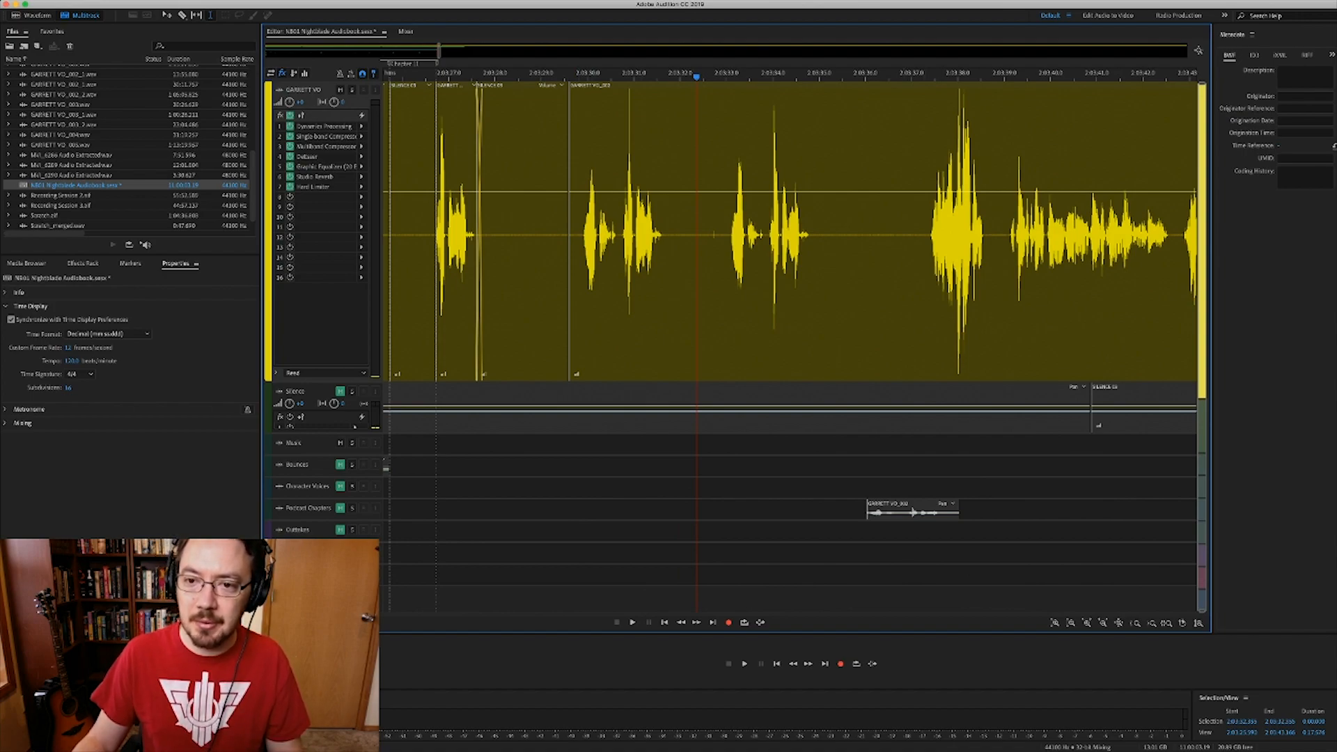
click(930, 251)
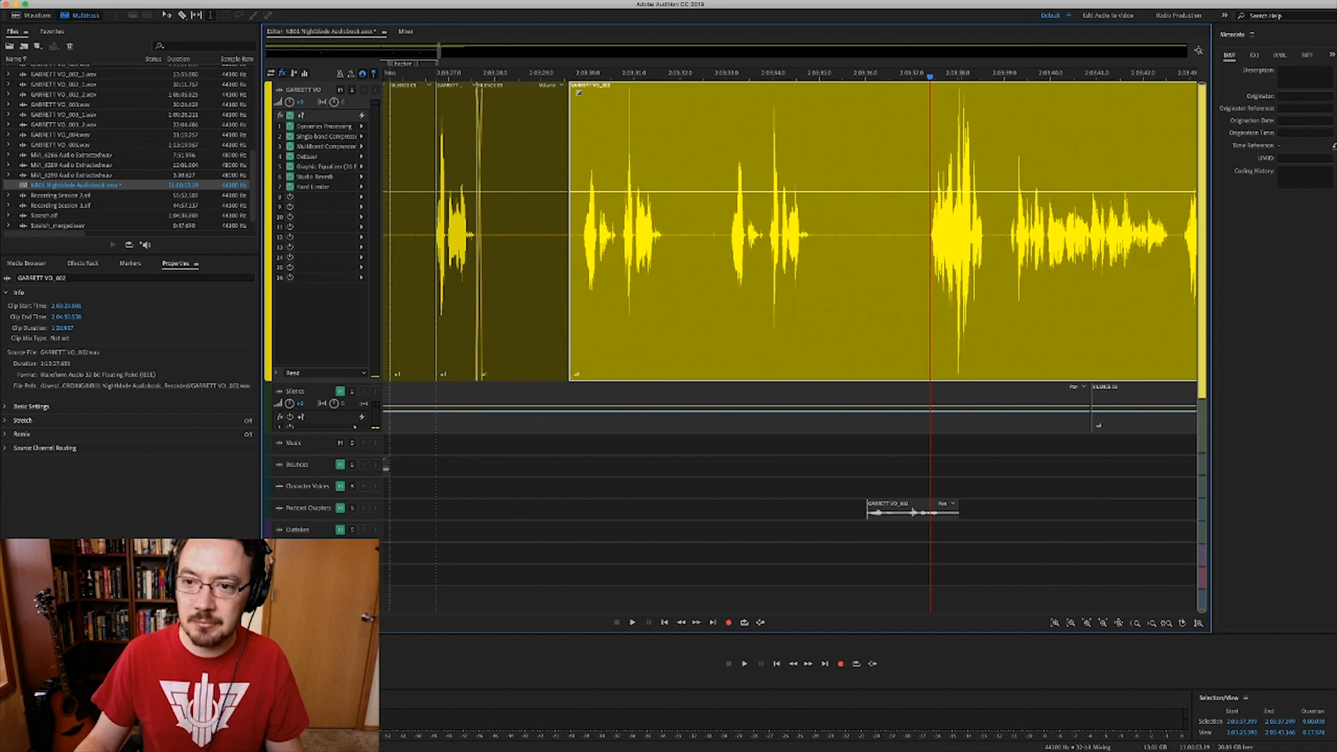
key(space)
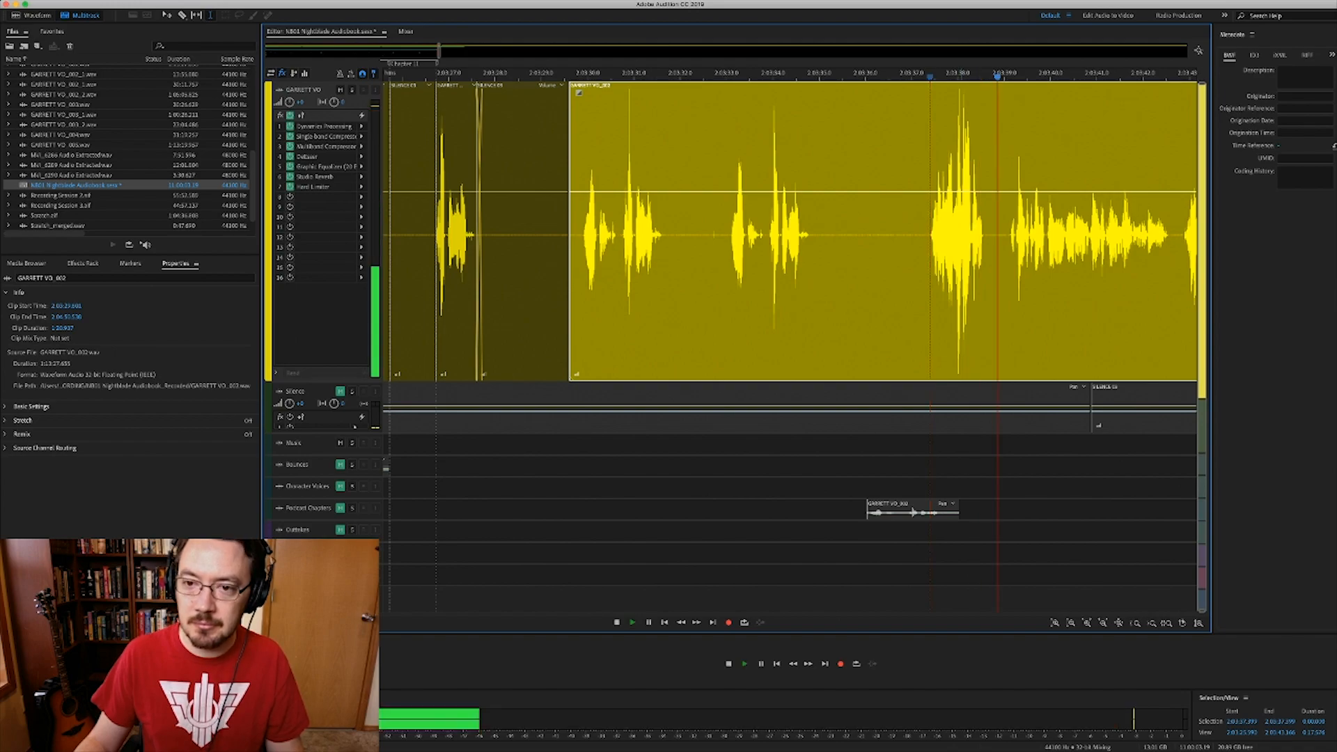
key(space)
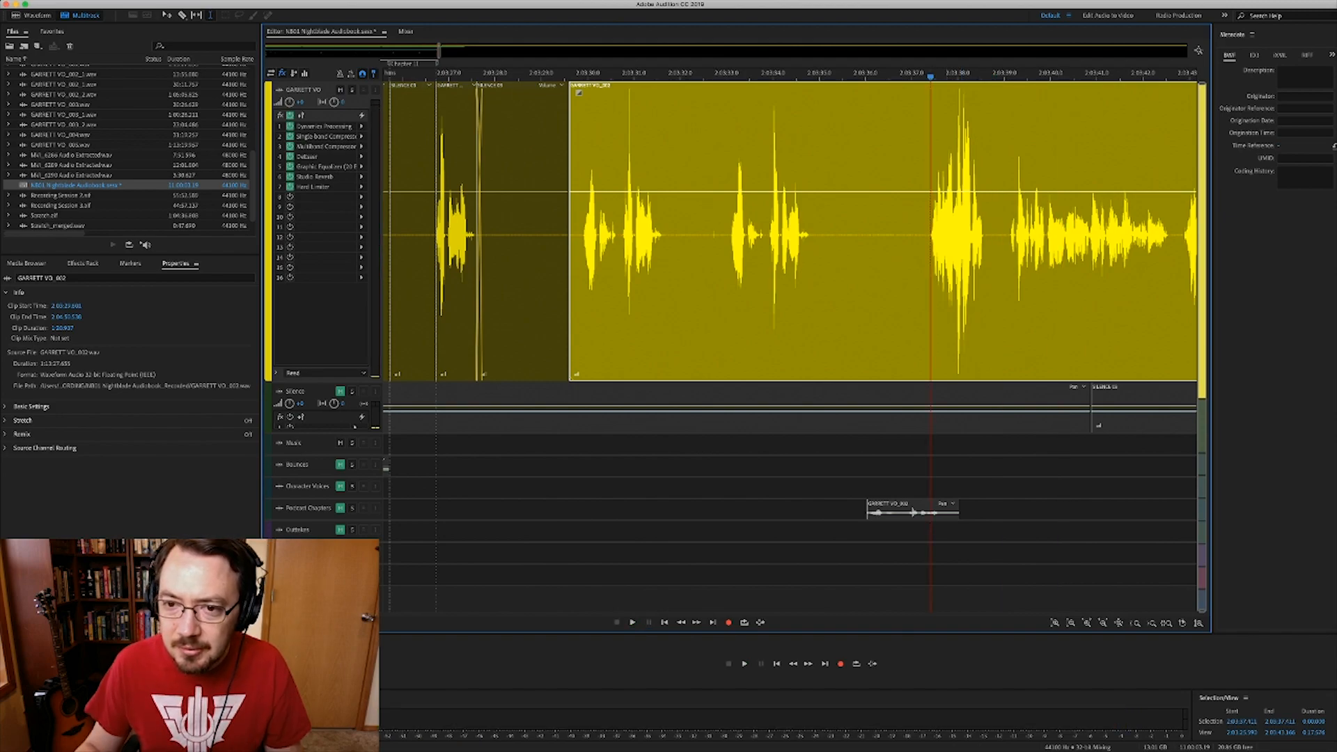
scroll(940, 236, up, 4)
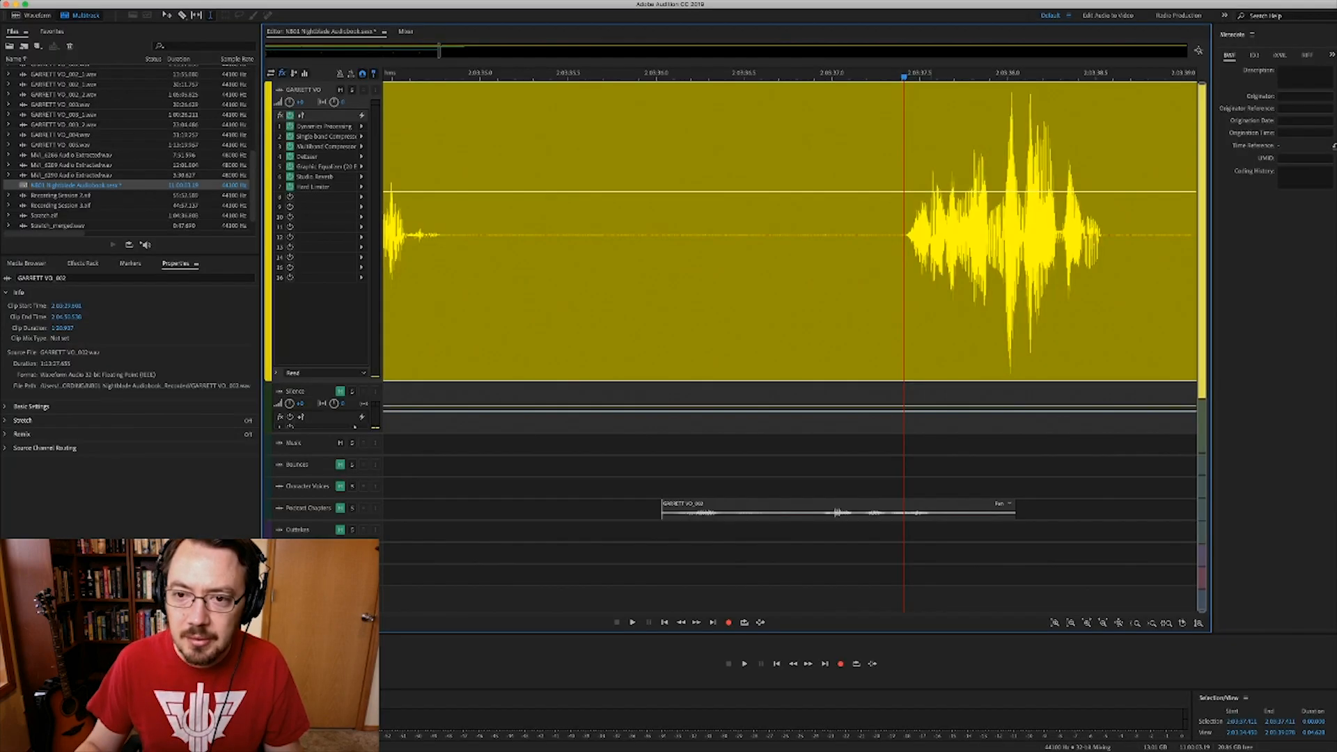
- Ripple-delete the dead air at the start of the GARRETT VO_002 clip
scroll(940, 237, down, 4)
drag(923, 237, 624, 237)
key(shift+BackSpace)
click(649, 236)
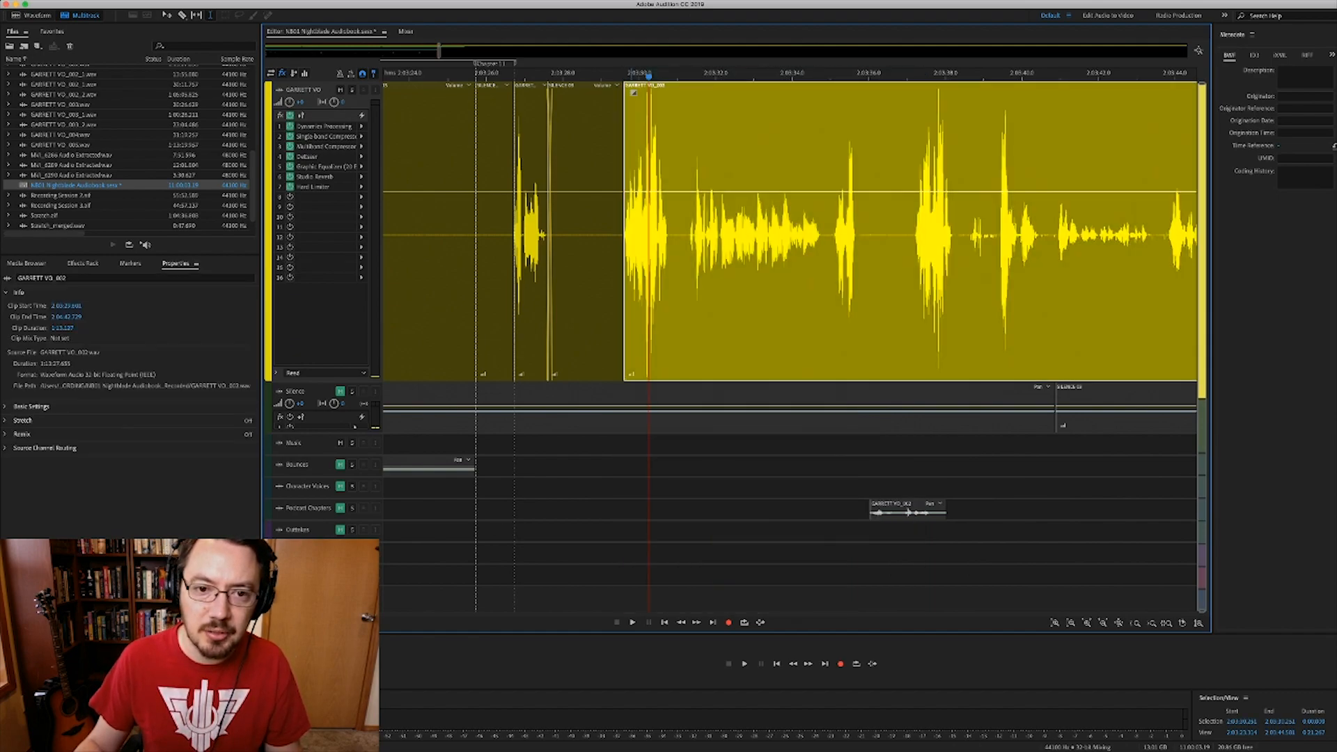
- Extend SILENCE 03's right edge over the narration to form a crossfade
scroll(631, 237, up, 5)
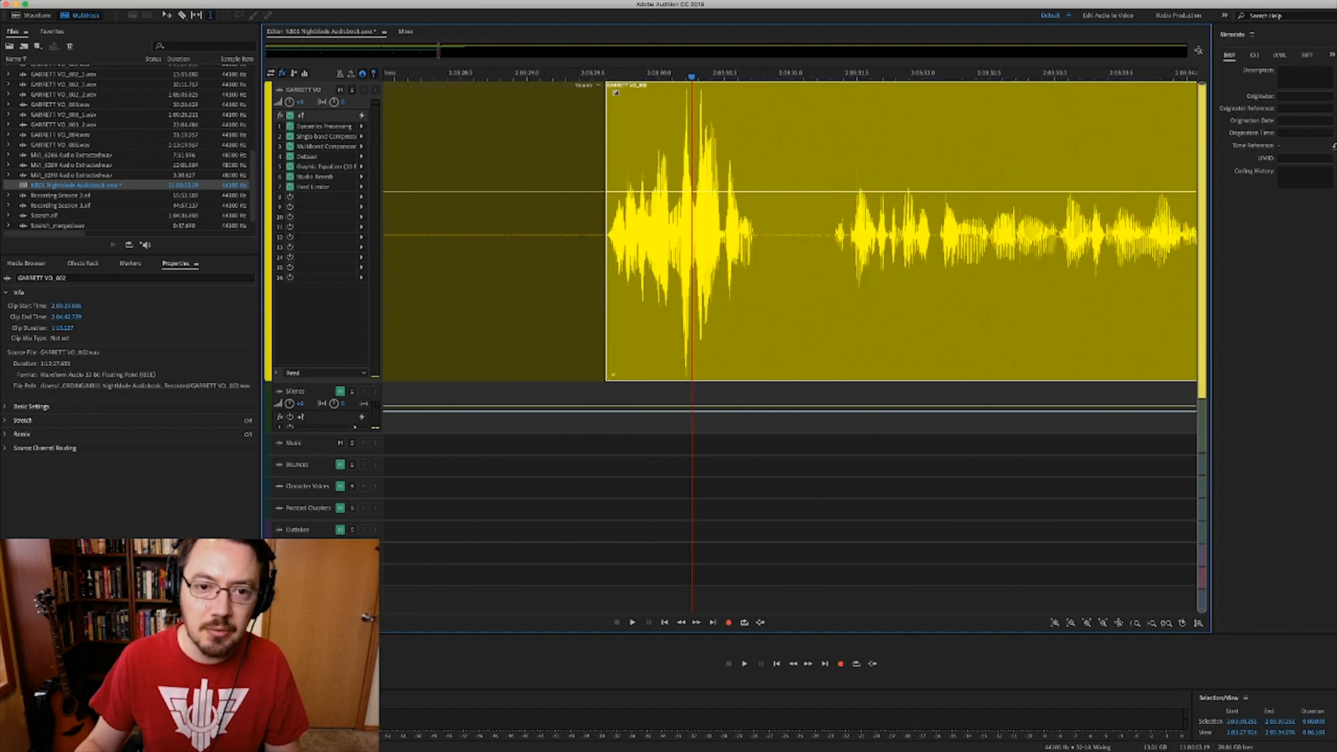
scroll(631, 237, down, 1)
scroll(631, 236, up, 2)
scroll(598, 237, up, 5)
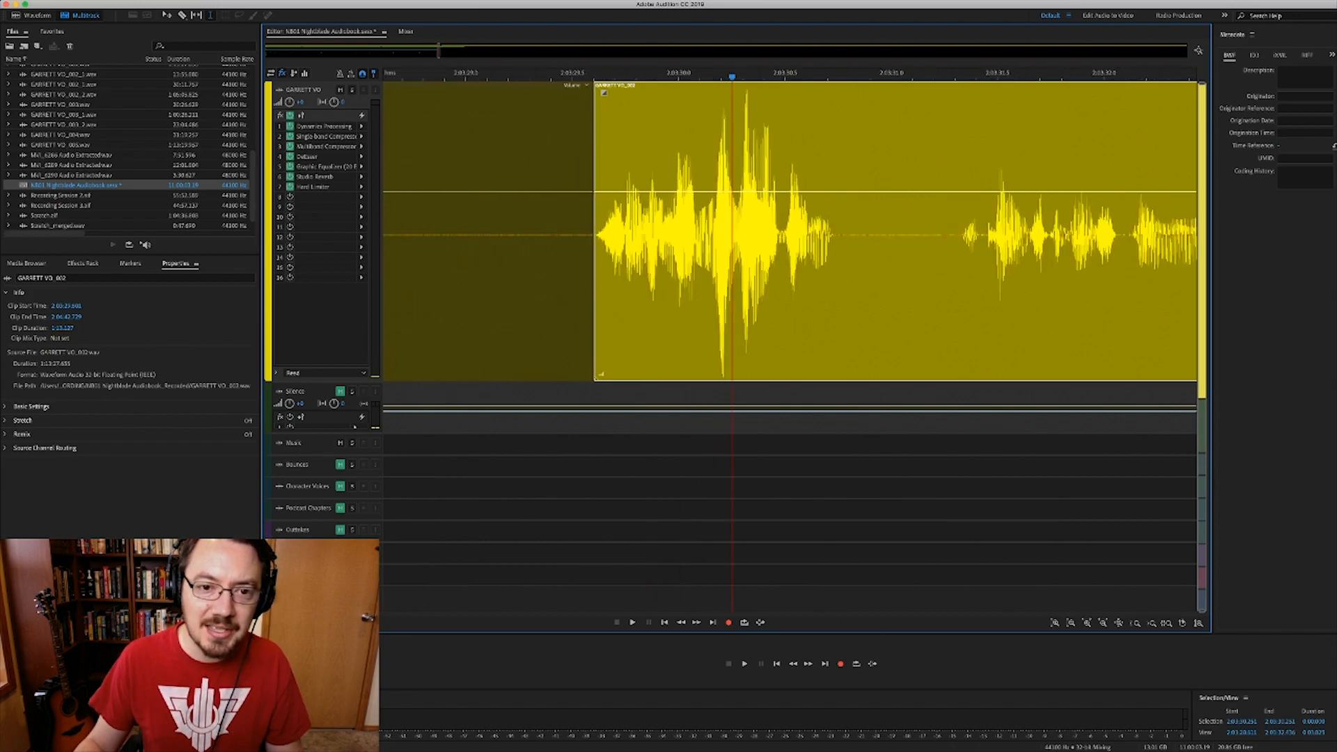
click(578, 237)
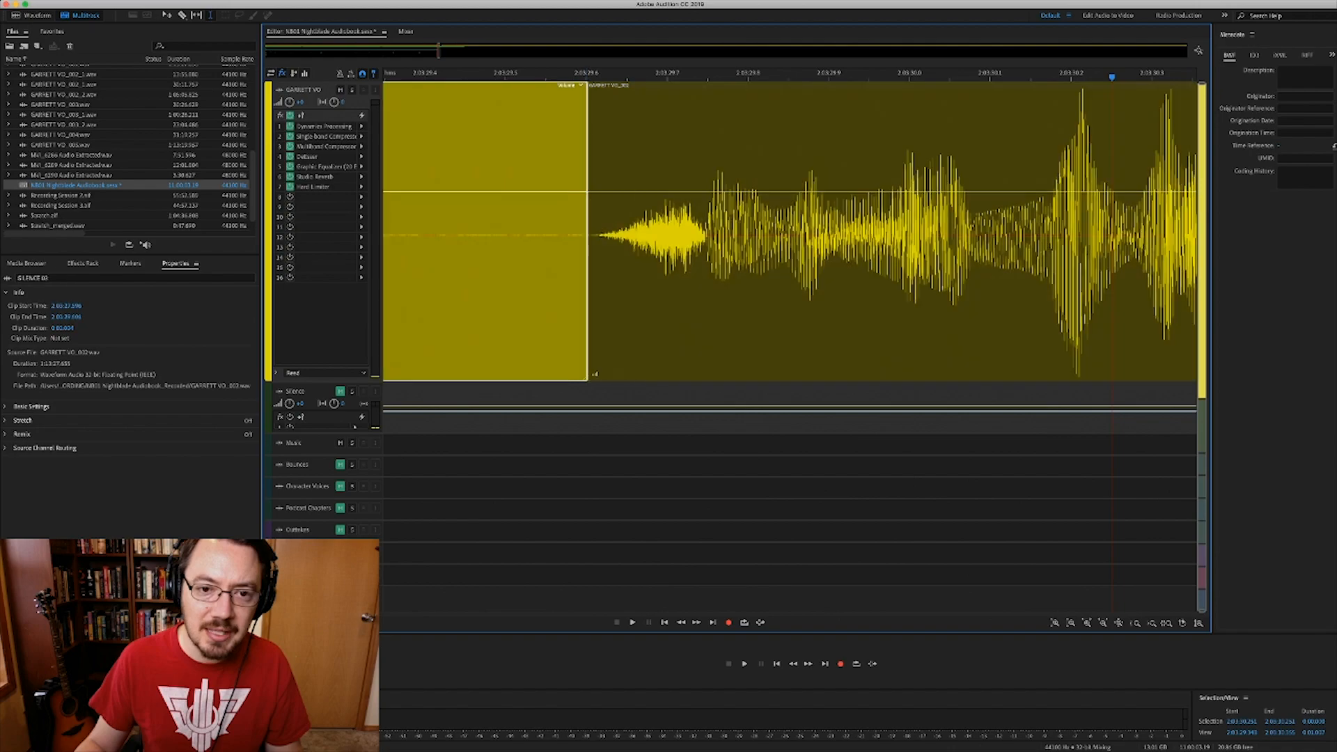
drag(587, 237, 601, 237)
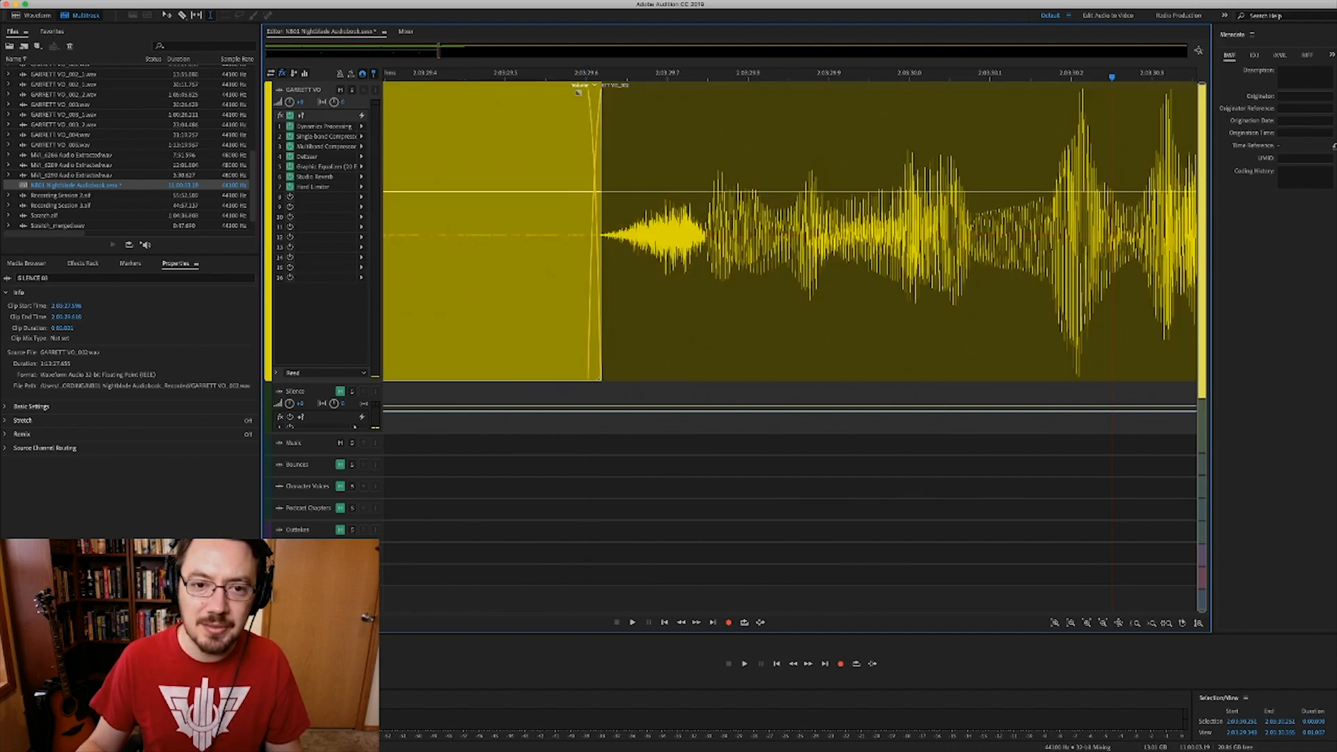
scroll(645, 237, down, 10)
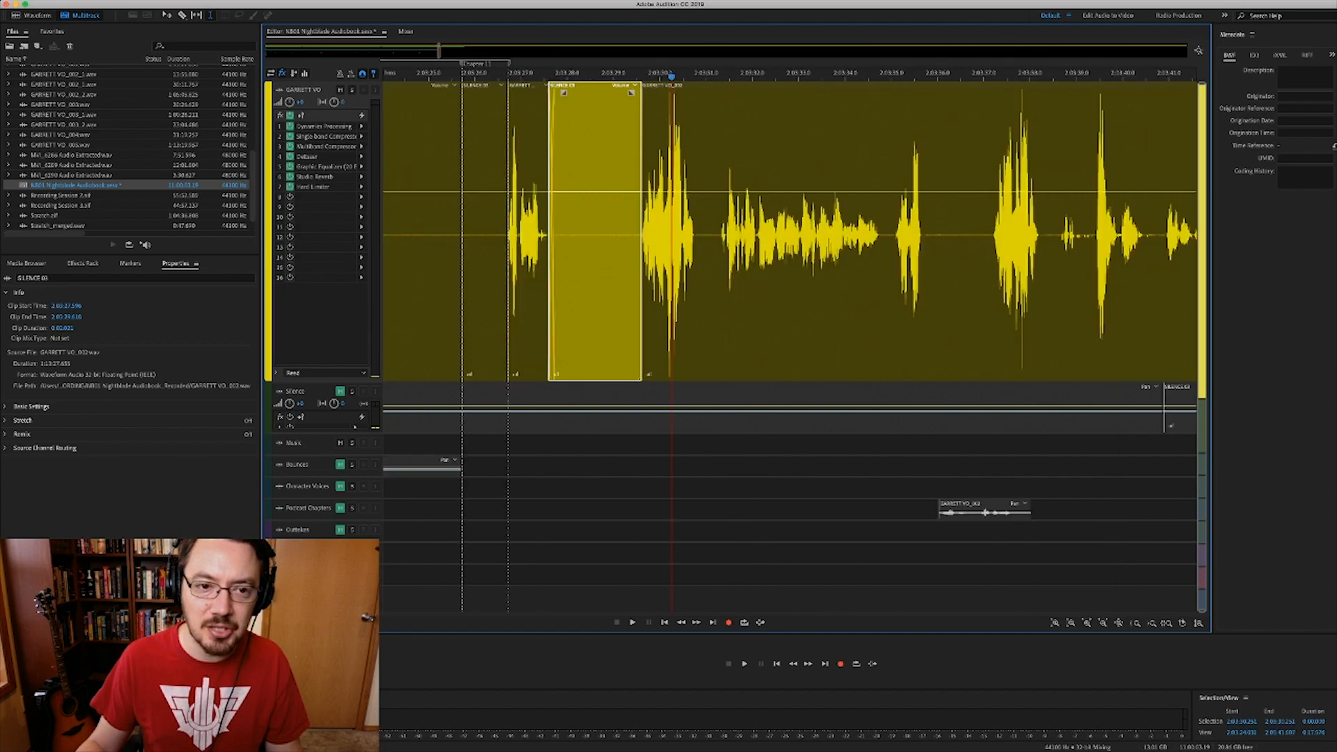
scroll(791, 230, left, 5)
scroll(791, 230, left, 1)
scroll(613, 237, down, 3)
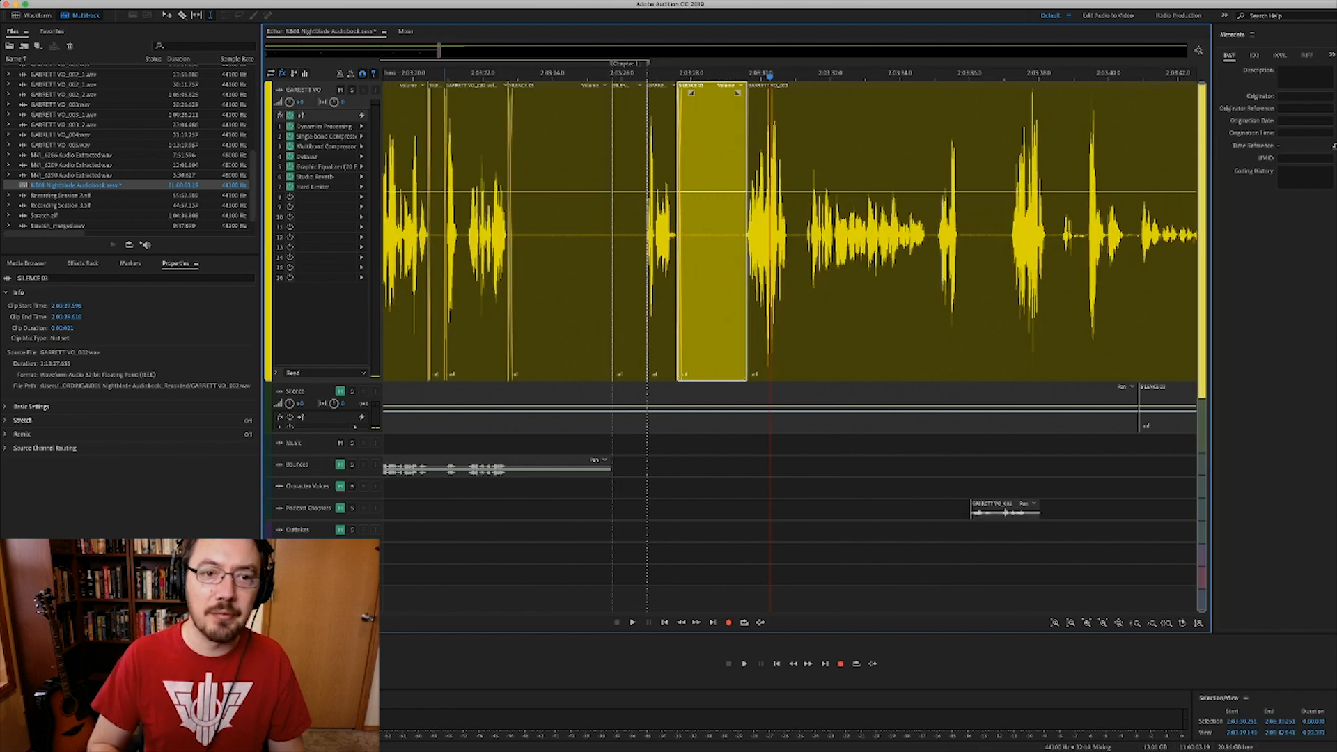
click(437, 237)
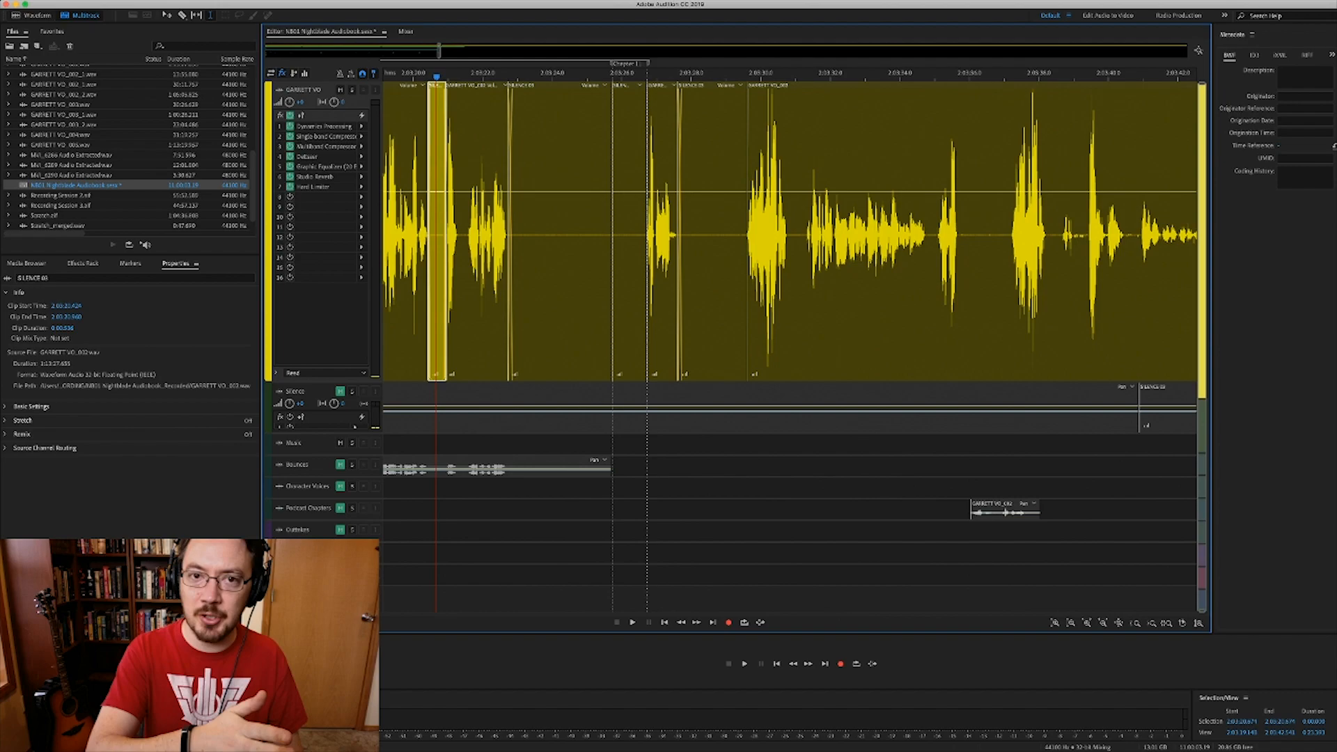
key(space)
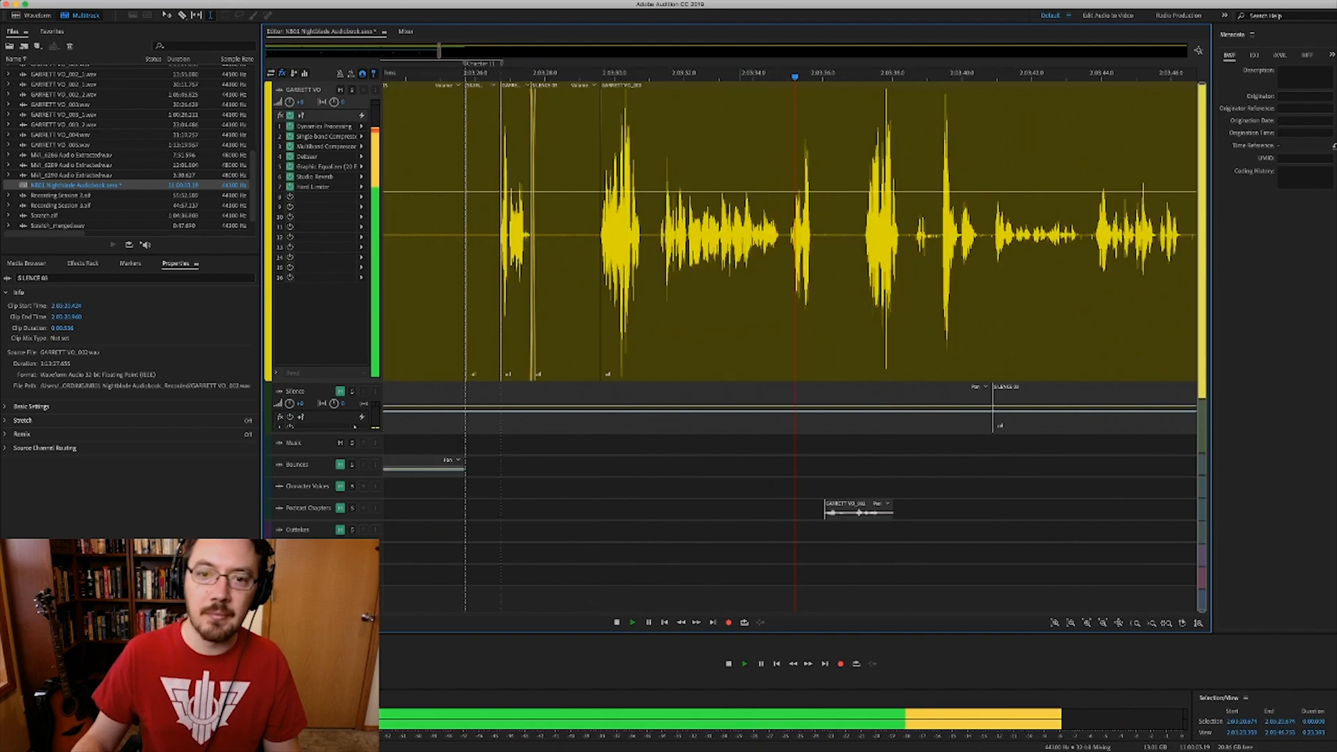
key(space)
click(722, 279)
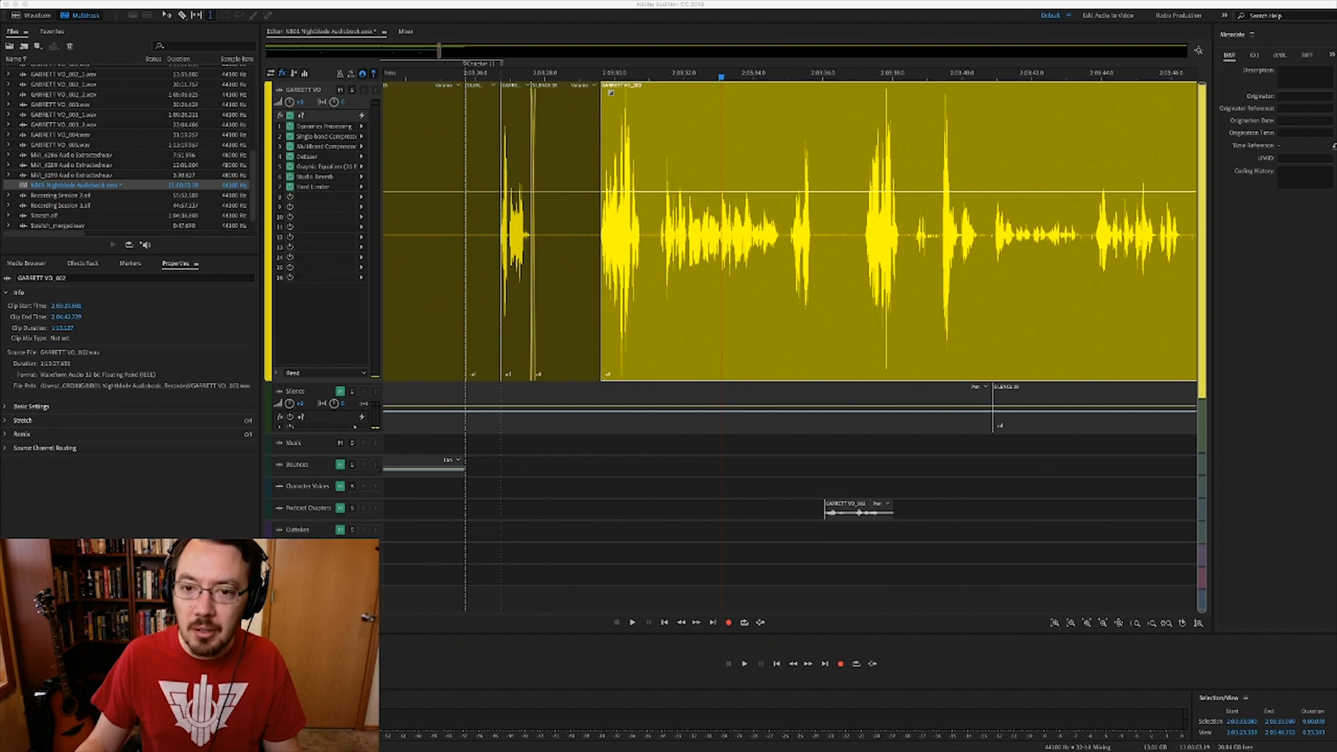
key(super+Tab)
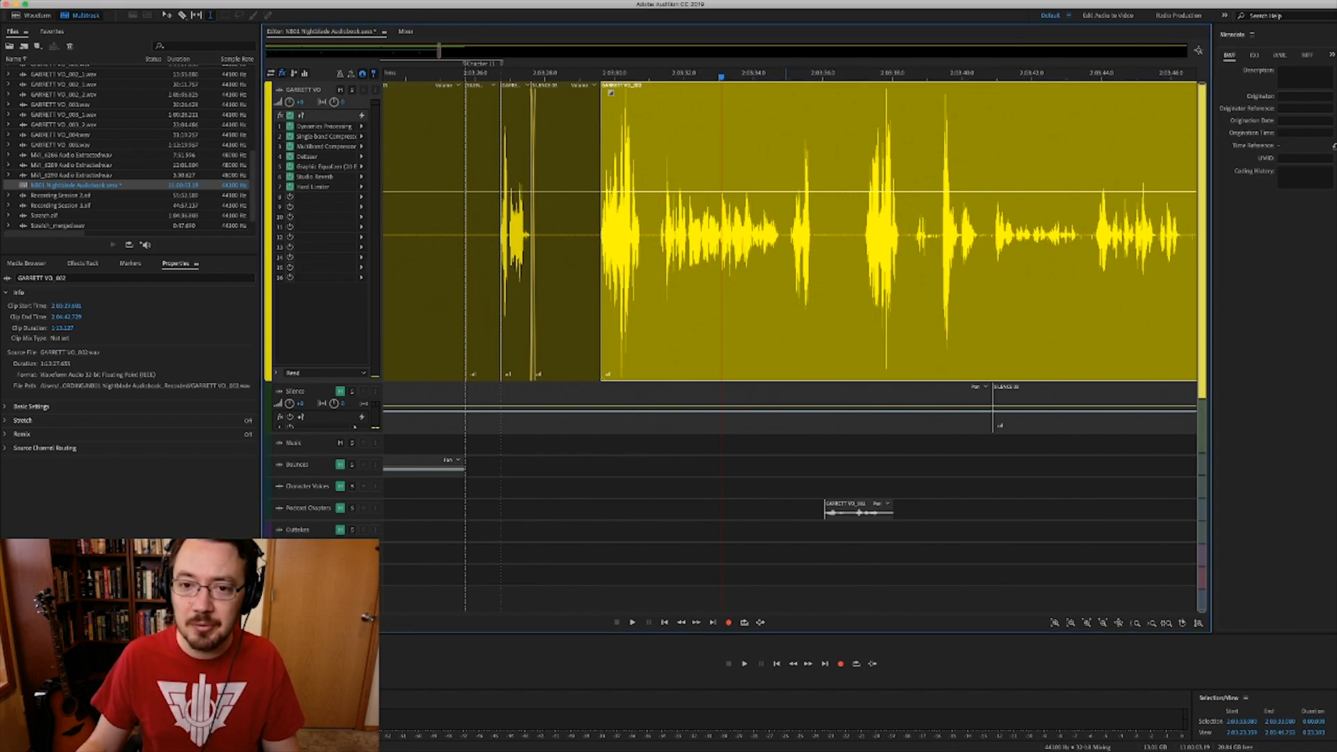
click(786, 237)
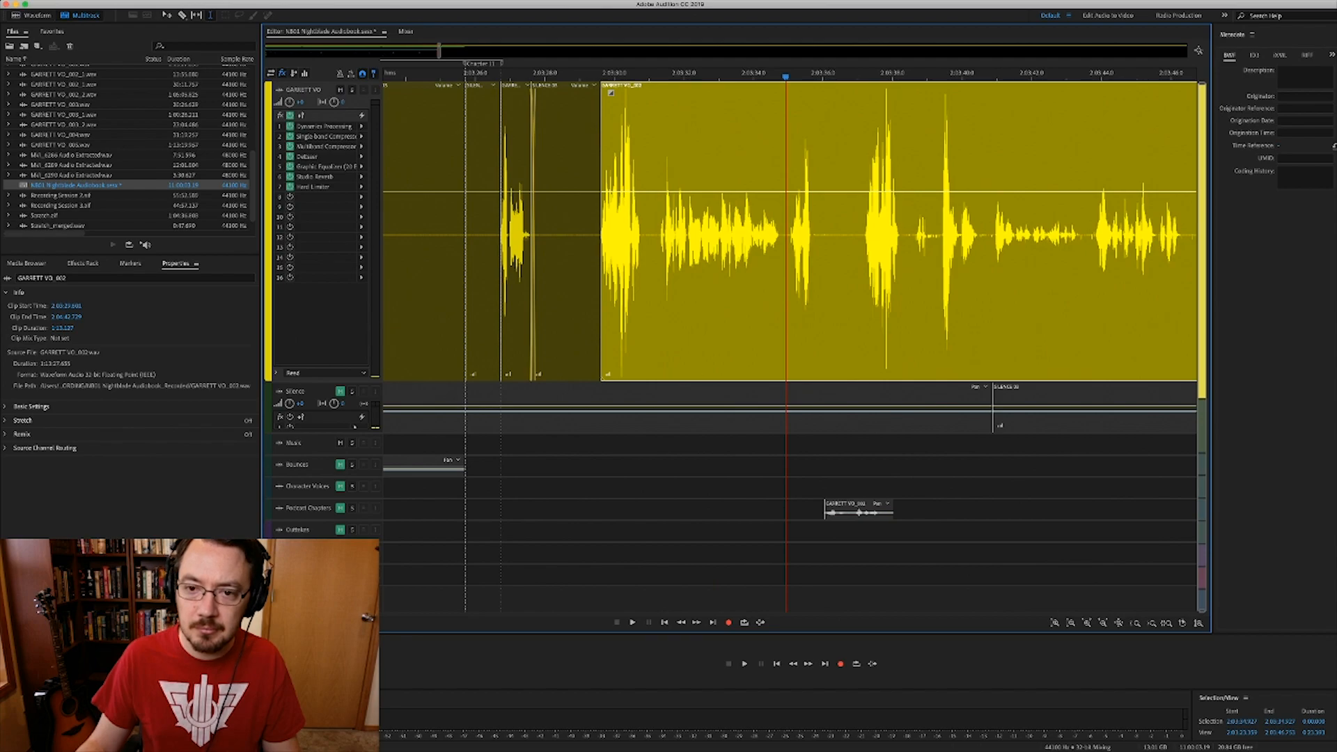
key(space)
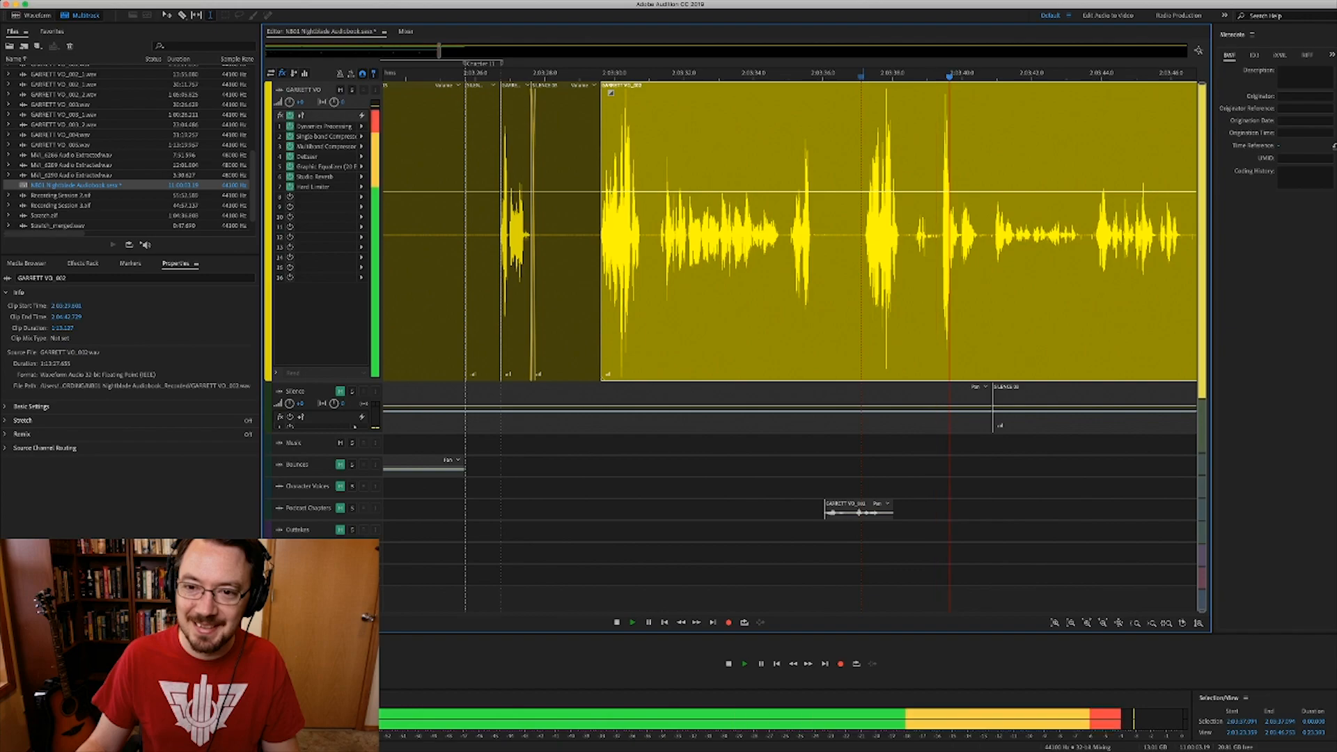
key(space)
scroll(732, 237, right, 3)
scroll(732, 237, down, 3)
click(890, 237)
scroll(791, 237, right, 4)
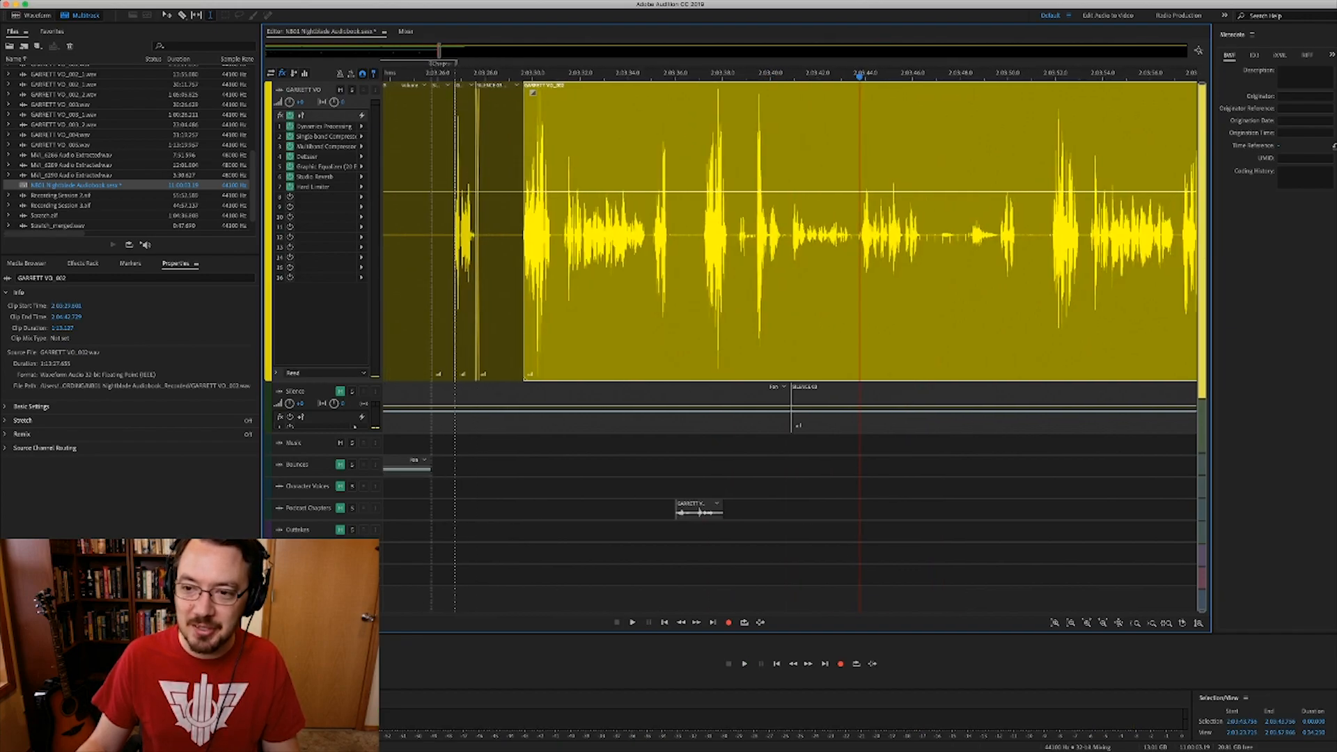
click(1026, 237)
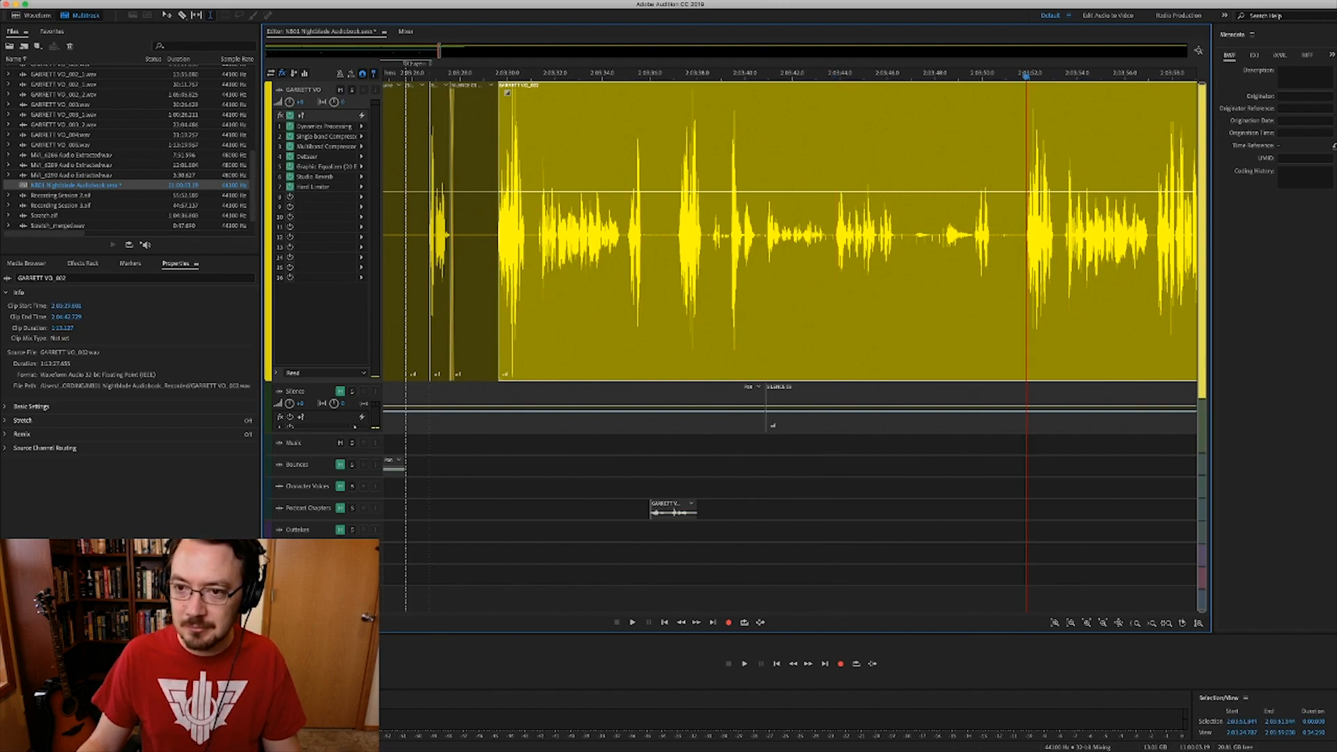
key(space)
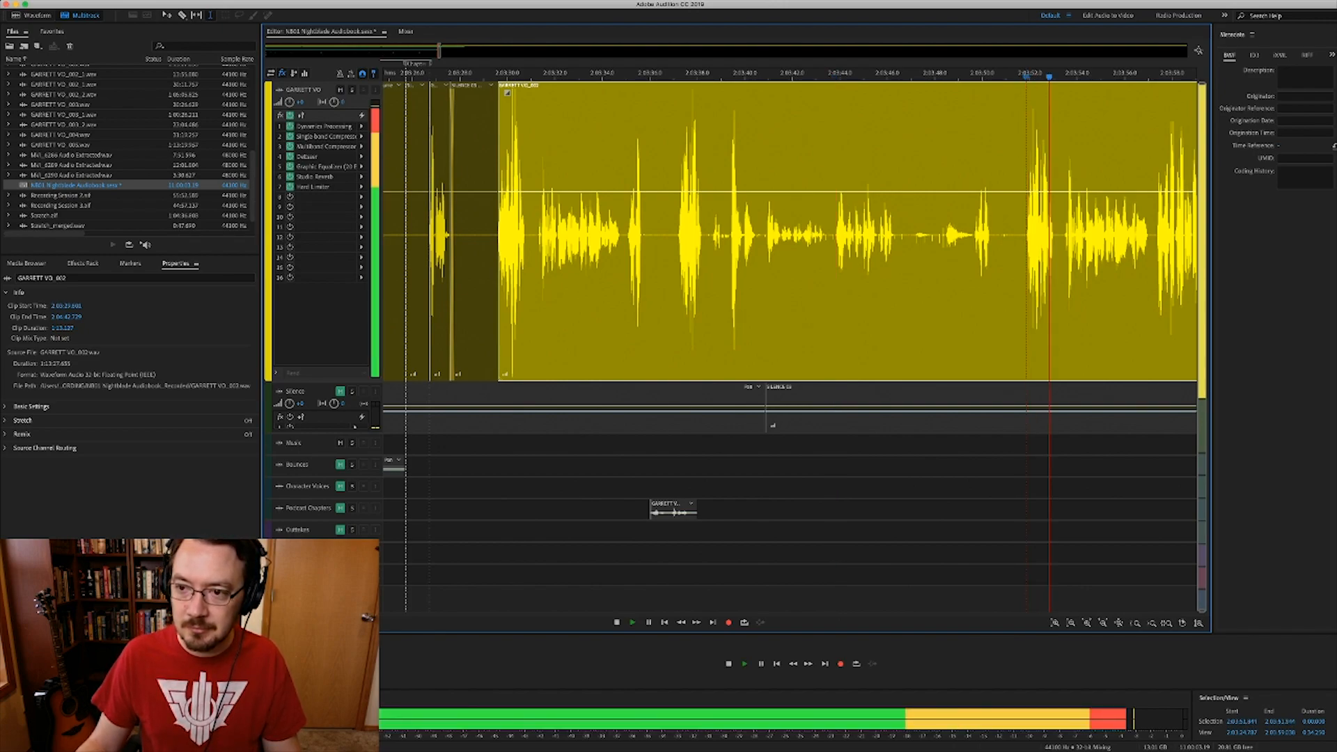
scroll(790, 237, right, 10)
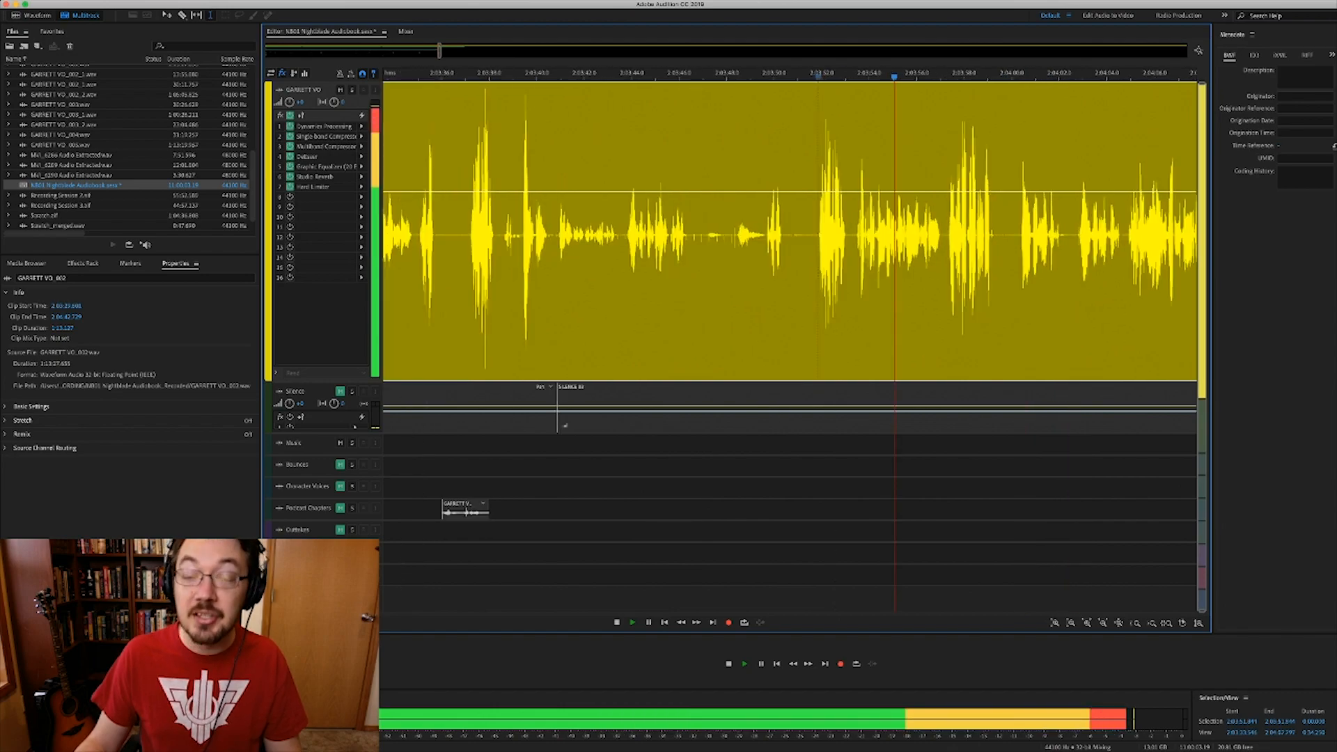
key(space)
scroll(791, 230, left, 2)
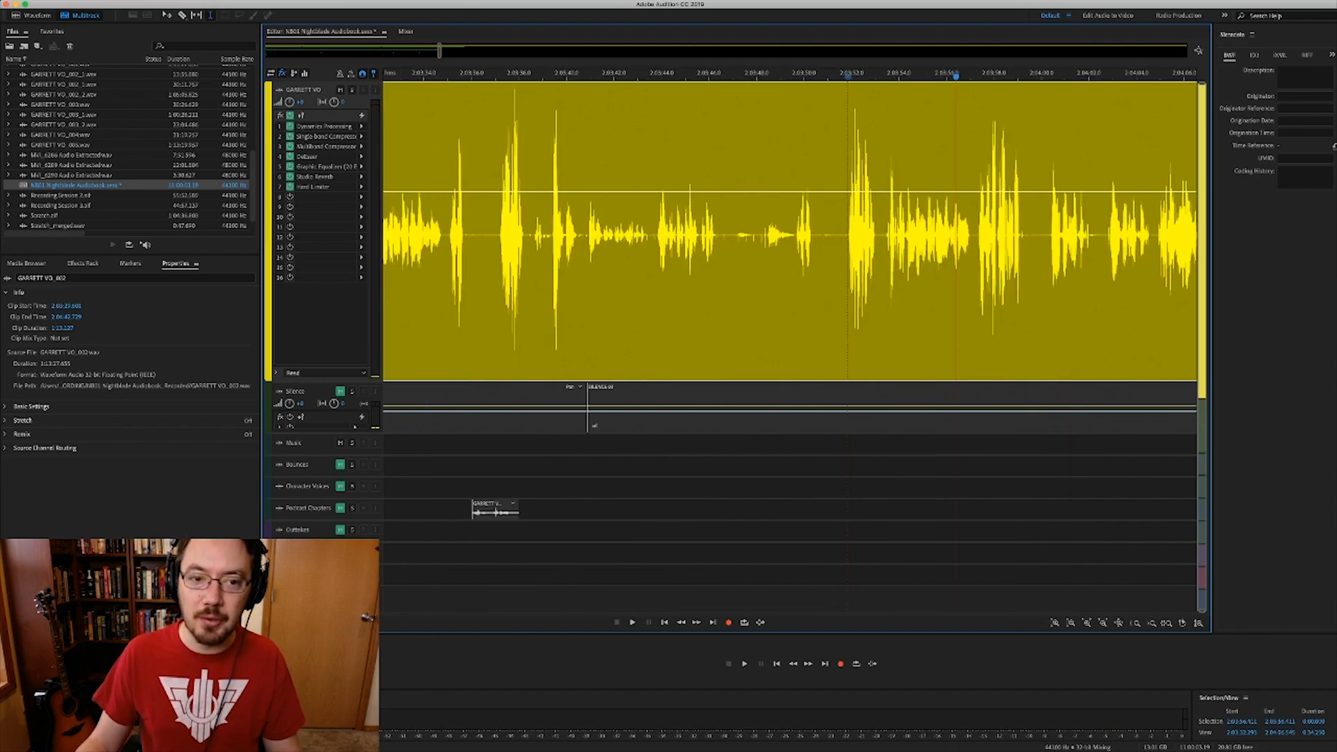
scroll(791, 230, left, 6)
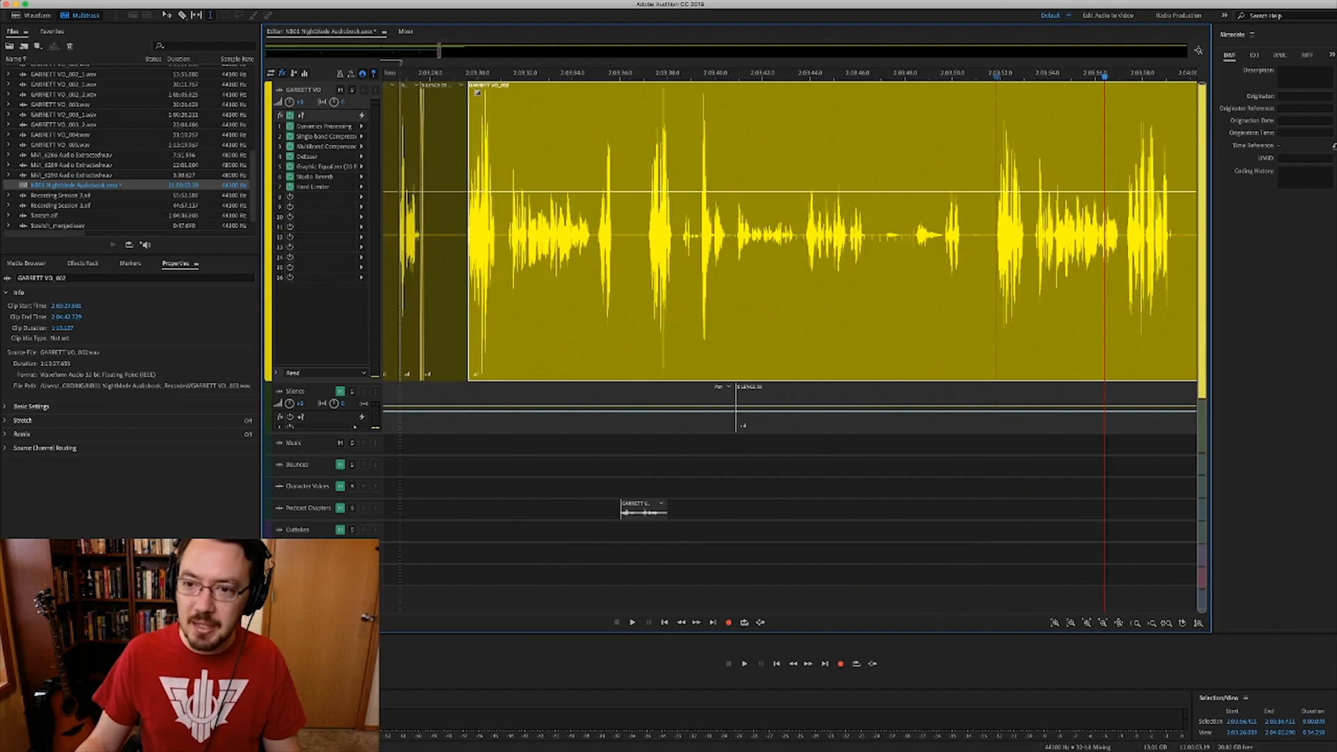
click(479, 233)
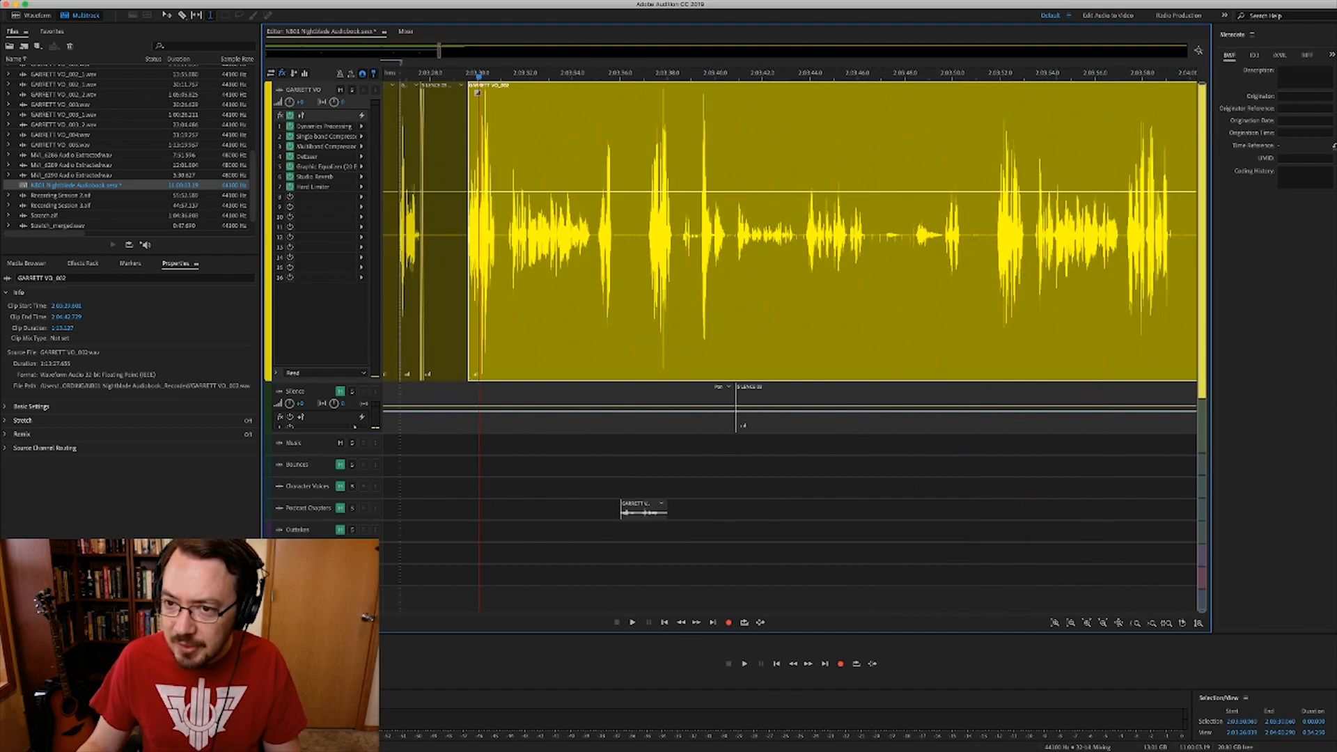
click(1126, 233)
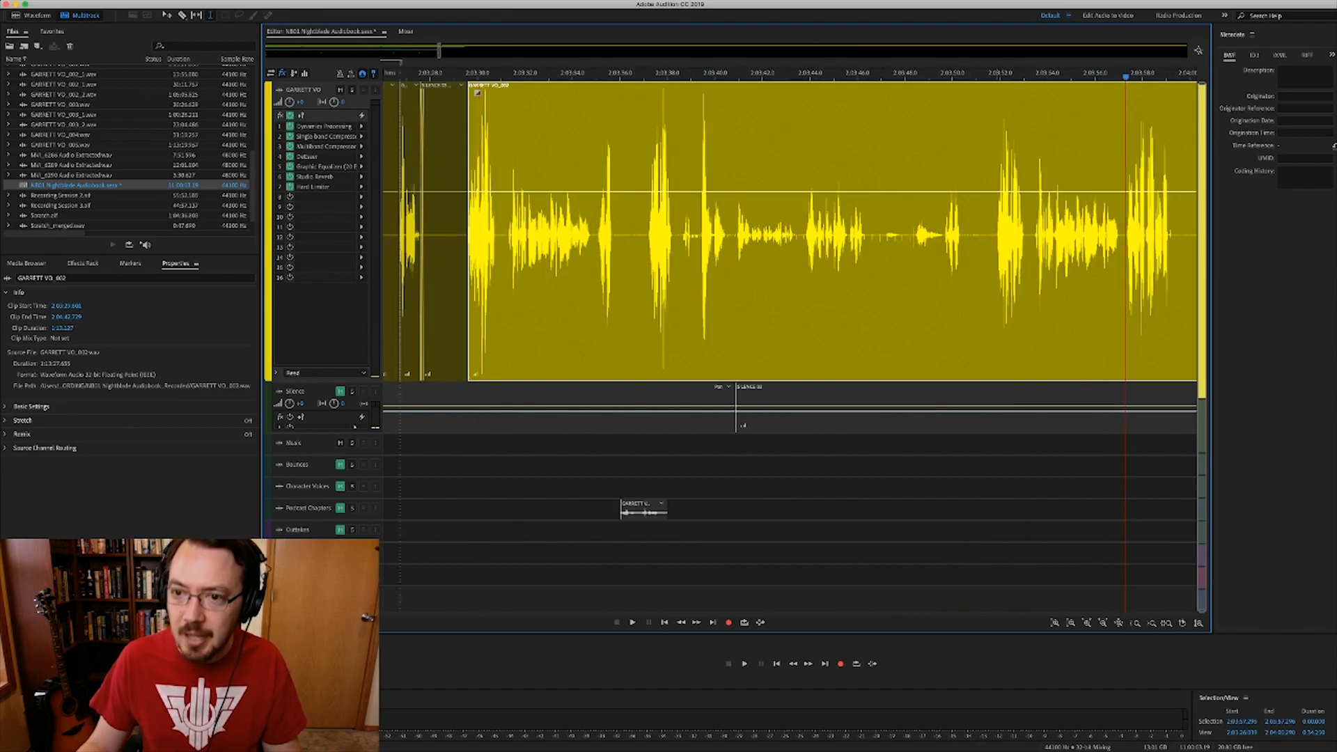
click(997, 233)
key(space)
key(space)
- Trim the room-tone silence clip's right edge back so it no longer overlaps the speech
scroll(997, 233, up, 5)
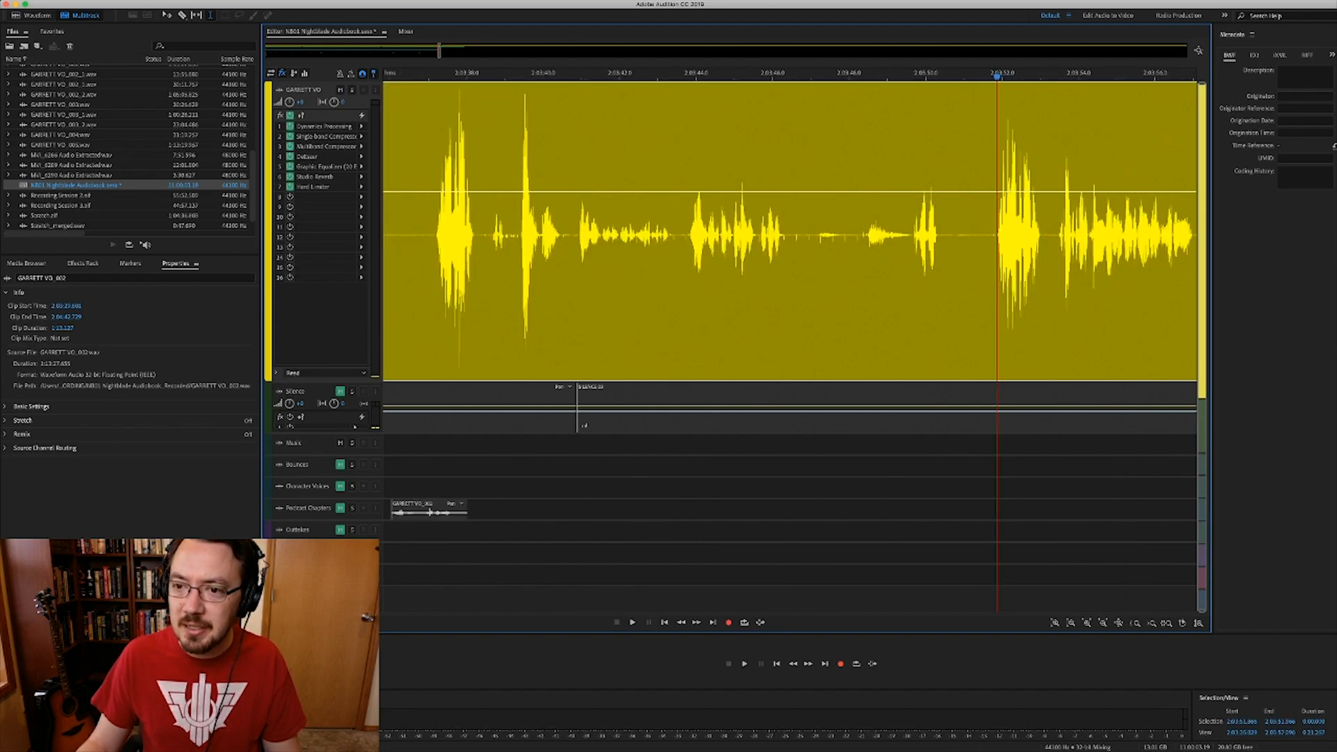
scroll(997, 233, up, 5)
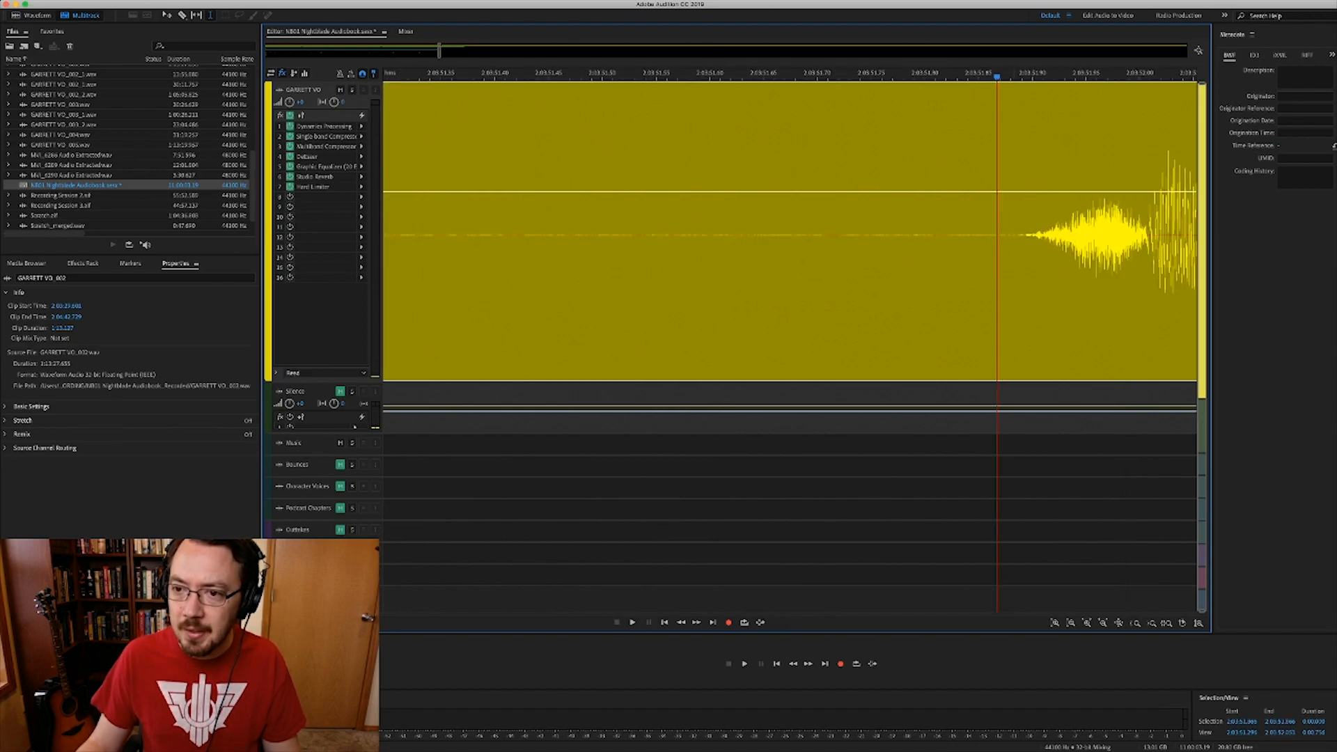
scroll(997, 233, up, 4)
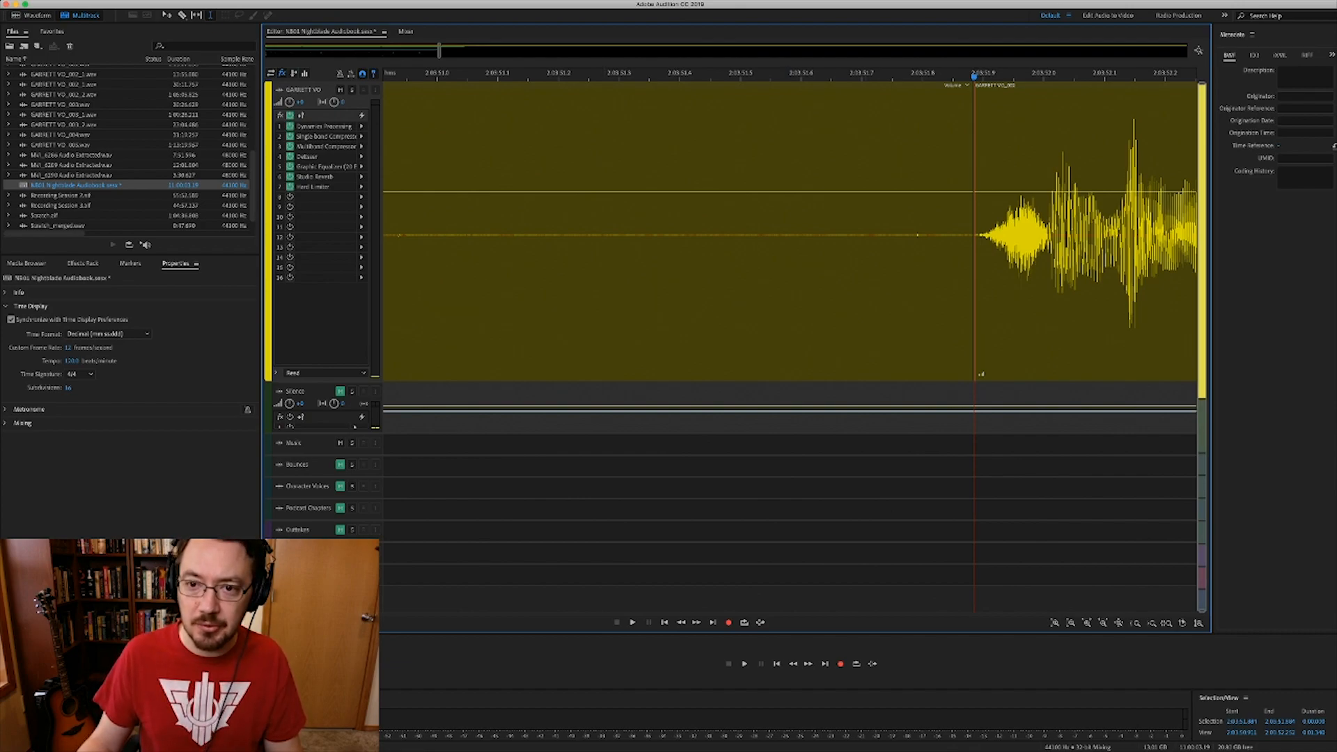
scroll(859, 237, down, 4)
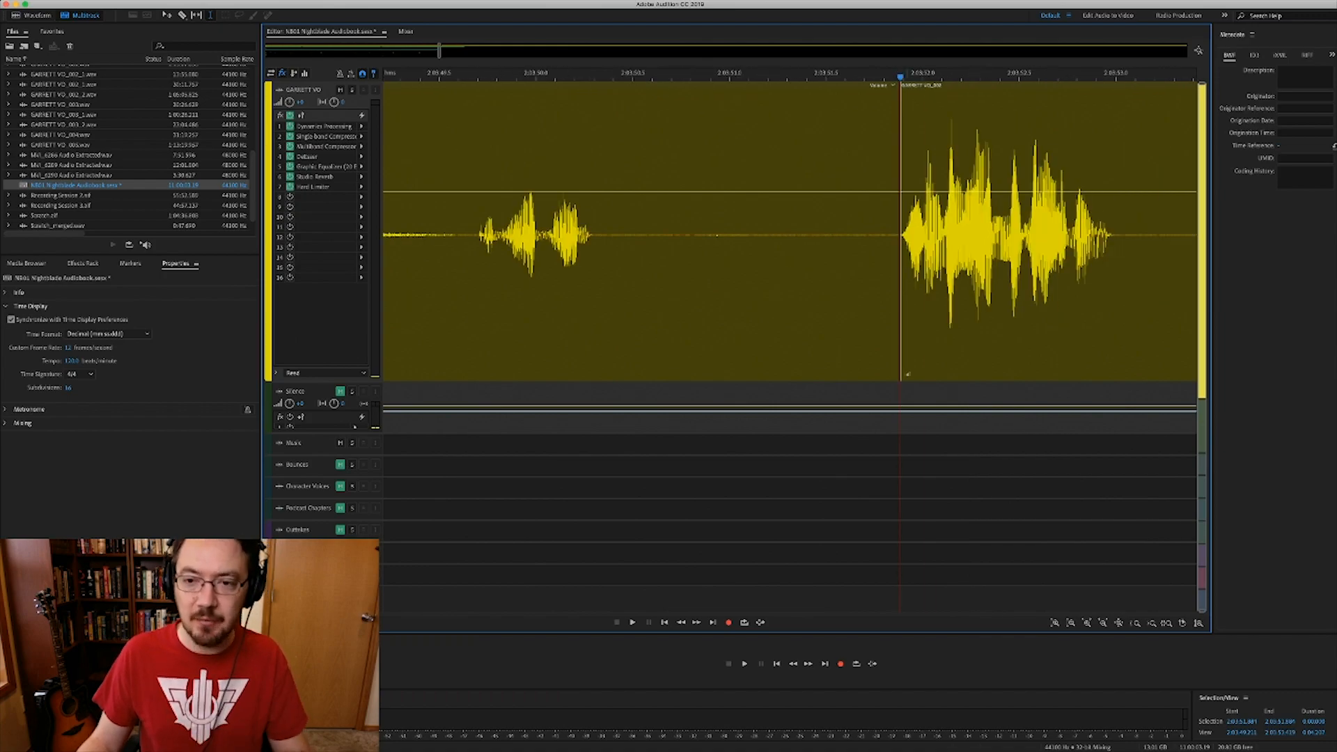
scroll(859, 237, up, 4)
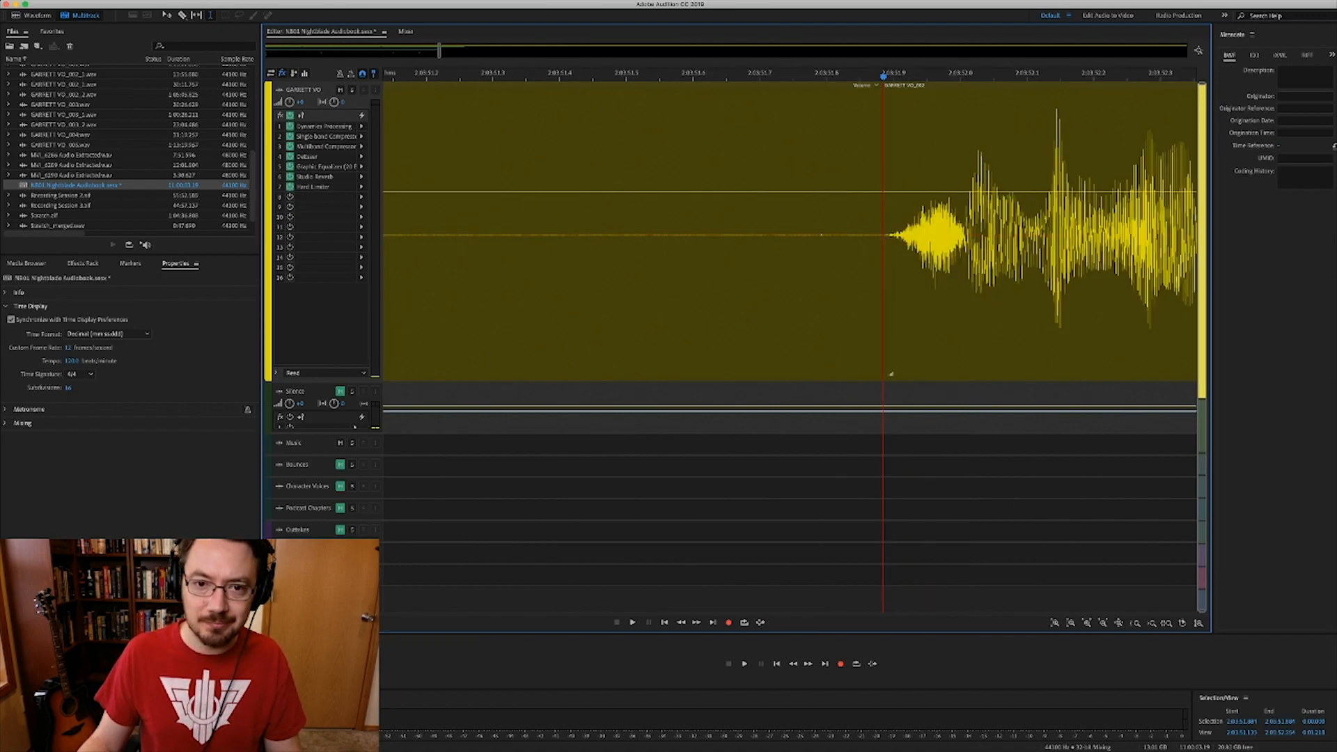
scroll(859, 237, down, 10)
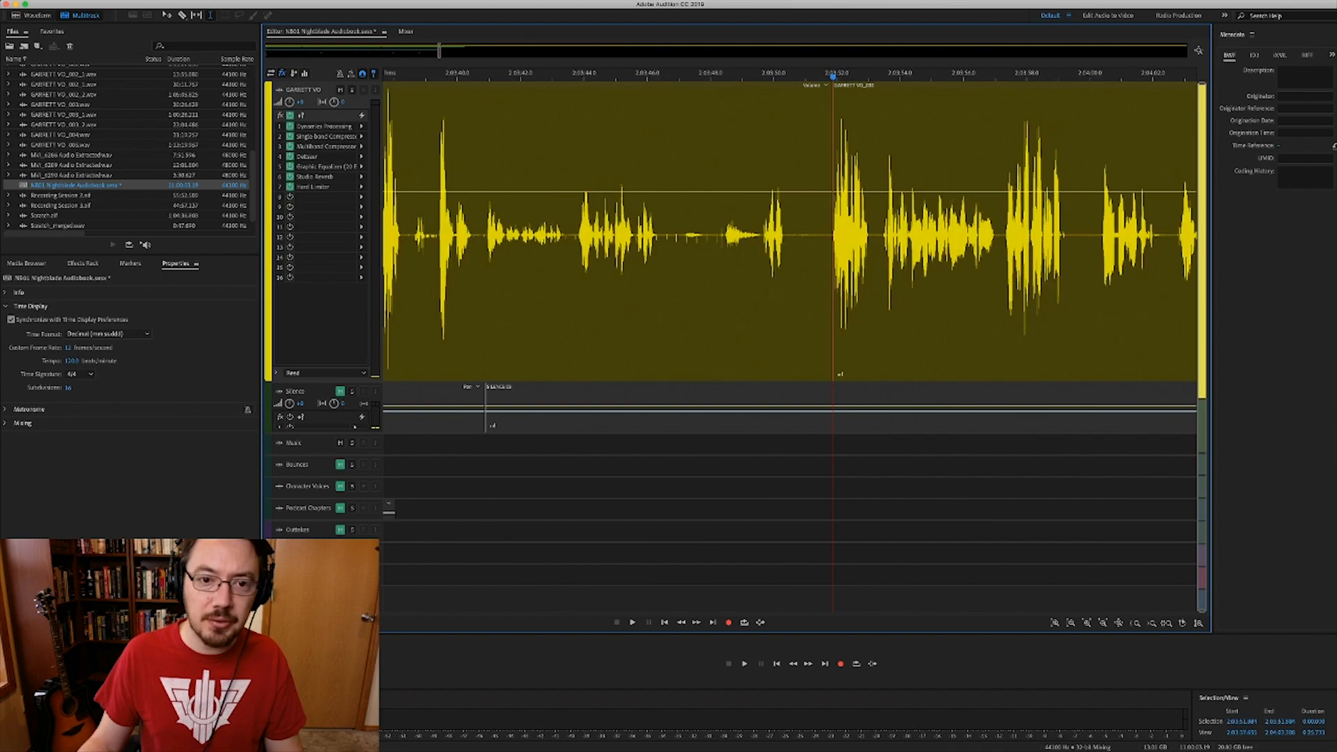
scroll(806, 237, down, 2)
scroll(806, 237, left, 5)
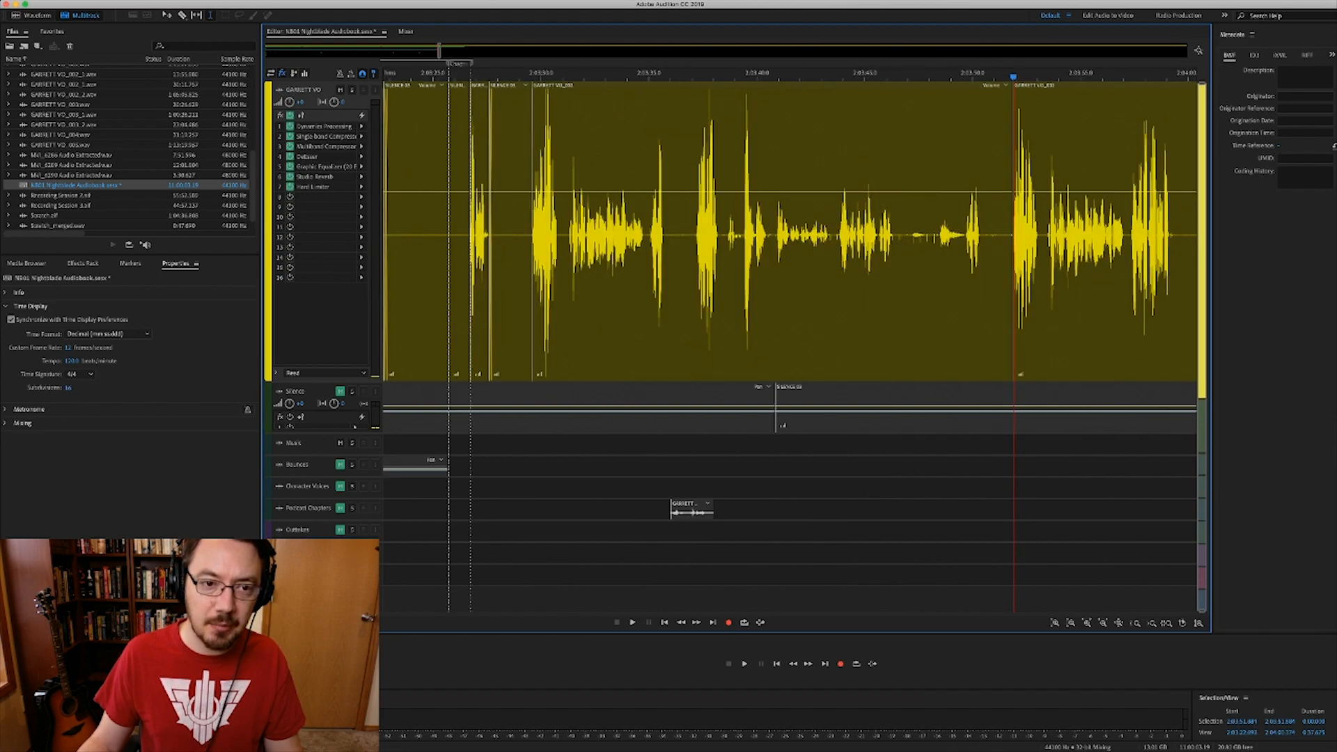
click(806, 85)
click(540, 237)
scroll(540, 237, up, 10)
scroll(541, 236, left, 5)
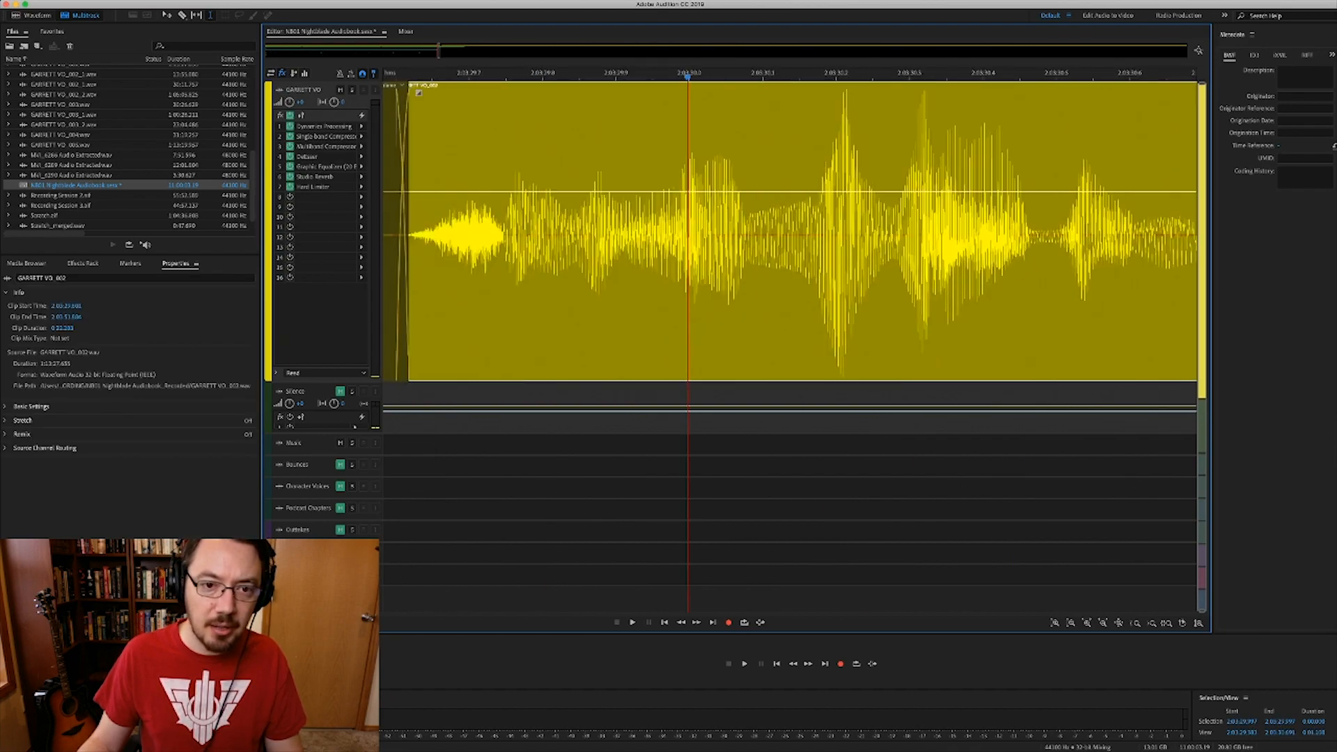
scroll(573, 92, up, 3)
drag(563, 92, 522, 92)
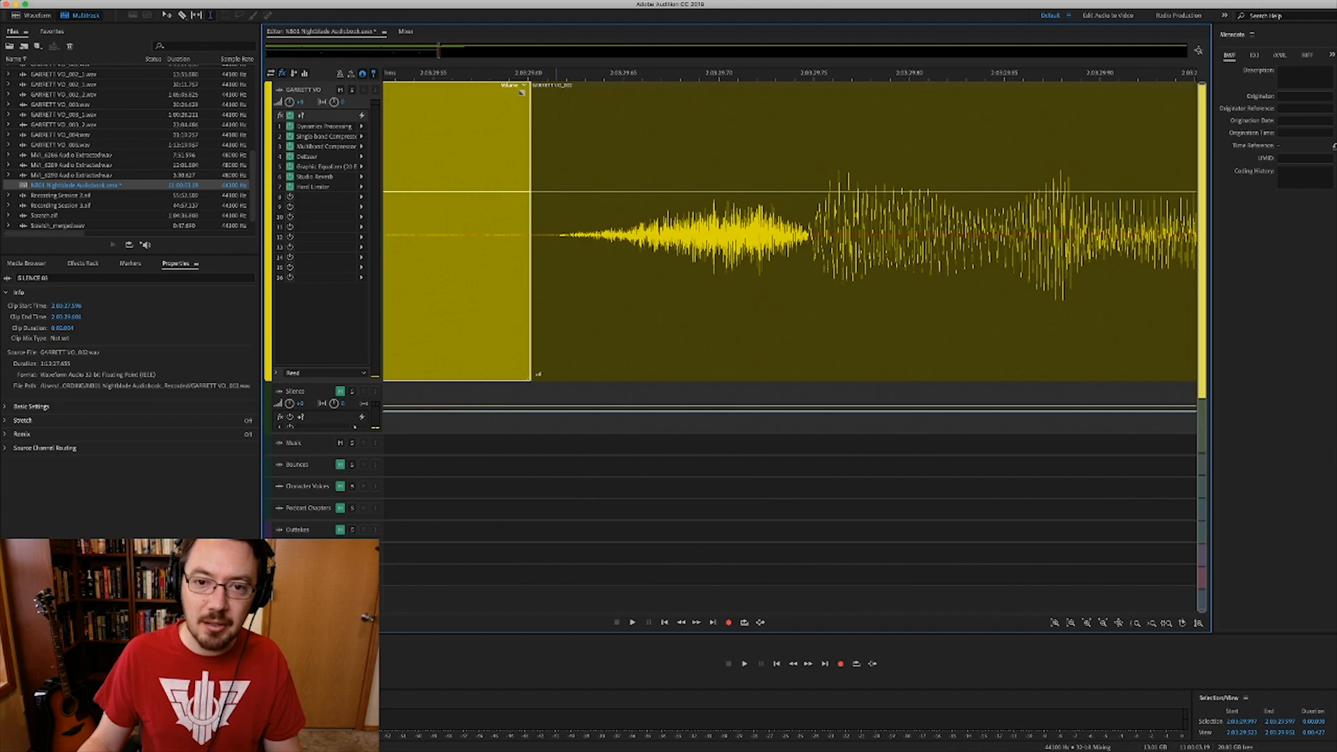
- Delete the short GARRETT VO_002 speech clip, zooming out to see neighbouring clips
click(555, 140)
key(minus)
key(minus)
key(minus)
key(minus)
key(minus)
key(minus)
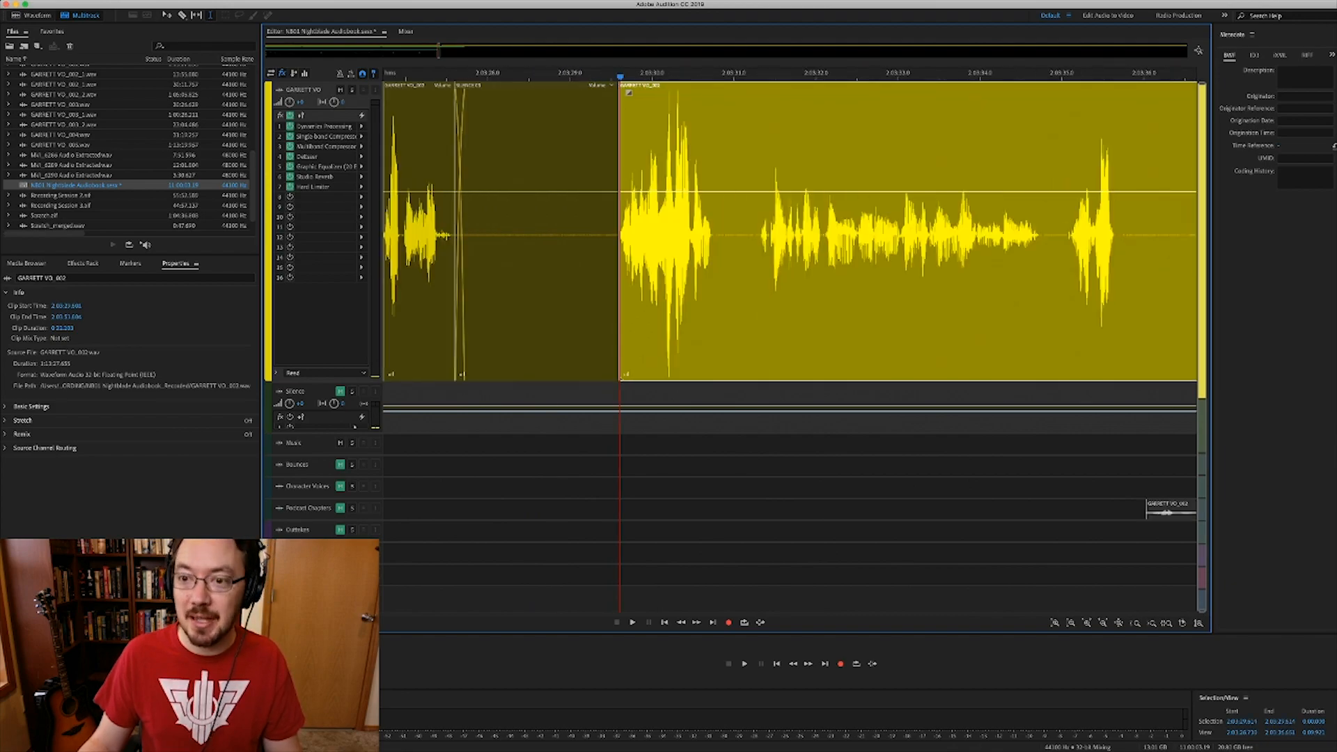
key(minus)
key(minus)
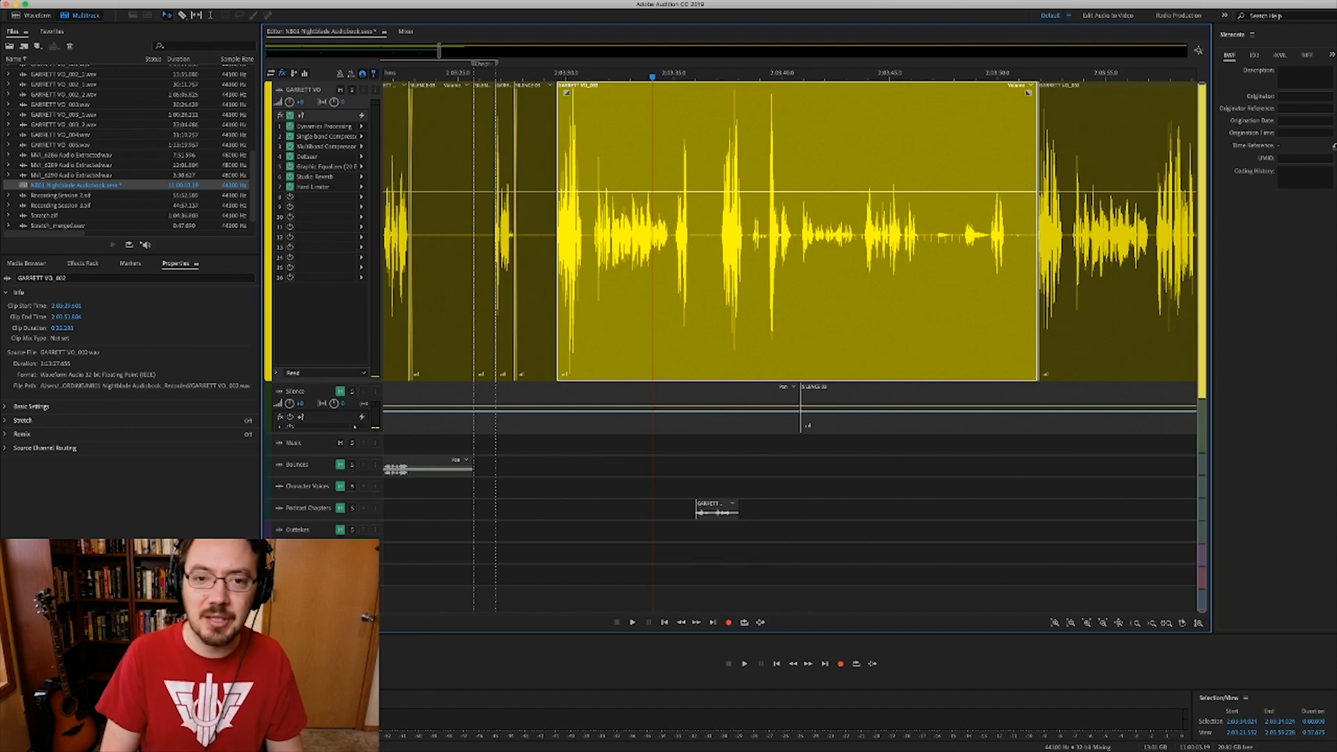
key(Delete)
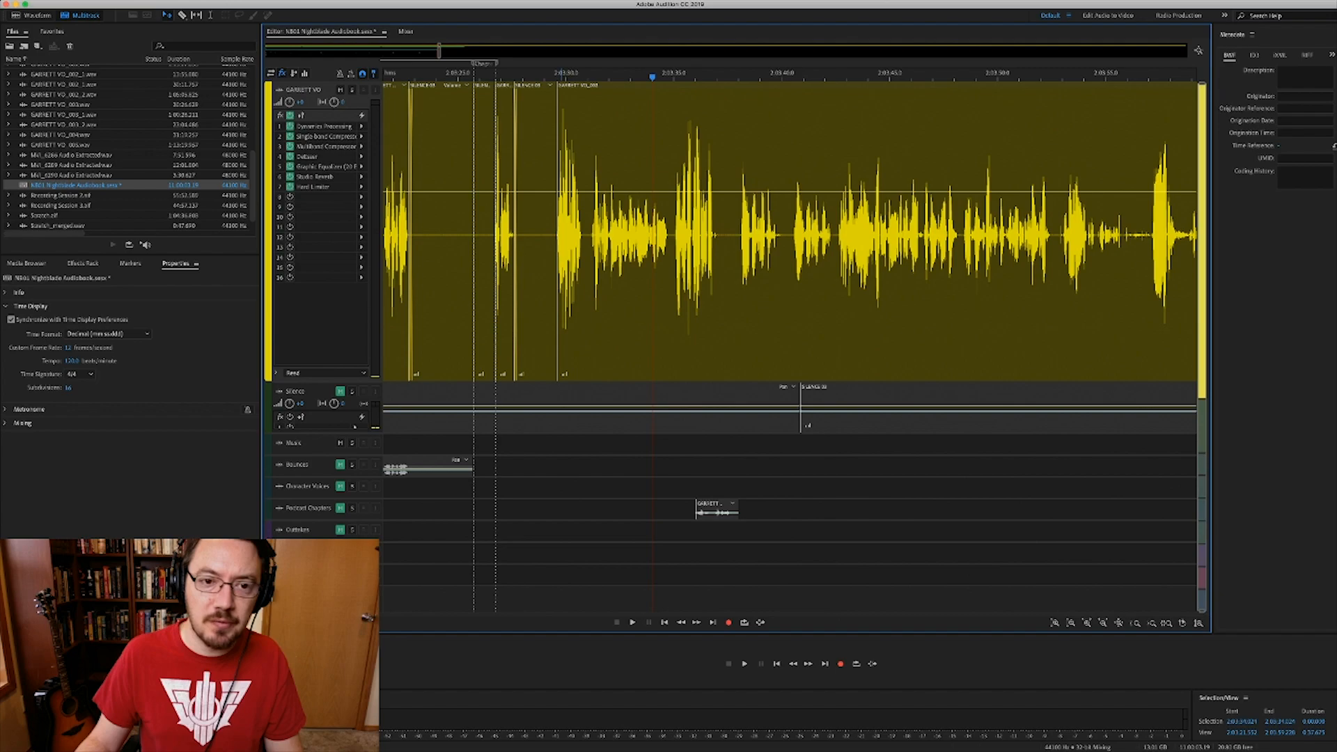
- Drag SILENCE 03's right edge into the next clip, then back to end exactly at the boundary
scroll(561, 230, up, 10)
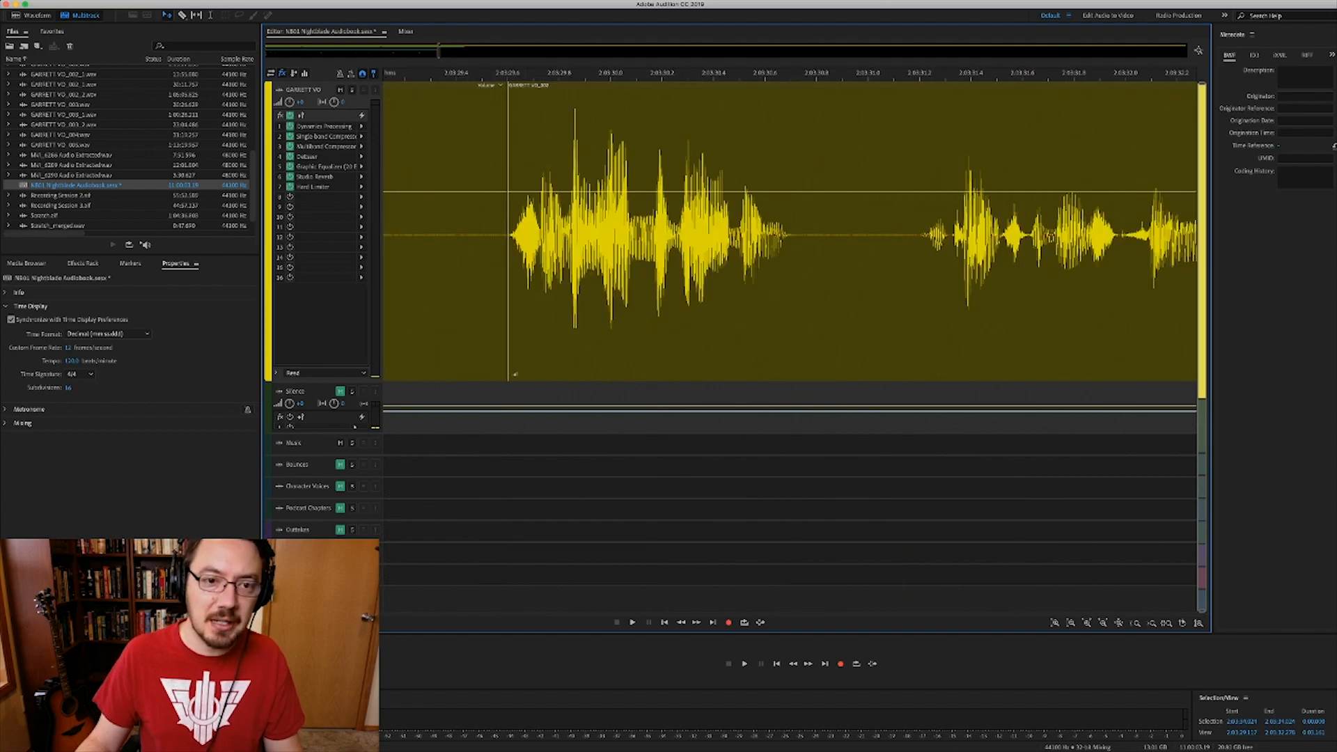
scroll(515, 278, up, 5)
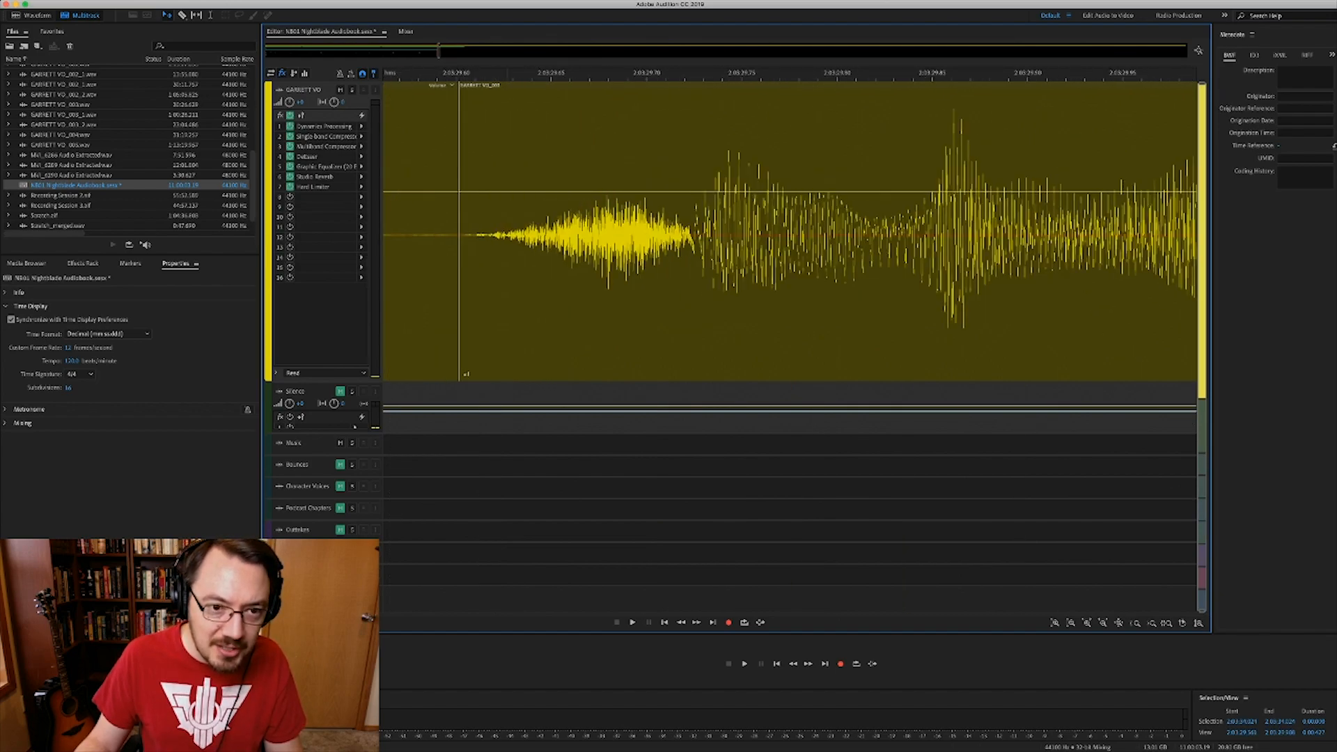
click(450, 92)
drag(458, 279, 475, 278)
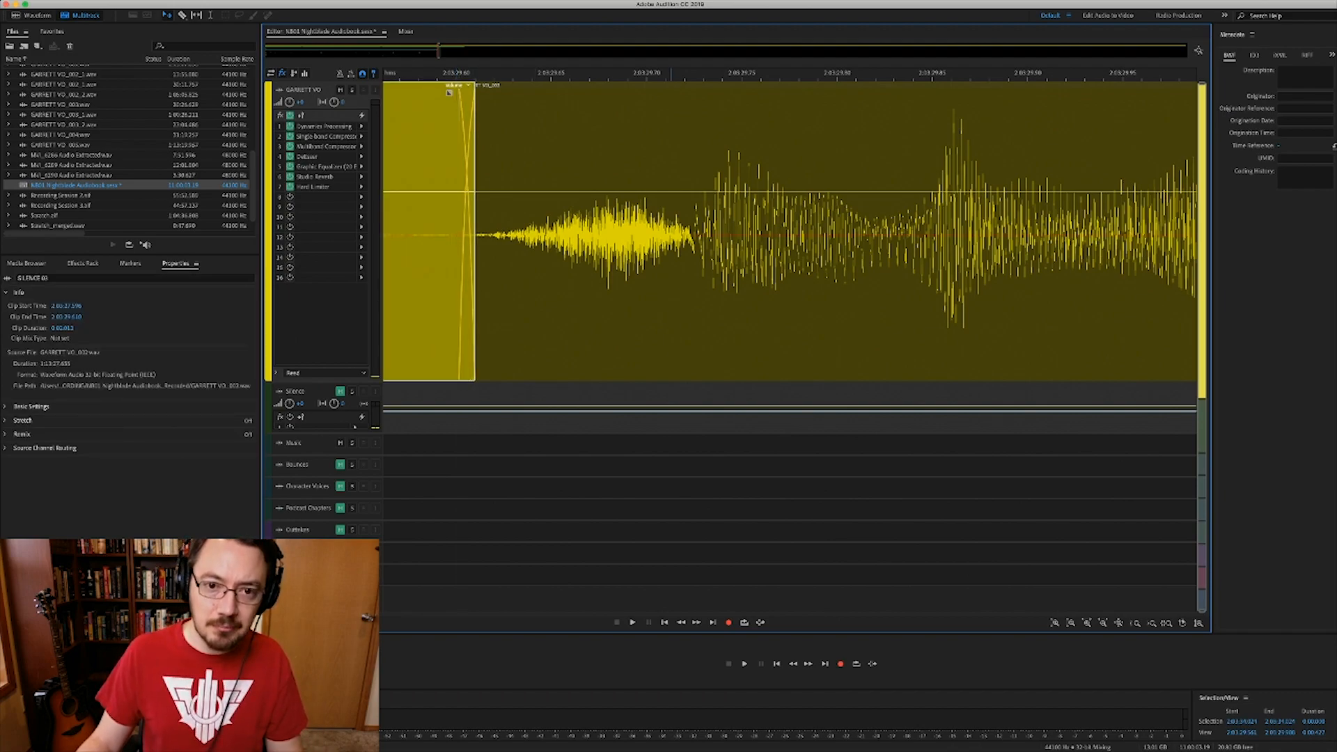
scroll(670, 229, down, 2)
scroll(669, 229, down, 2)
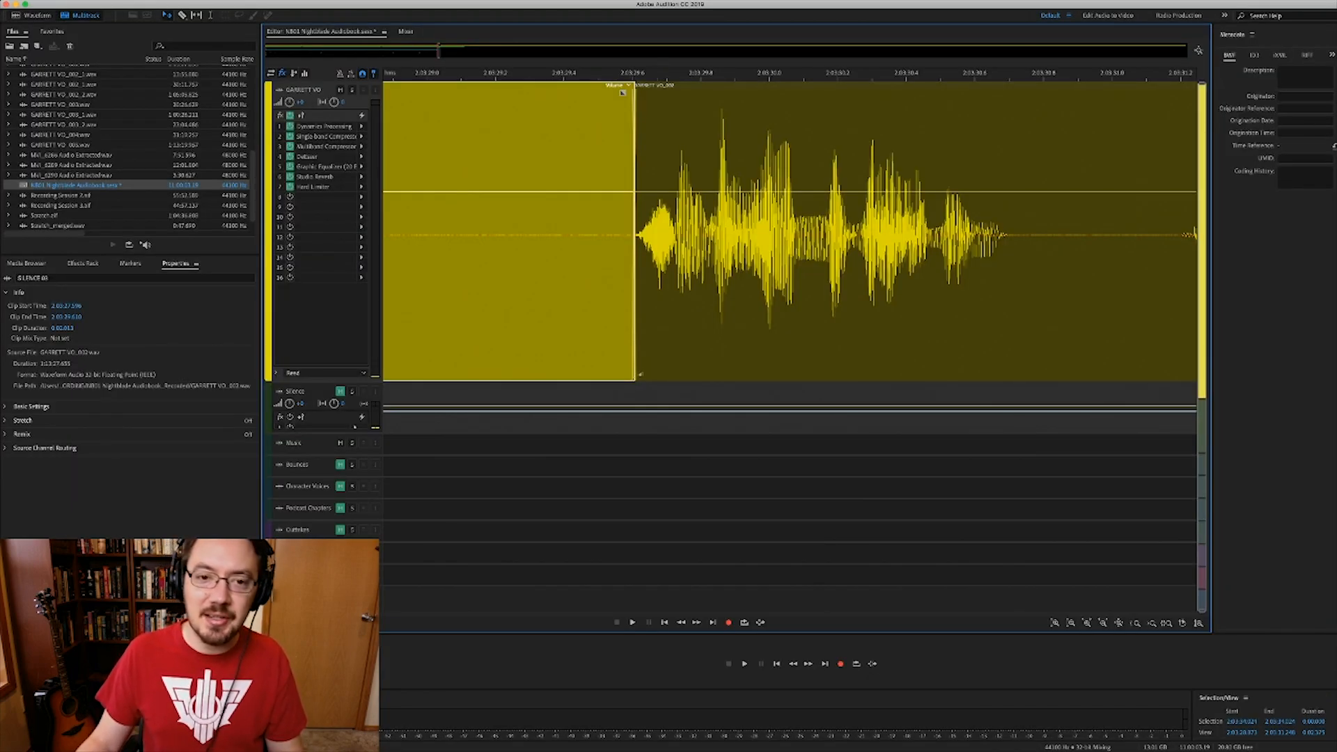
scroll(622, 92, up, 3)
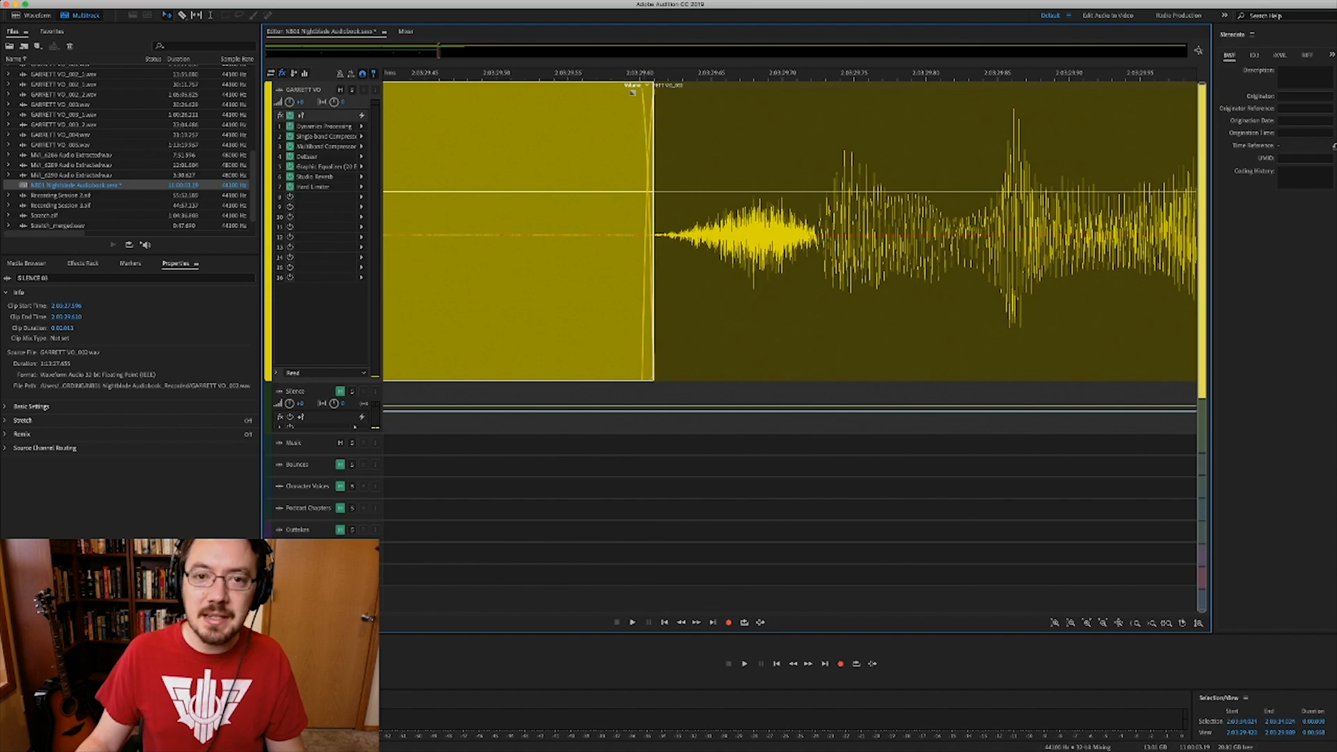
scroll(632, 92, up, 2)
drag(667, 374, 640, 375)
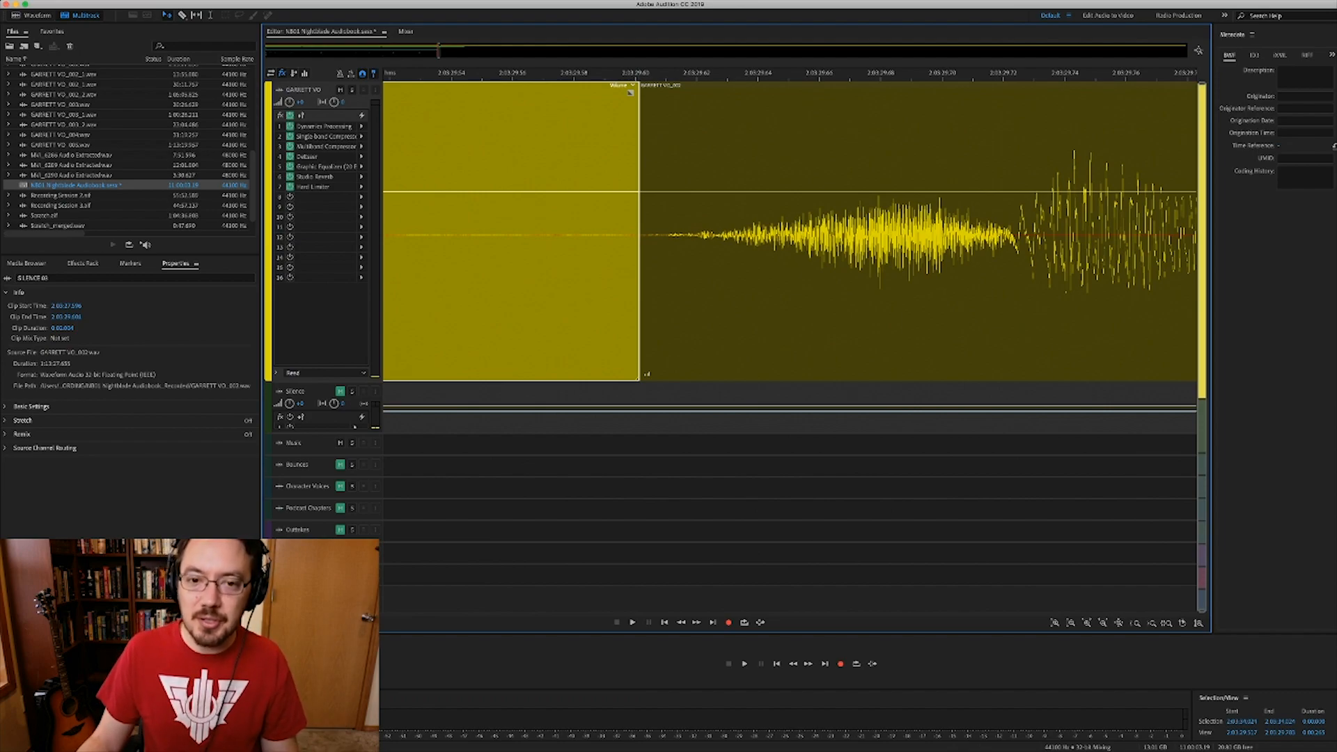
- Extend SILENCE 03's right edge slightly over the next voice clip for a short crossfade
drag(640, 292, 680, 293)
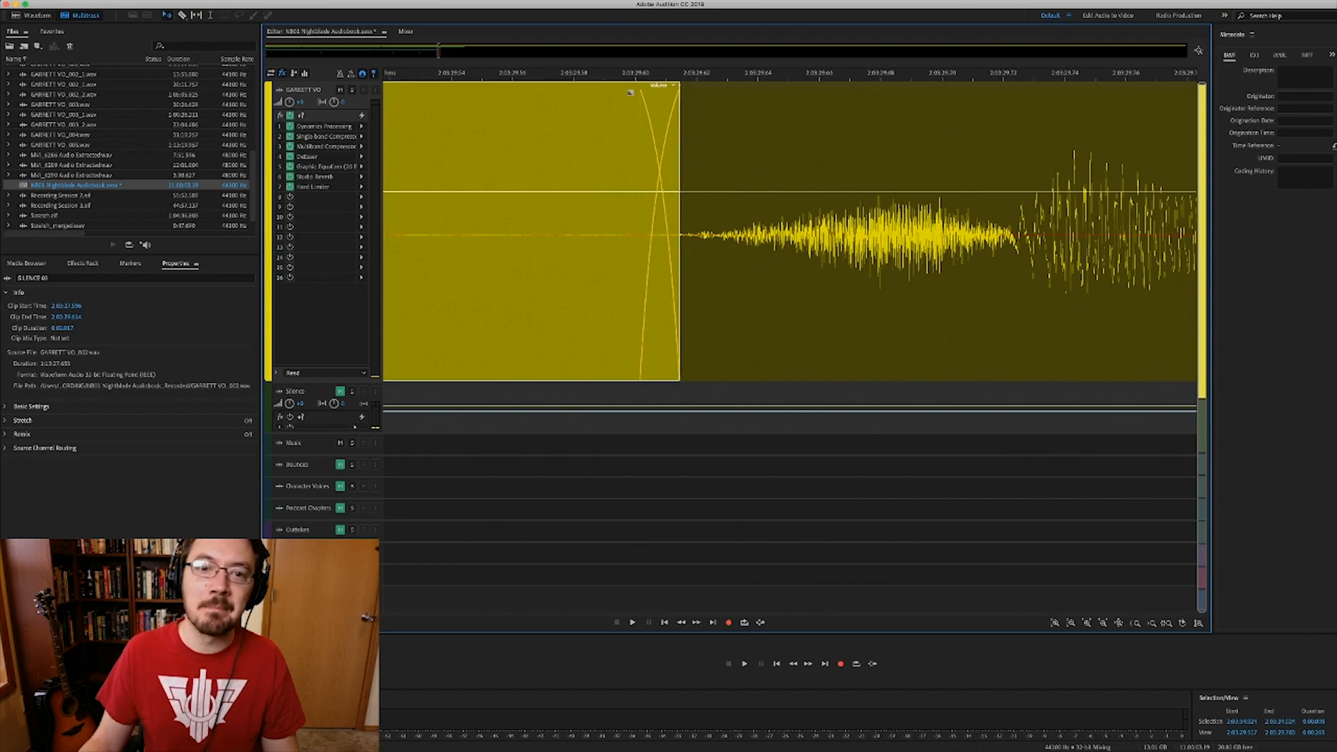
scroll(667, 91, down, 6)
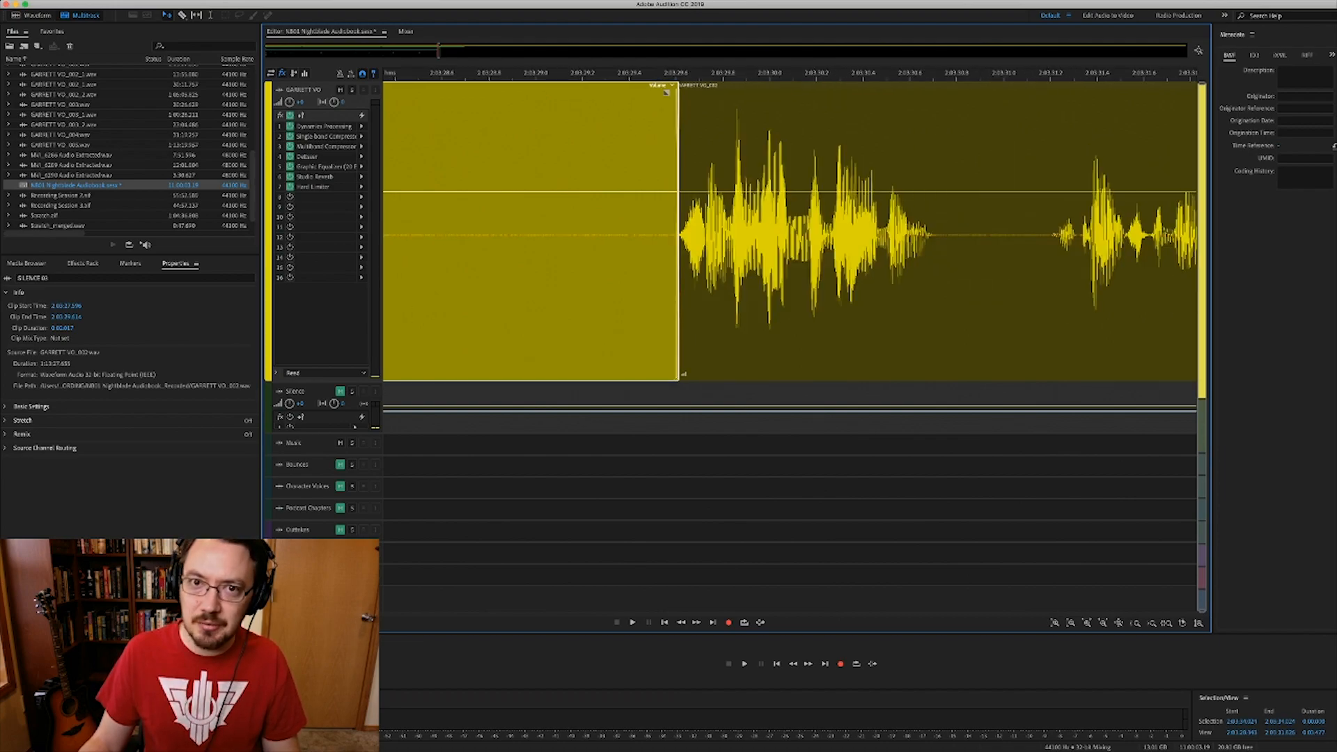
scroll(667, 91, up, 6)
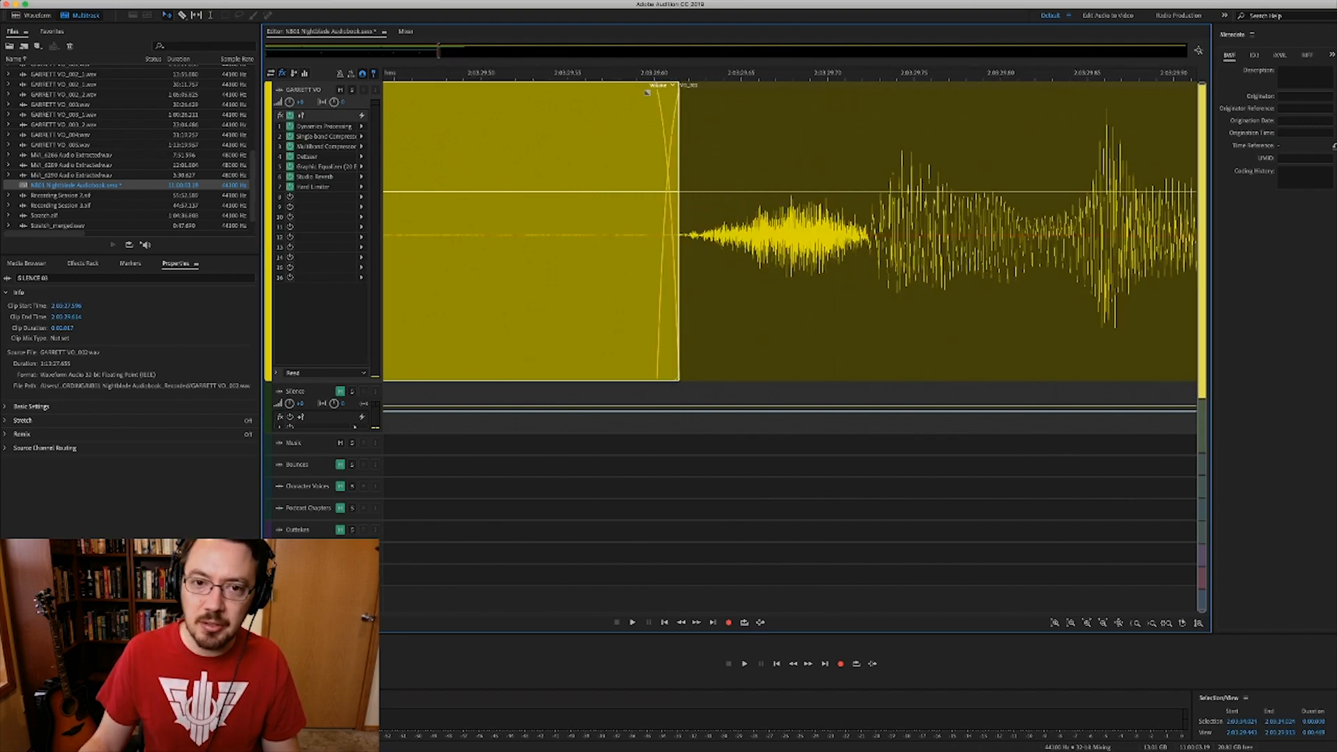
scroll(678, 92, up, 2)
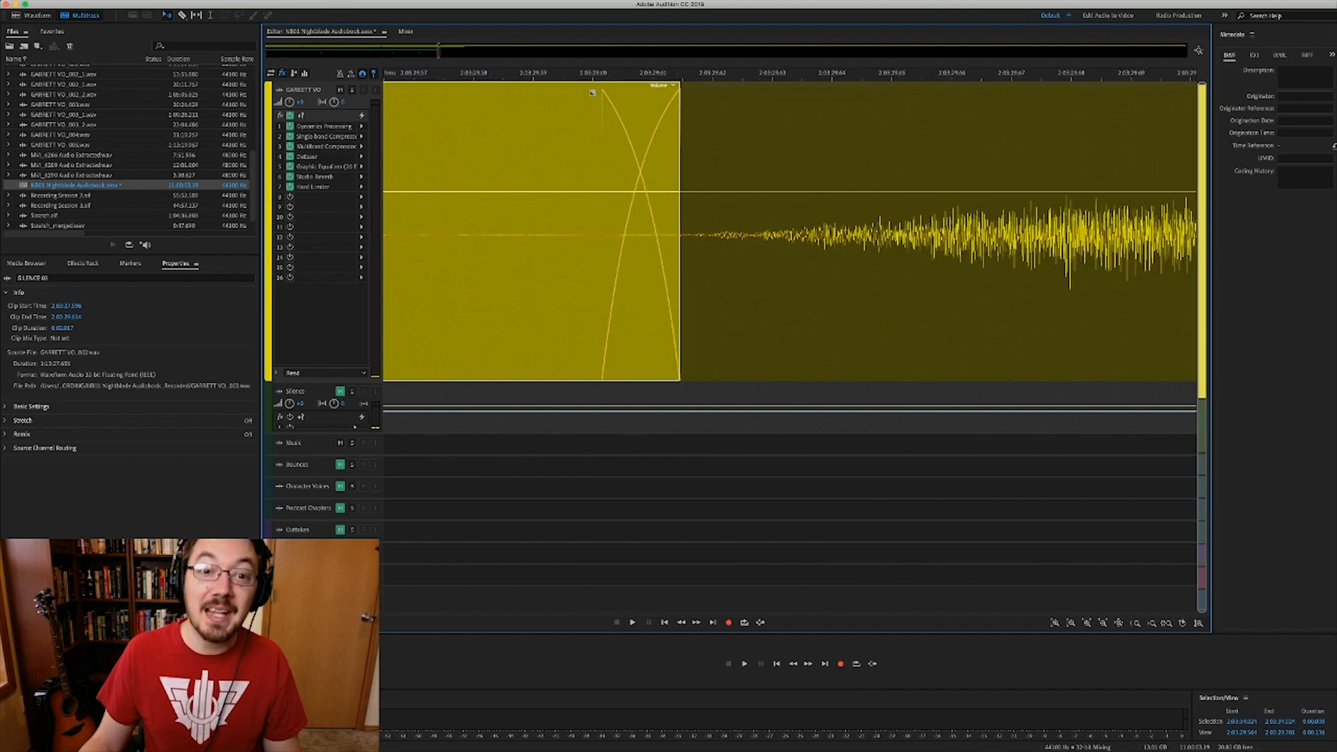
scroll(677, 92, down, 12)
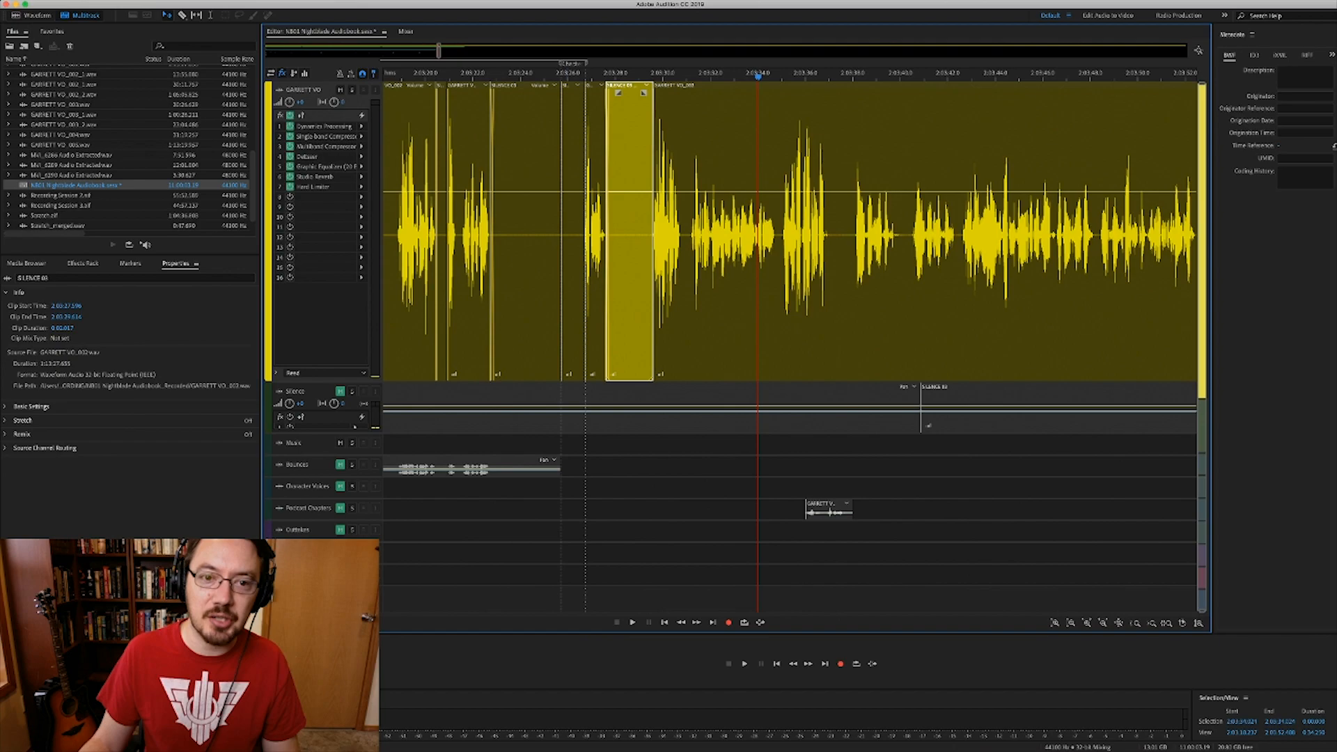
- Overlap the left silence clip slightly into the speech to form a crossfade
scroll(564, 91, up, 3)
scroll(547, 91, up, 4)
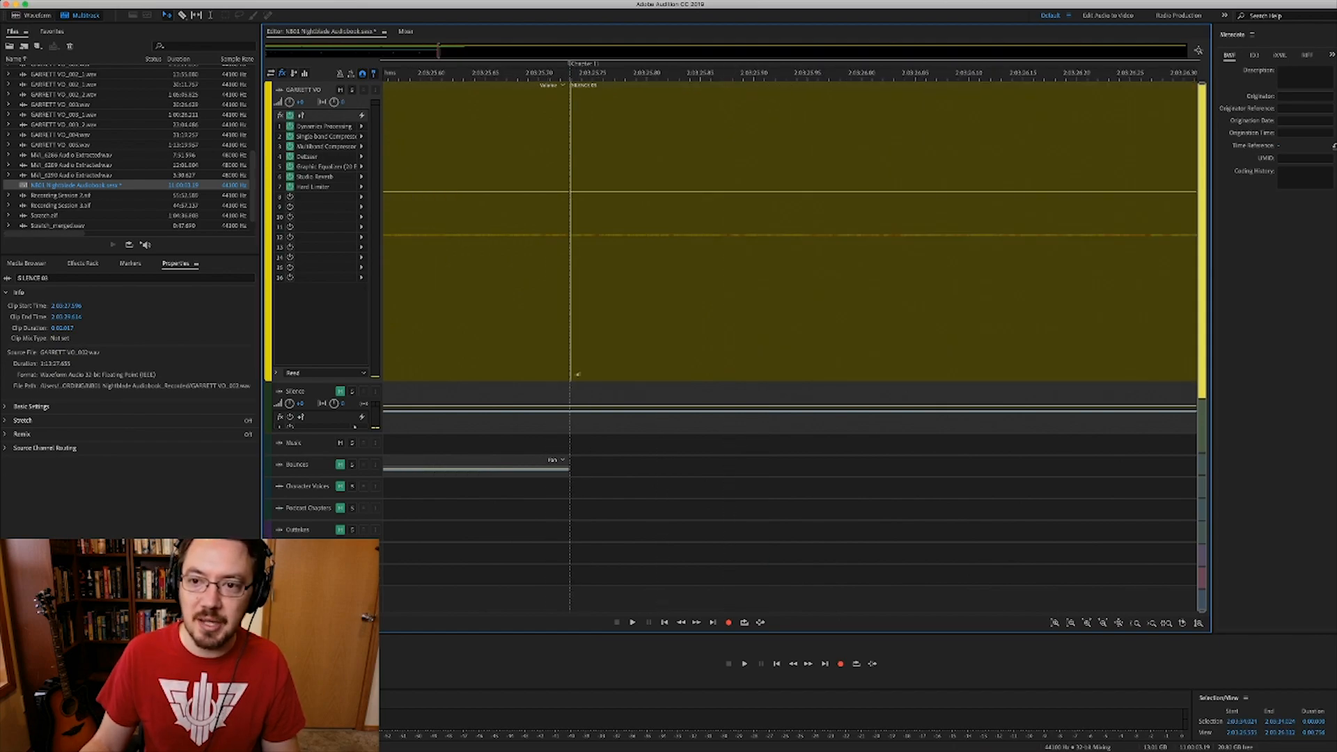
scroll(570, 230, down, 2)
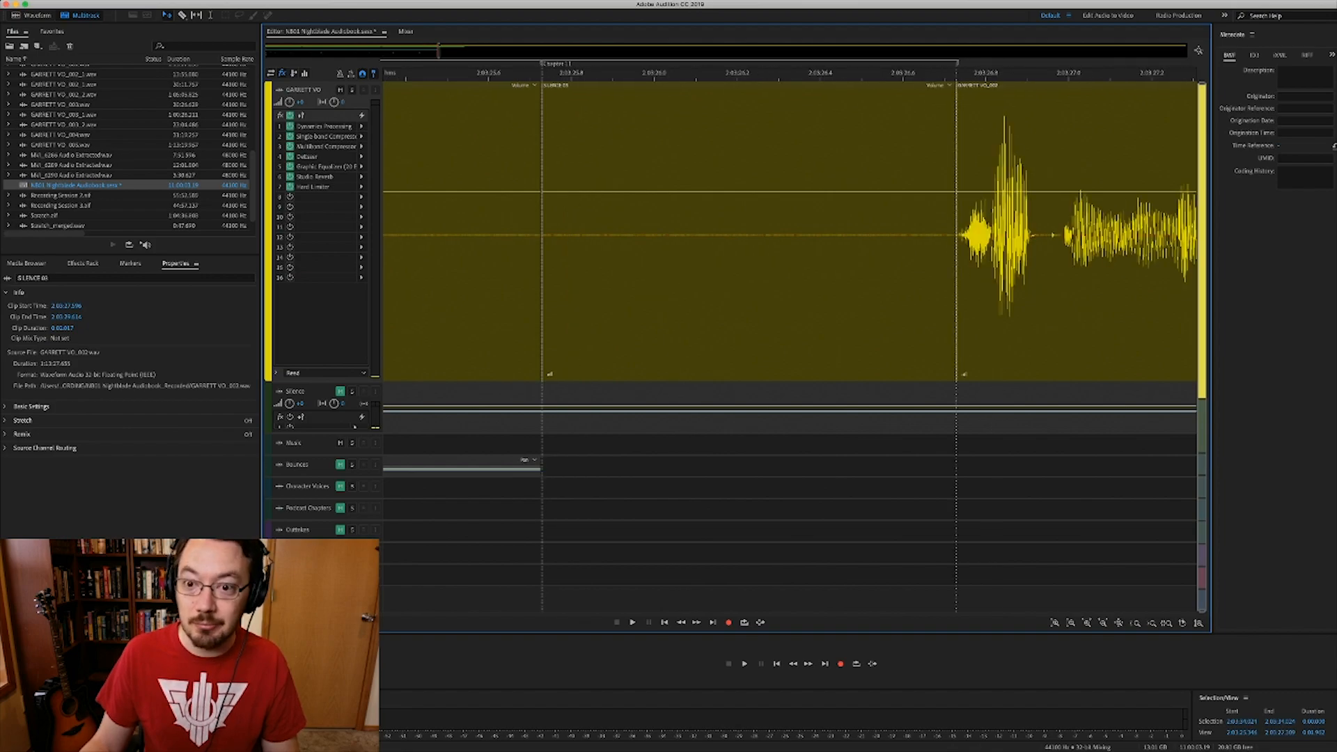
scroll(939, 230, up, 4)
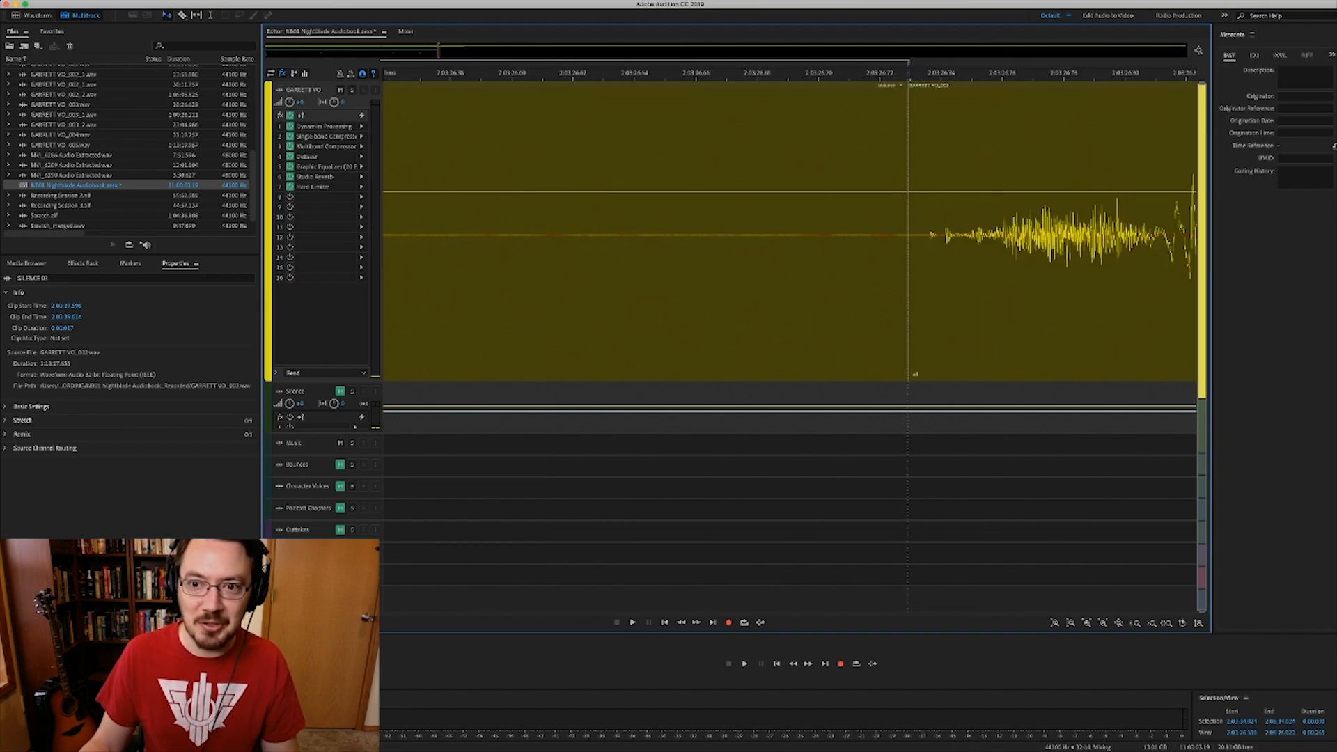
drag(906, 278, 930, 279)
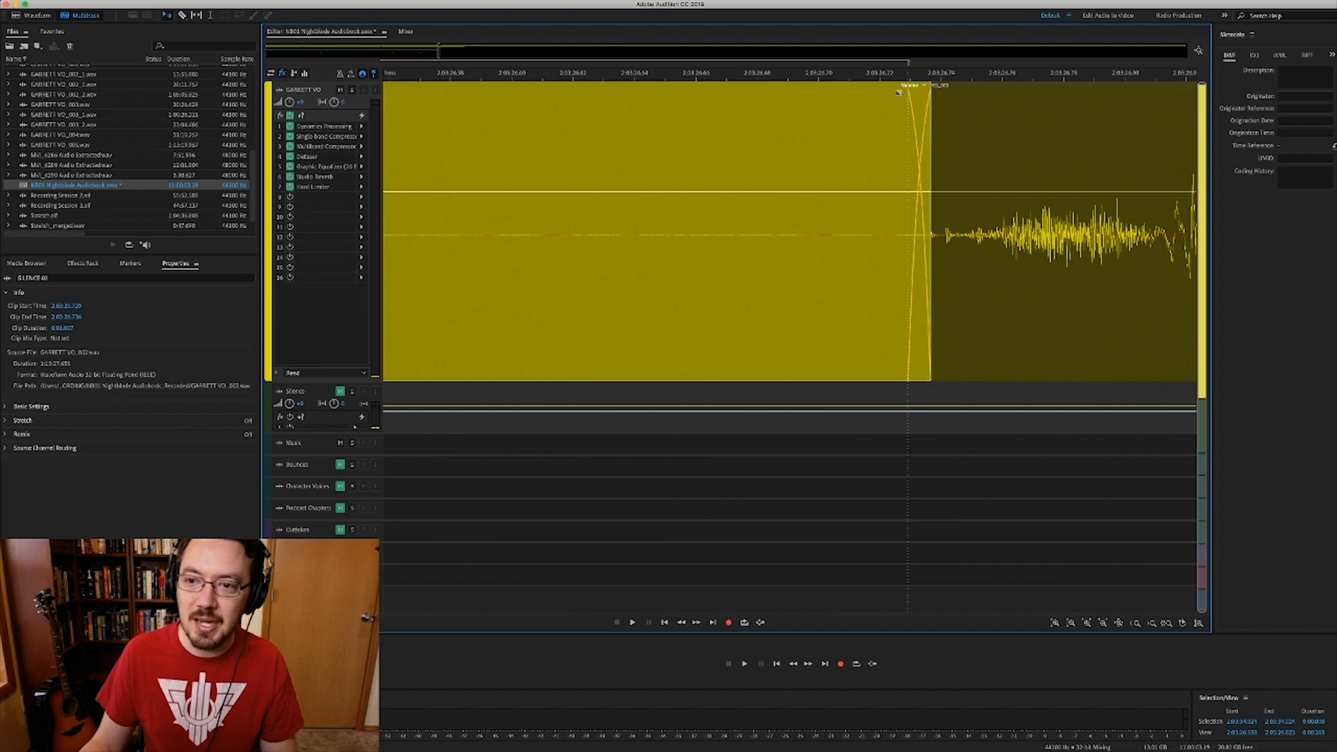
- Set the playhead on the SILENCE 03 clip and start playback to hear the crossfade
scroll(930, 278, down, 6)
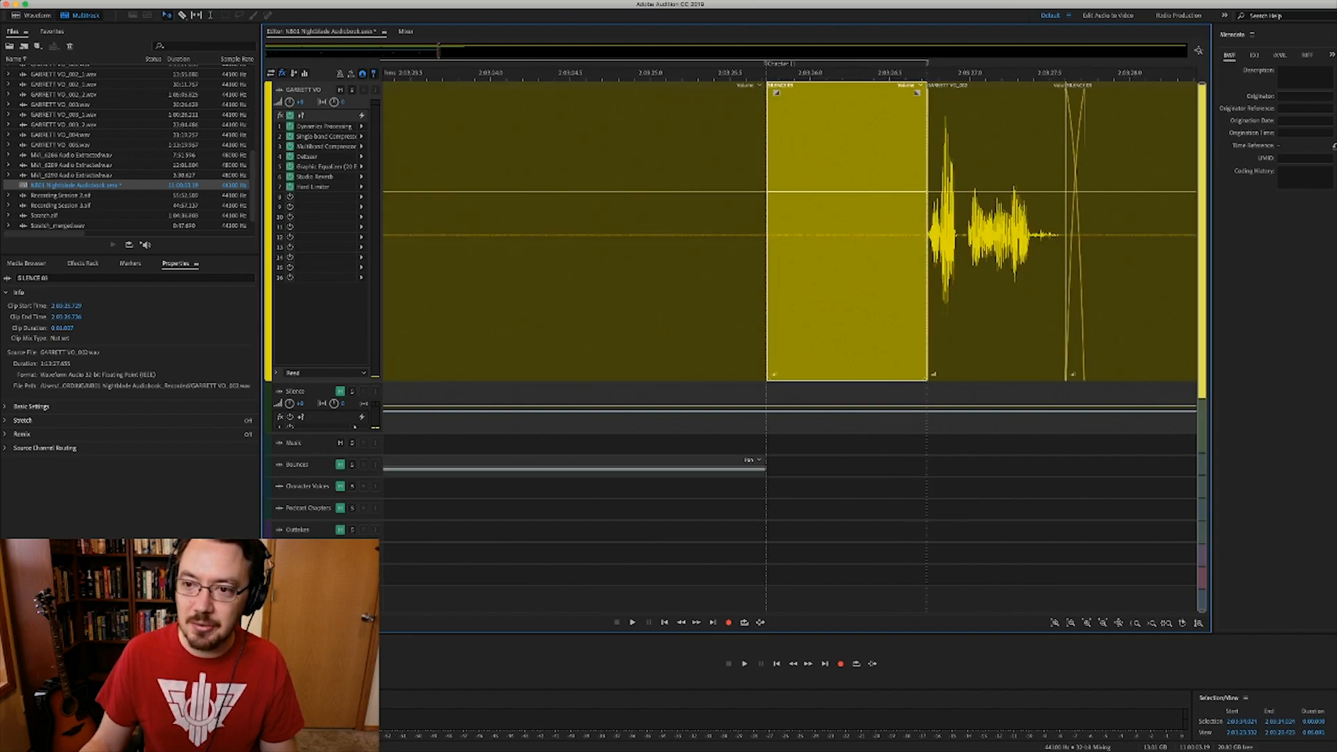
scroll(930, 278, right, 2)
scroll(930, 279, right, 4)
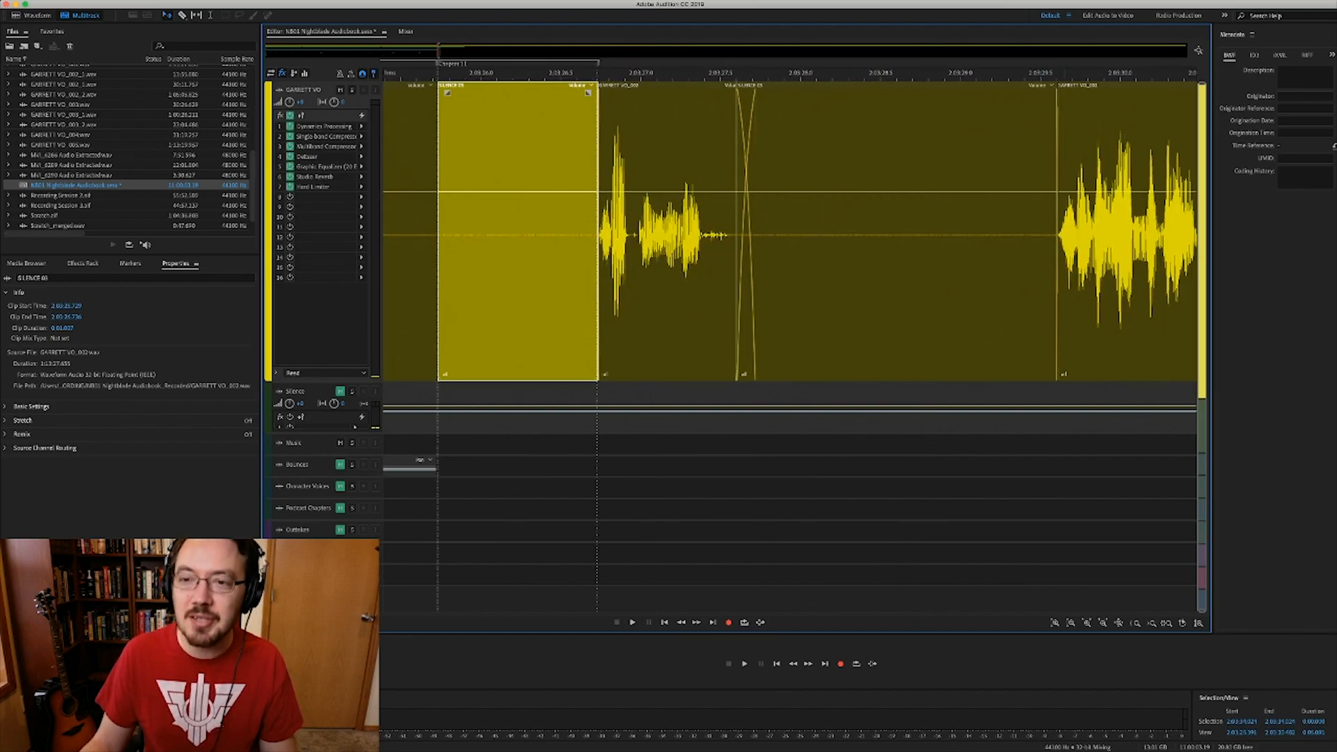
scroll(930, 278, up, 3)
scroll(1064, 279, up, 2)
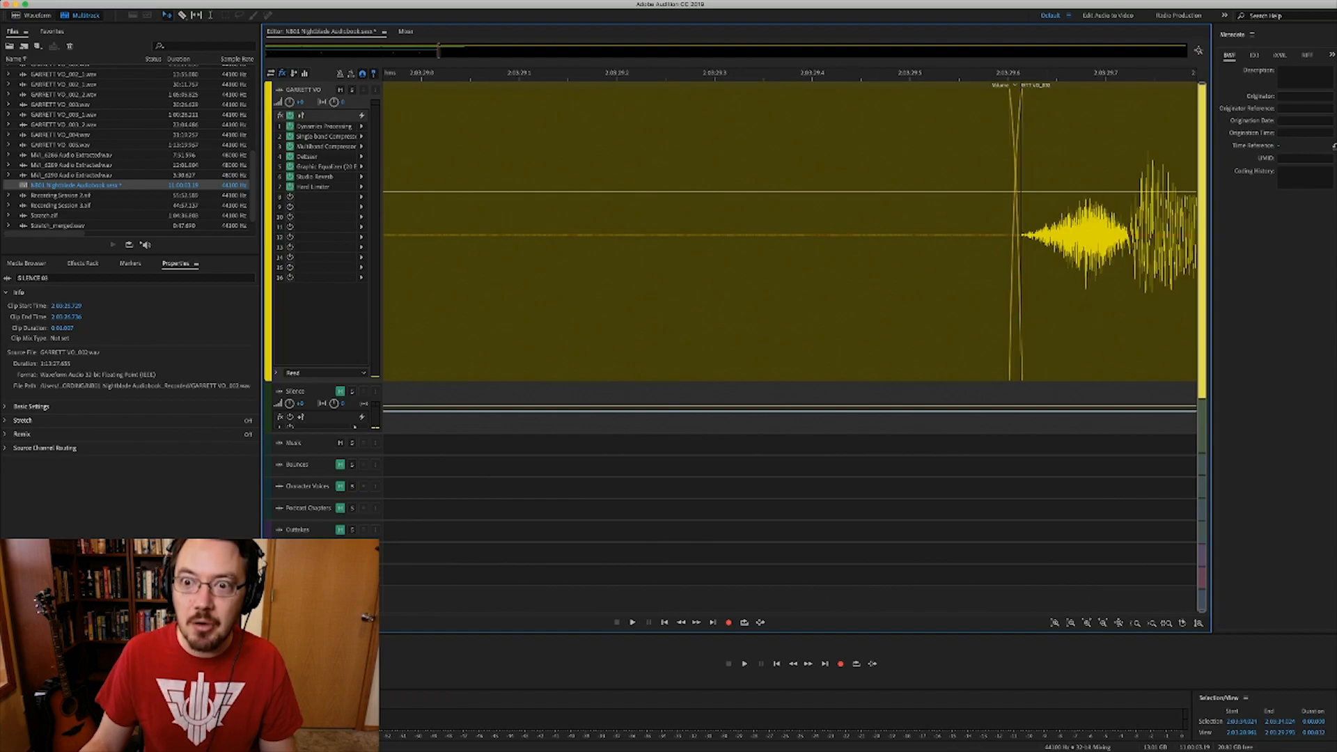
scroll(1047, 279, down, 5)
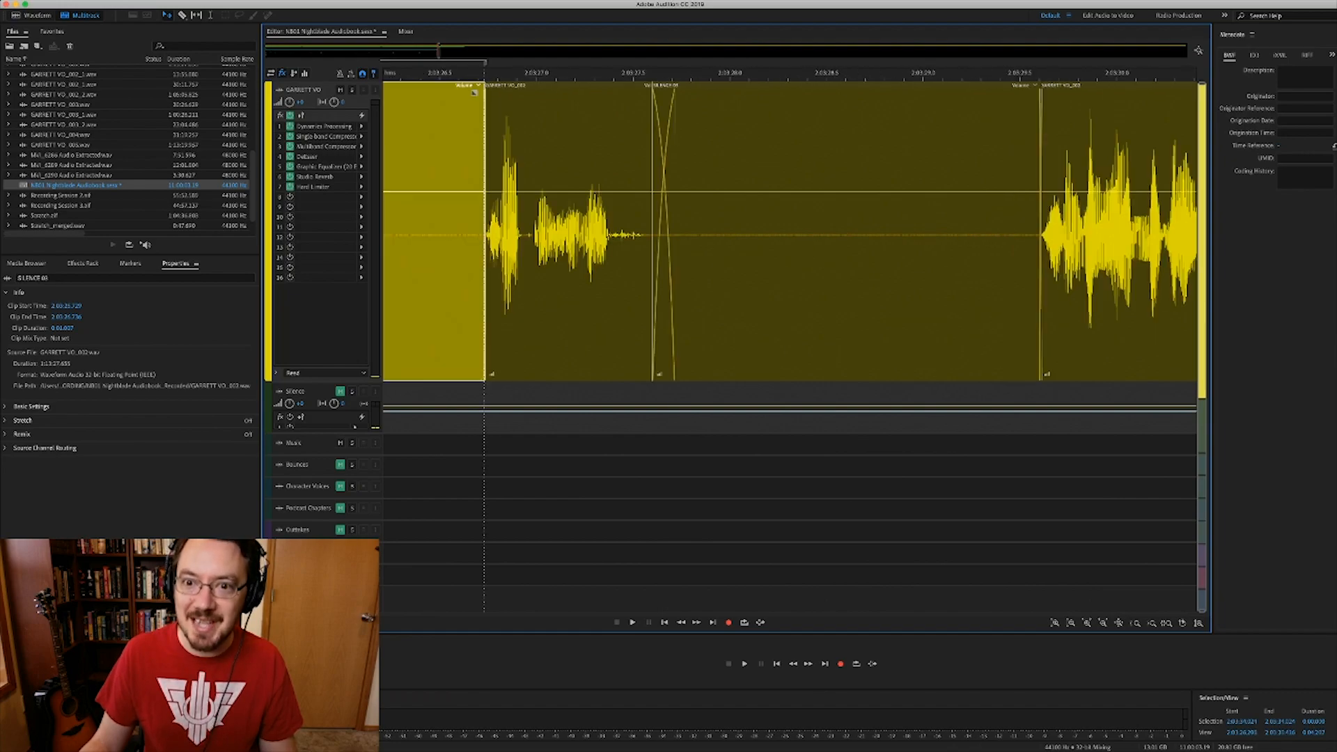
scroll(1047, 278, right, 4)
scroll(1047, 279, down, 2)
scroll(1047, 279, right, 1)
scroll(975, 278, right, 1)
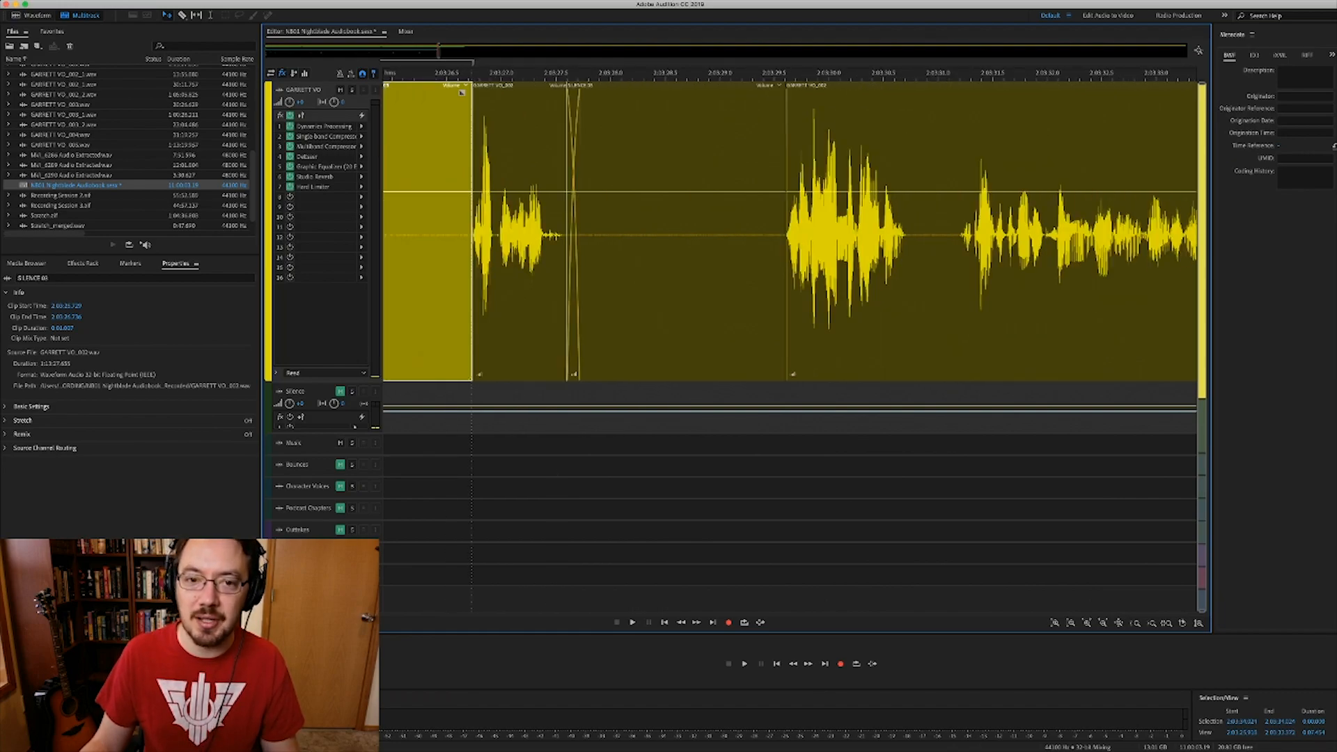
click(975, 278)
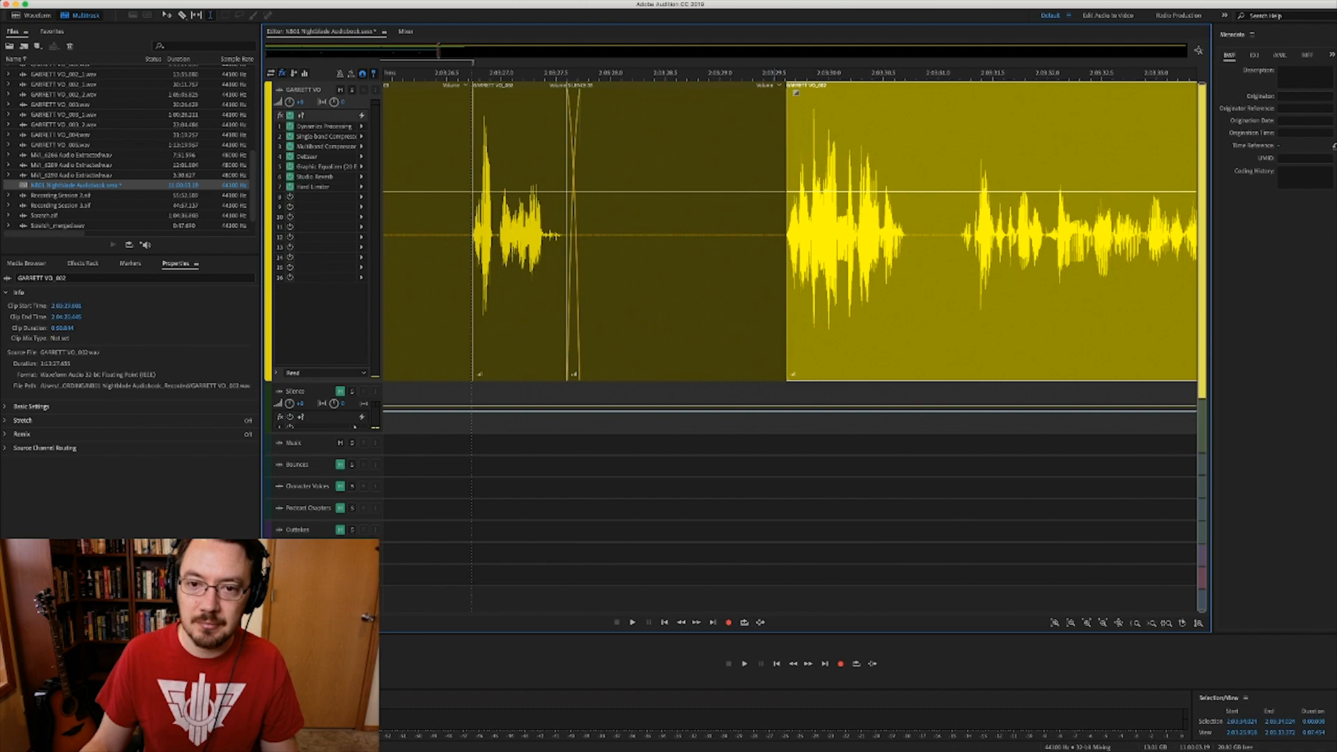
click(775, 279)
key(space)
- Listen from the room tone into the GARRETT VO_002 narration, then stop playback
scroll(775, 279, right, 3)
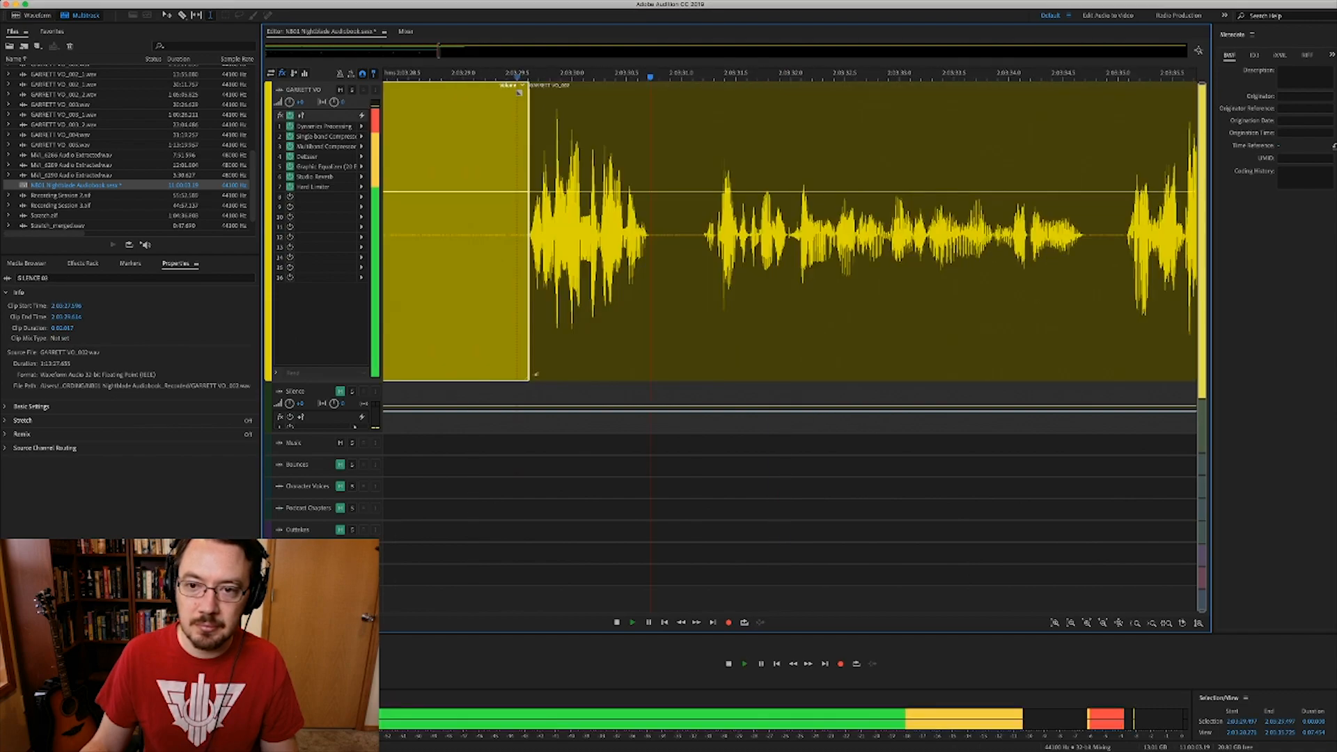
scroll(775, 278, down, 1)
scroll(775, 278, right, 3)
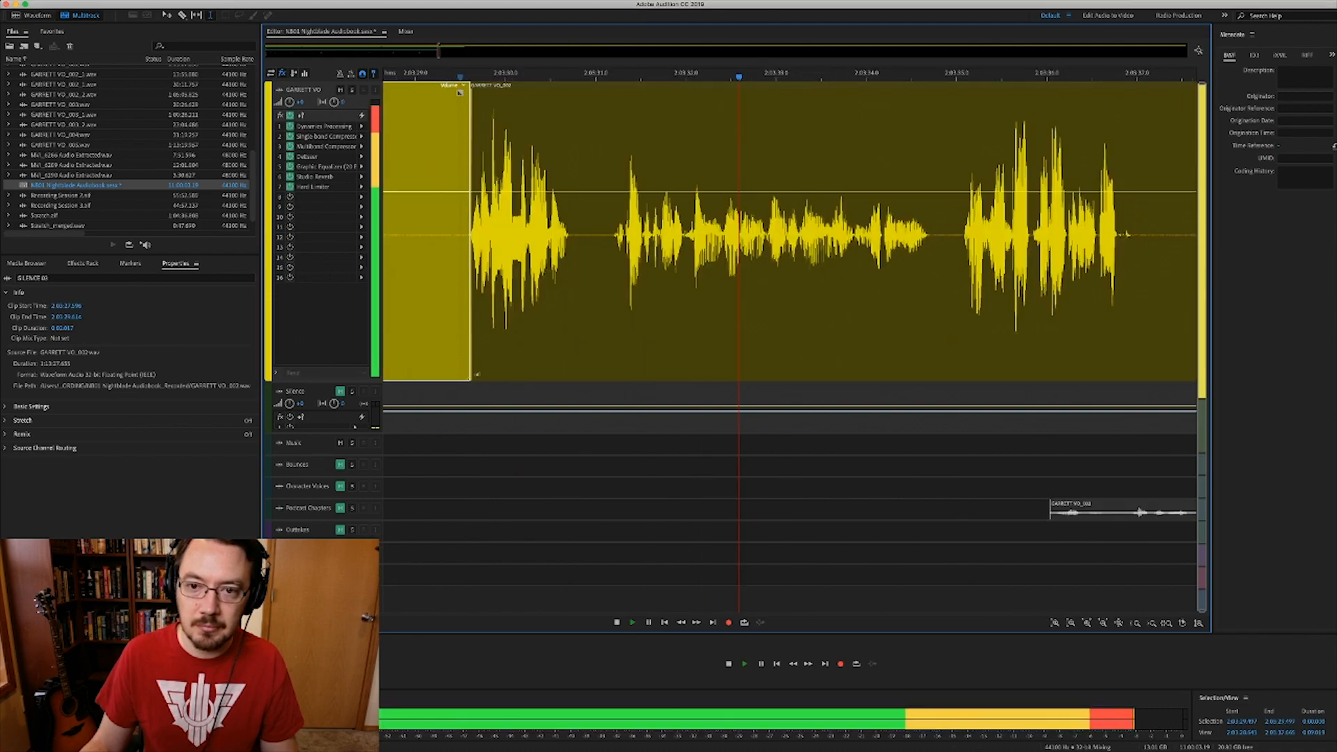
scroll(774, 278, down, 1)
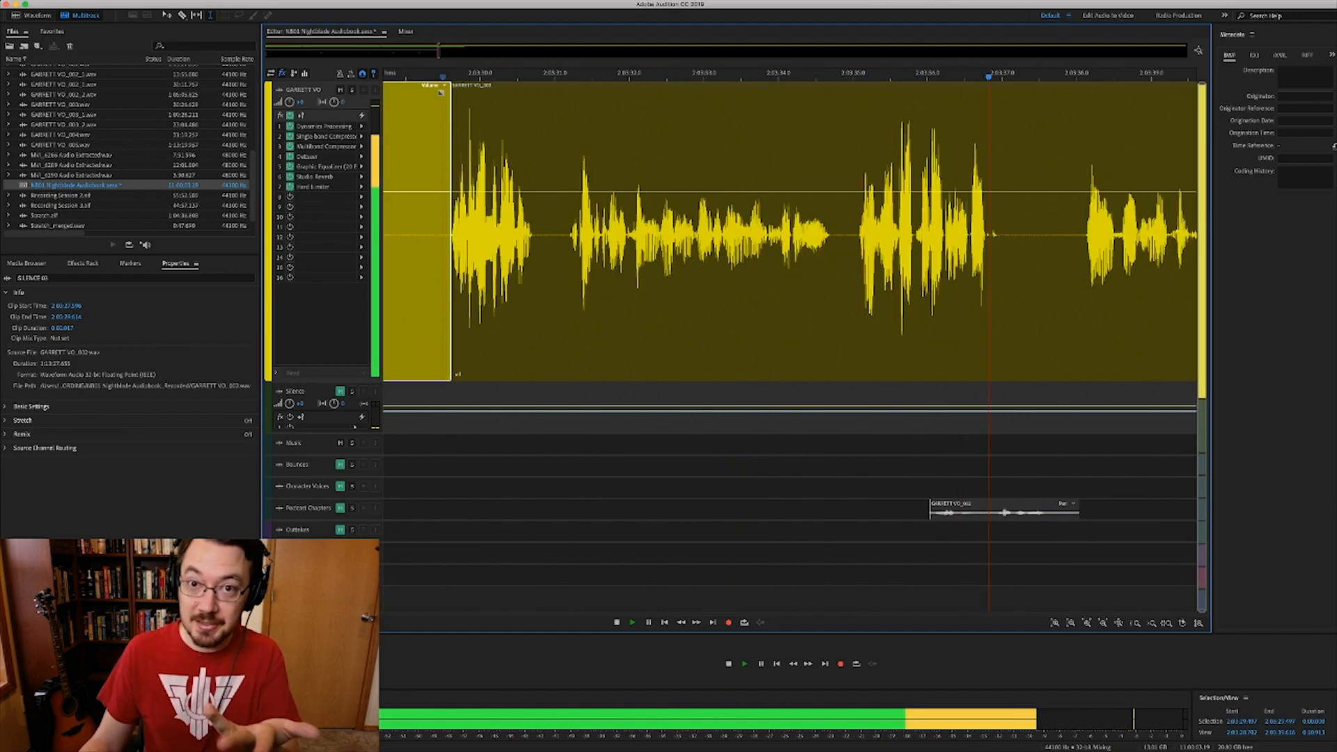
key(space)
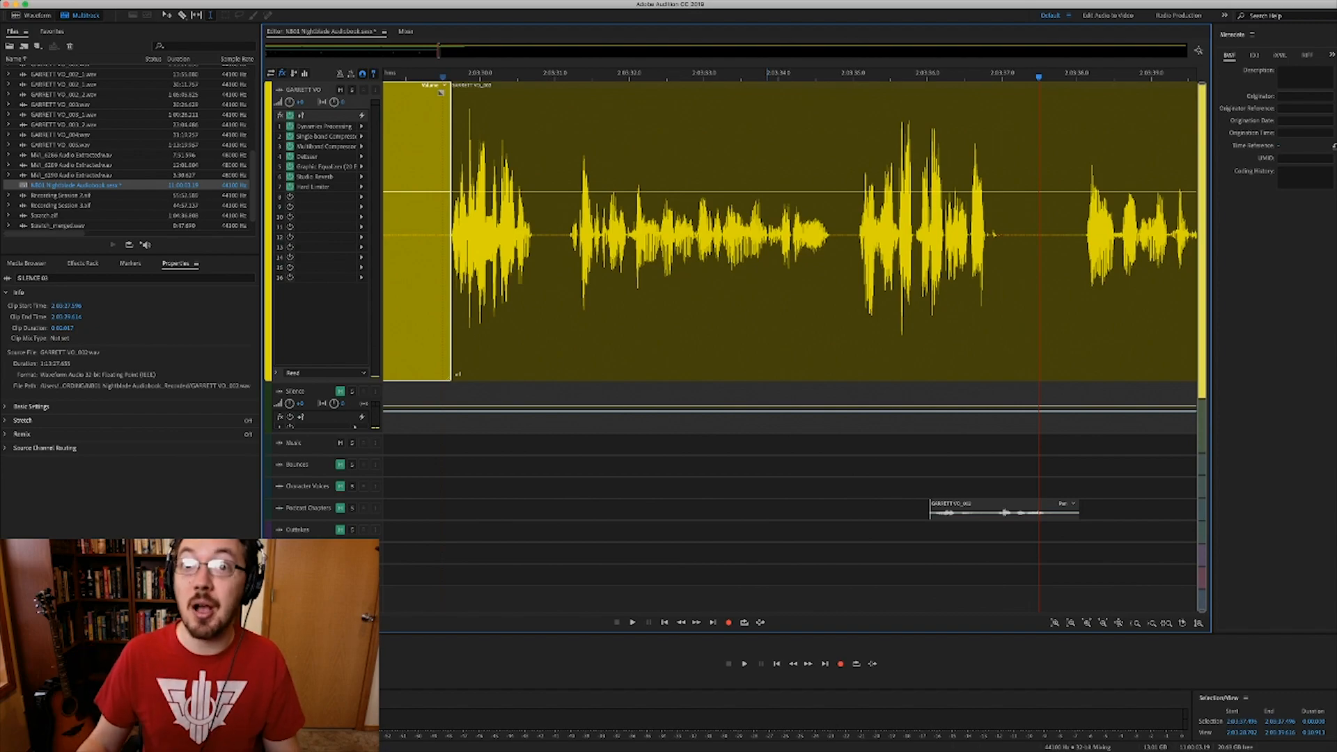
key(space)
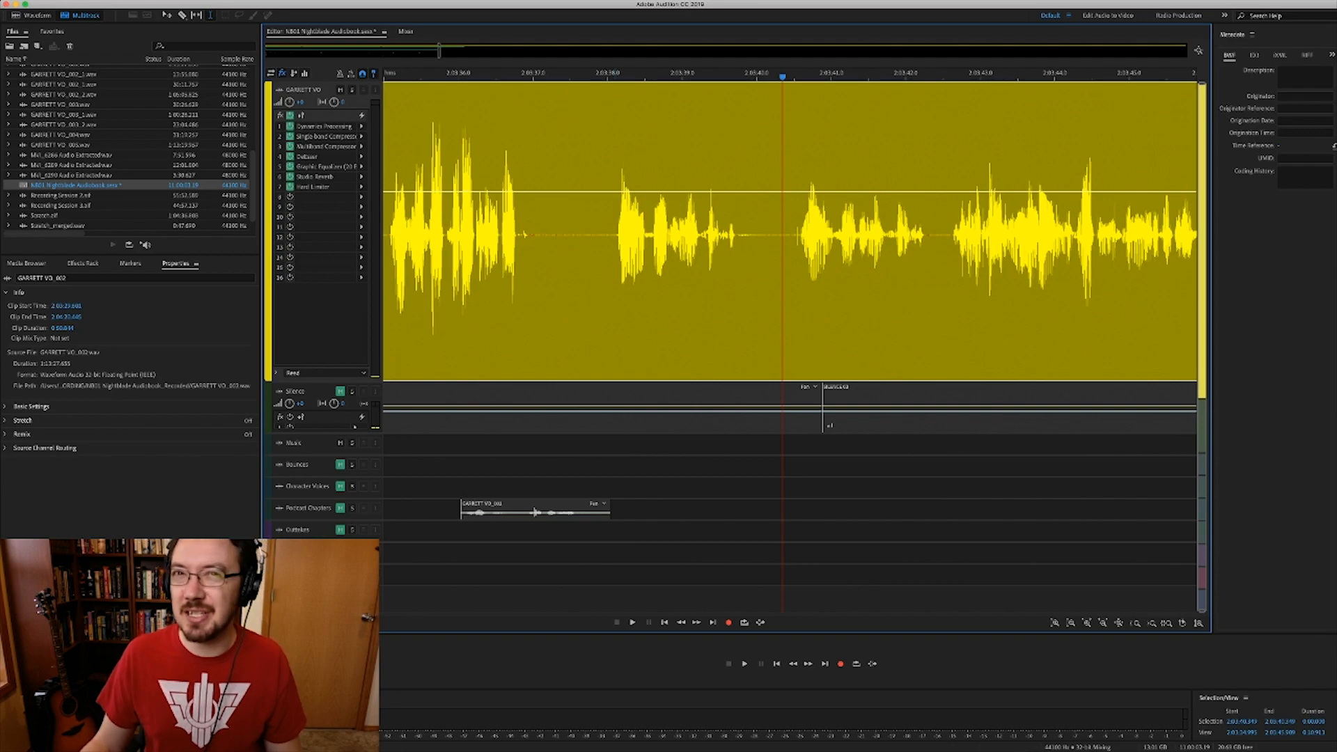
- Replay the narration from about 2:03:36.5 and mark the passage's end at 2:03:40.58
click(615, 264)
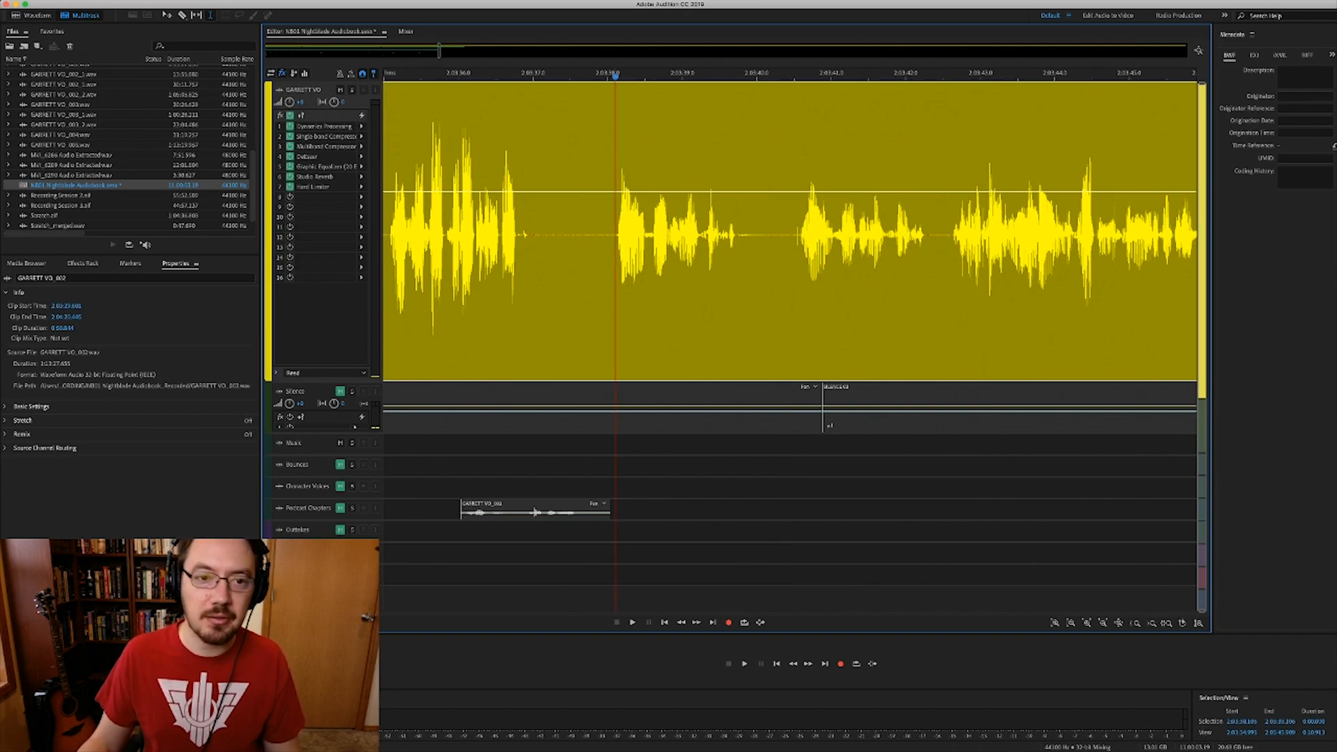
click(496, 265)
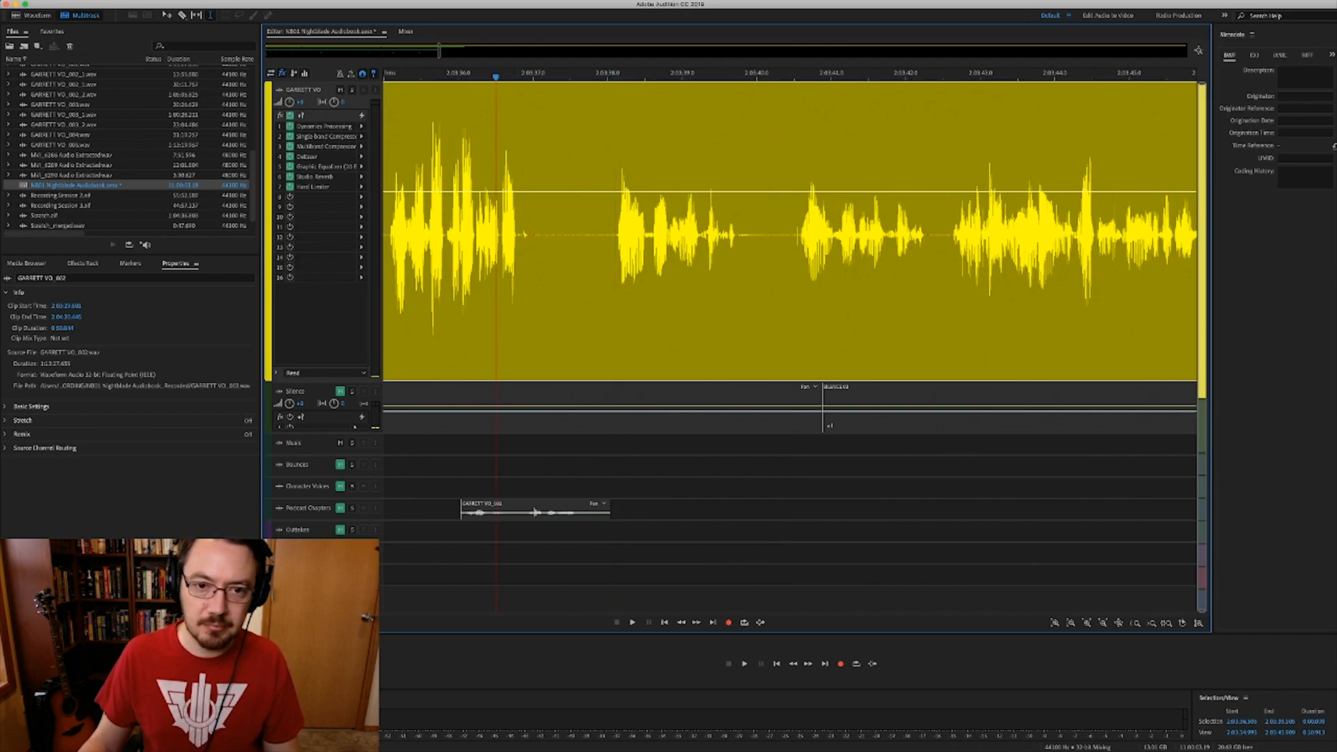
key(space)
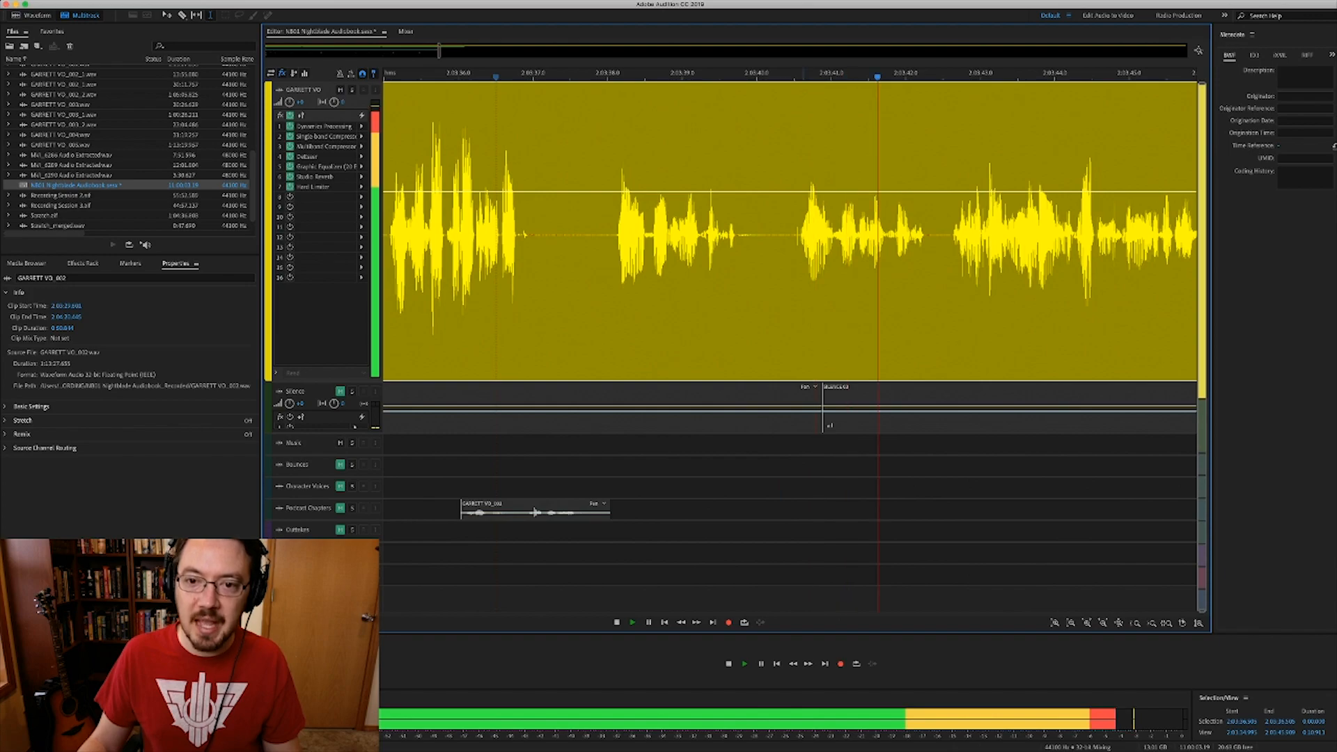
key(space)
click(800, 237)
scroll(799, 237, up, 10)
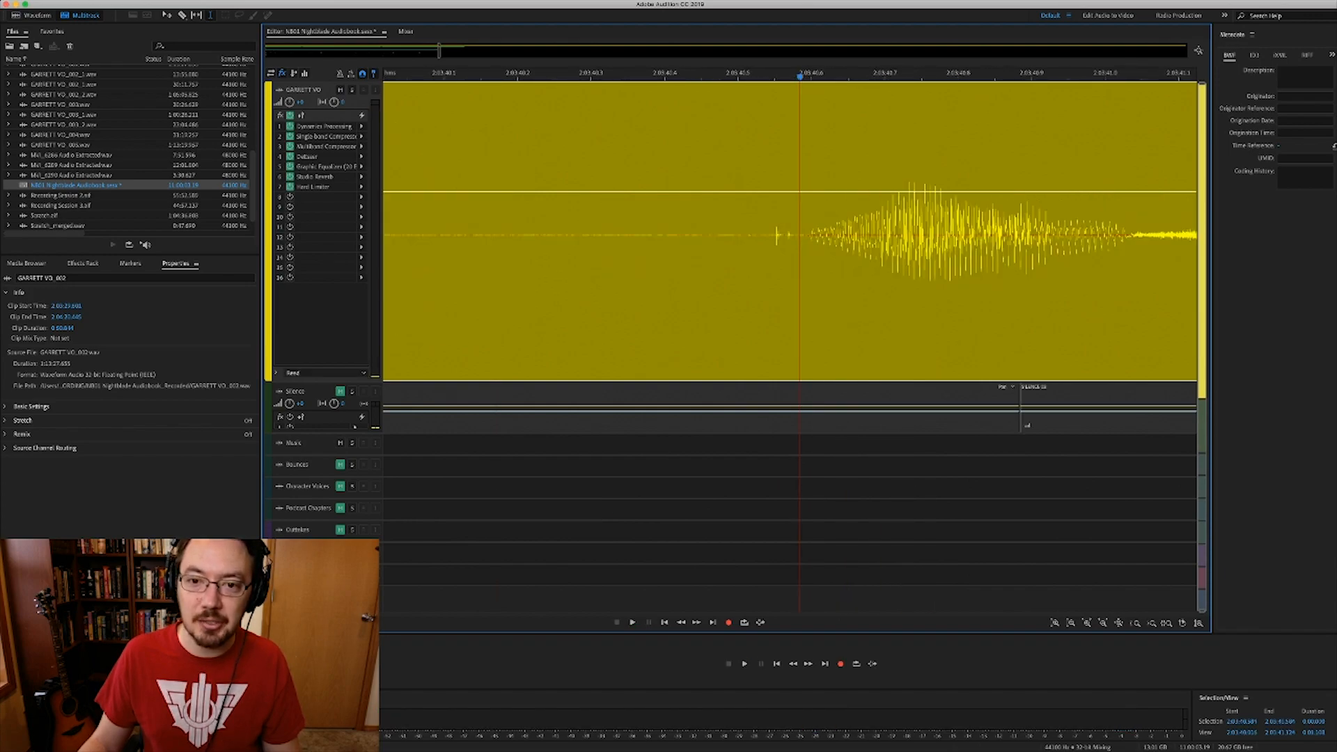
scroll(801, 236, down, 8)
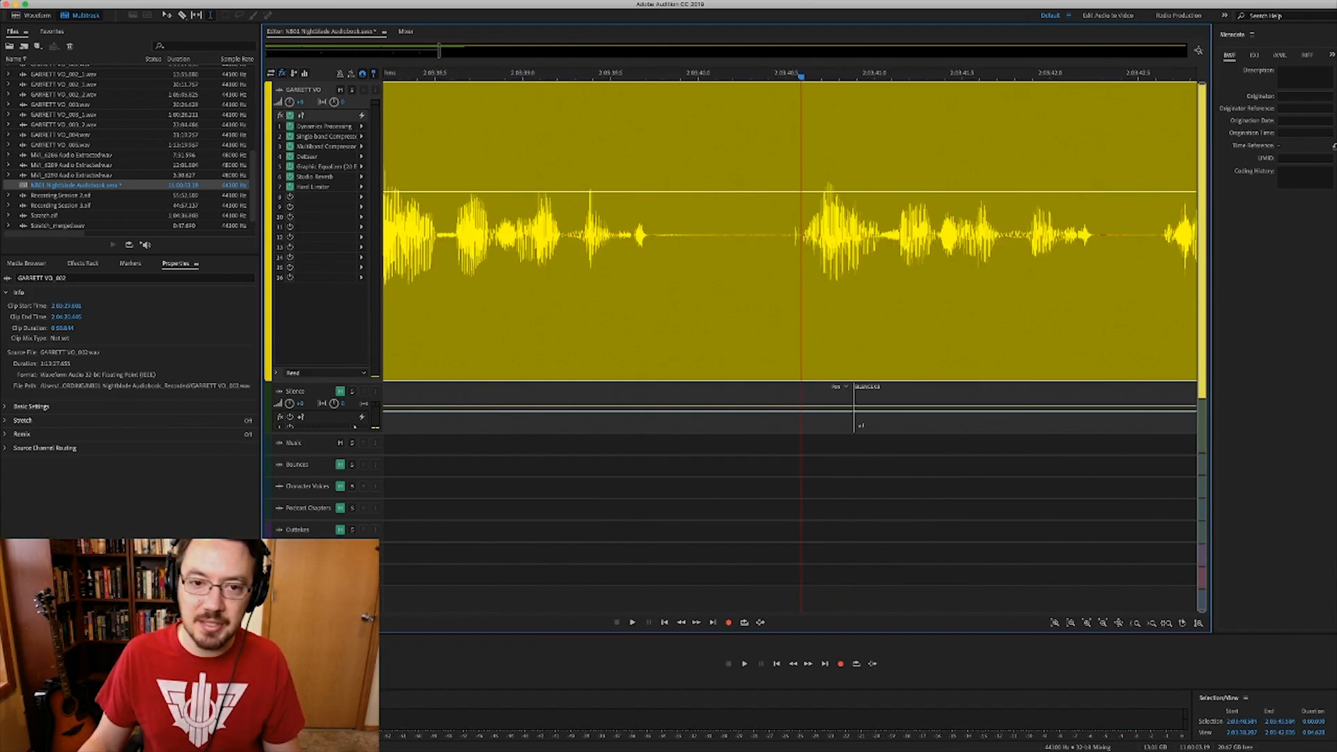
scroll(790, 230, left, 3)
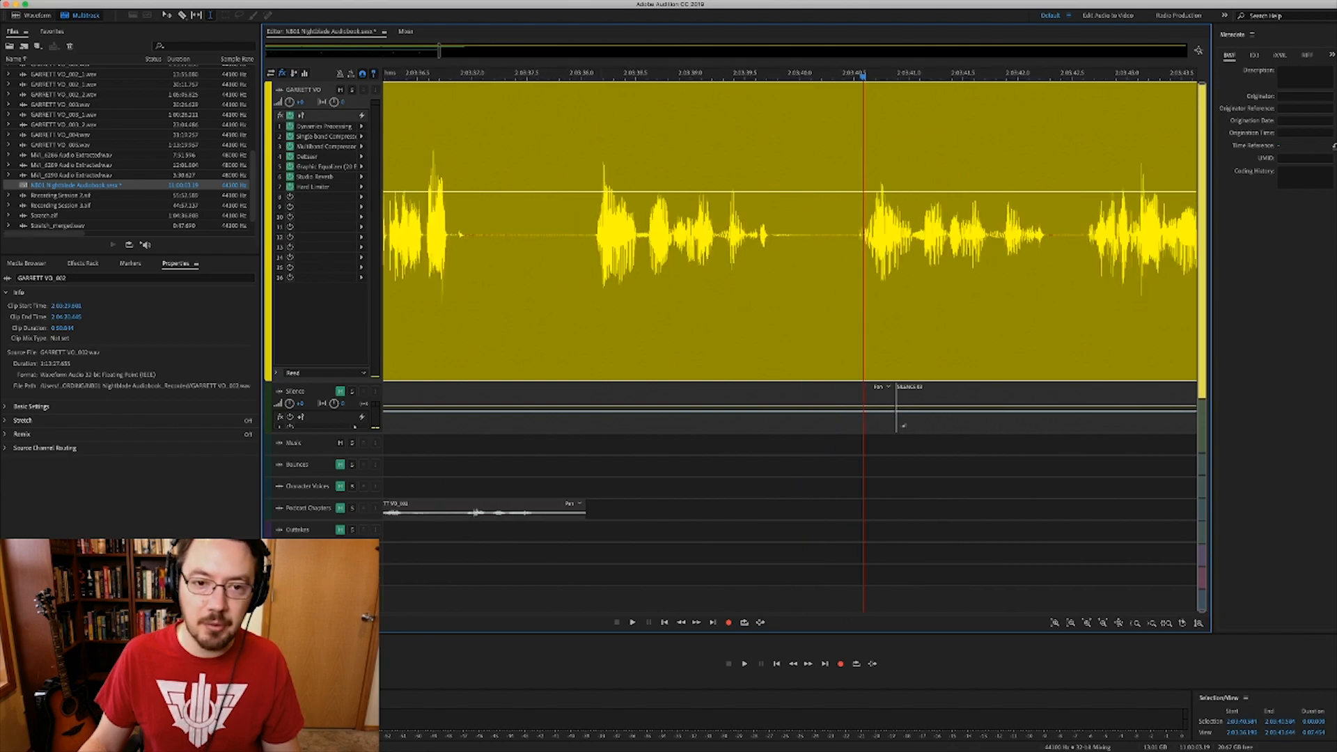
scroll(582, 237, up, 8)
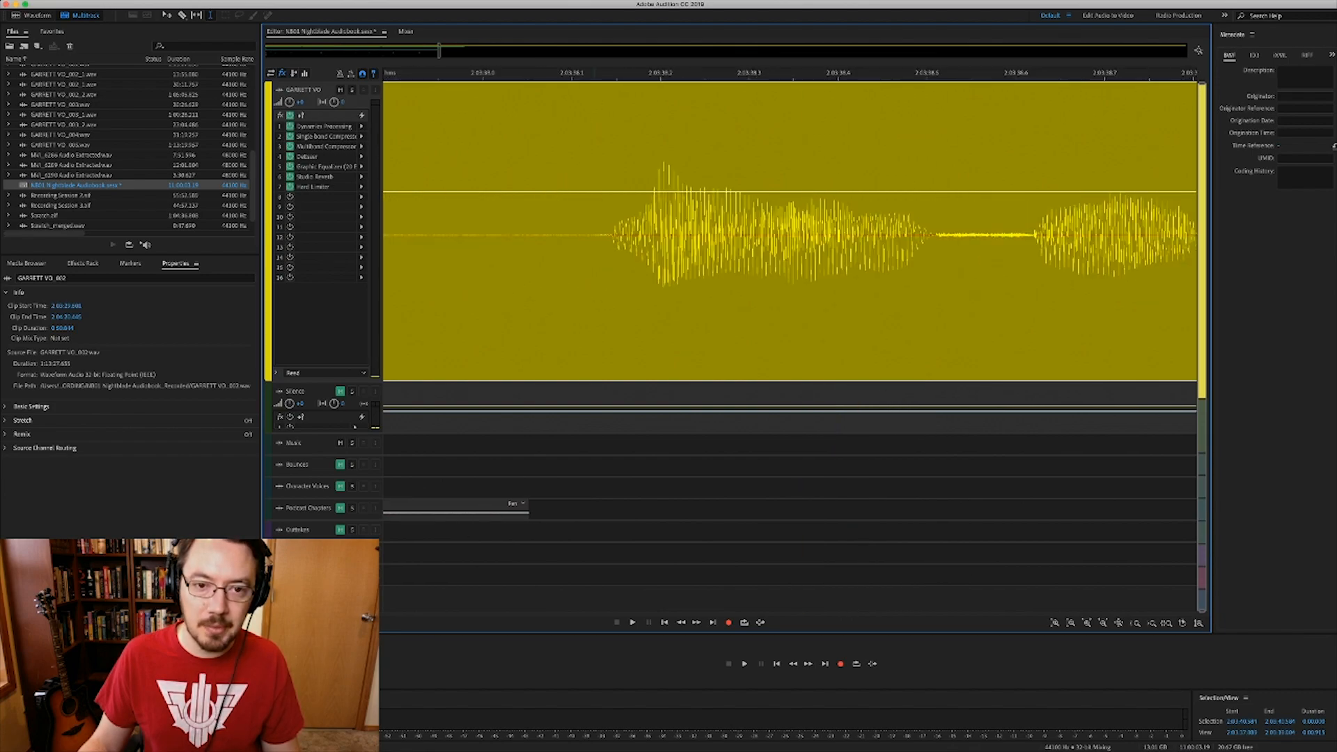
- Ripple-delete the narration from 2:03:38.137 to the playhead, closing up the gap
shift+click(604, 72)
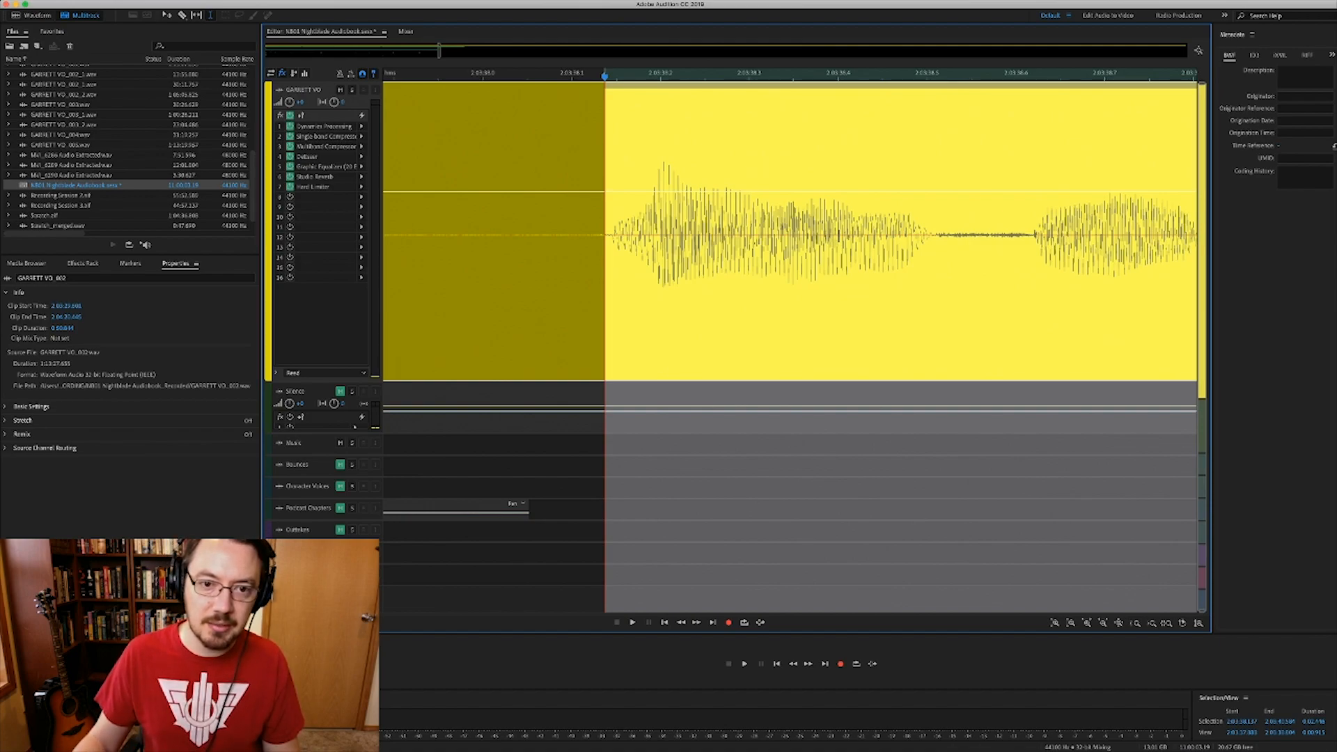
key(shift+BackSpace)
scroll(605, 237, down, 8)
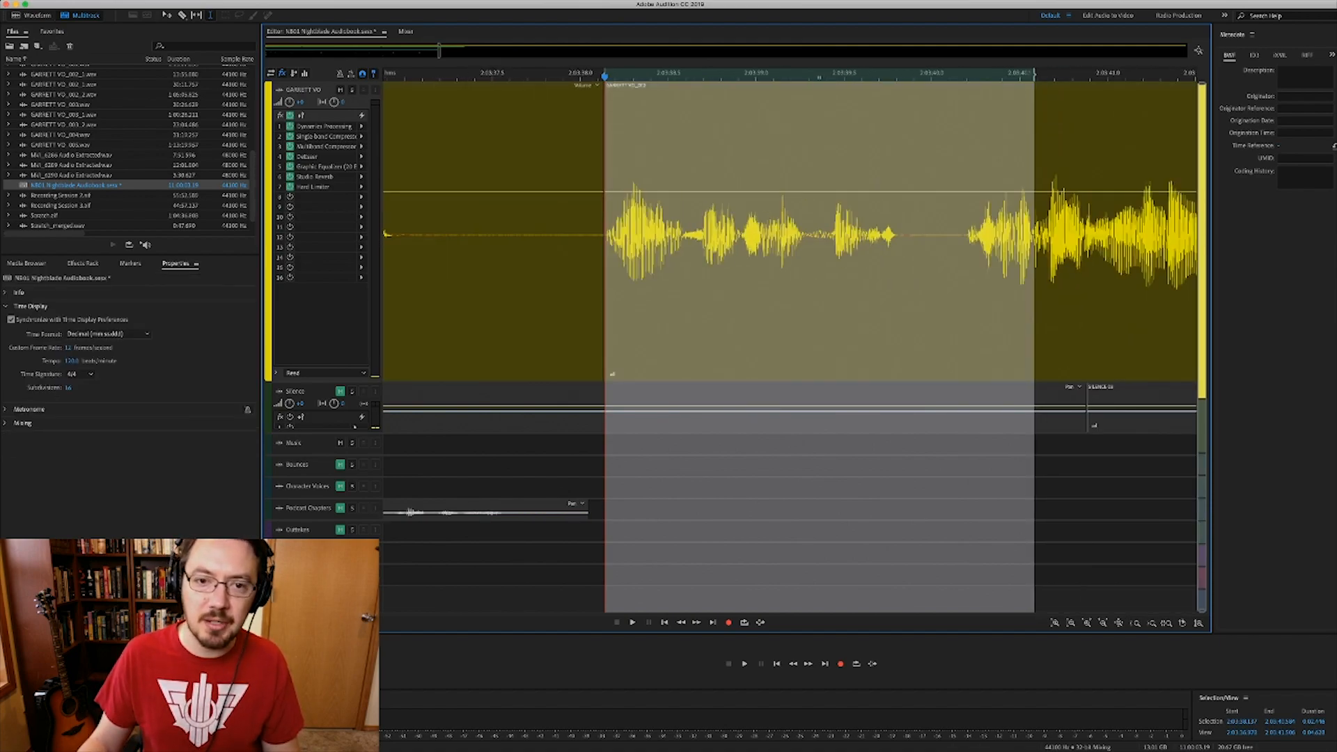
scroll(790, 341, left, 2)
scroll(790, 342, left, 1)
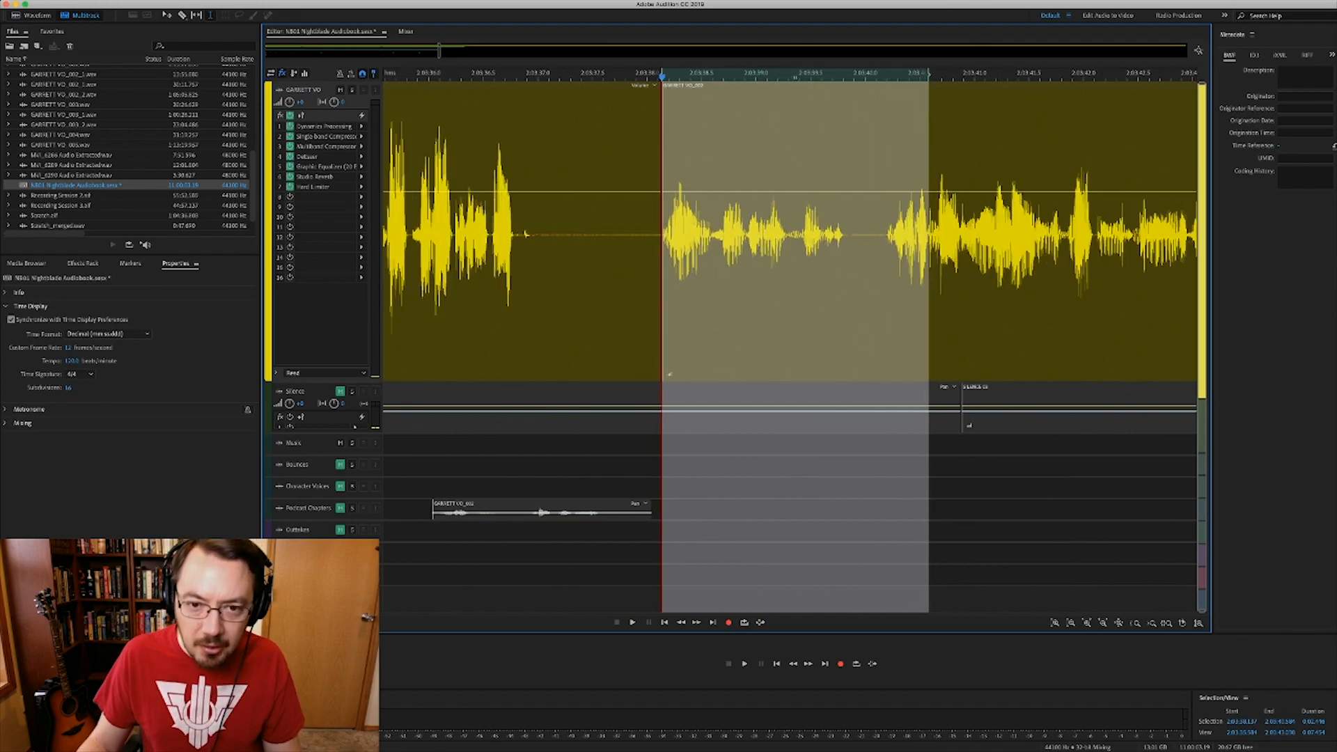
scroll(665, 237, up, 6)
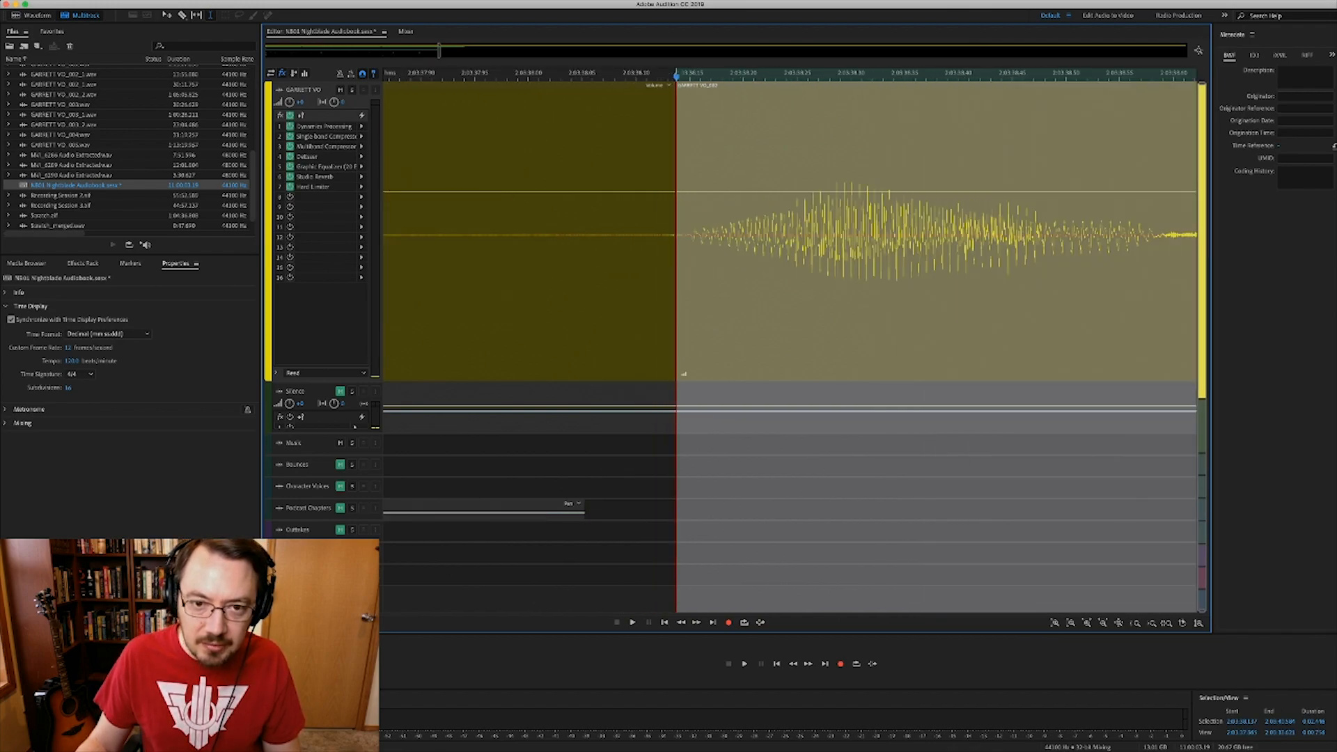
- Play the GARRETT VO_002 narration from 2:03:35.025 across the edit
click(686, 93)
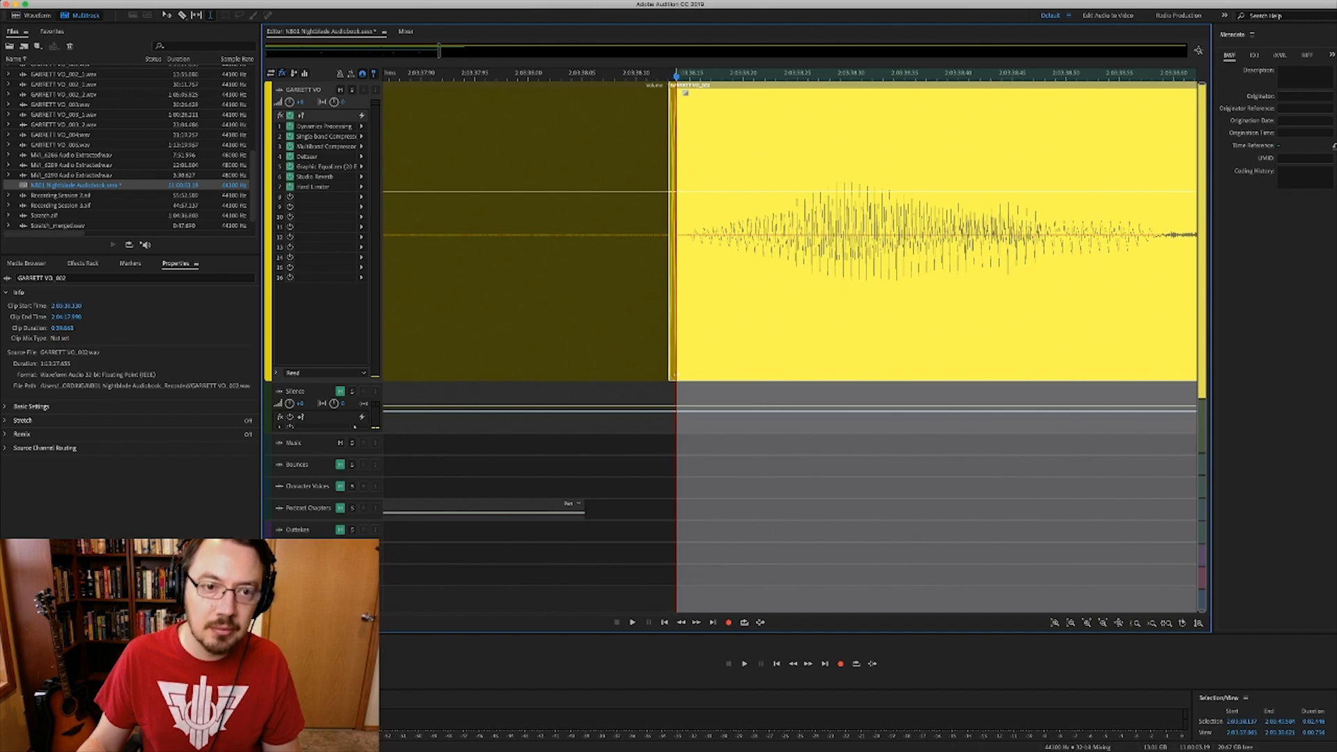
scroll(672, 237, down, 6)
scroll(533, 237, down, 3)
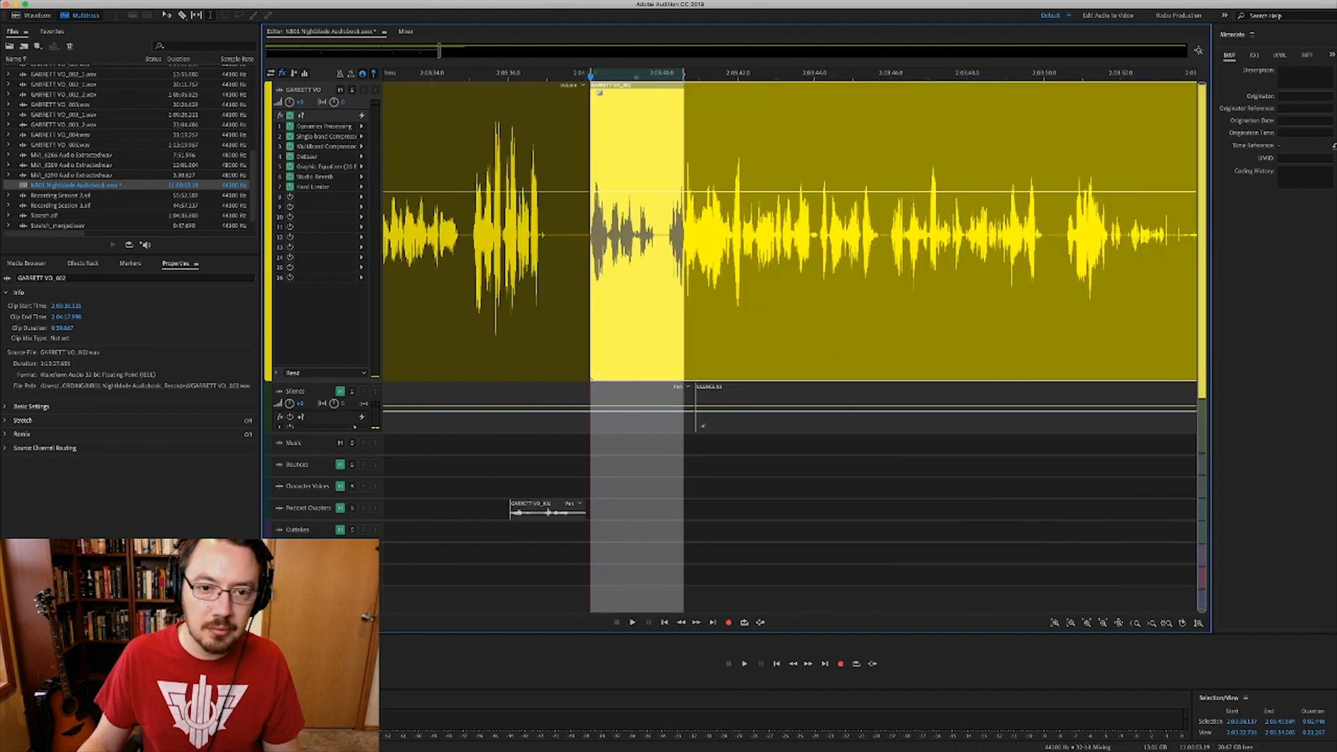
click(471, 237)
key(space)
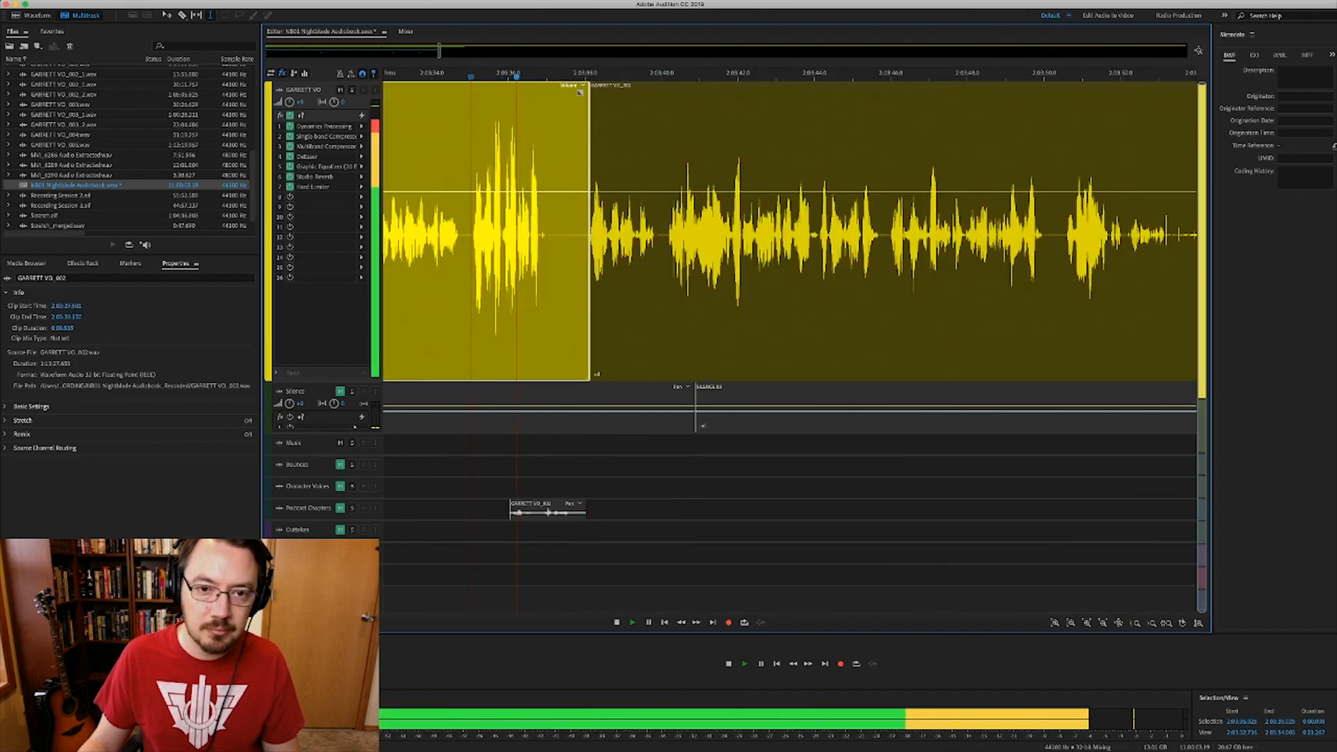
- Stop at the 2:03:38.955 edit, then replay the narration from an earlier line
scroll(574, 237, up, 3)
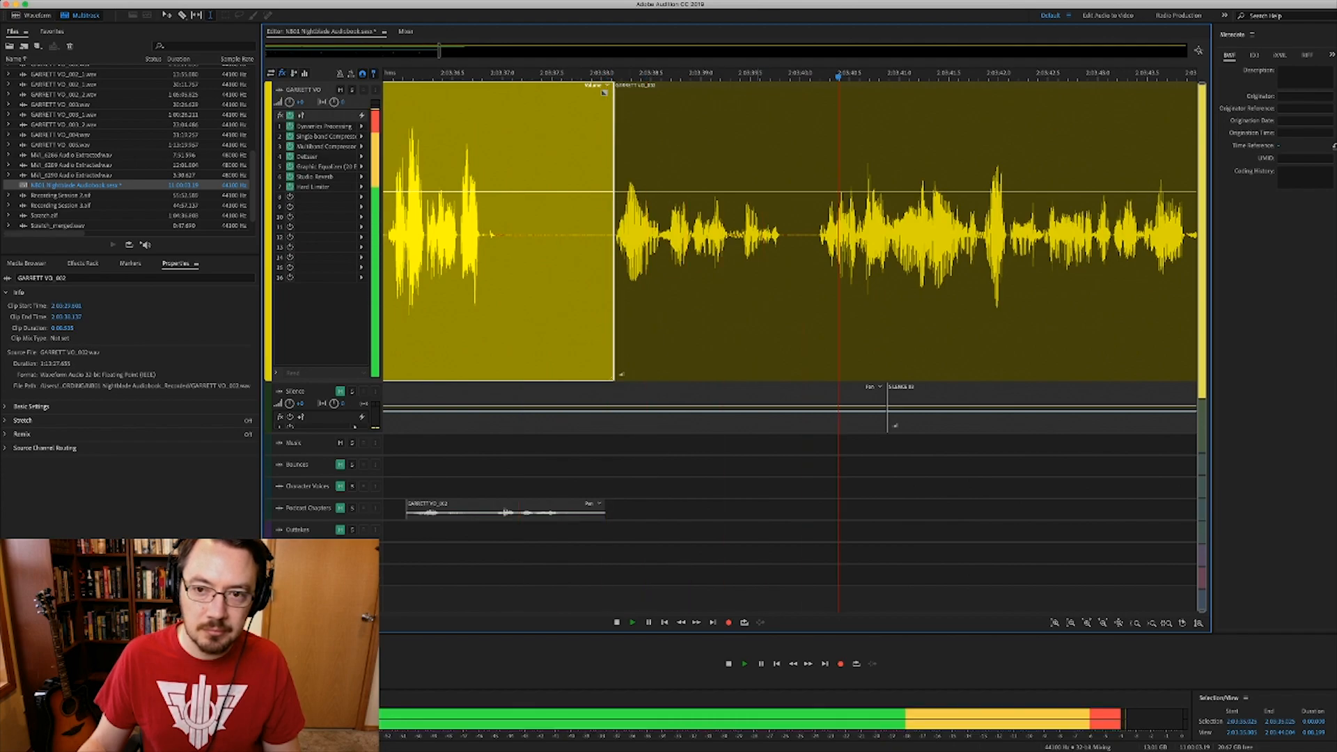
scroll(754, 237, down, 2)
scroll(790, 236, right, 1)
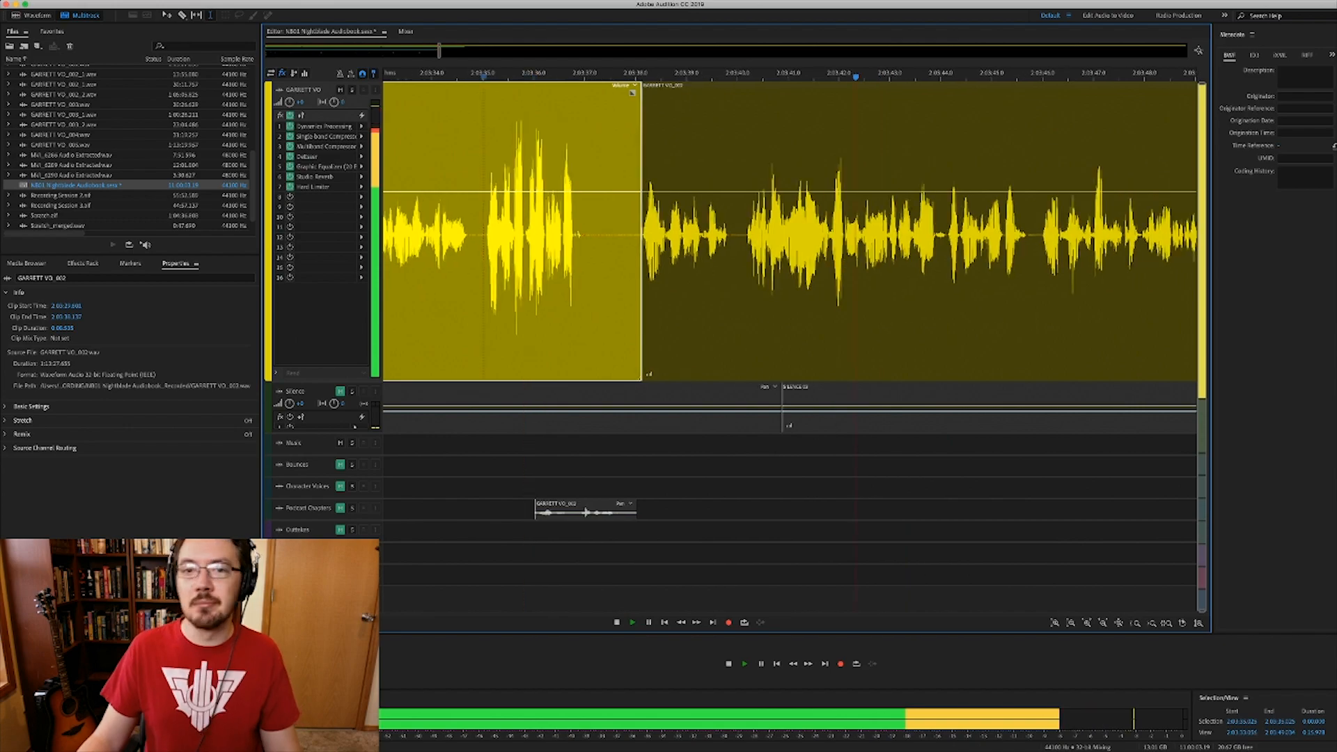
key(space)
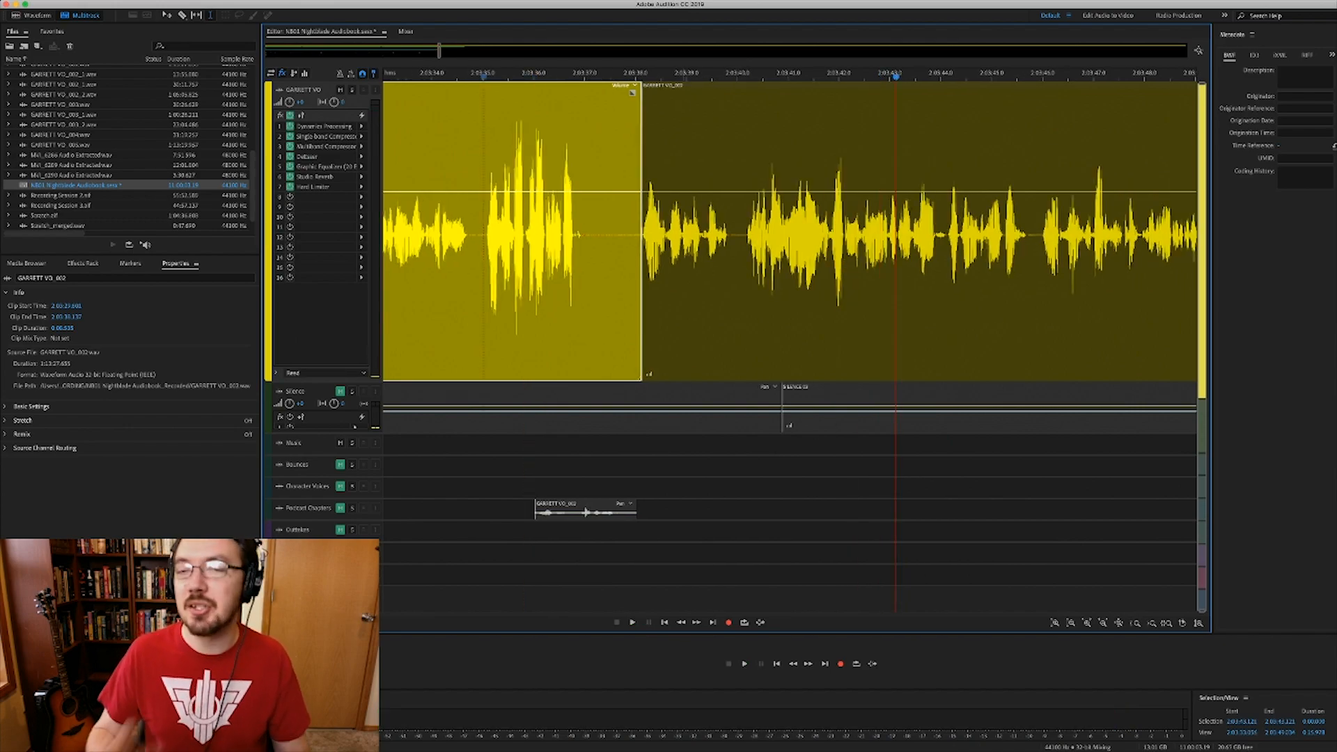
click(684, 237)
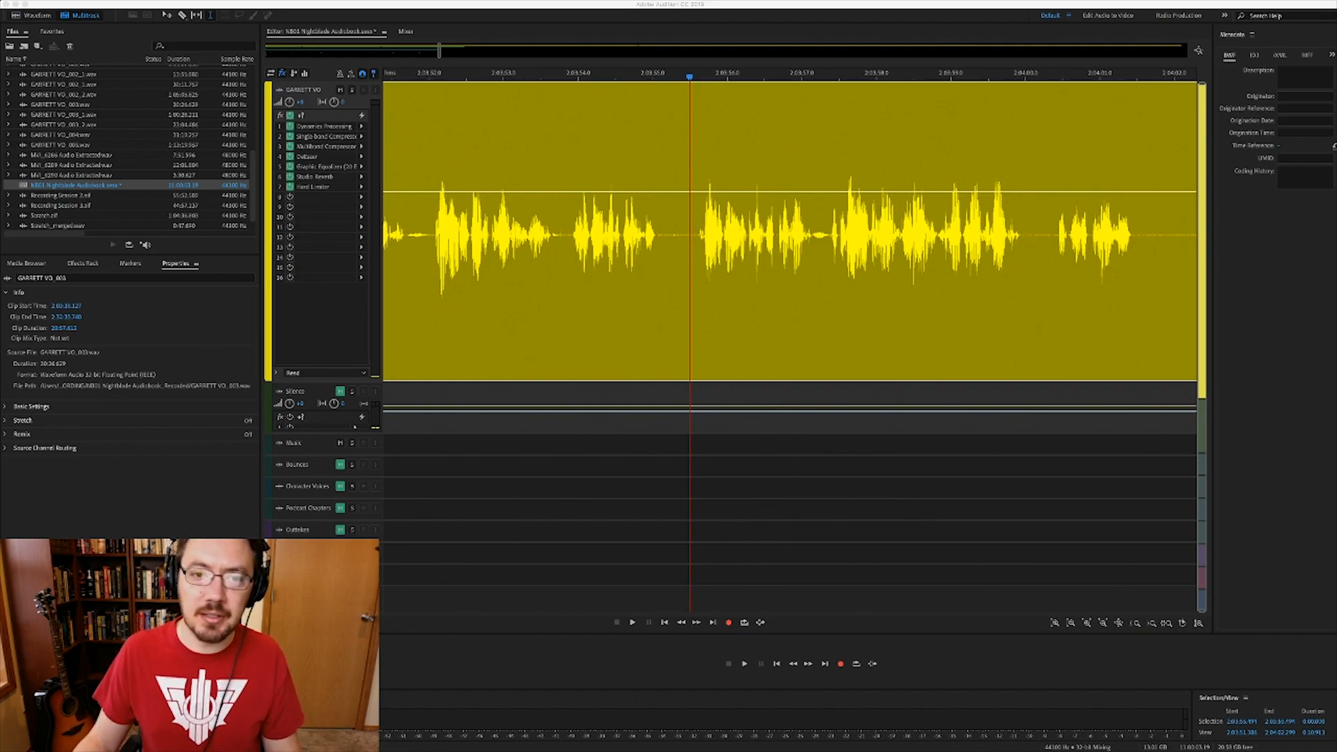
click(696, 293)
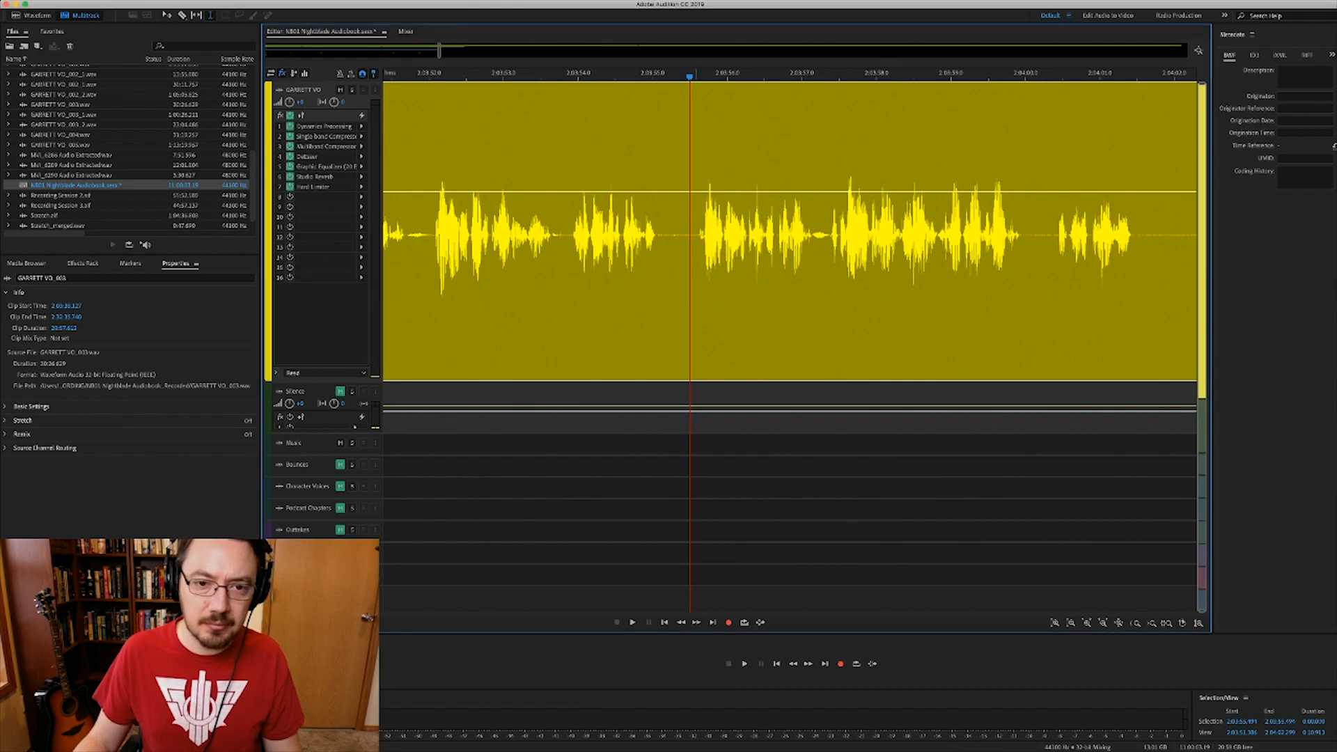
scroll(633, 293, down, 3)
click(560, 292)
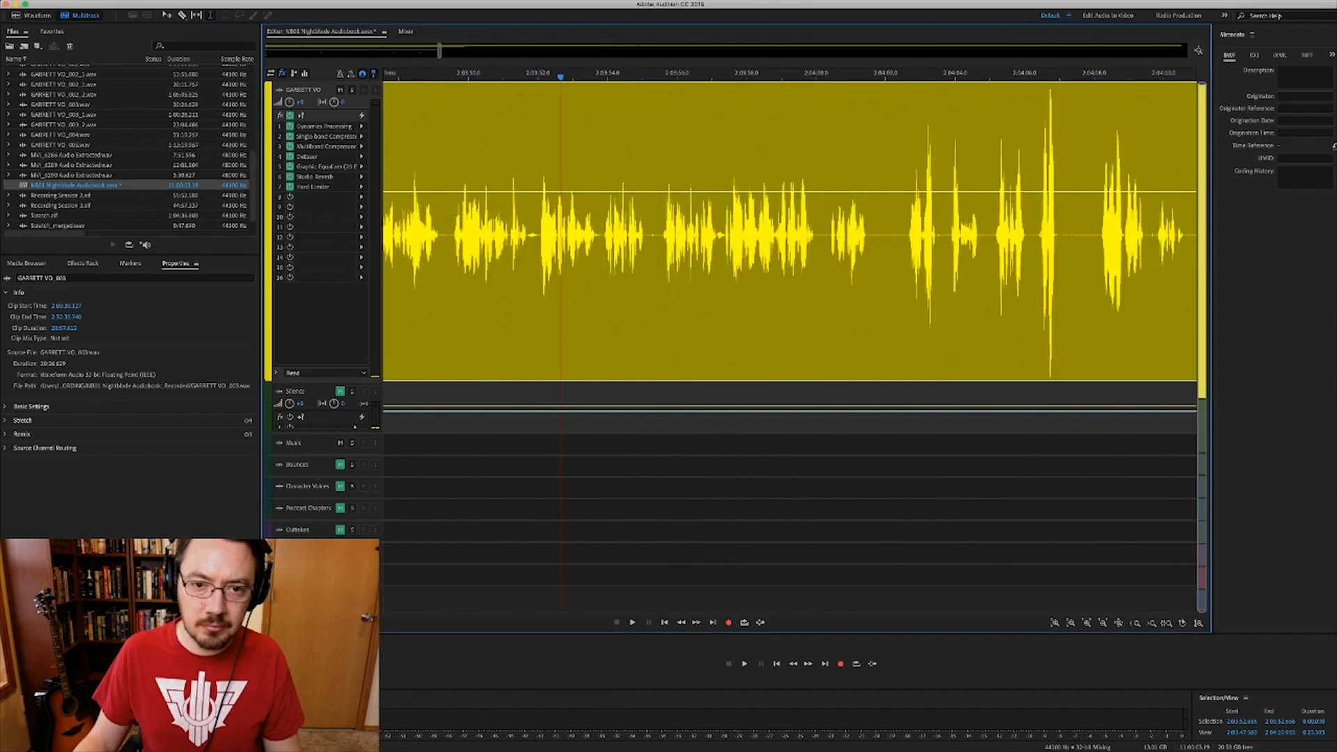
key(space)
scroll(650, 293, up, 3)
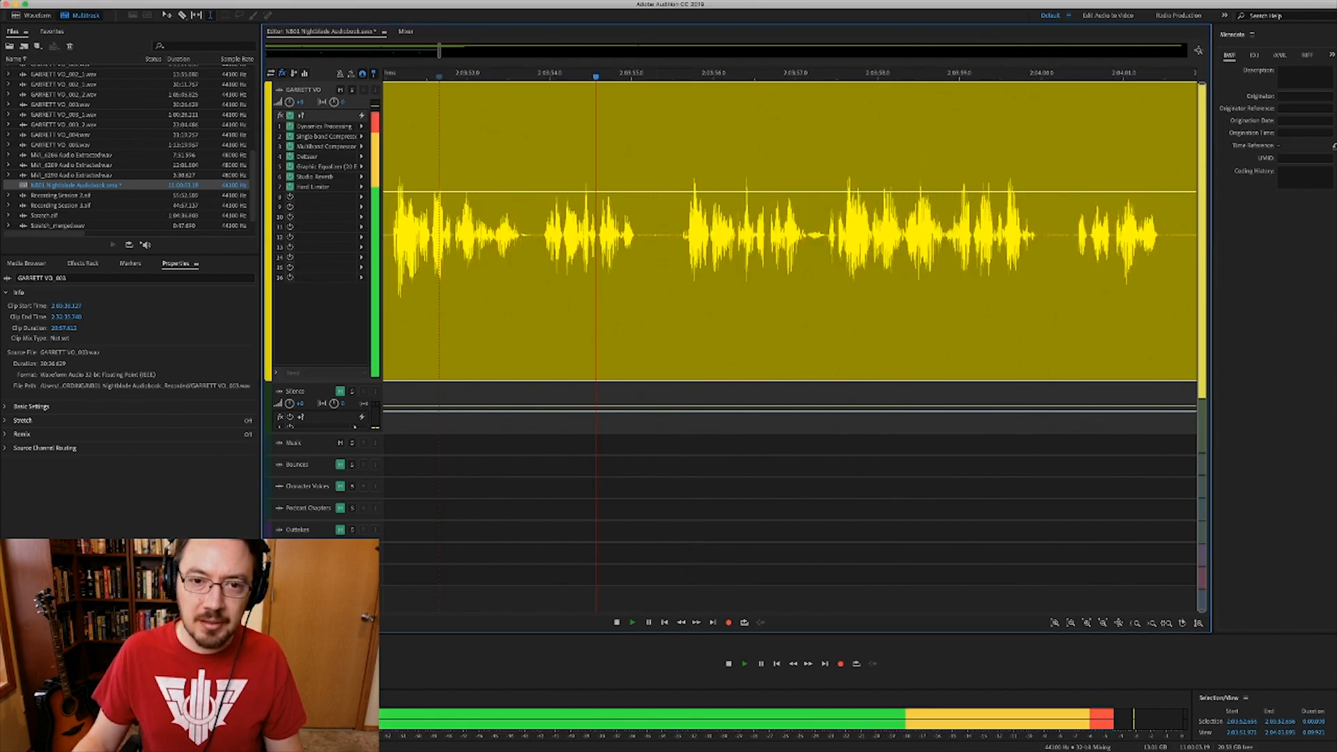
key(space)
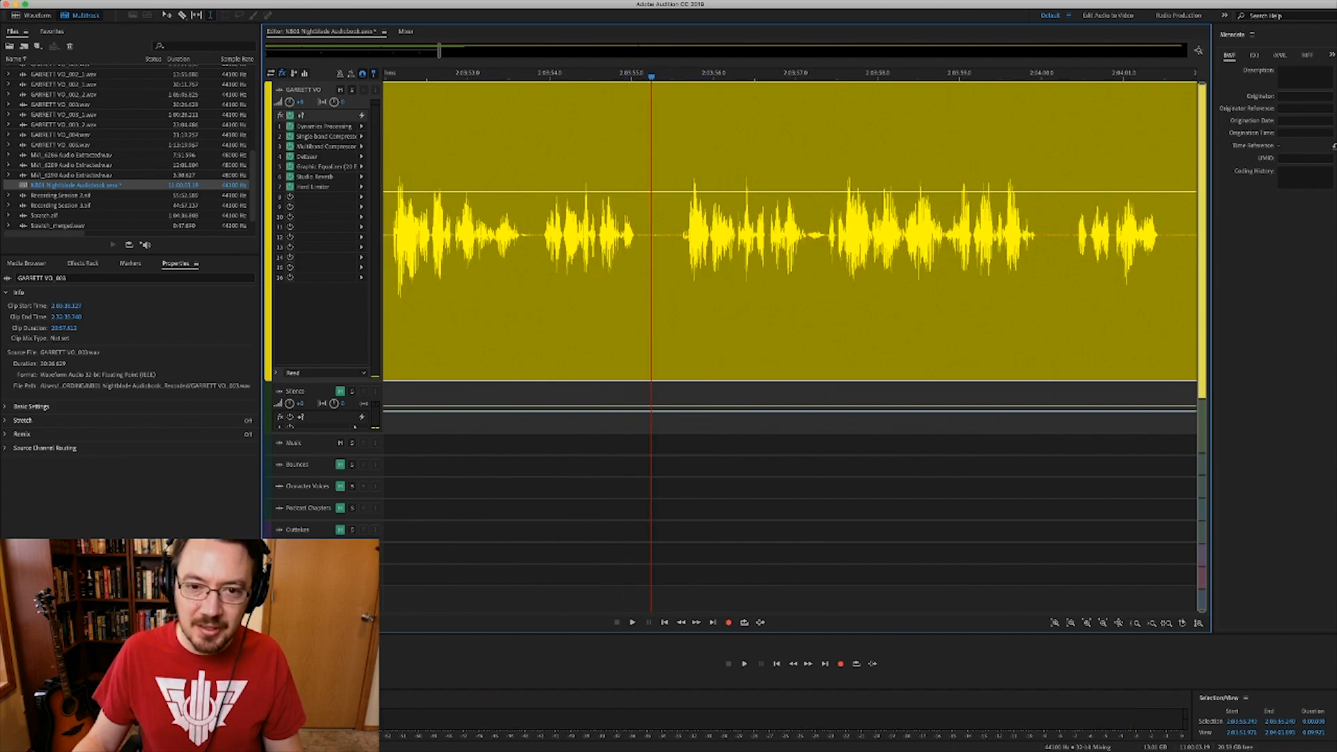
- Audition short ranges in the pause and around 2:04:00, returning to 2:03:55.265
drag(641, 293, 676, 293)
key(space)
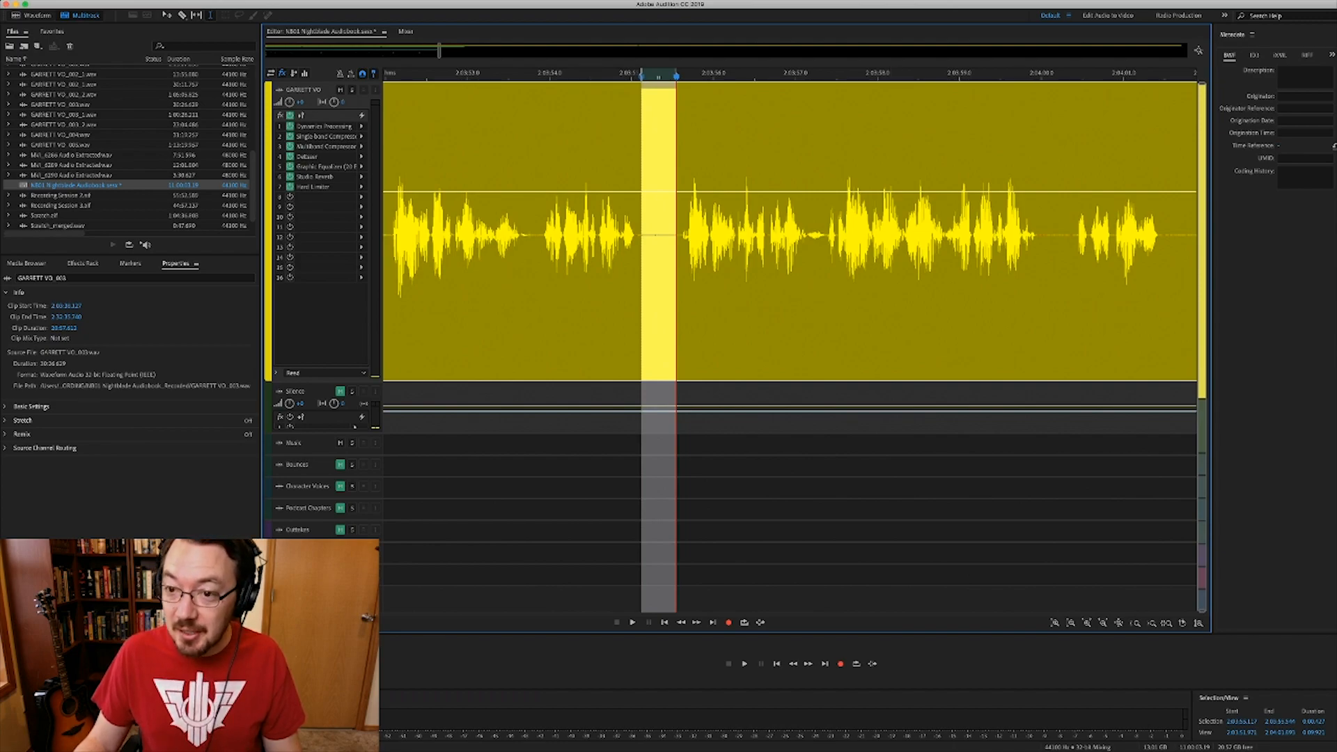
click(842, 293)
scroll(842, 293, down, 2)
scroll(842, 292, right, 3)
scroll(842, 293, right, 1)
drag(934, 229, 909, 230)
key(space)
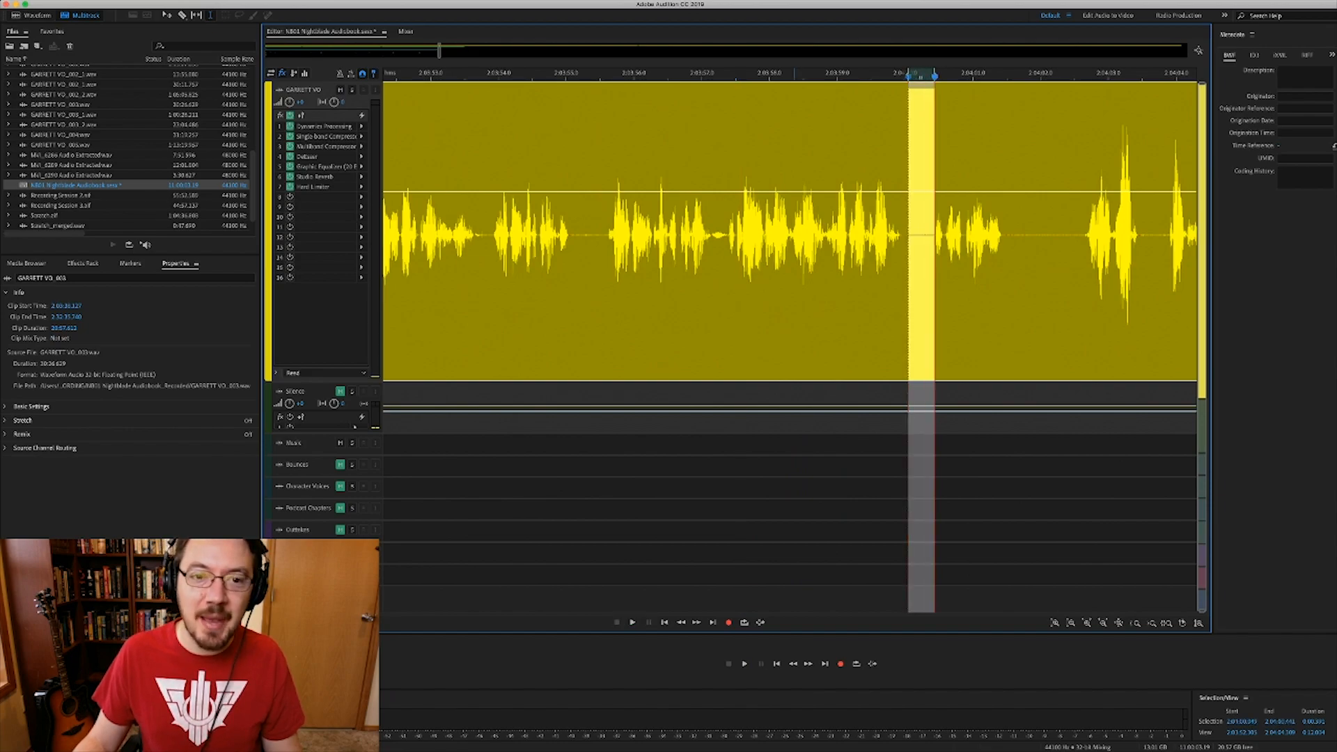
click(609, 265)
click(584, 265)
- Replay from 2:03:48.382, zoom in, and select the pause near 2:03:55.4 as a range
scroll(584, 265, up, 3)
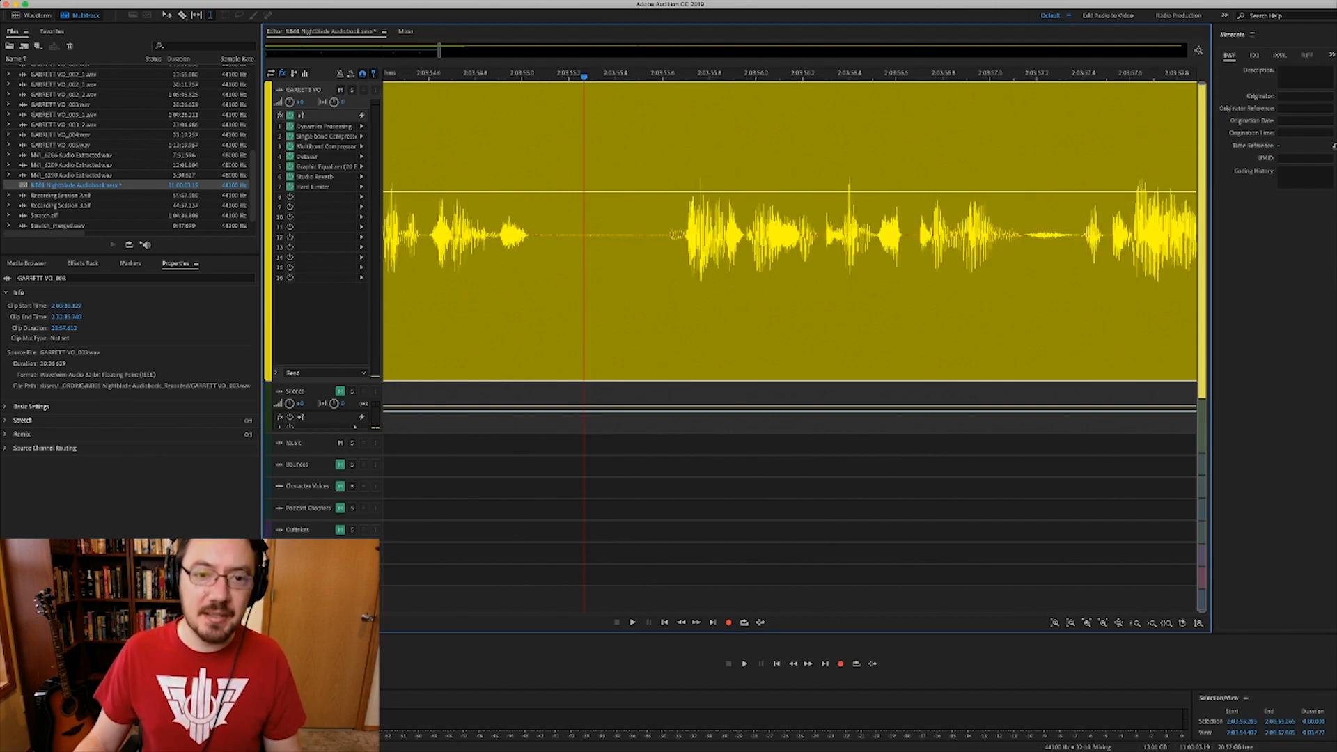
scroll(880, 265, down, 3)
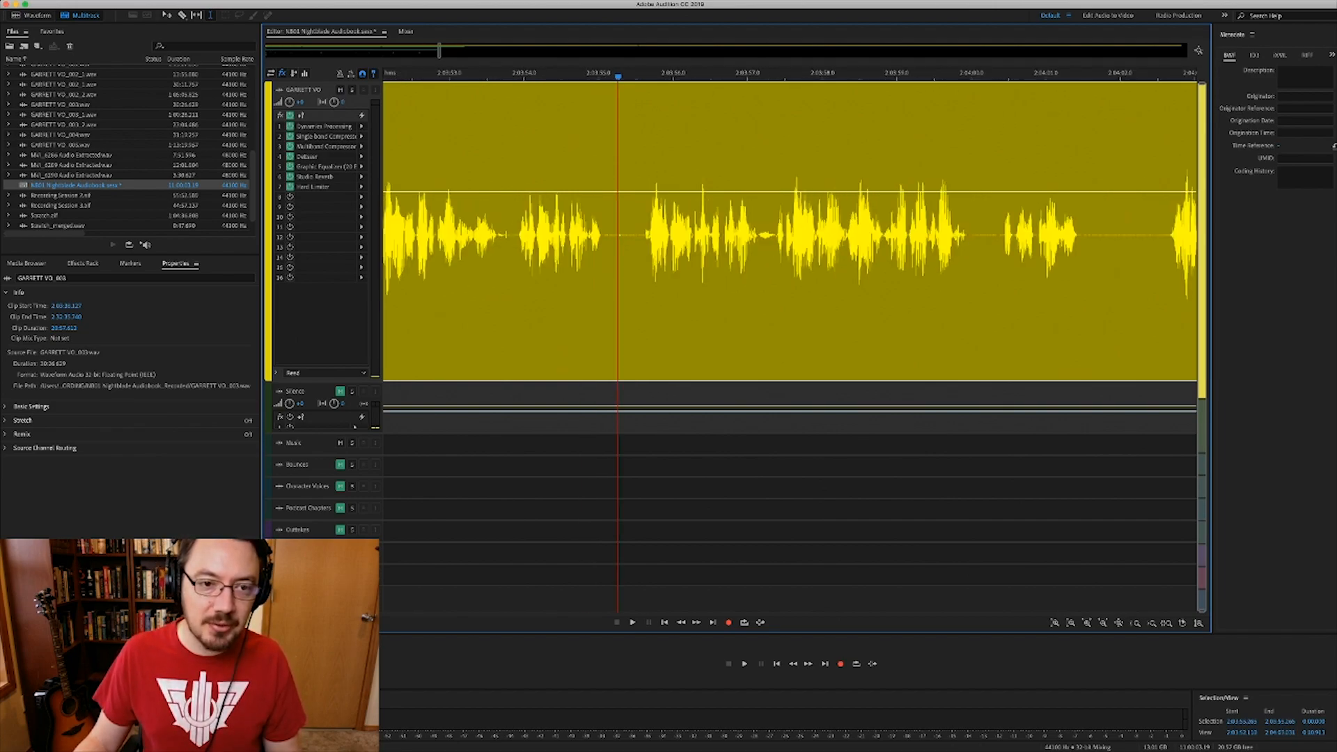
scroll(880, 264, down, 3)
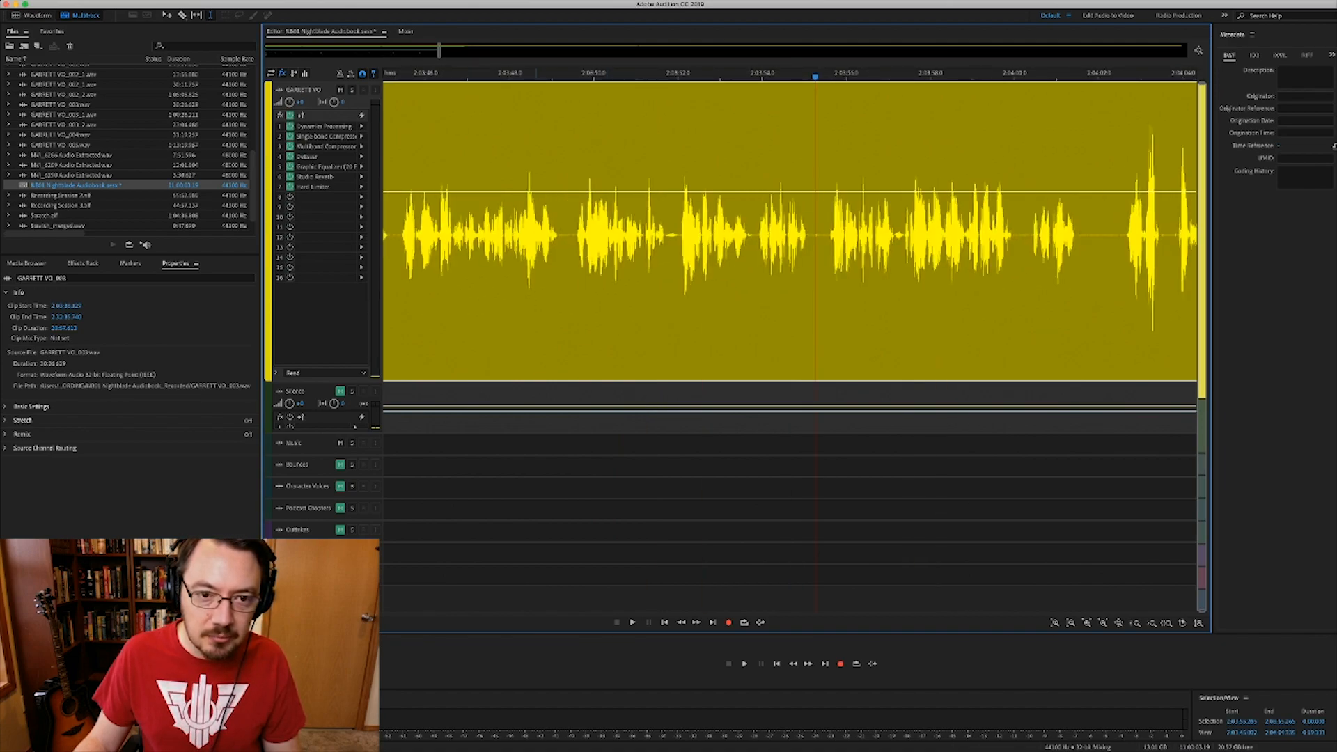
click(526, 278)
key(space)
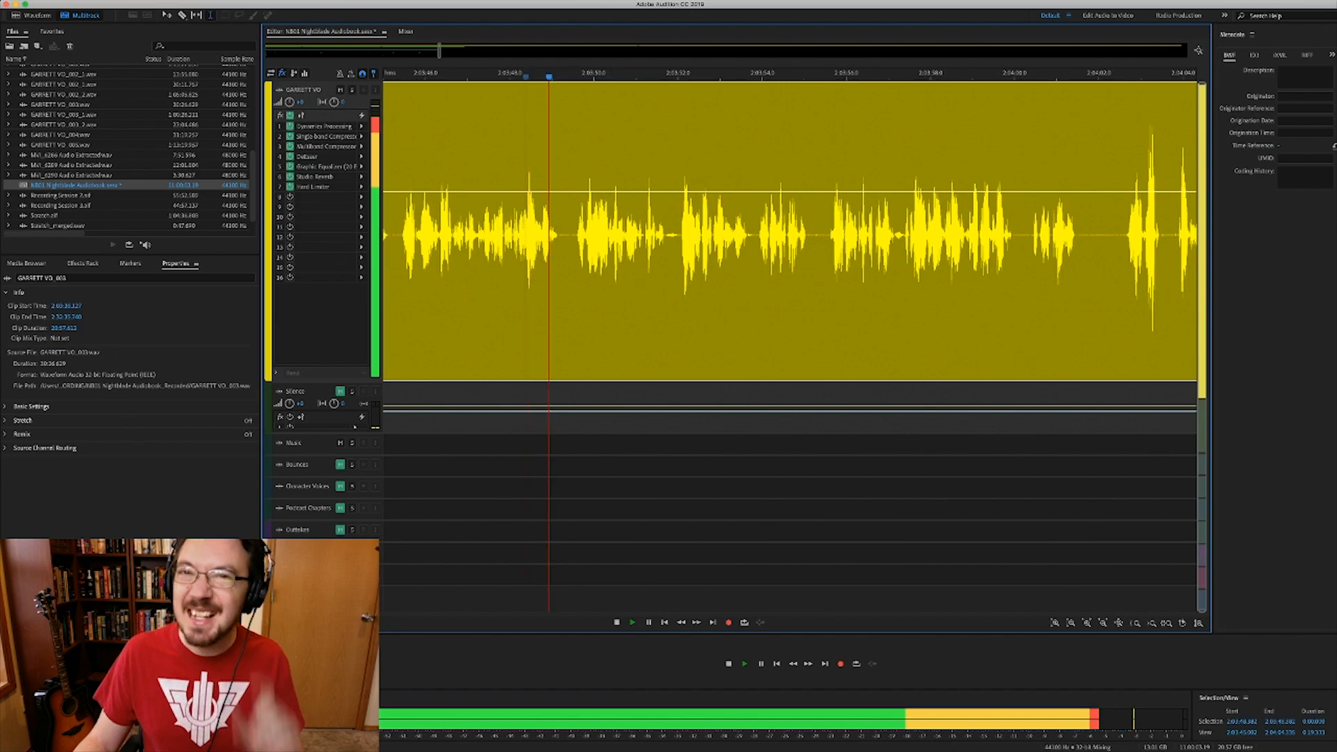
key(space)
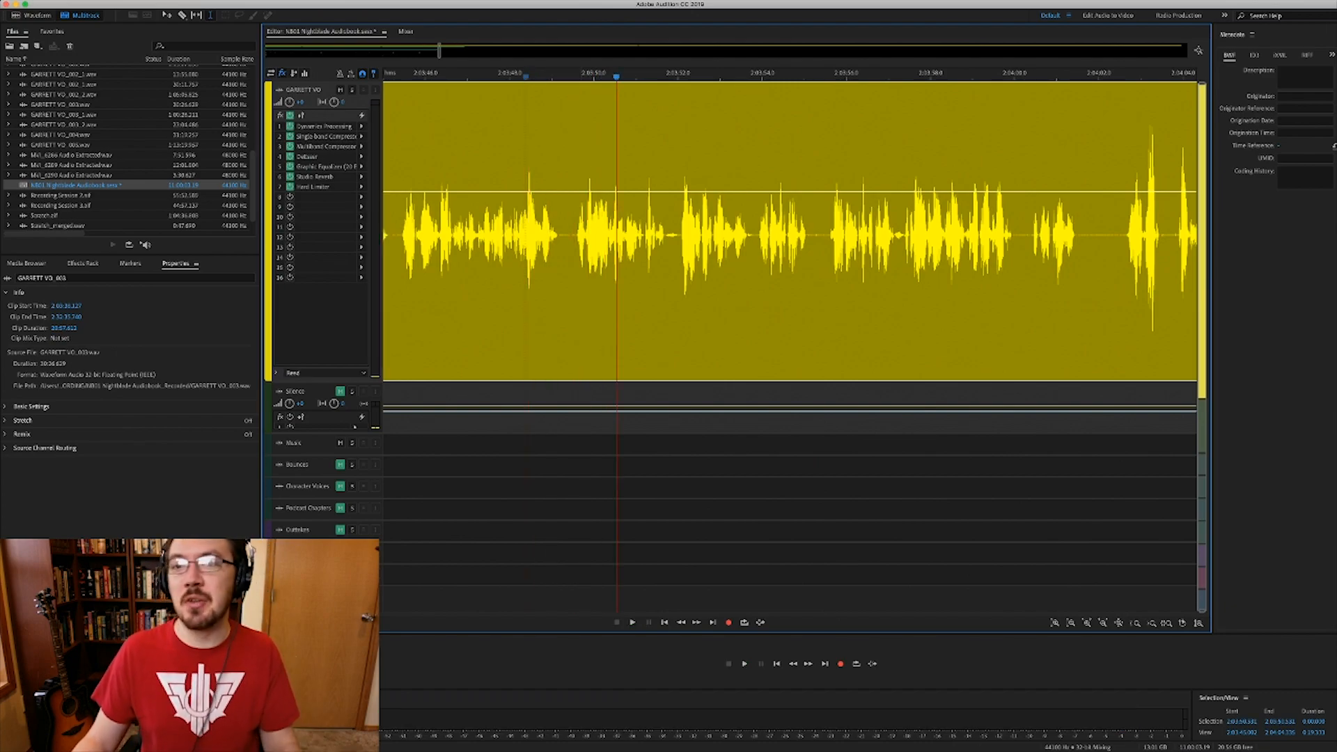
click(820, 279)
key(=)
key(=)
key(=)
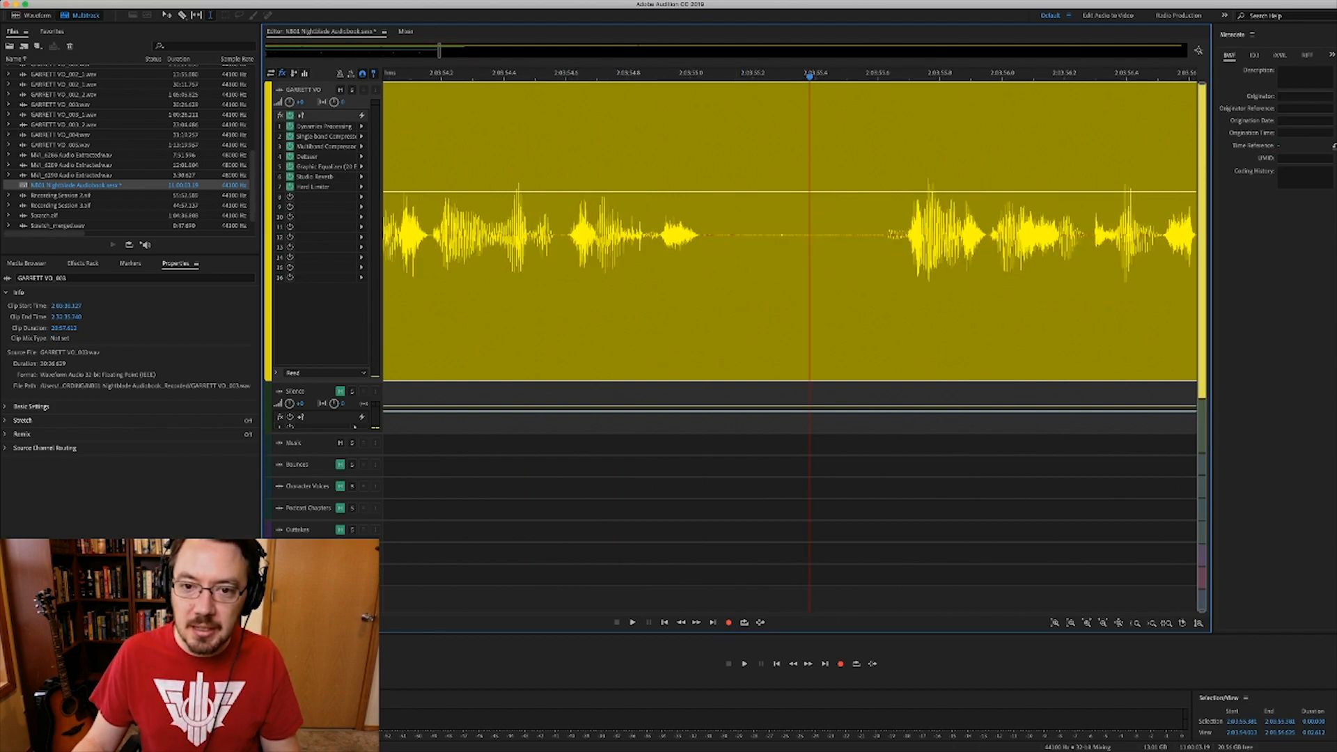
drag(732, 279, 854, 279)
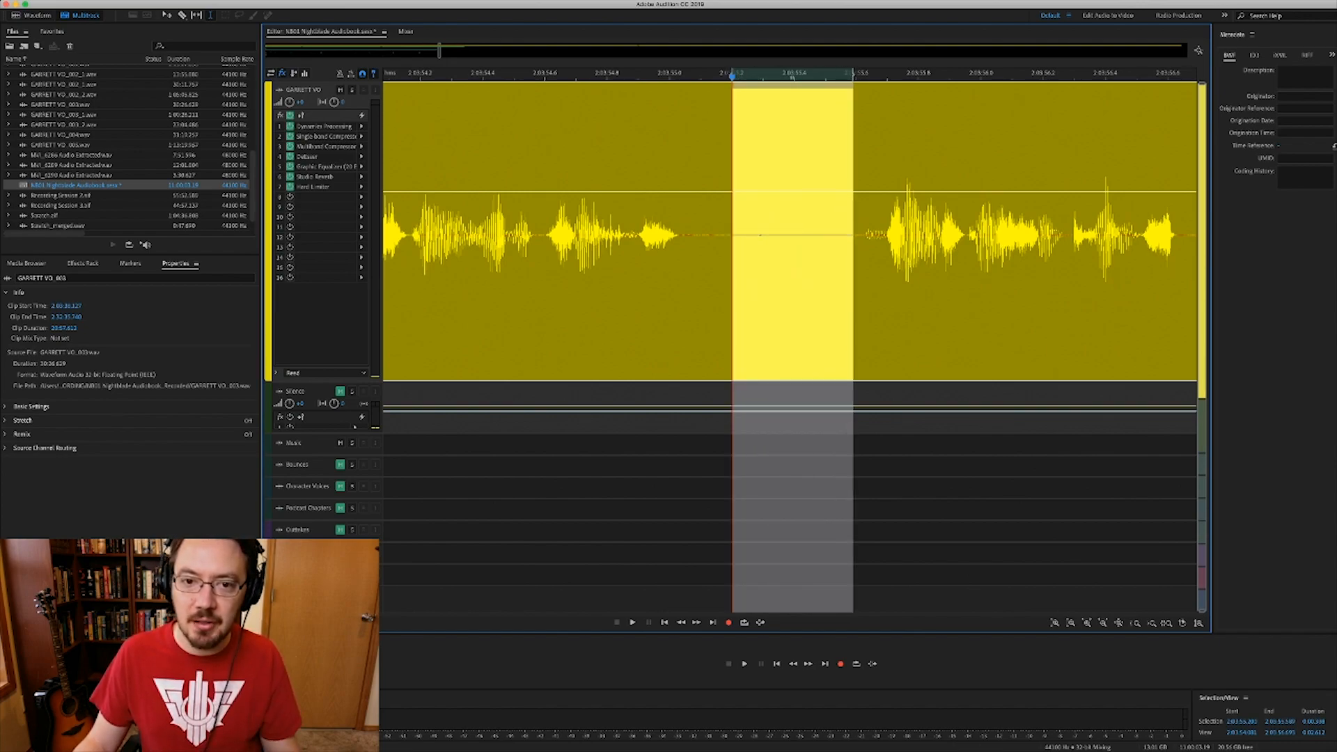
- Delete the marked pause from the GARRETT VO clip, leaving a gap near 2:03:55
key(Delete)
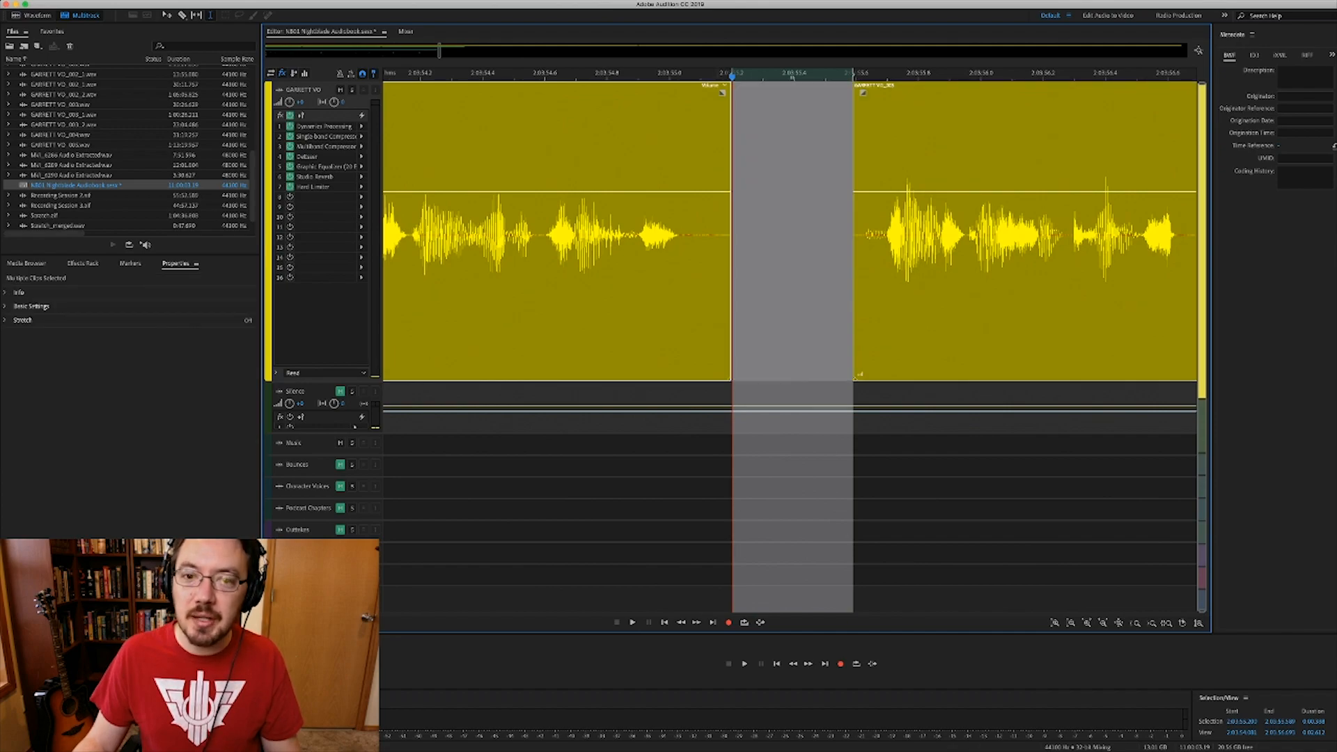
drag(601, 279, 695, 279)
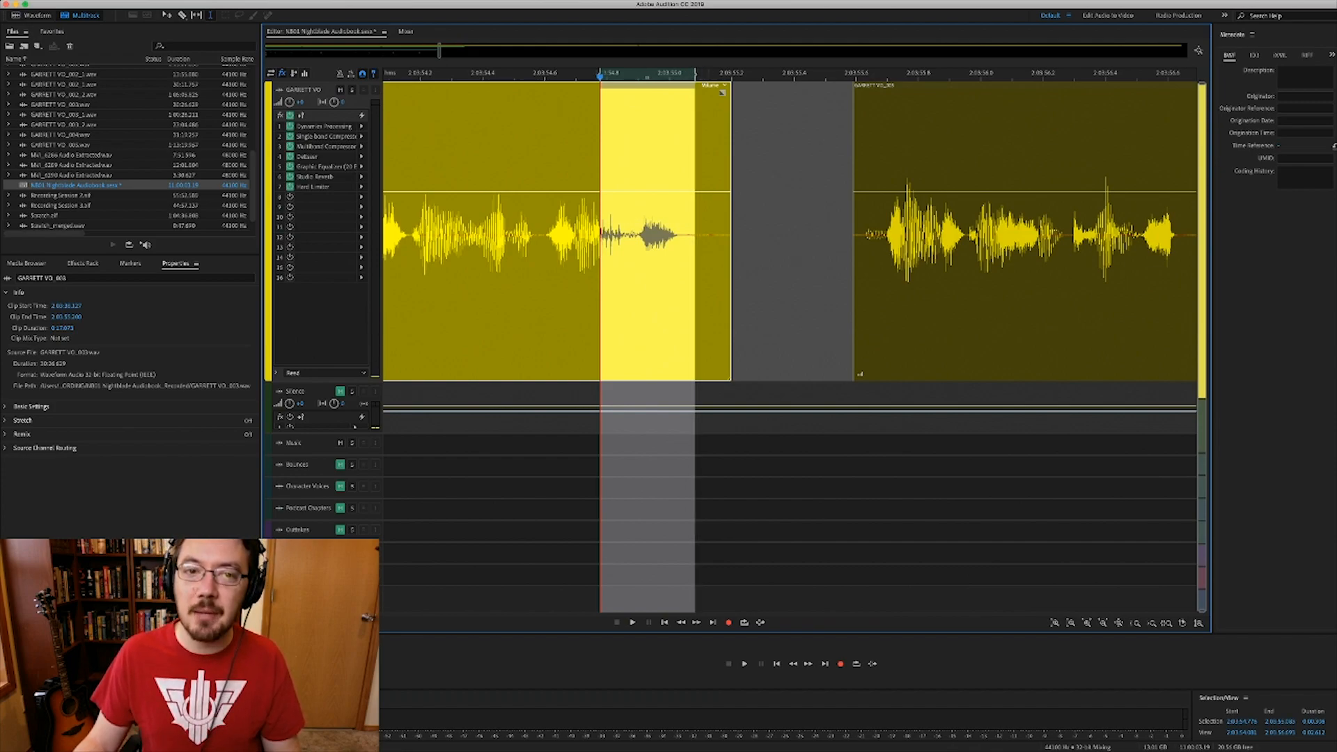
click(704, 279)
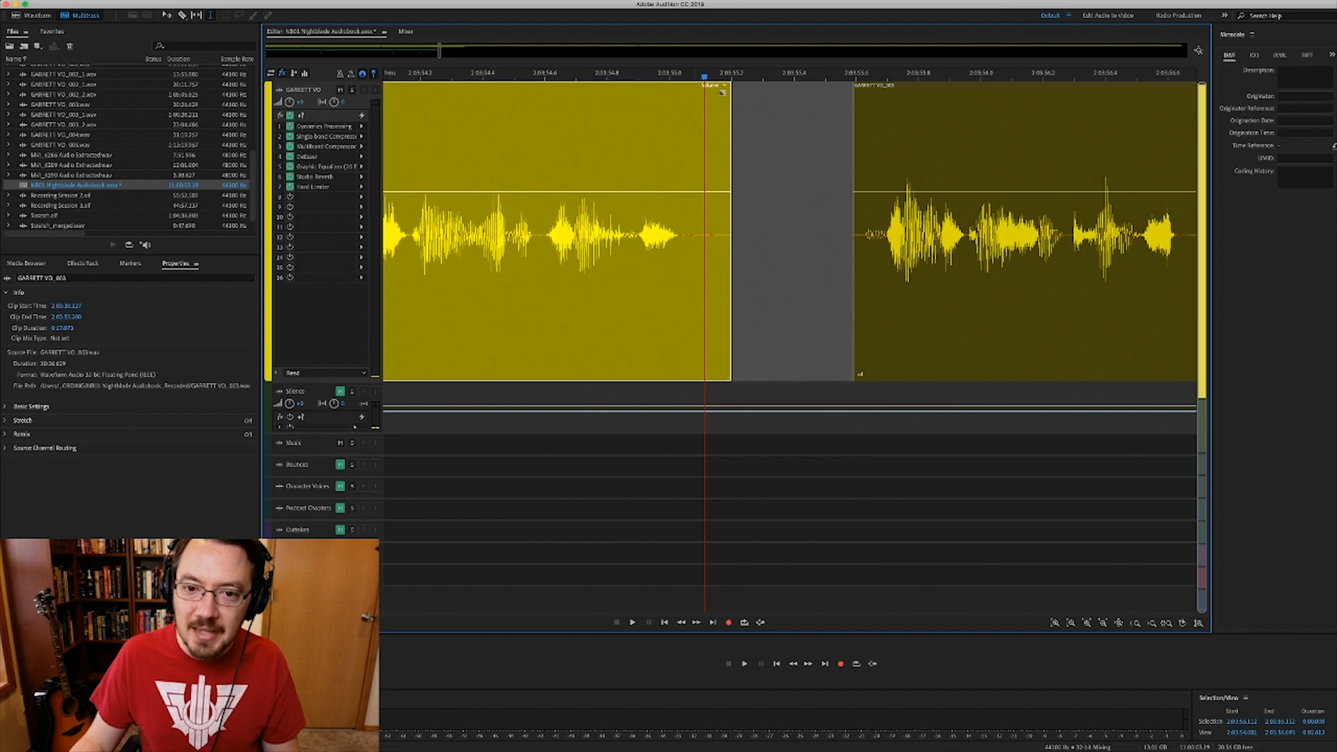
drag(653, 279, 698, 279)
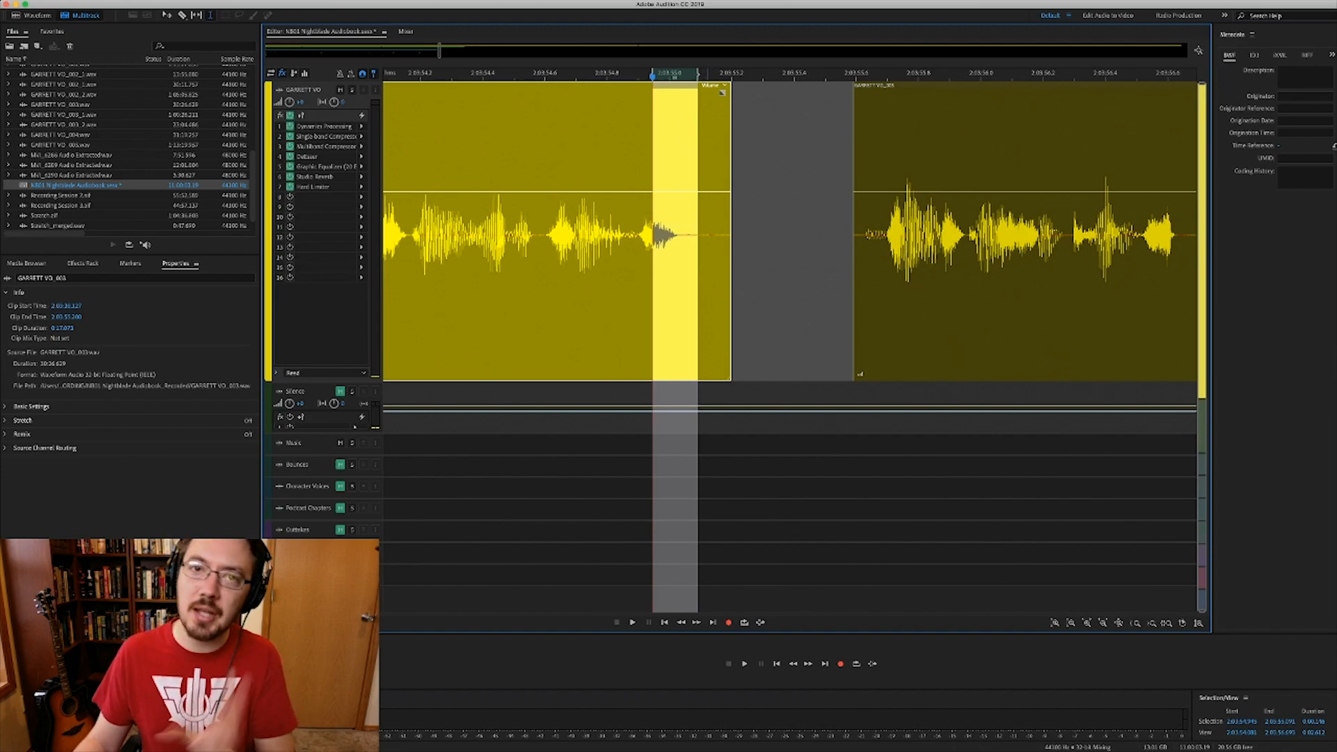
click(708, 278)
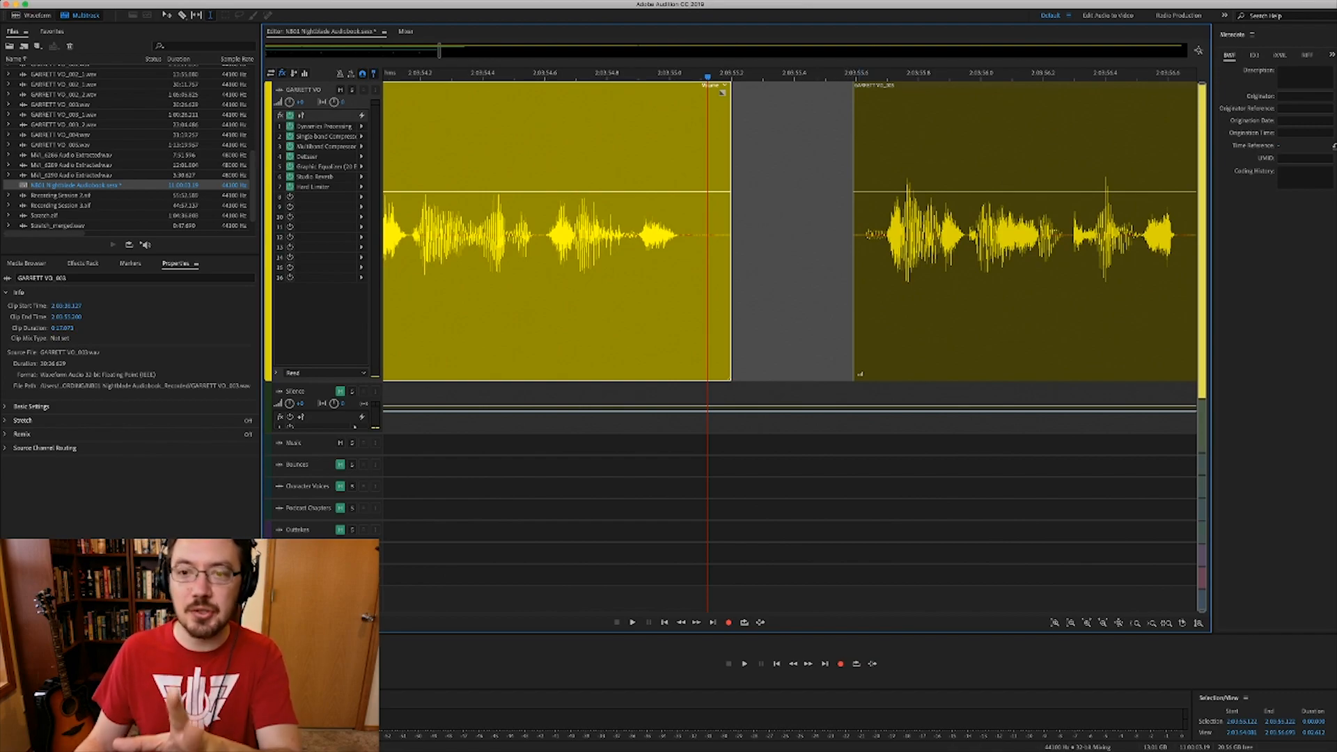
- Fill the gap between the two voice clips with a crossfaded room-tone silence clip
click(864, 92)
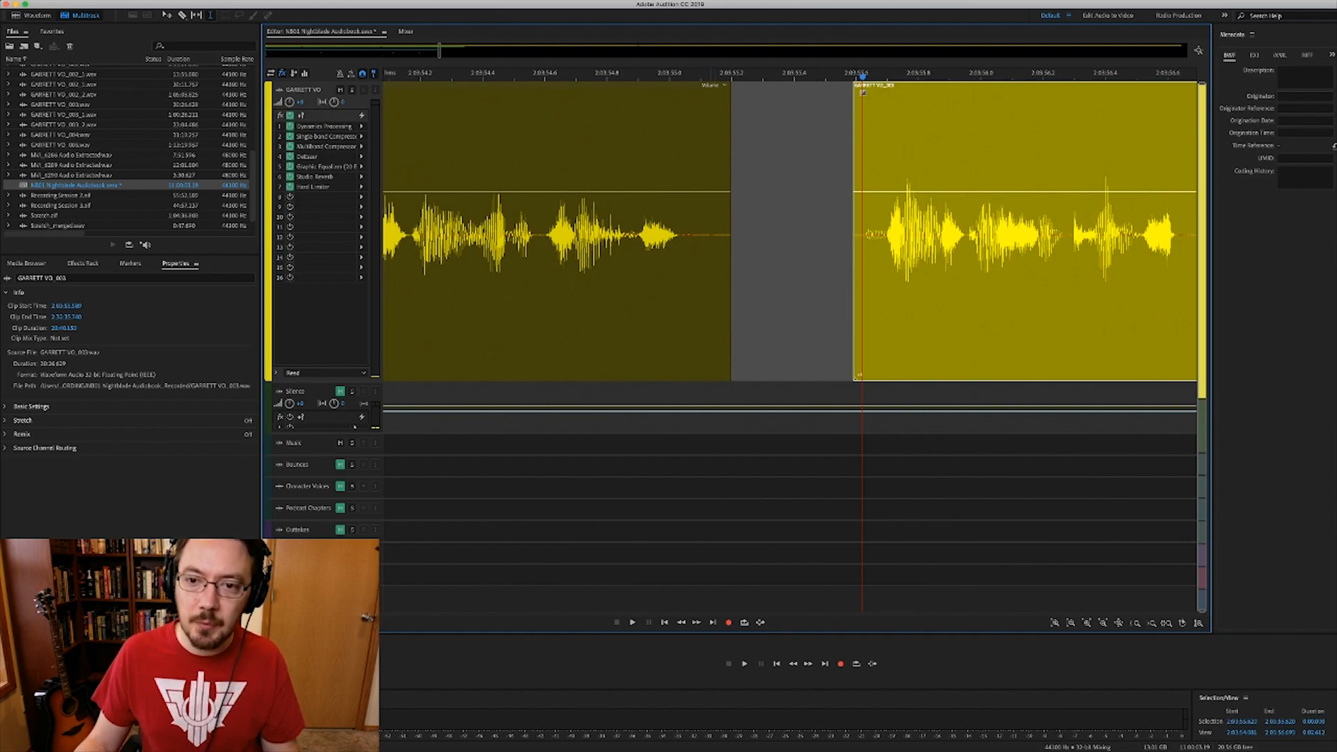
drag(708, 223, 862, 222)
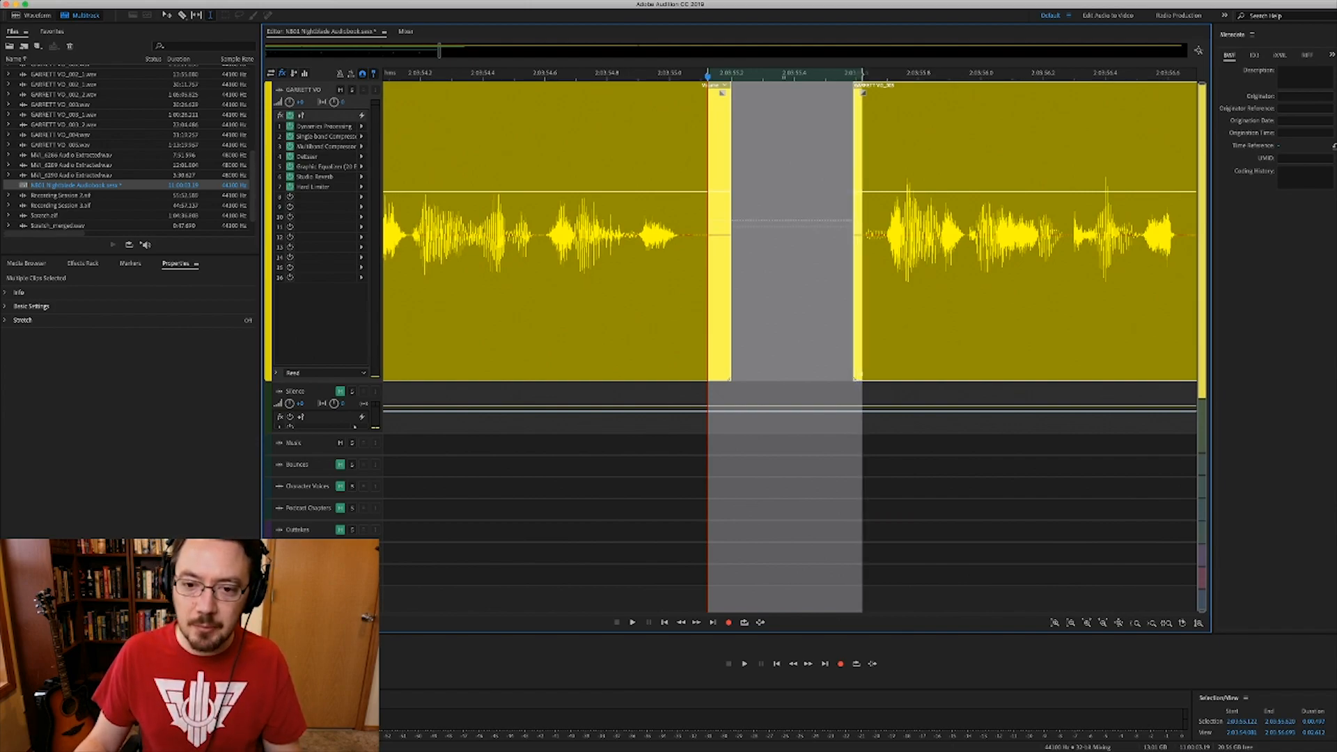
drag(786, 411, 786, 300)
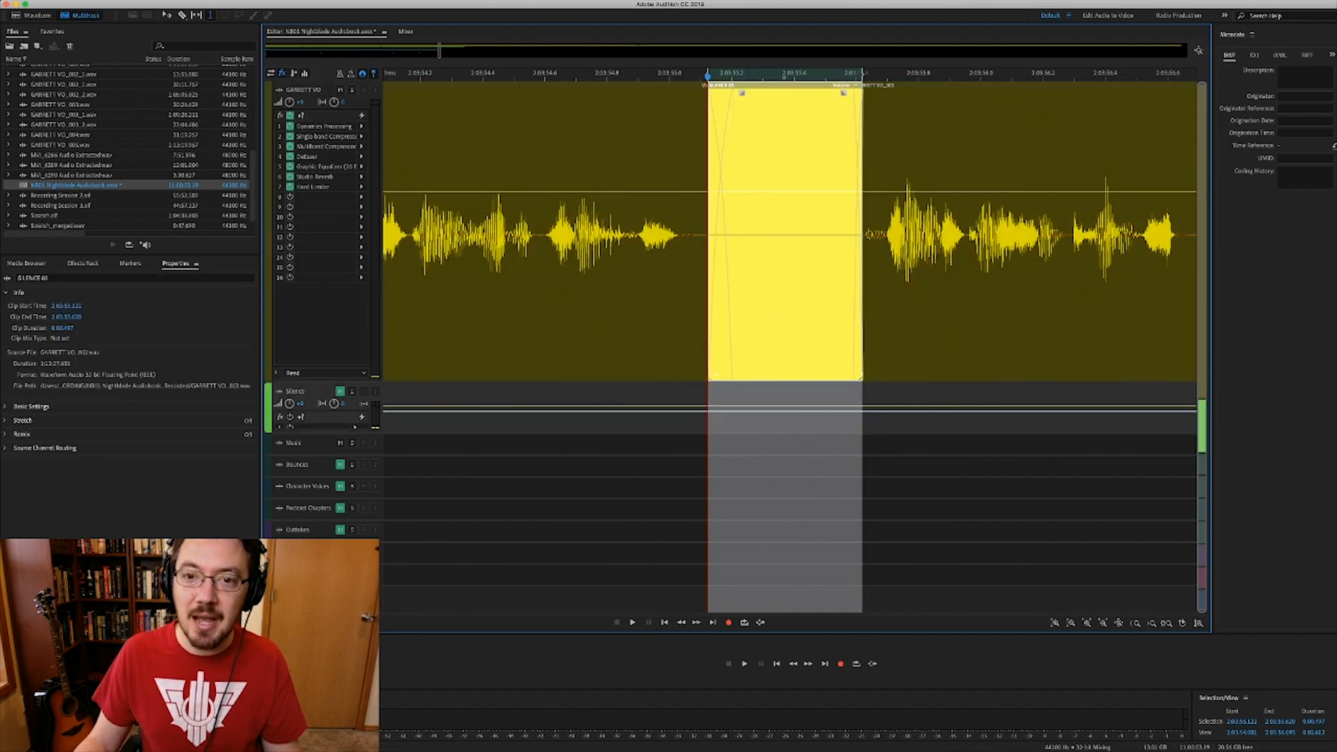
click(826, 300)
key(minus)
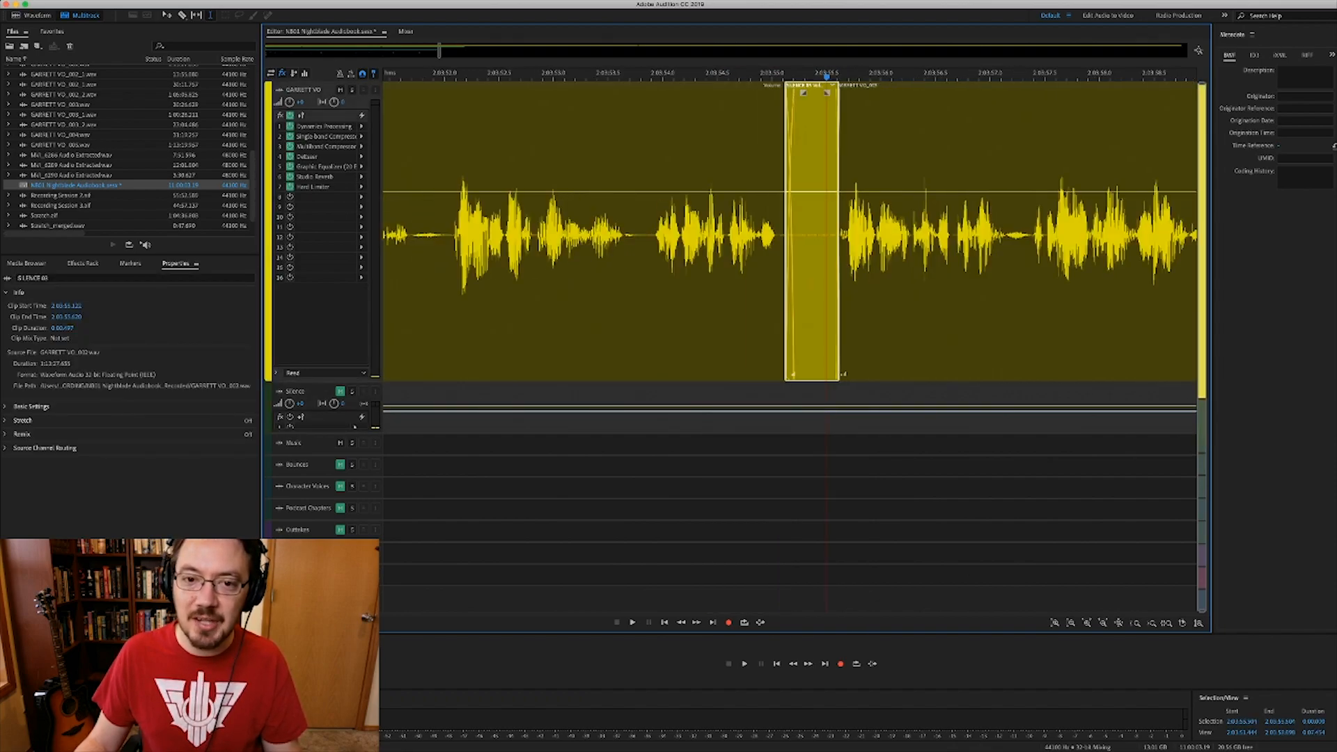
key(minus)
click(697, 300)
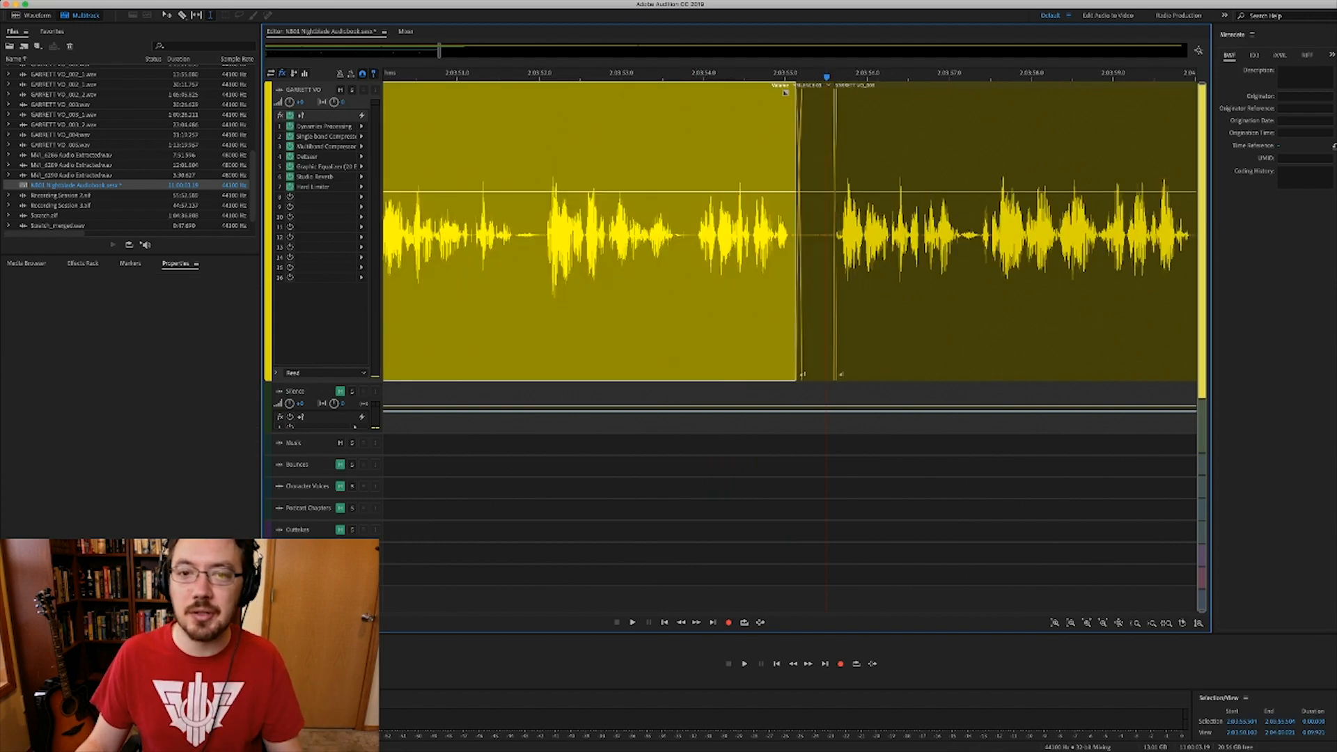
key(space)
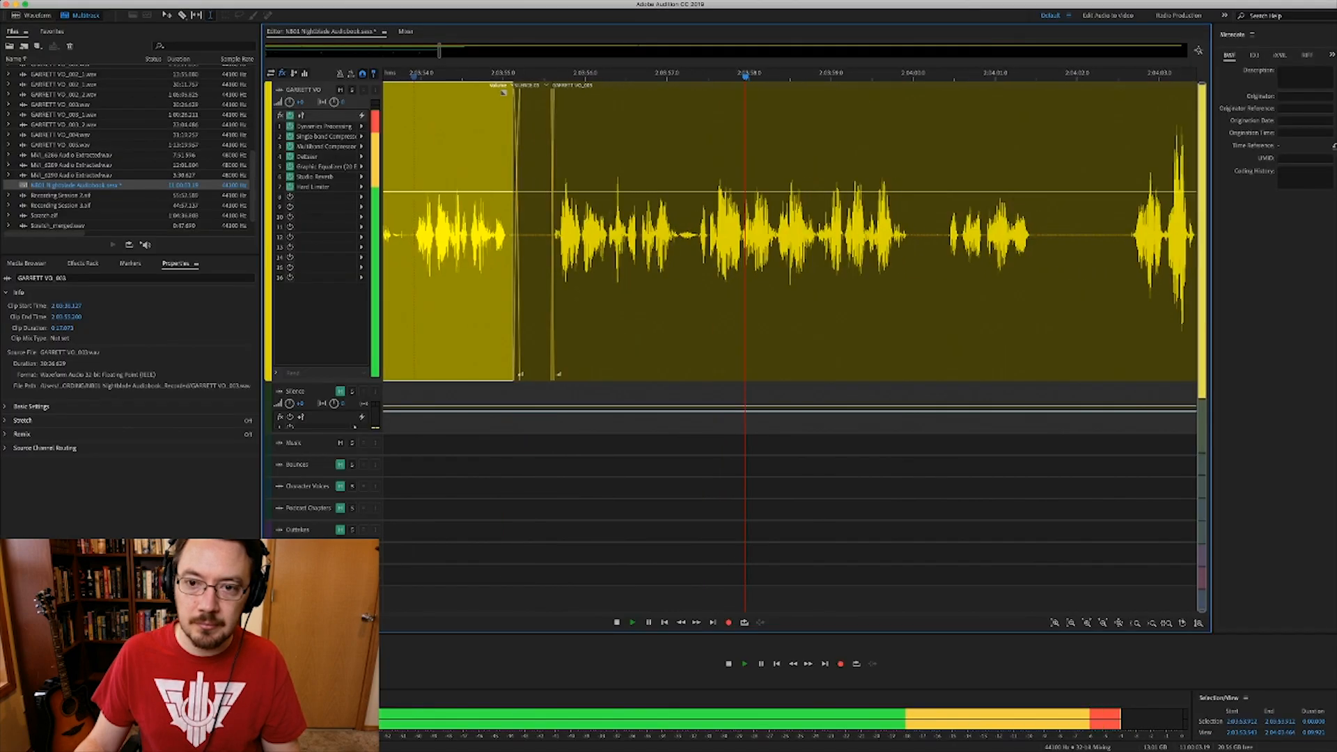
key(space)
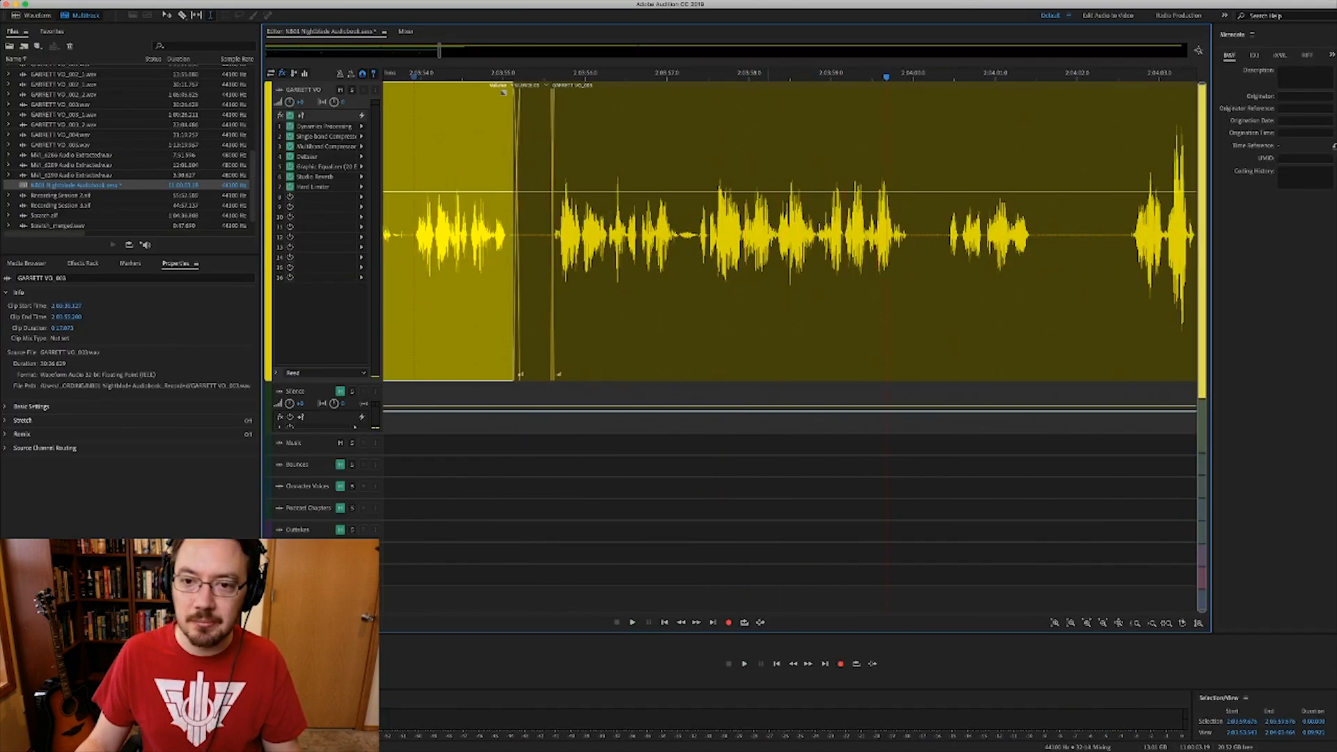
key(space)
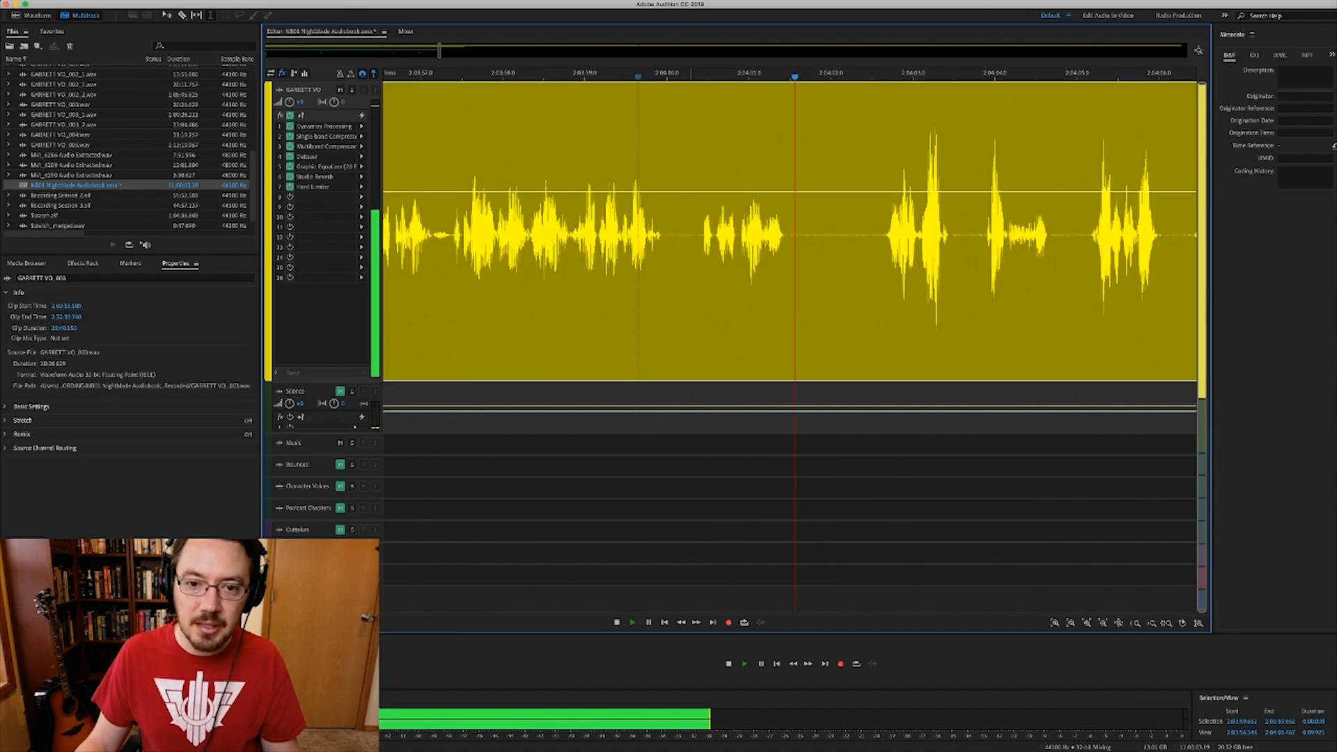
key(space)
key(=)
key(=)
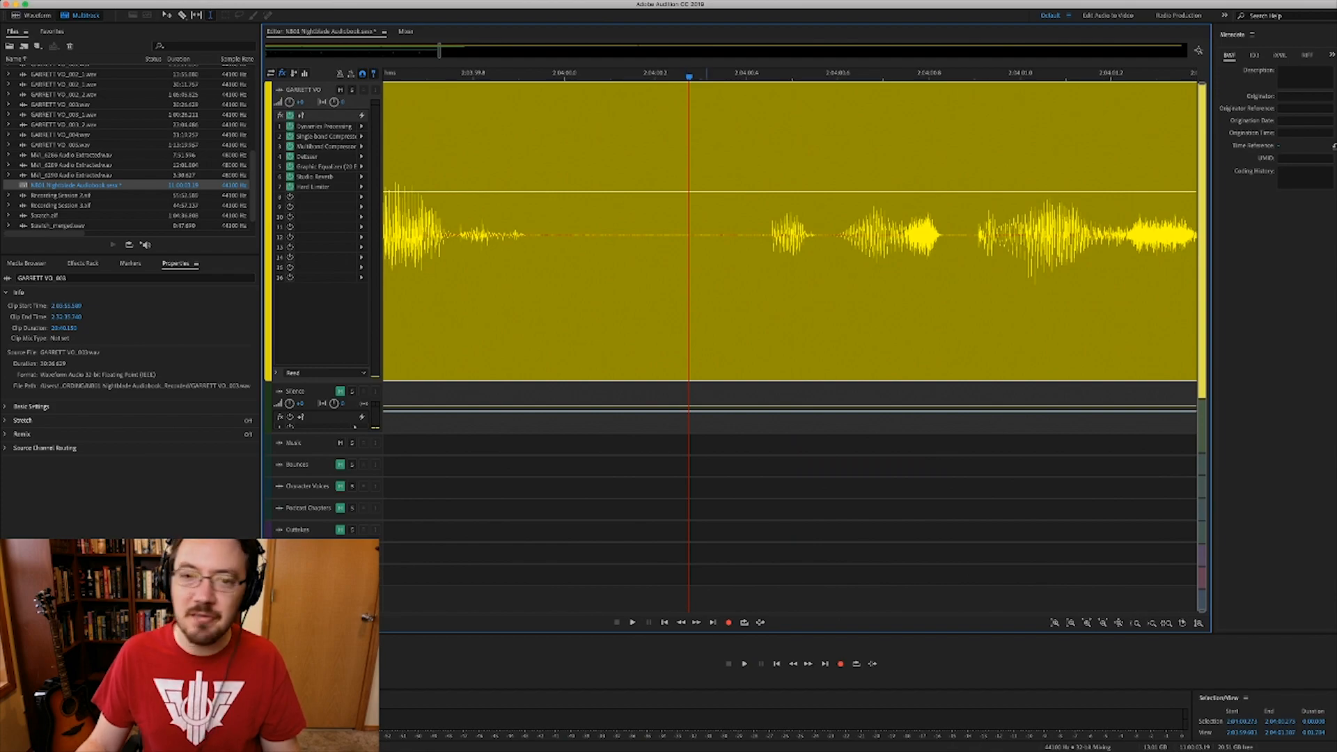
- Play from 2:03:59.881, delete the next pause, and fill it with crossfaded SILENCE
click(510, 237)
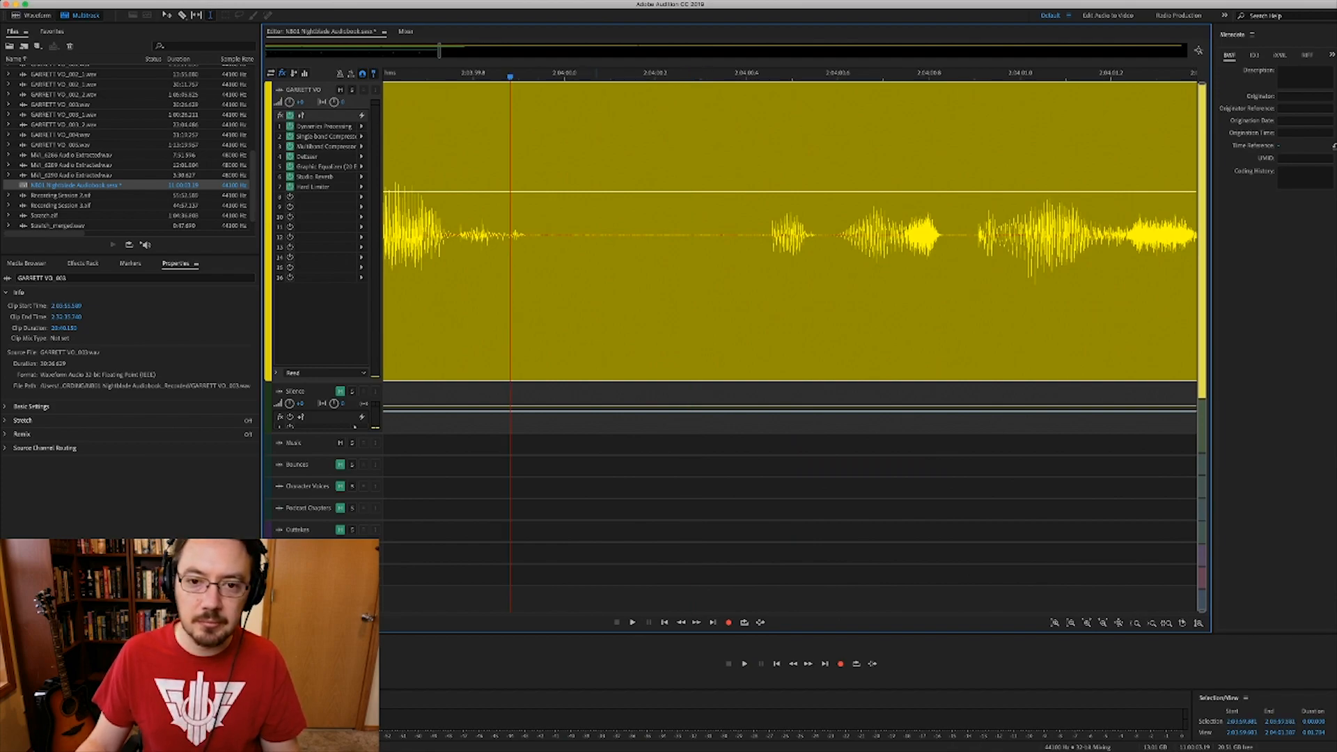
key(space)
key(space)
drag(609, 237, 554, 237)
key(Delete)
drag(634, 404, 636, 261)
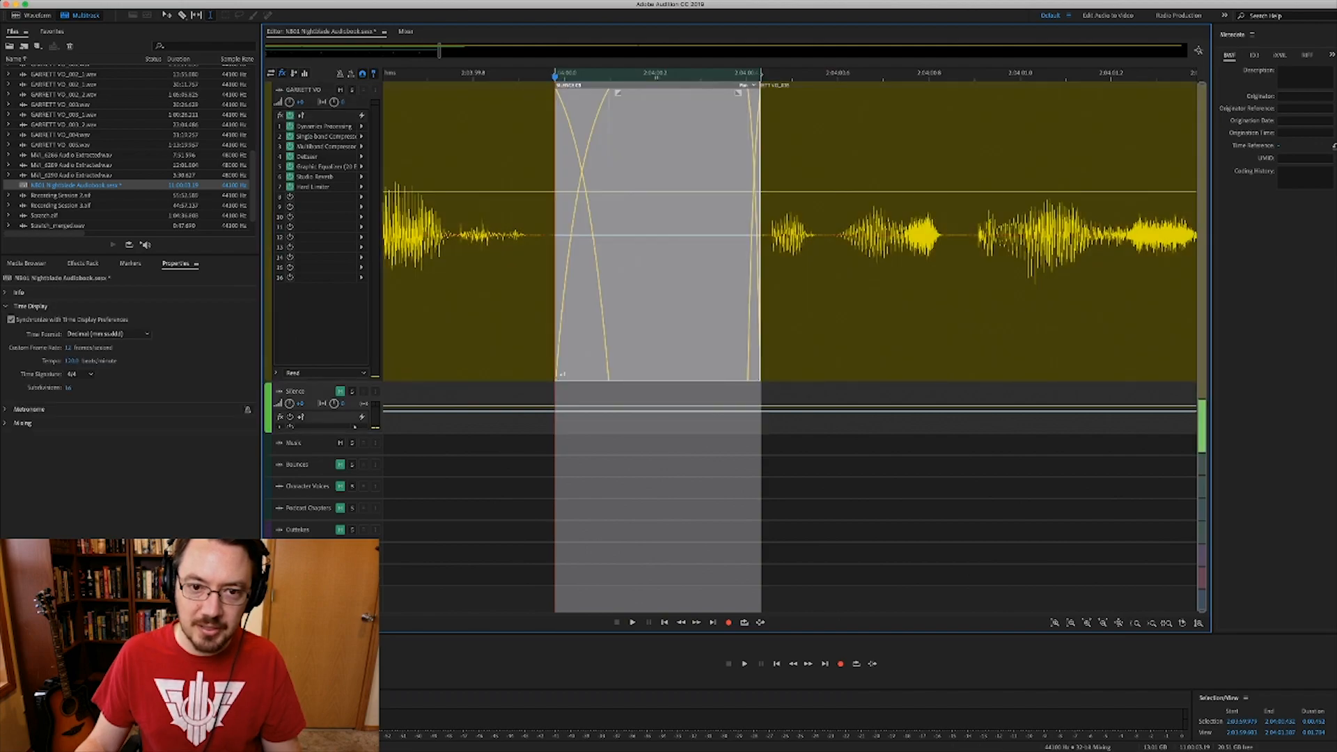
- Play the next passage from the left voice clip and zoom in on the following pause
scroll(680, 261, down, 6)
click(620, 254)
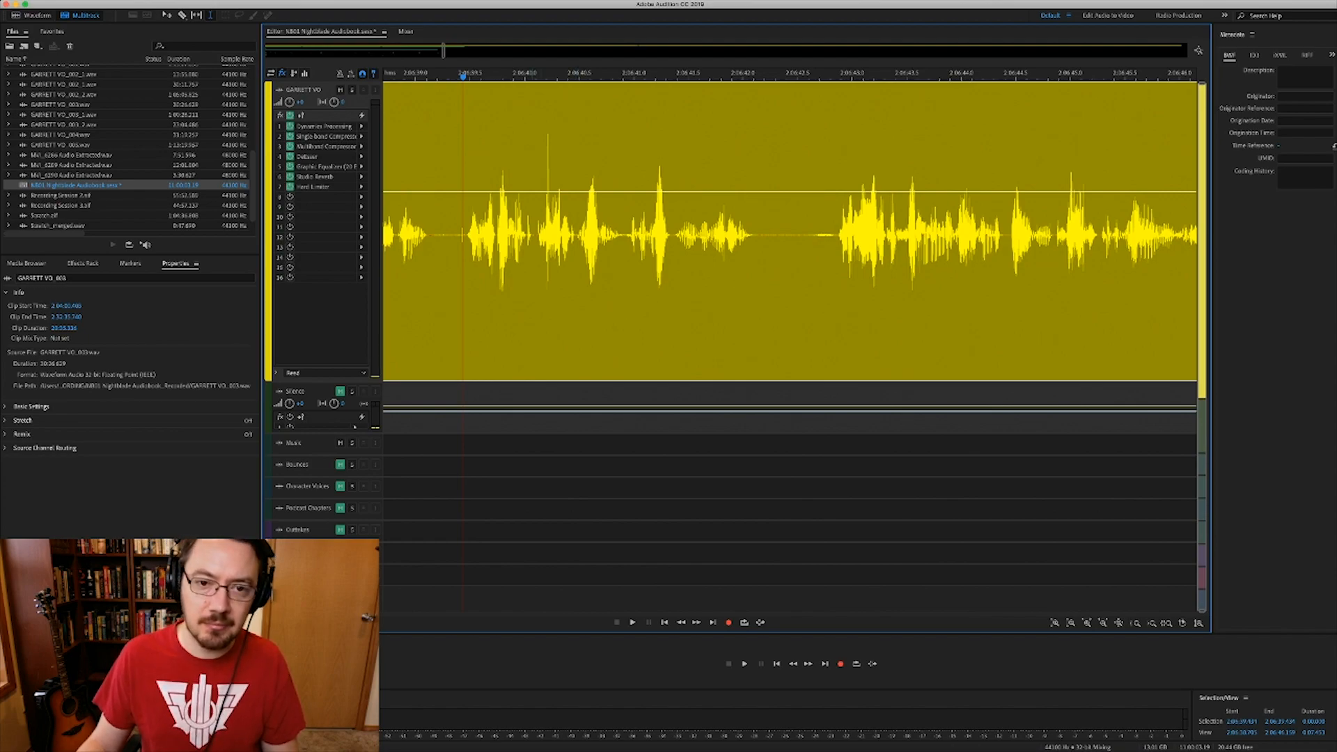
key(space)
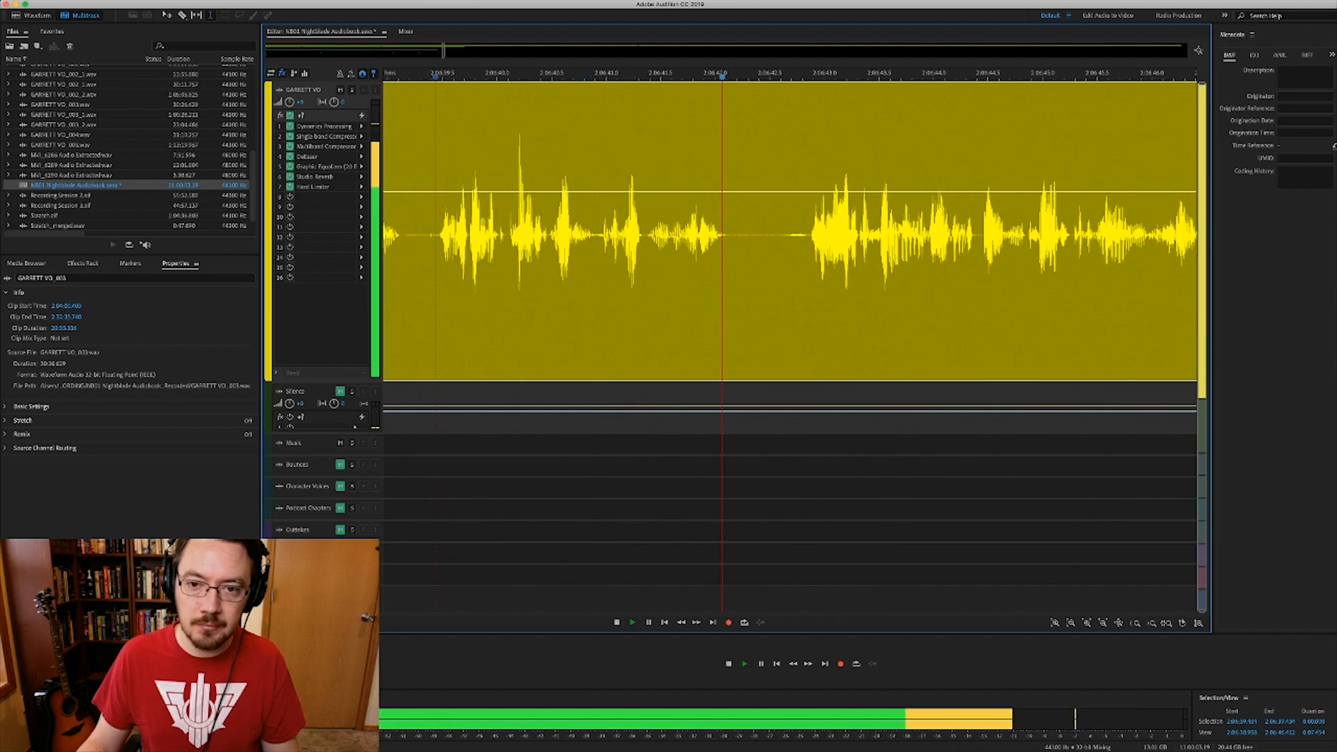
key(space)
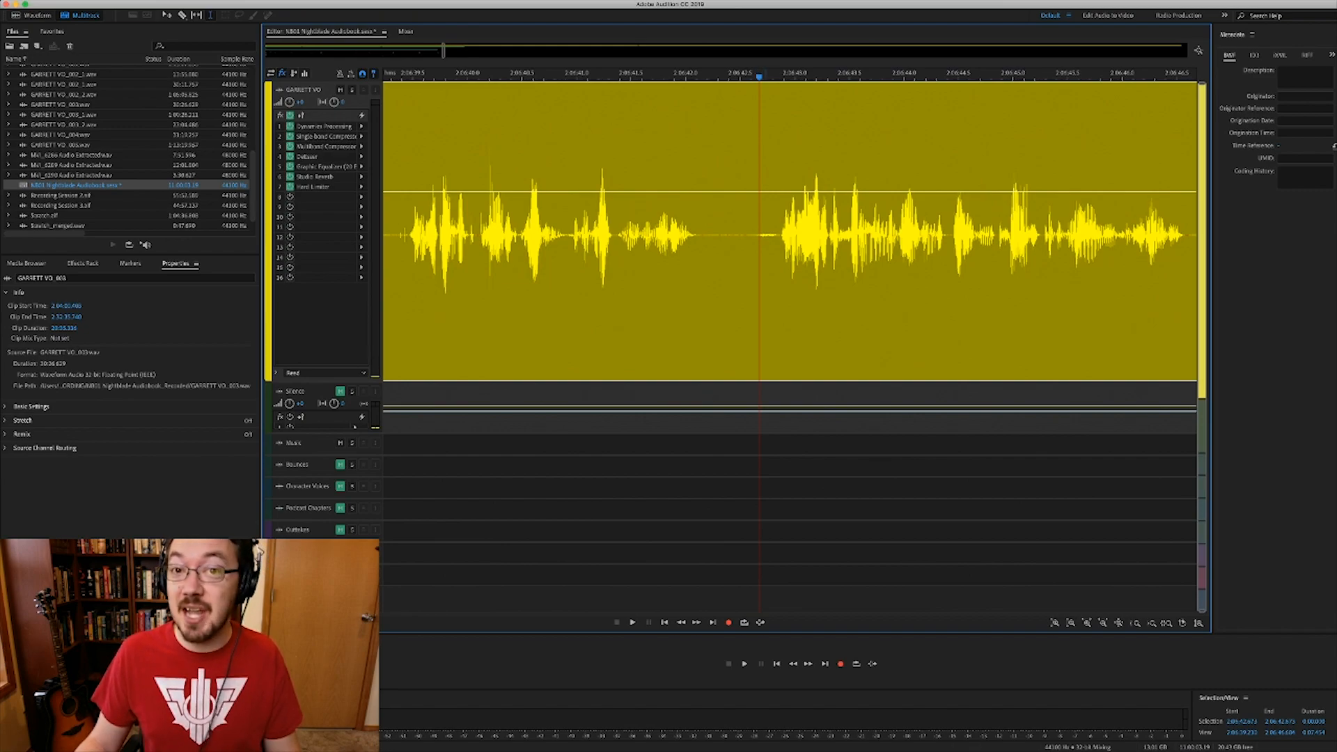
key(equal)
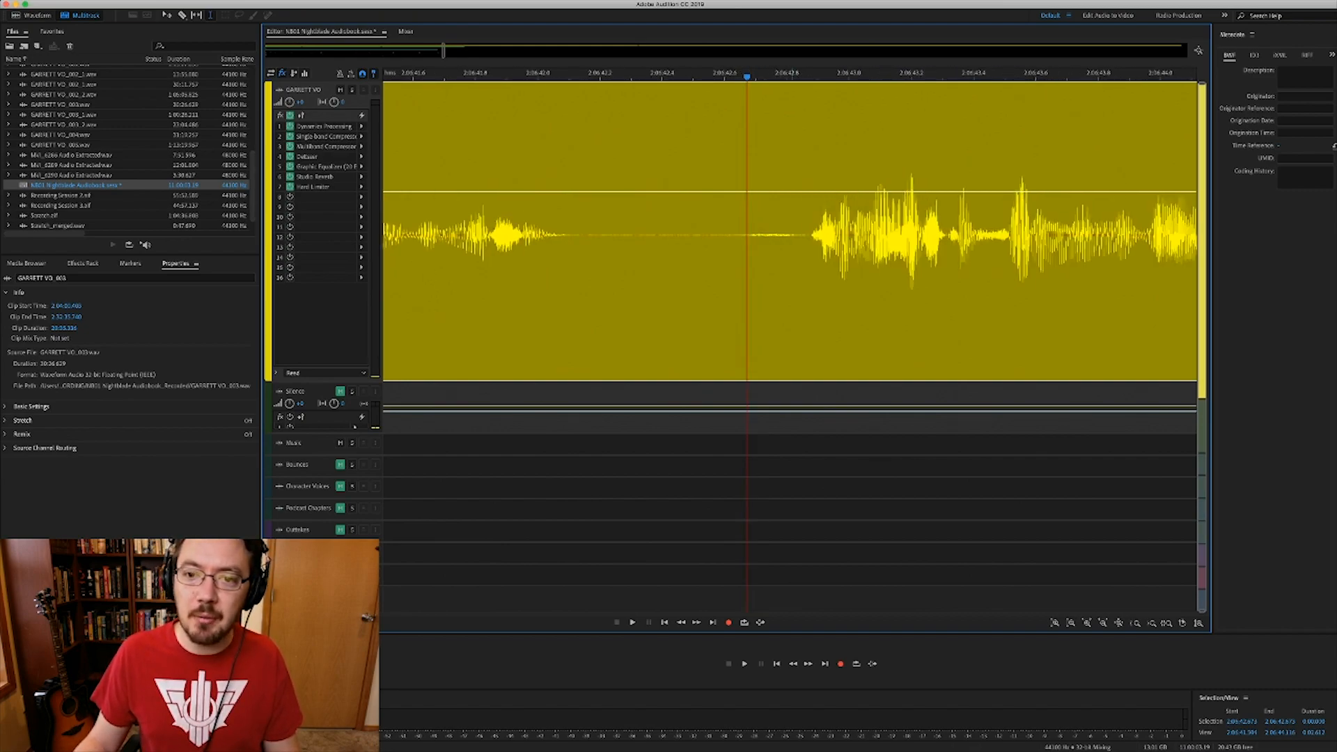
- Delete the pause near 2:06:42 and paste silence-track room tone into the gap
mouse_move(808, 313)
mouse_down()
mouse_move(664, 314)
mouse_move(812, 313)
mouse_up()
key(Delete)
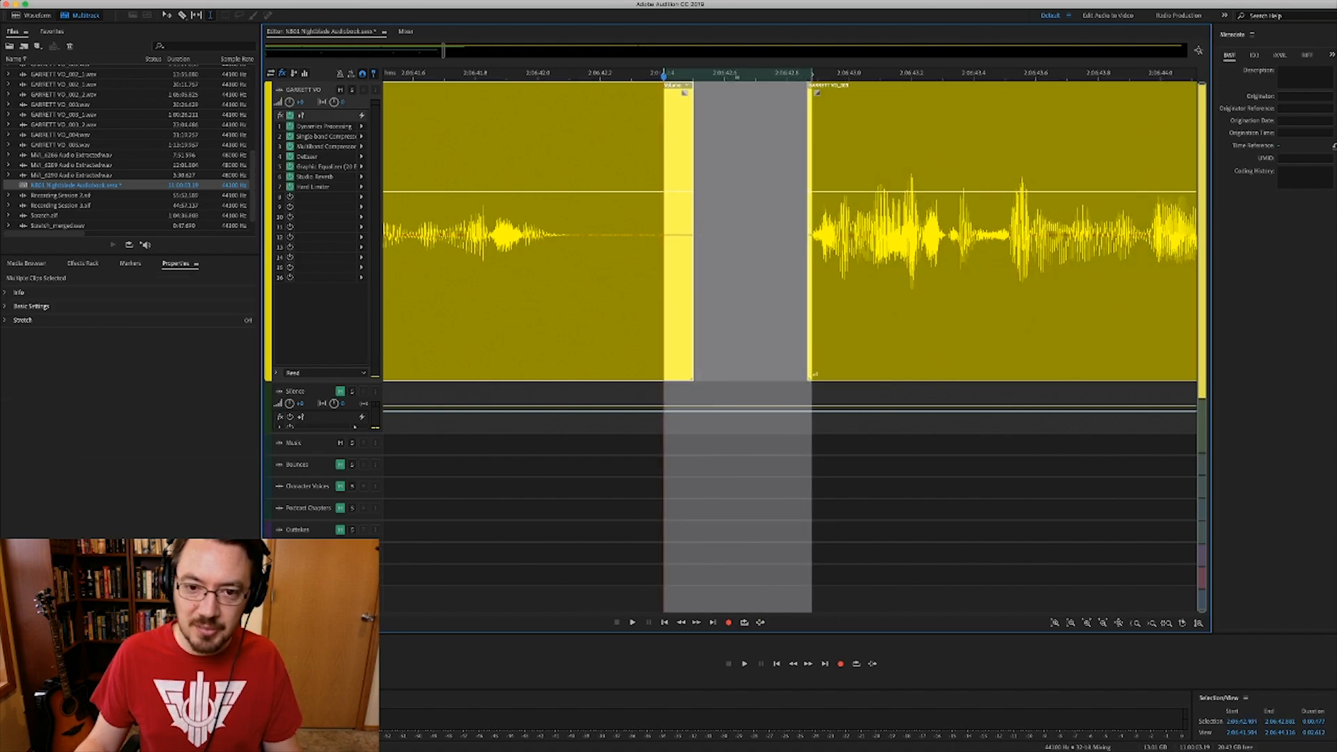
key(Down)
key(super+c)
key(super+v)
key(alt+Up)
- Zoom out, play the voice-over across the filled gap, then zoom back in
key(minus)
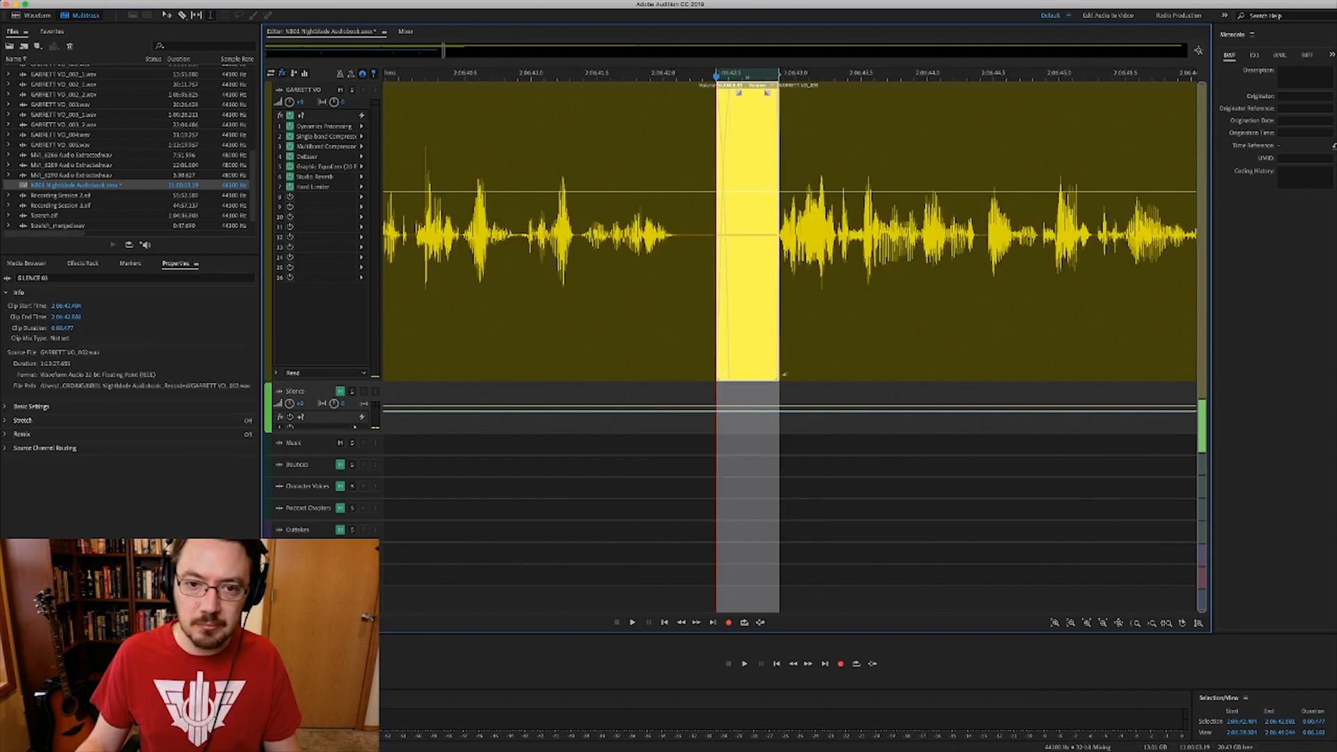
key(minus)
click(559, 307)
key(space)
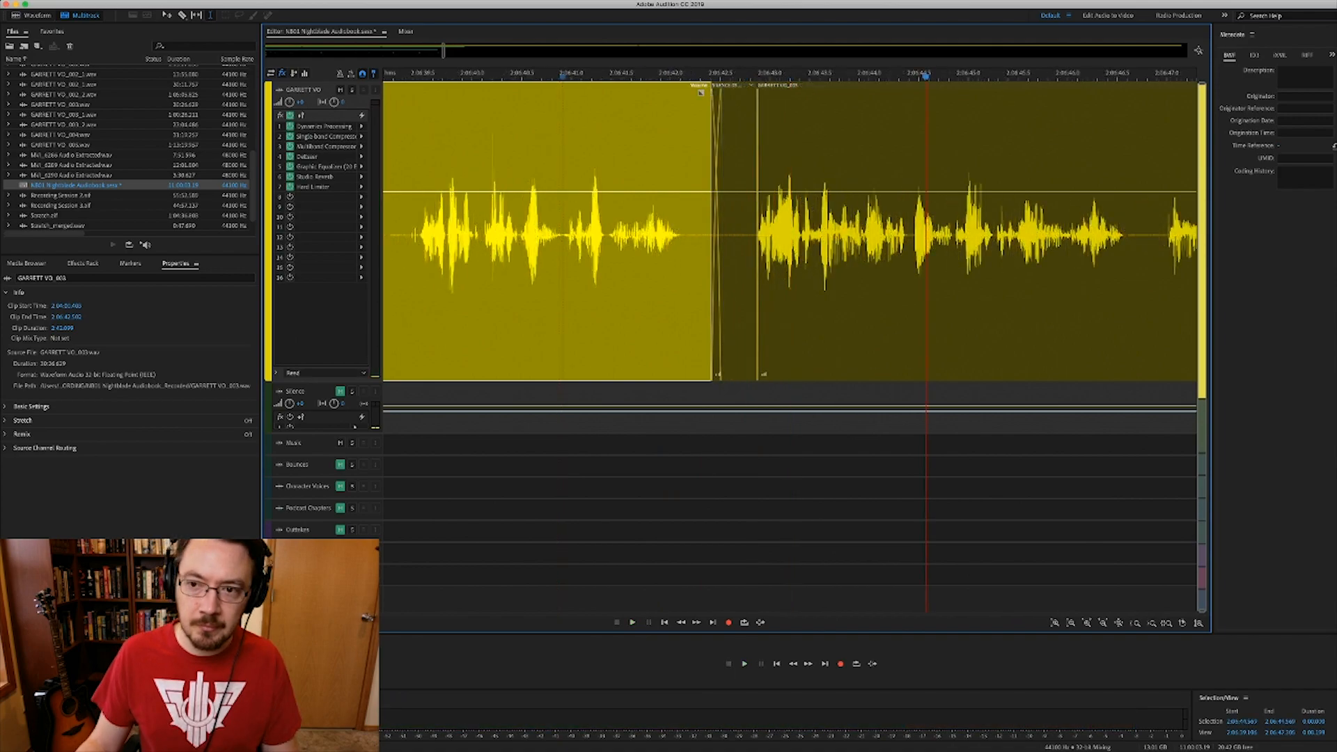
key(equal)
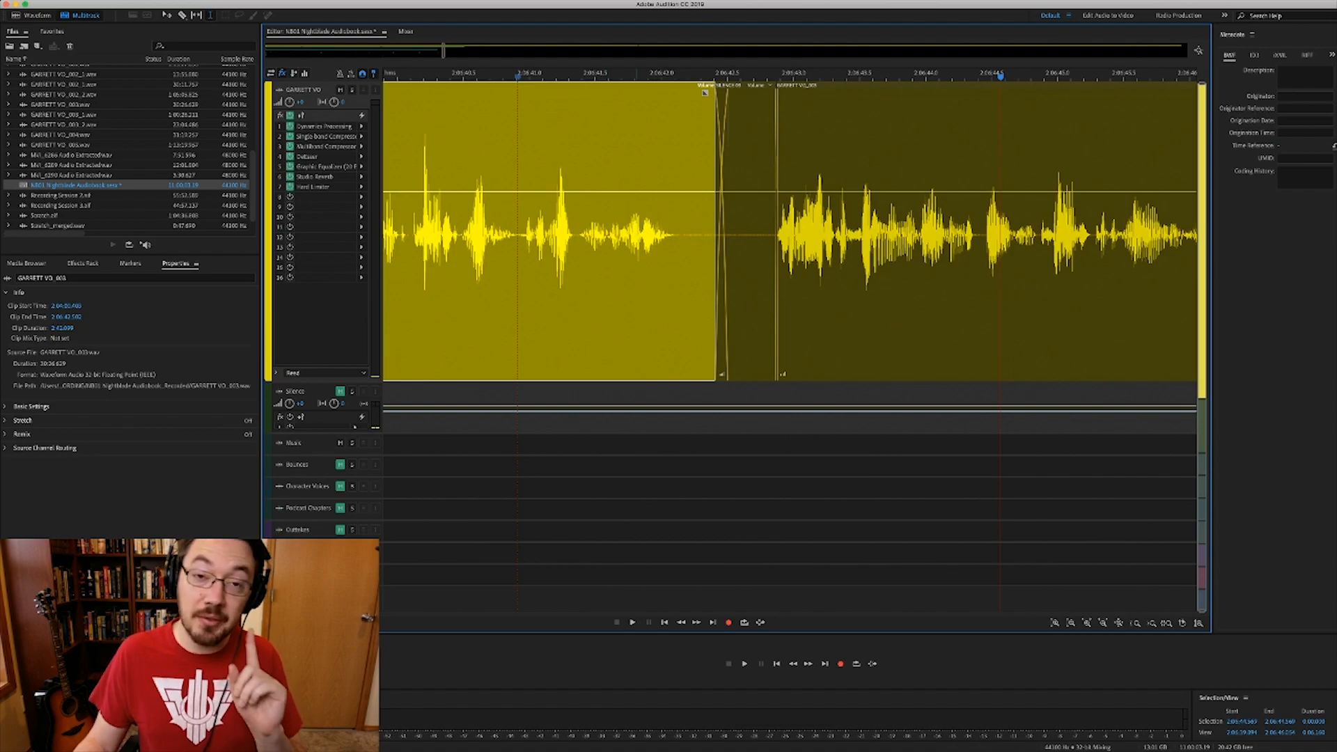
- Place the playhead at 2:06:41.372, just ahead of the silence-filled gap
click(633, 293)
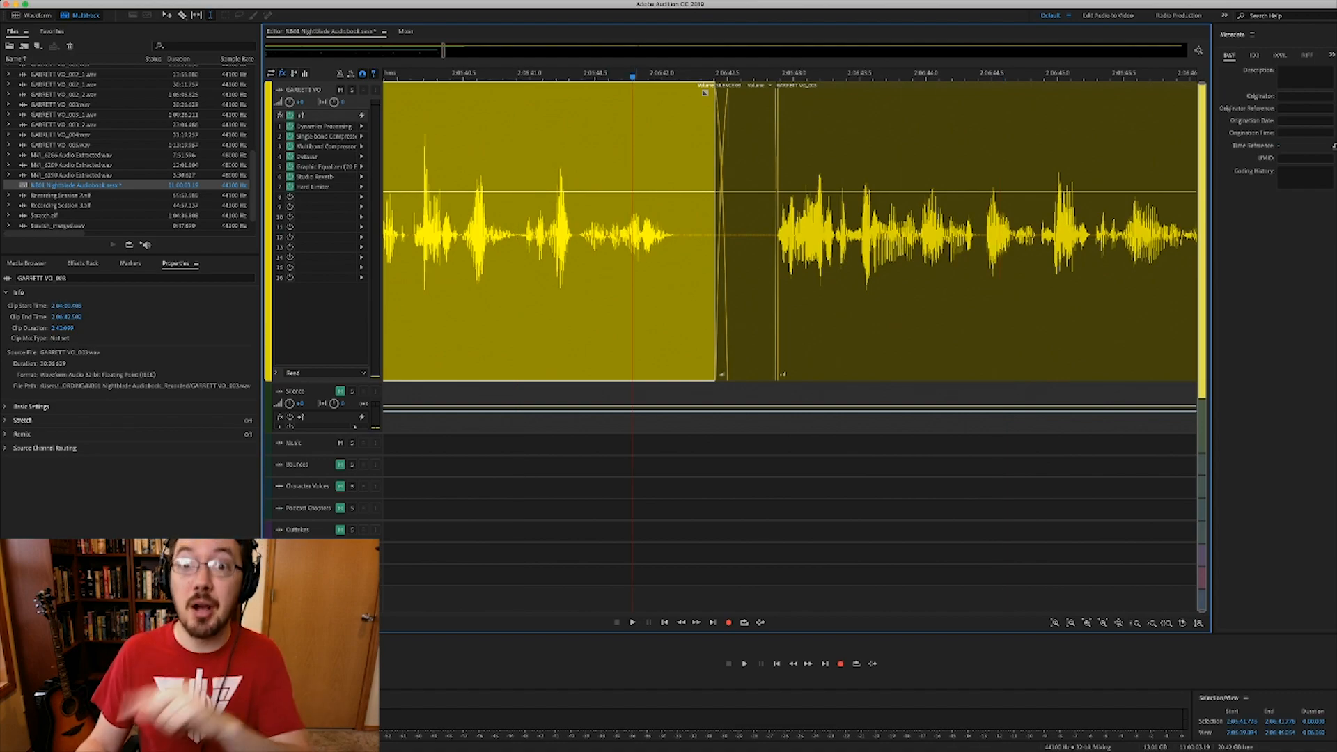
click(579, 292)
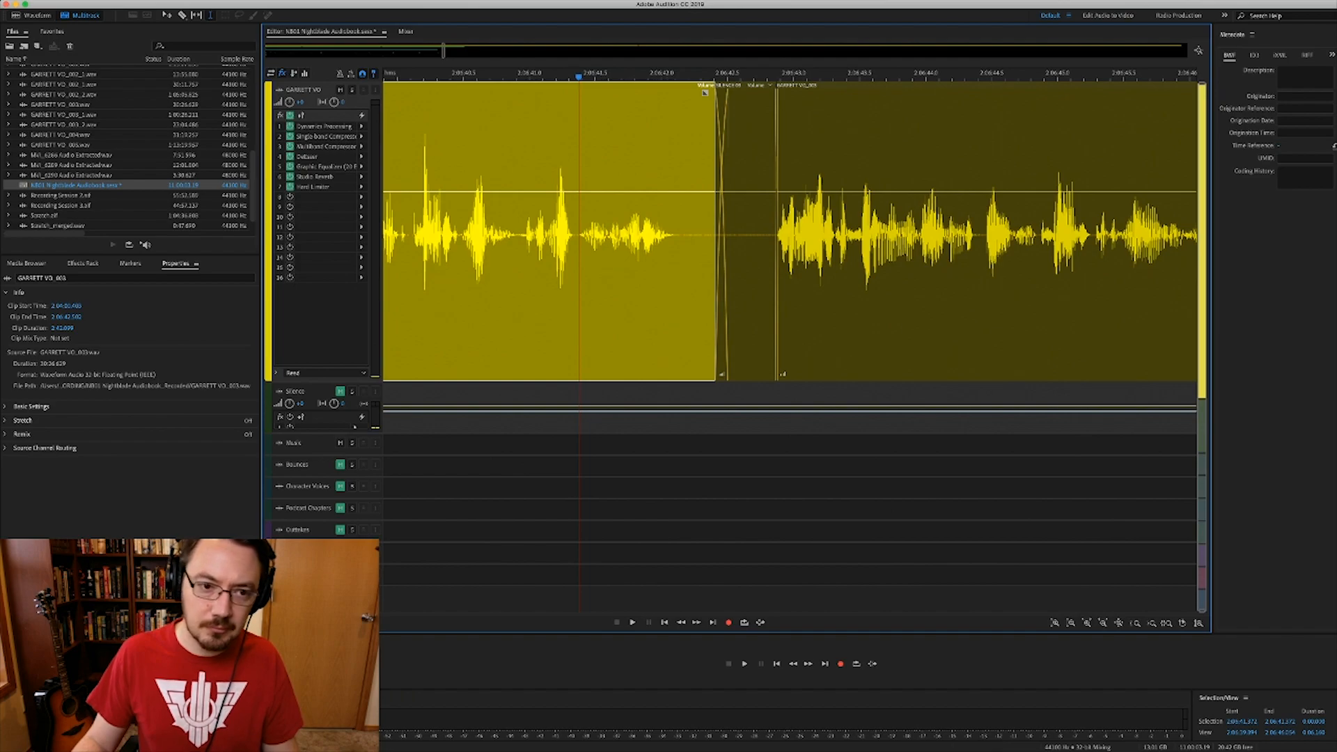
- Preview the gap, zoom out, and replay from earlier in the line
key(space)
key(space)
key(minus)
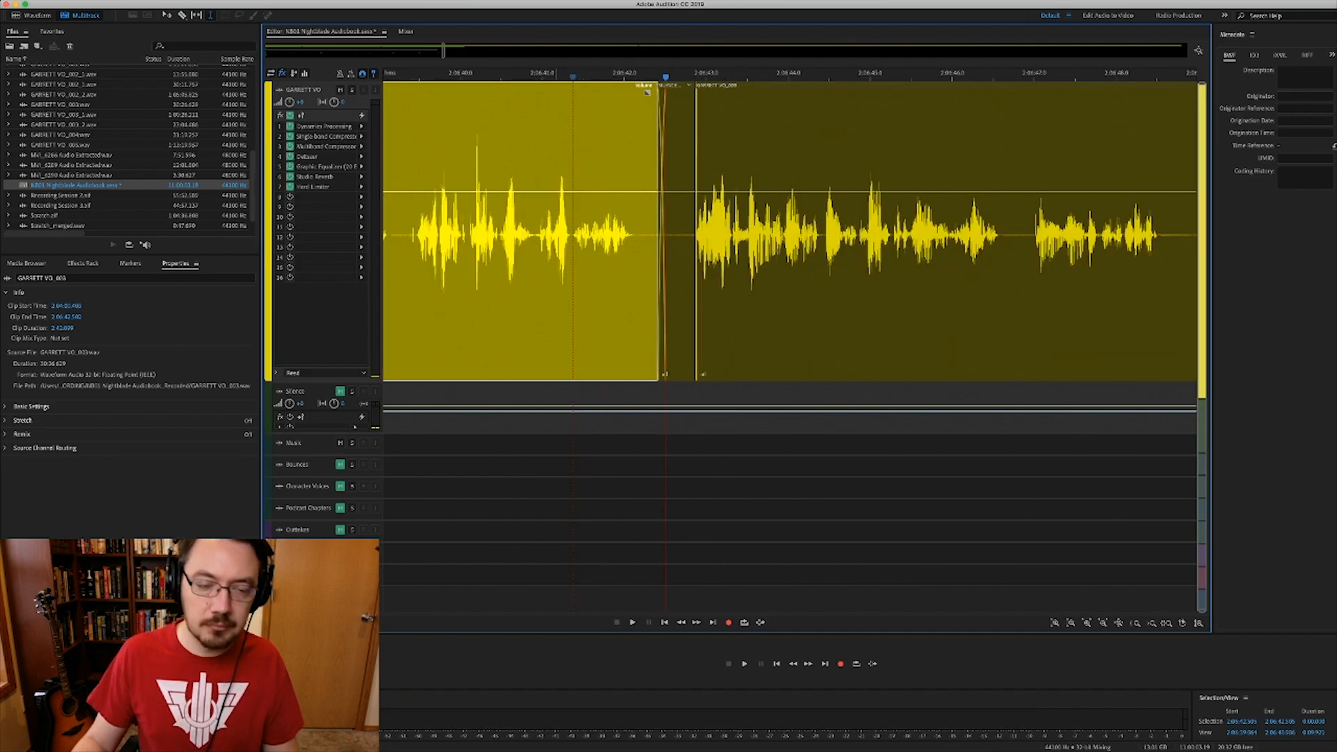
click(417, 292)
key(space)
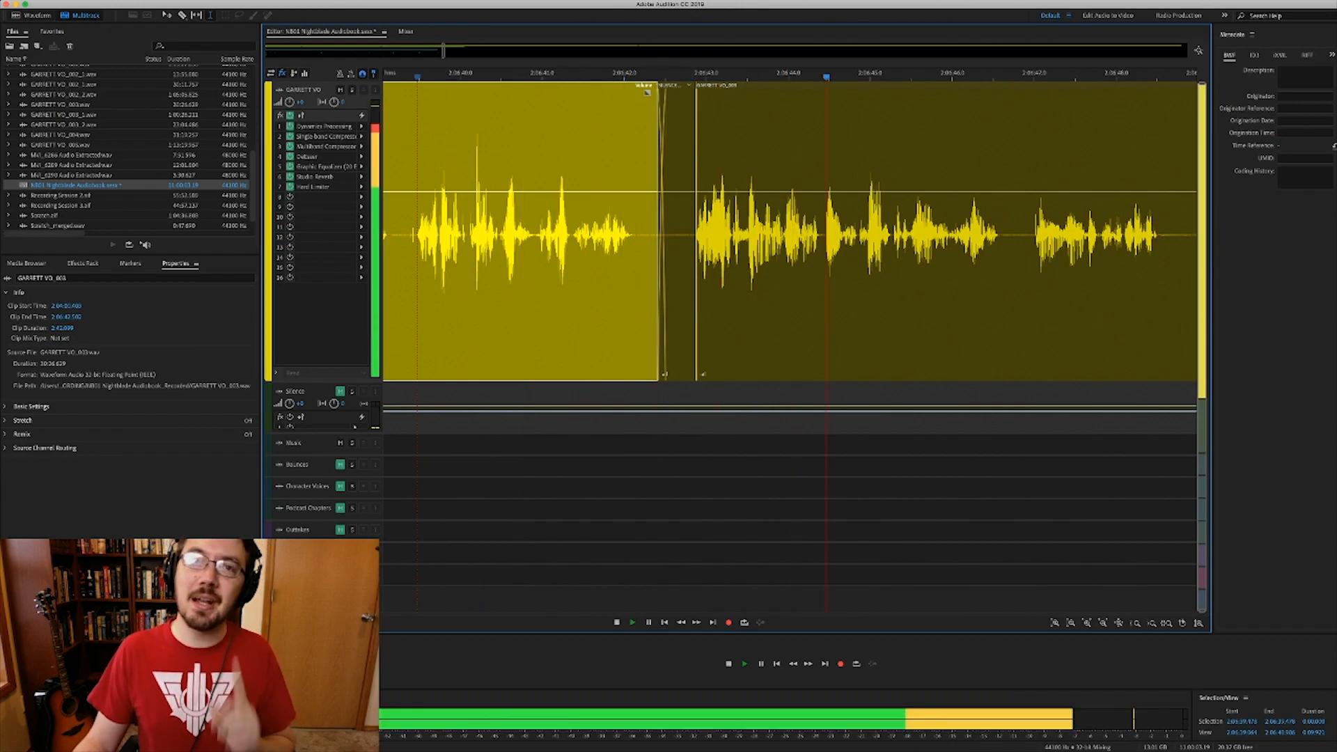
key(space)
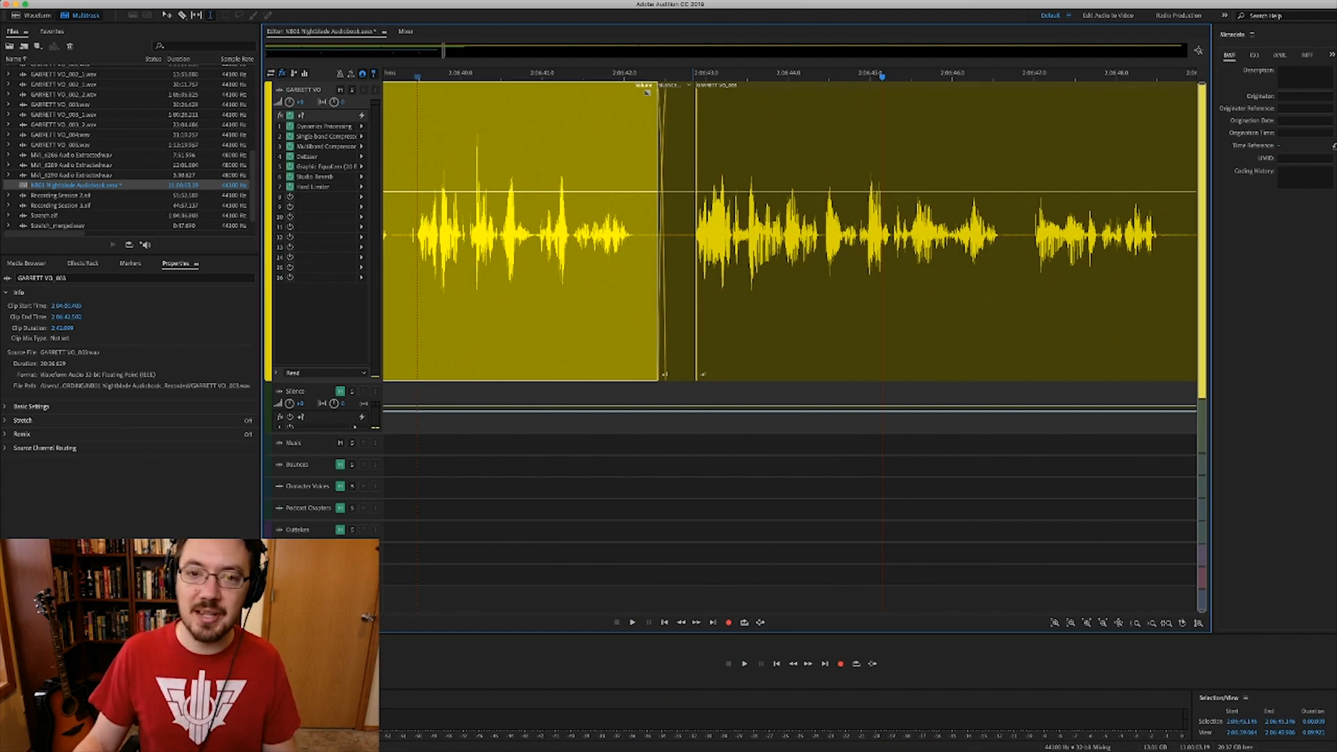
scroll(673, 233, up, 3)
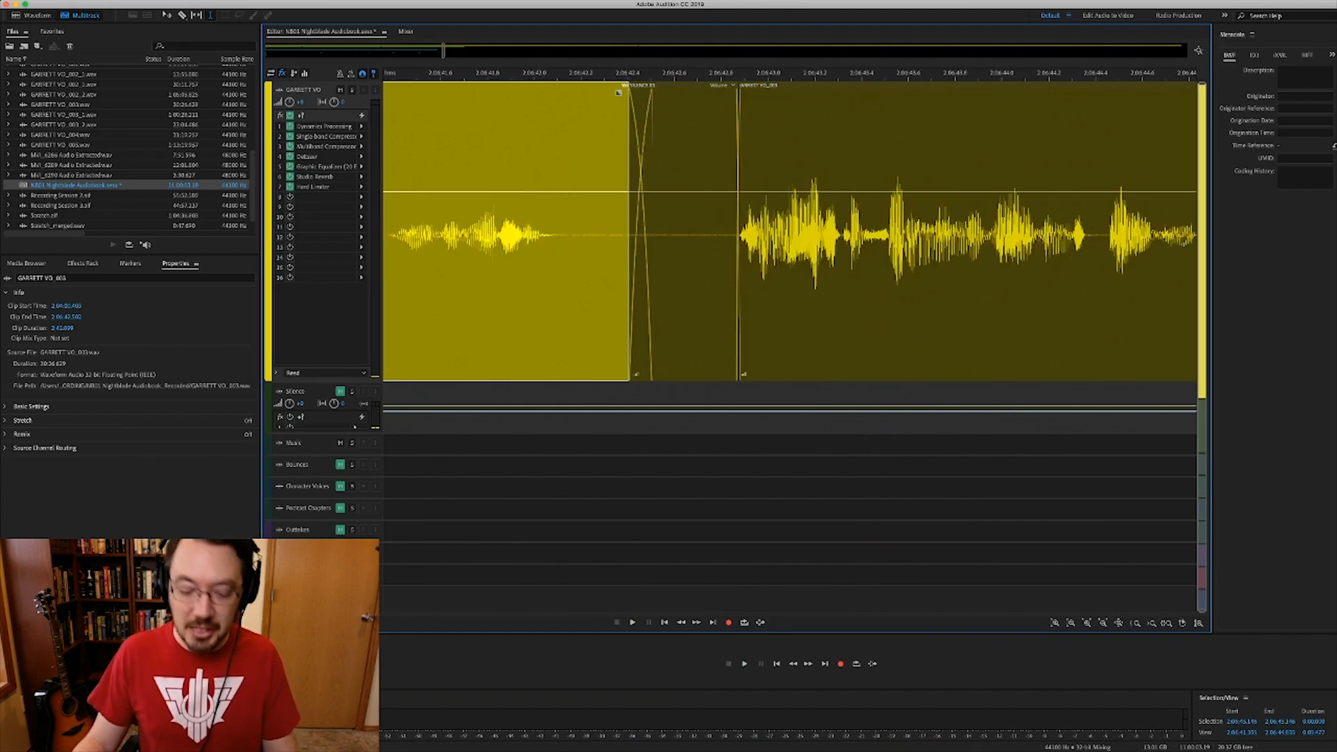
- Delete the SILENCE 03 clip and drag the next voice clip's left edge over the gap
click(680, 293)
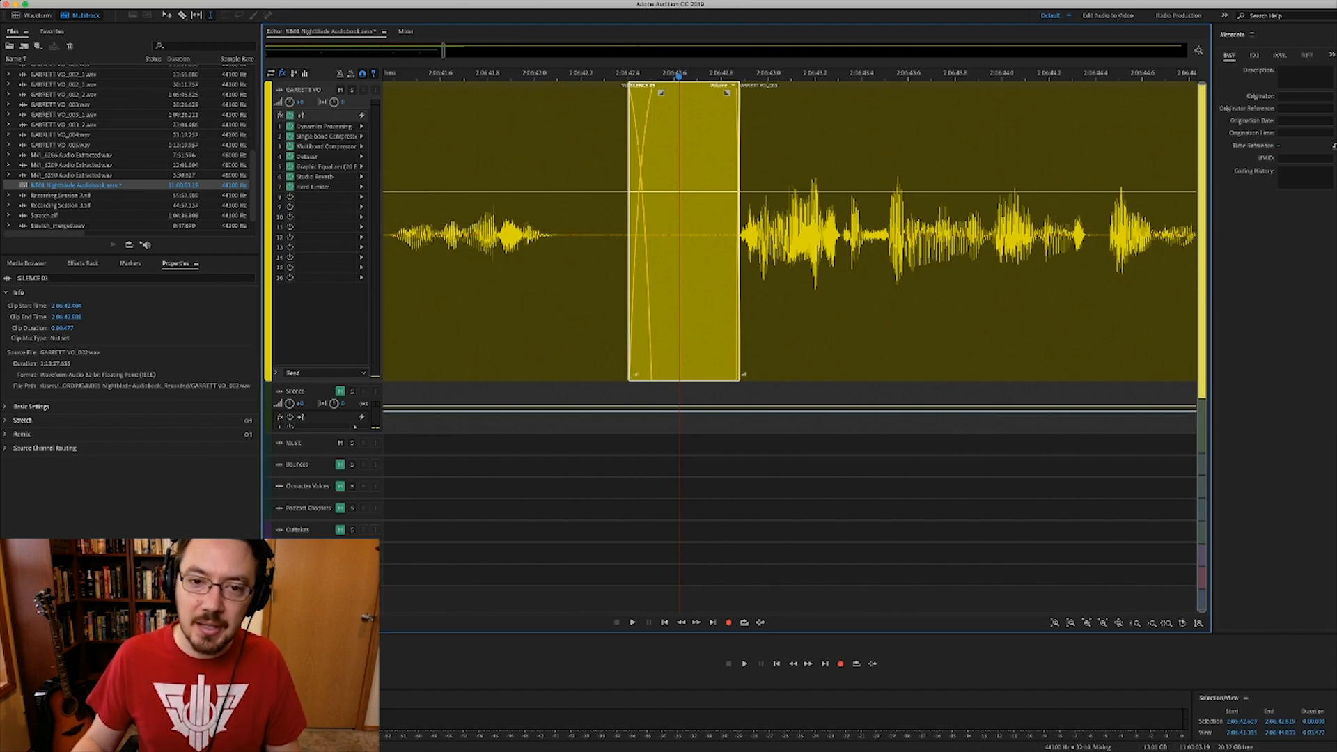
key(Delete)
drag(737, 92, 652, 92)
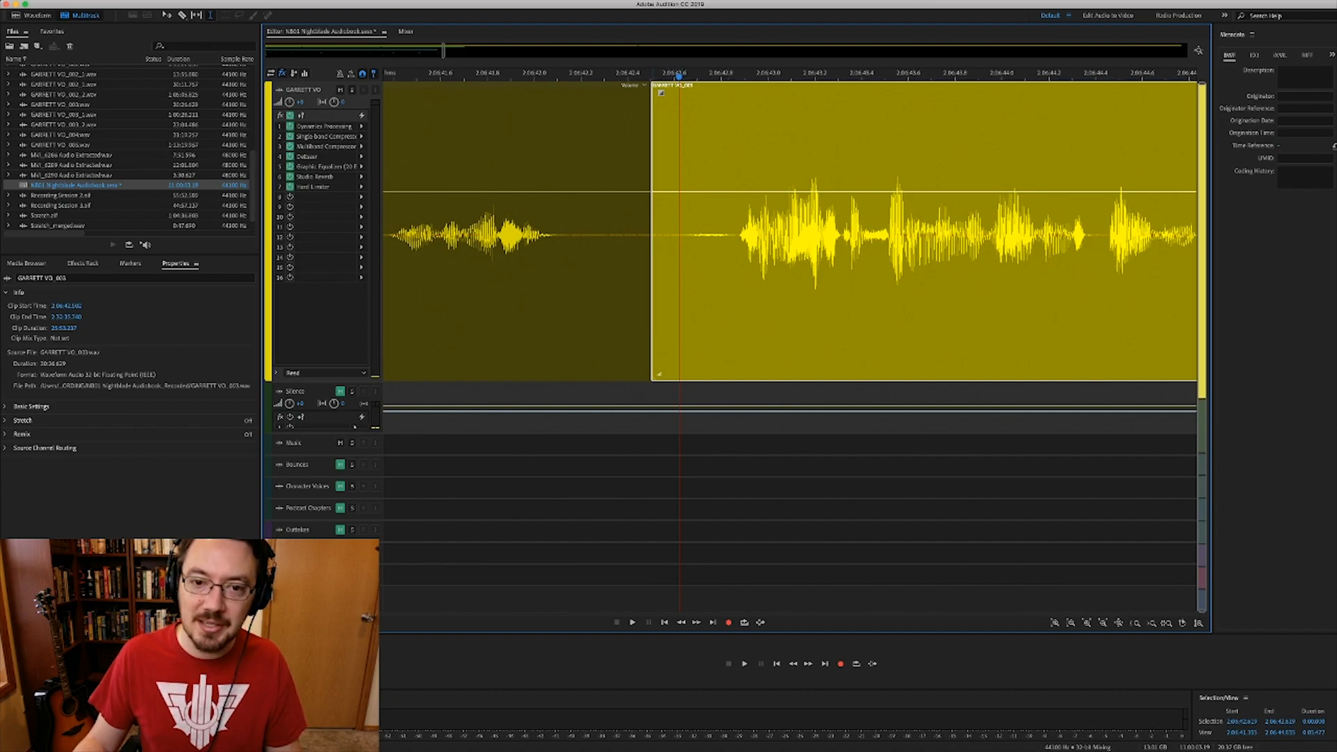
- Trim the voice clip to 2:06:42.619, ripple-delete the dead air before speech, and shorten the previous clip
drag(652, 231, 680, 231)
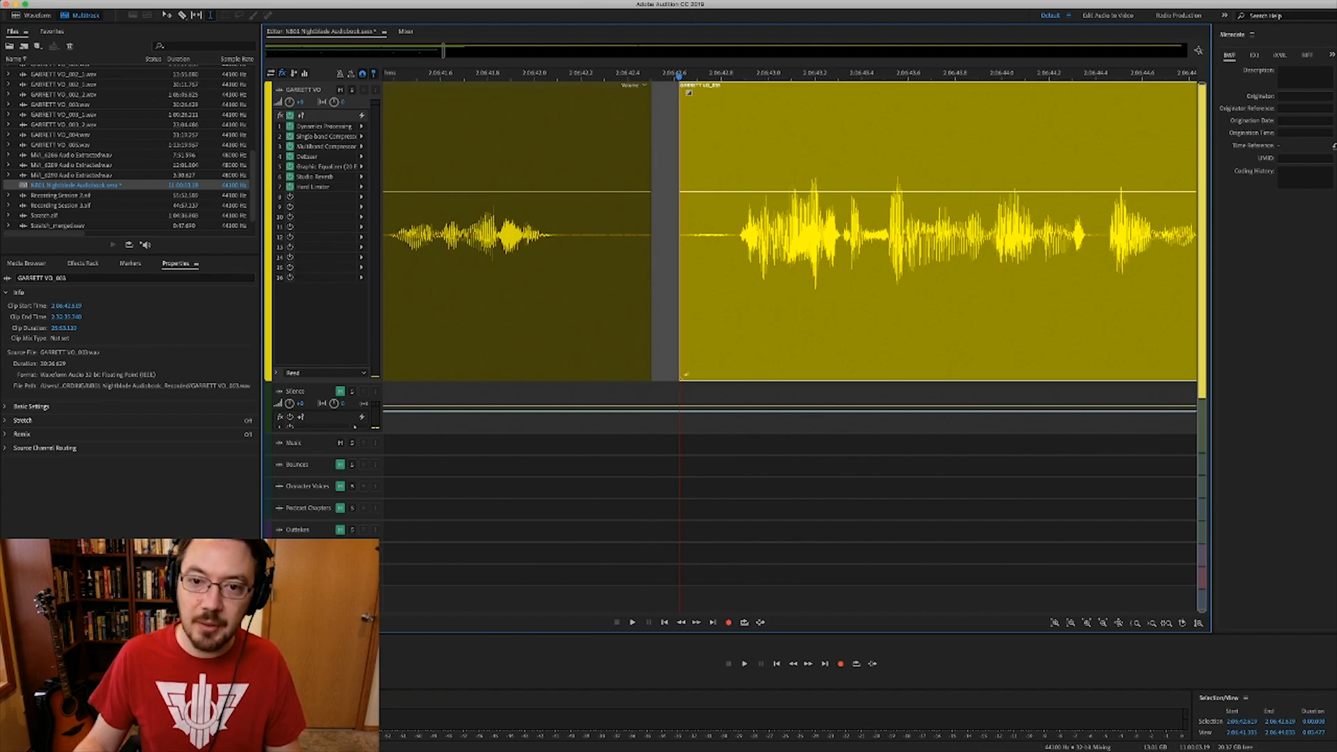
click(737, 233)
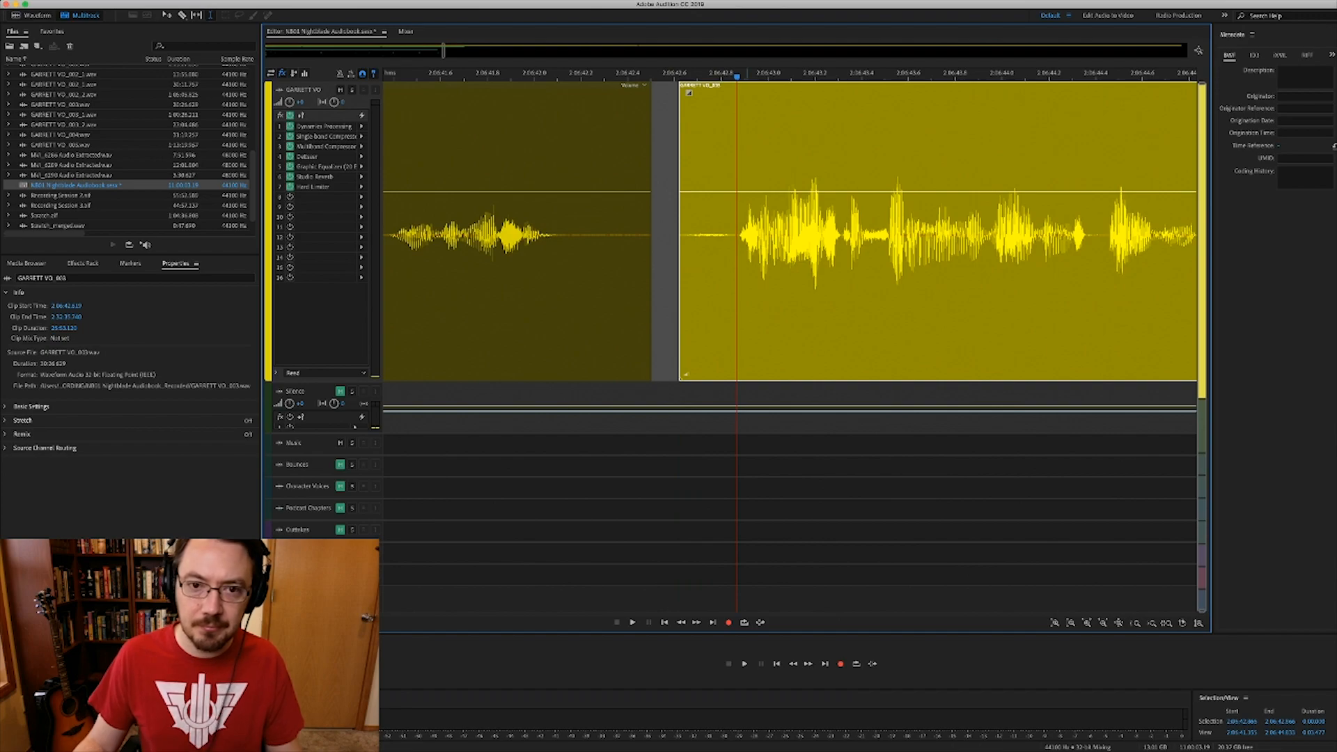
key(super+k)
click(695, 234)
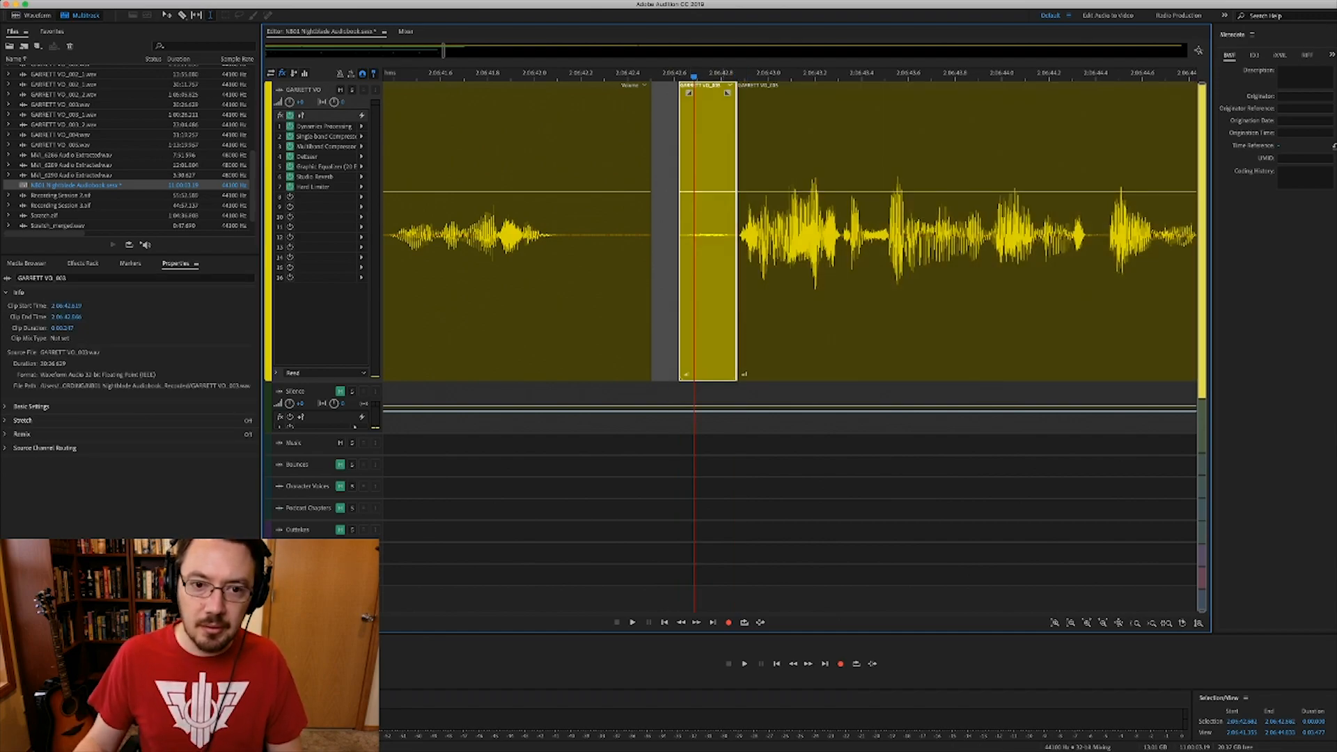
key(shift+Delete)
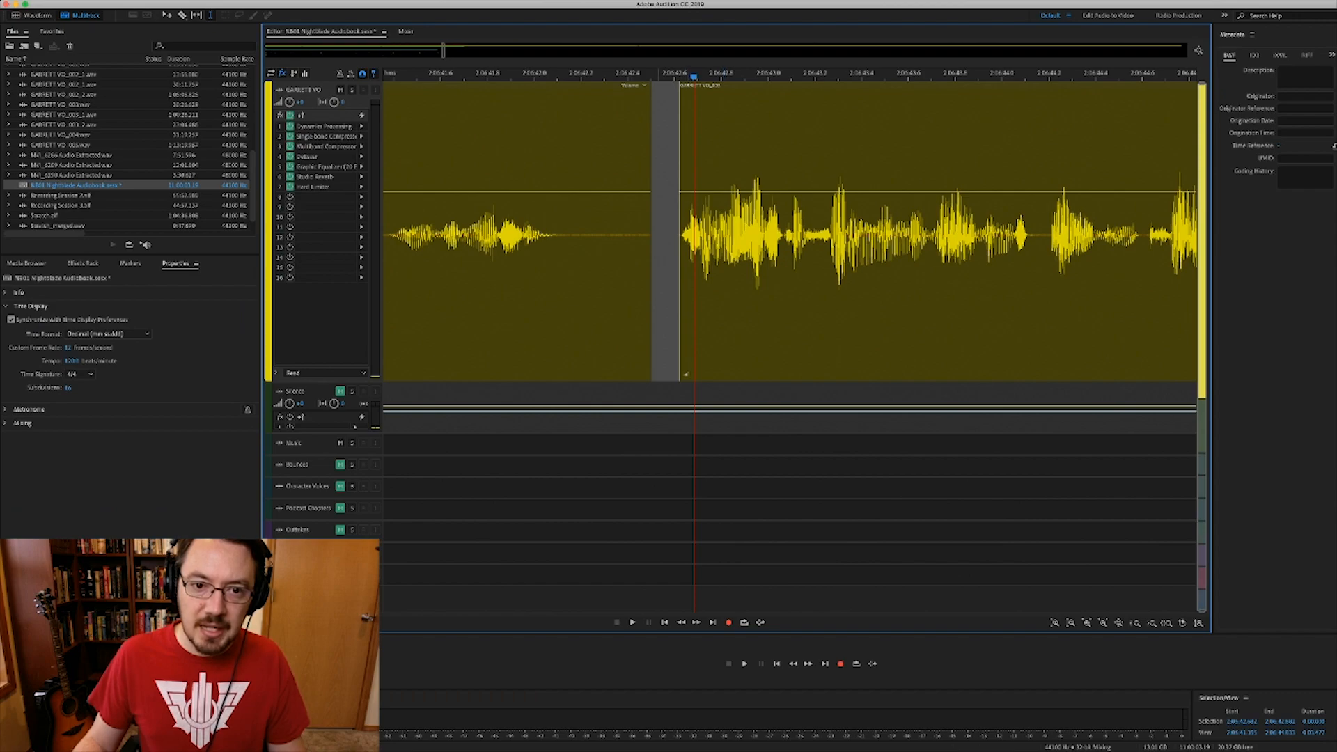
drag(652, 234, 617, 233)
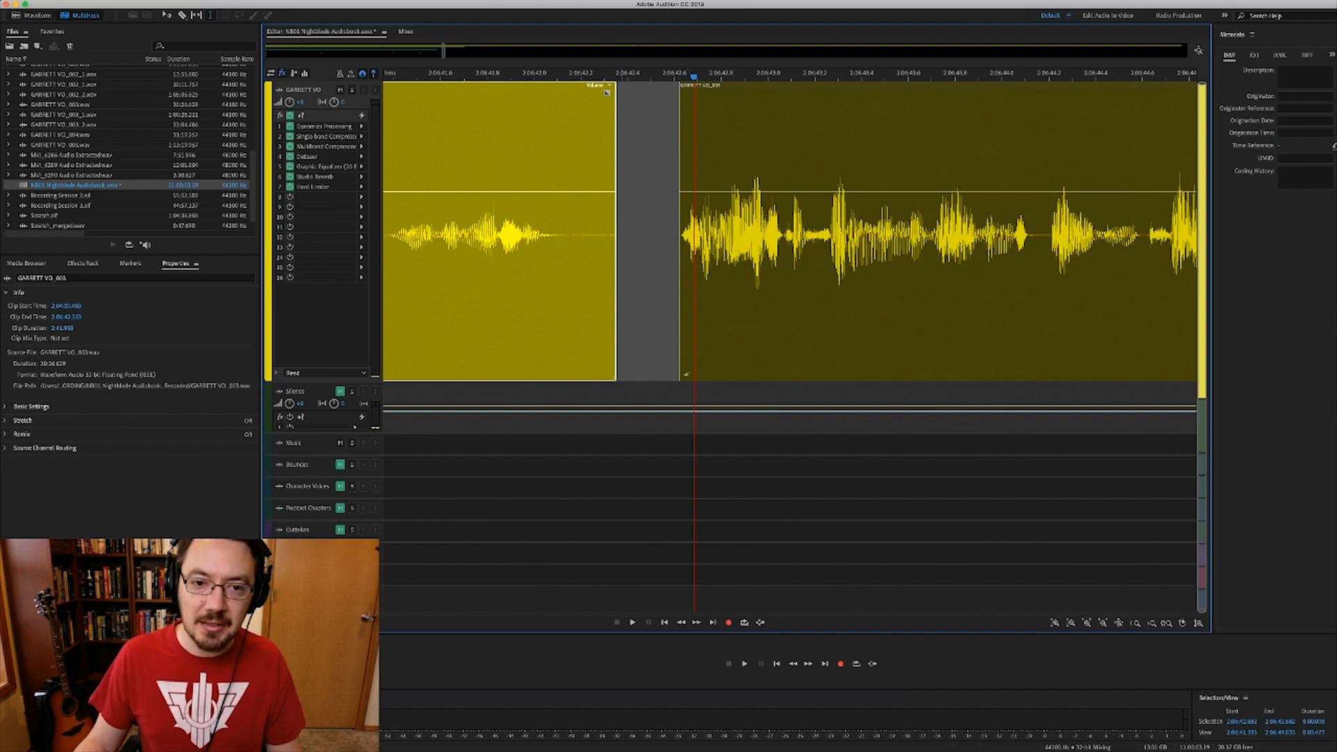
- Fill the gap between the two voice clips with a crossfaded SILENCE 03 room-tone clip
scroll(623, 234, up, 1)
scroll(622, 233, up, 1)
drag(581, 234, 694, 234)
key(super+Down)
key(super+c)
key(super+v)
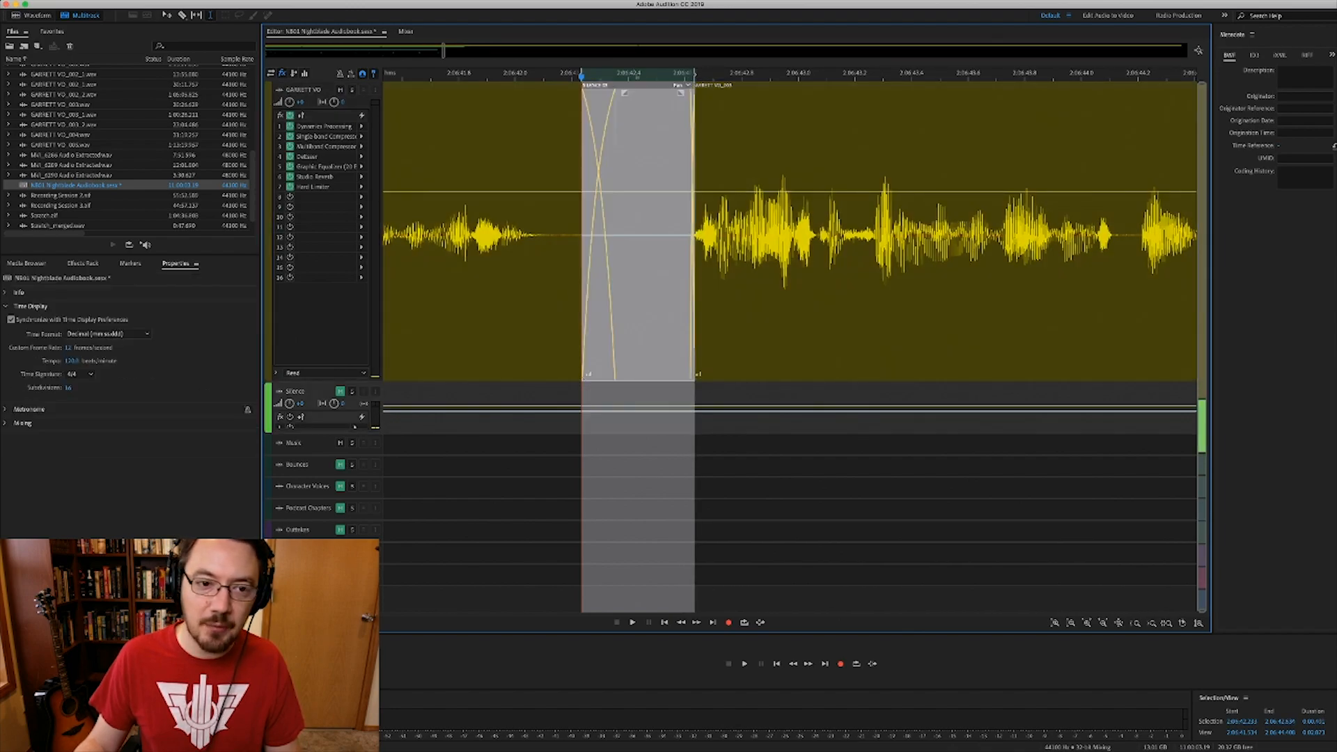
drag(640, 328, 640, 328)
scroll(640, 327, down, 5)
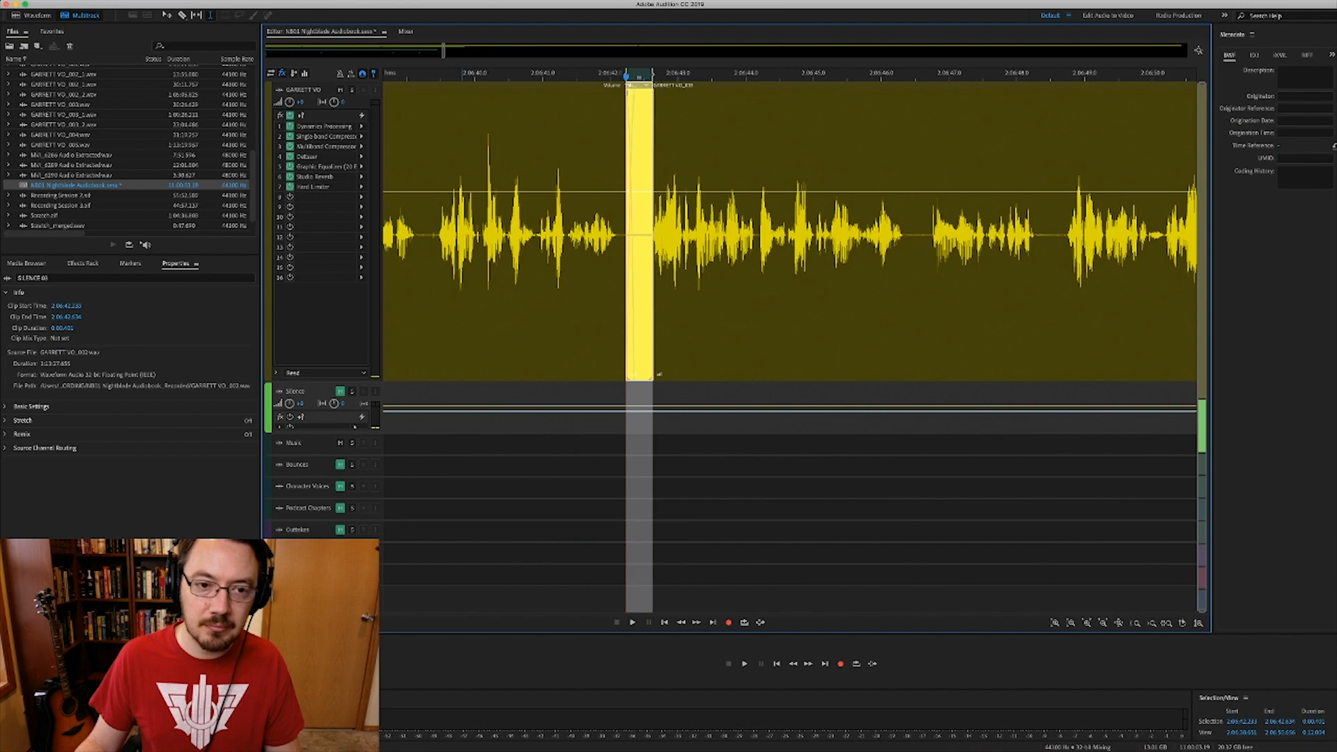
click(439, 327)
- Play back across the new SILENCE 03 bridge near 2:06:42, then stop
key(space)
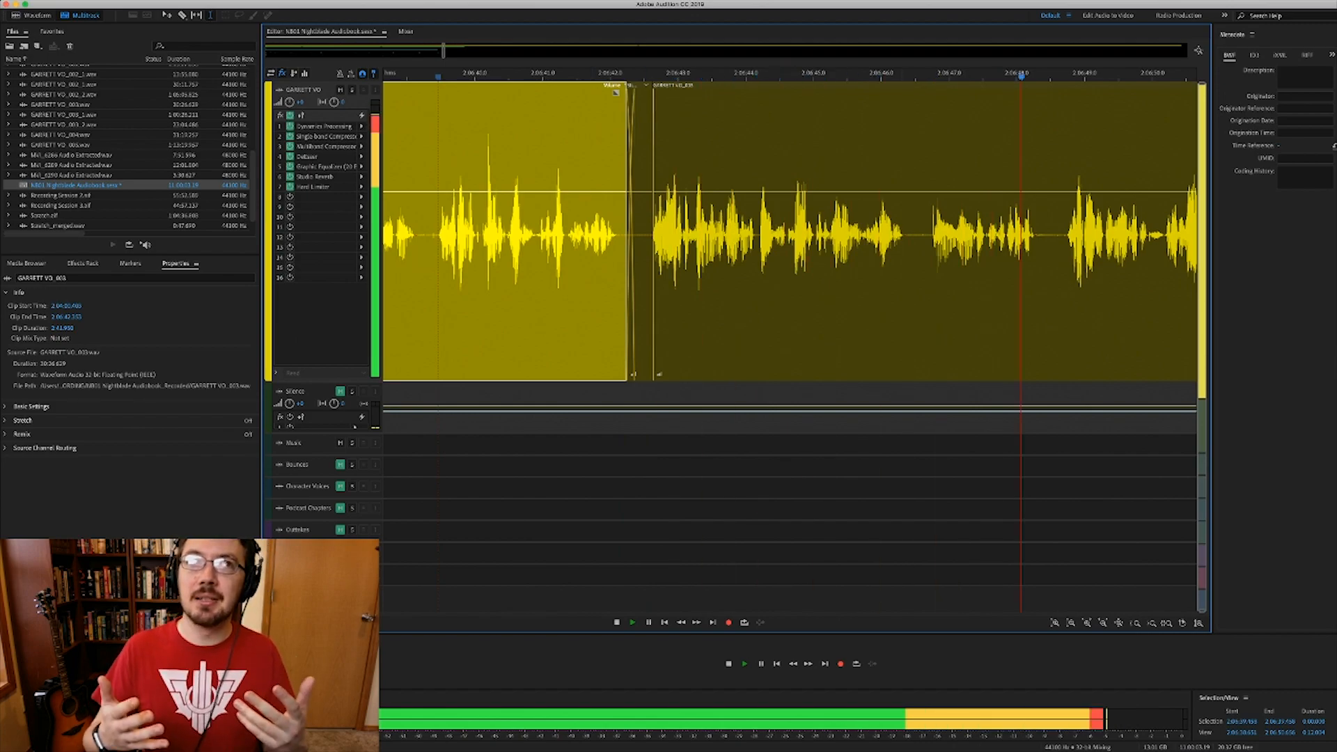
key(space)
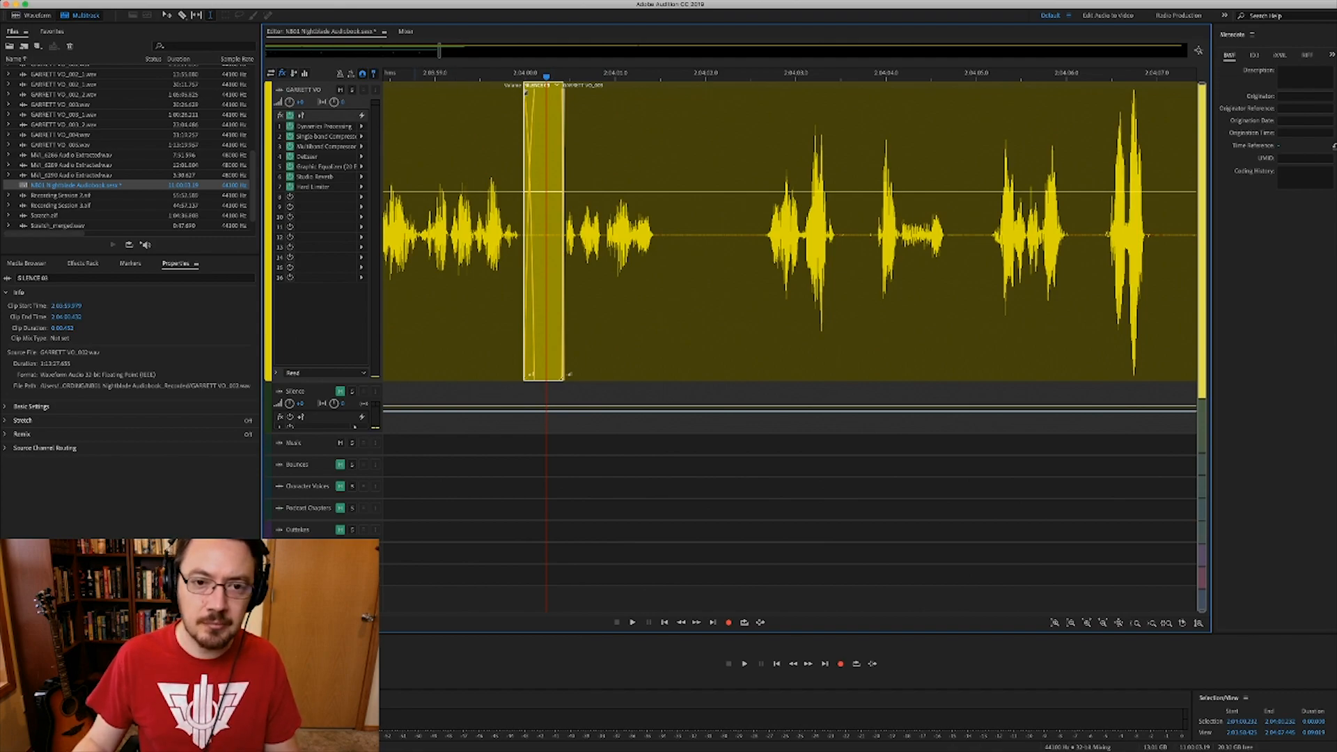
- Play across the gap near 2:04:00, then play the start of the next voice clip
click(415, 209)
key(space)
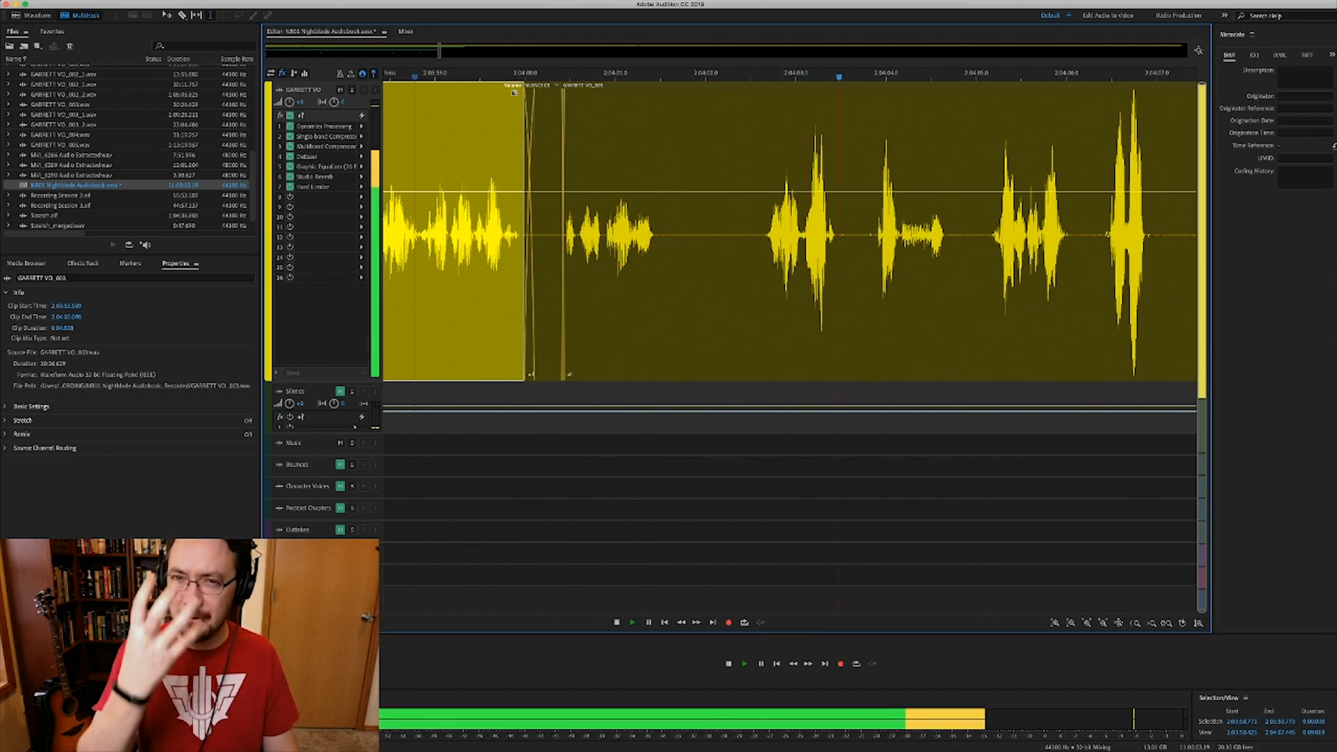
key(space)
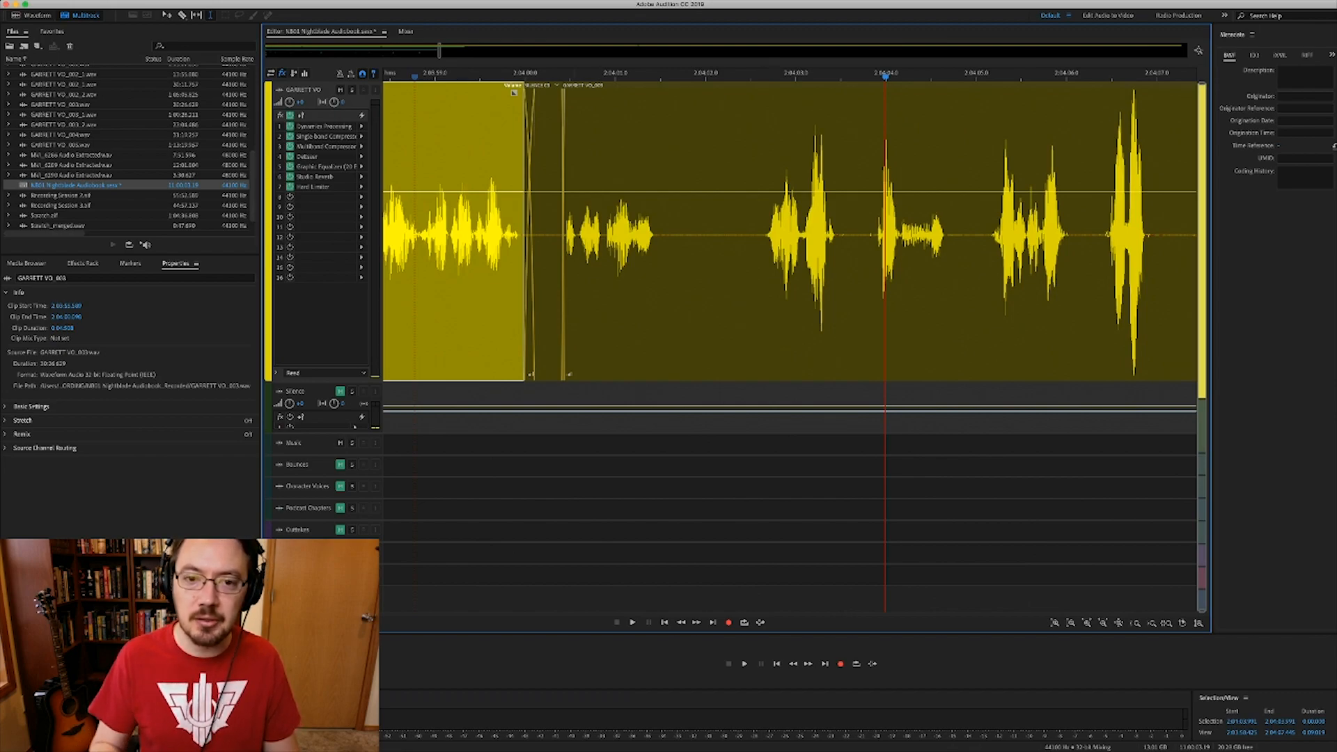
click(573, 93)
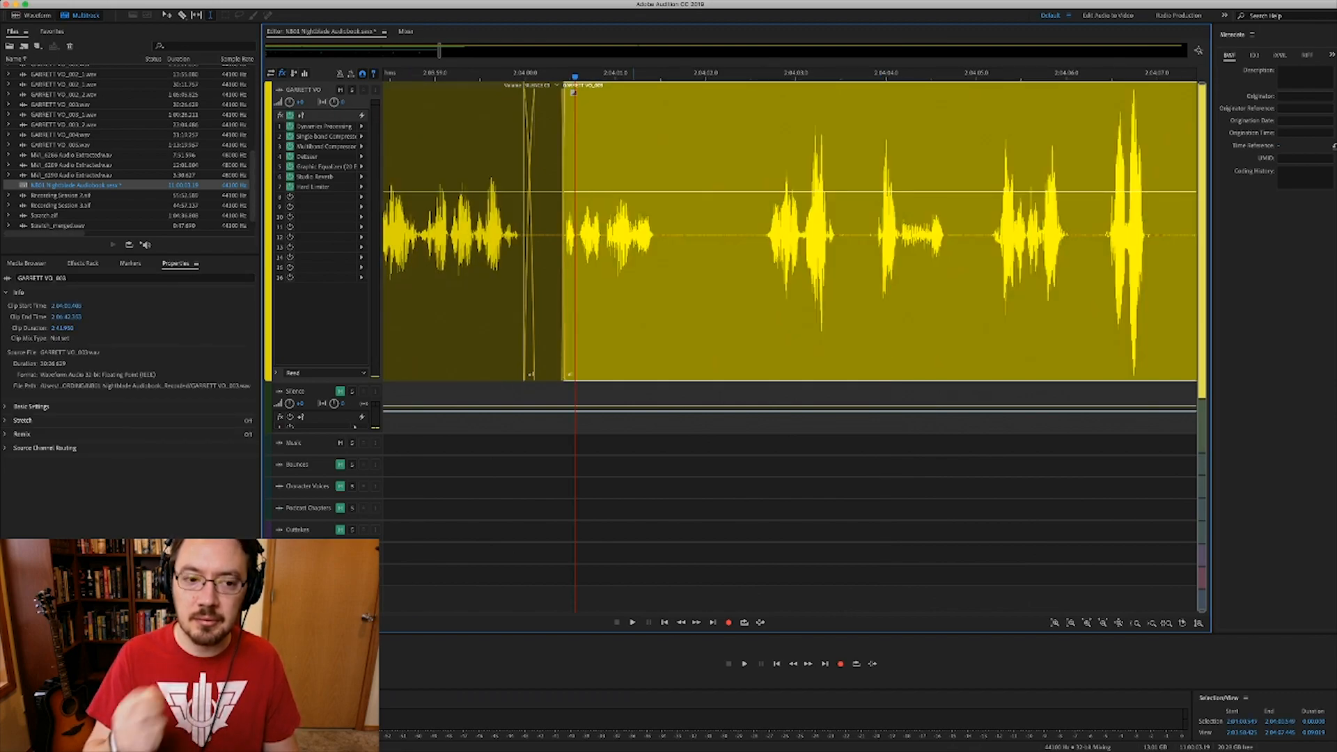
key(space)
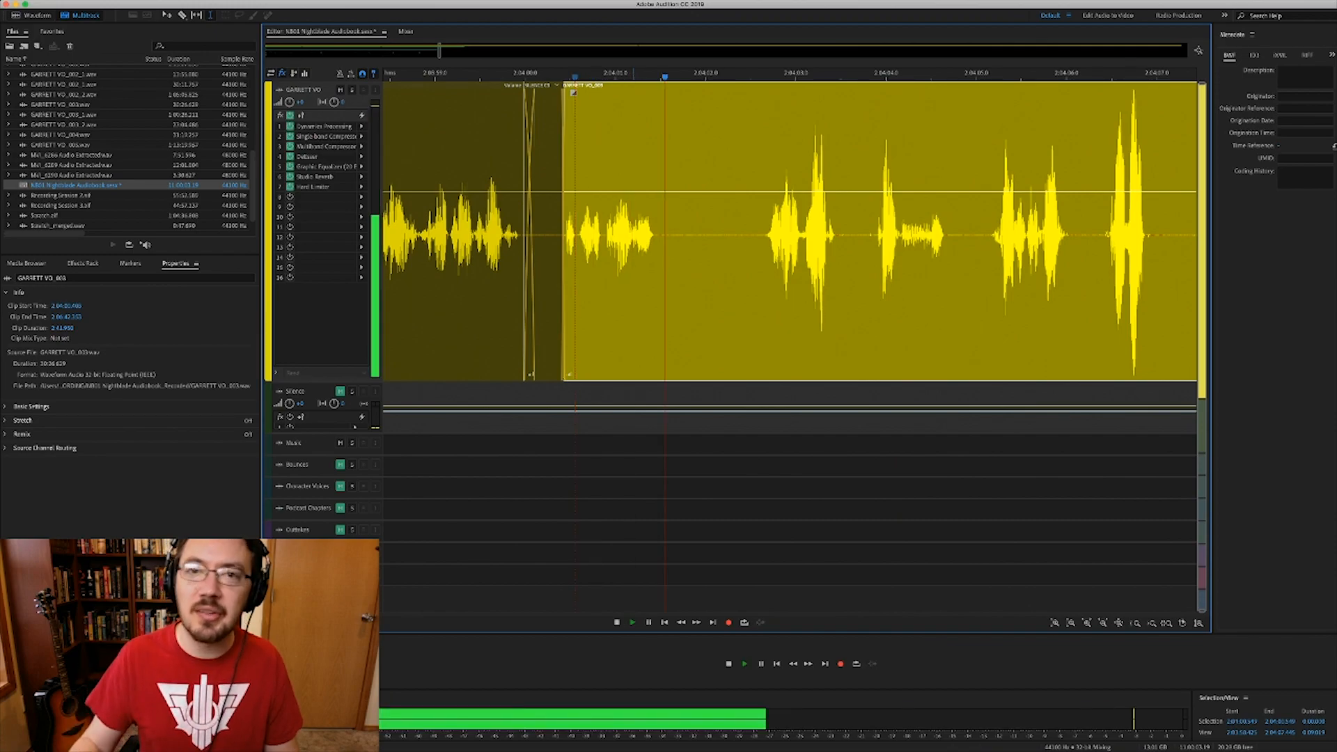
key(space)
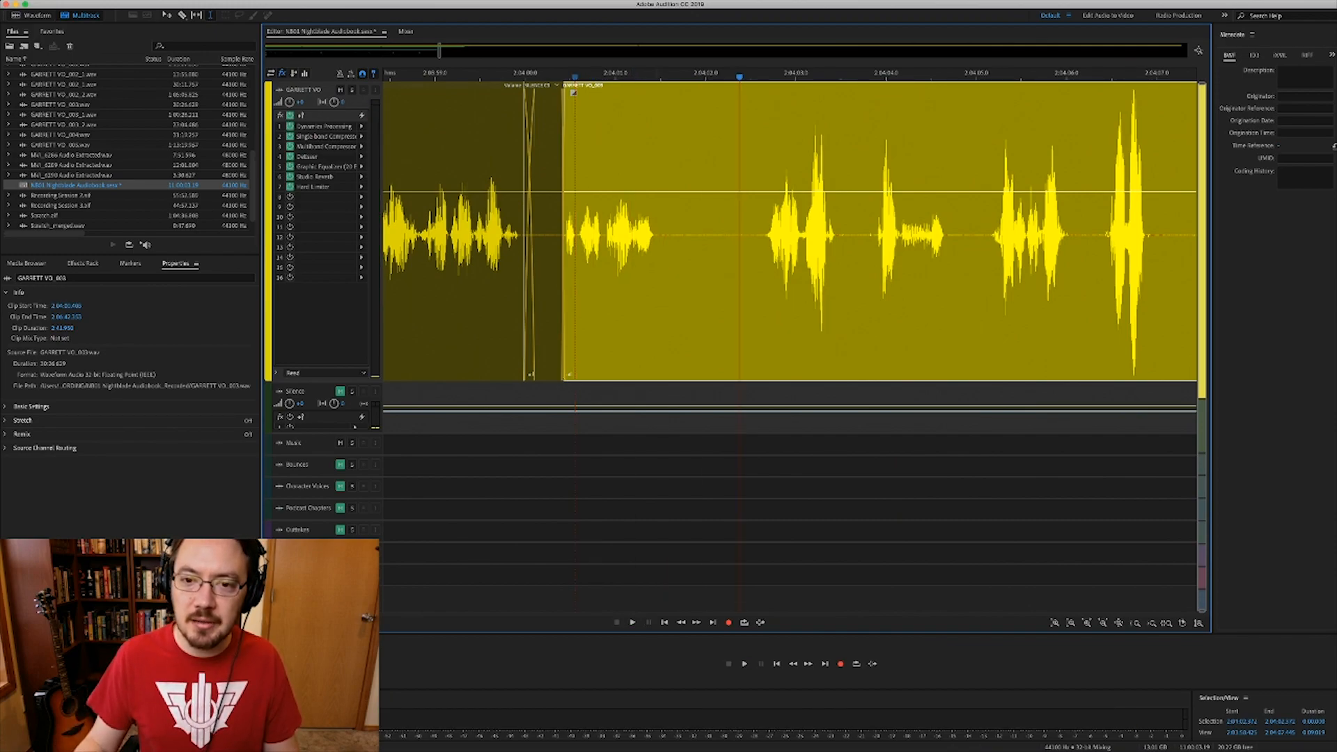
scroll(756, 234, up, 4)
shift+click(792, 233)
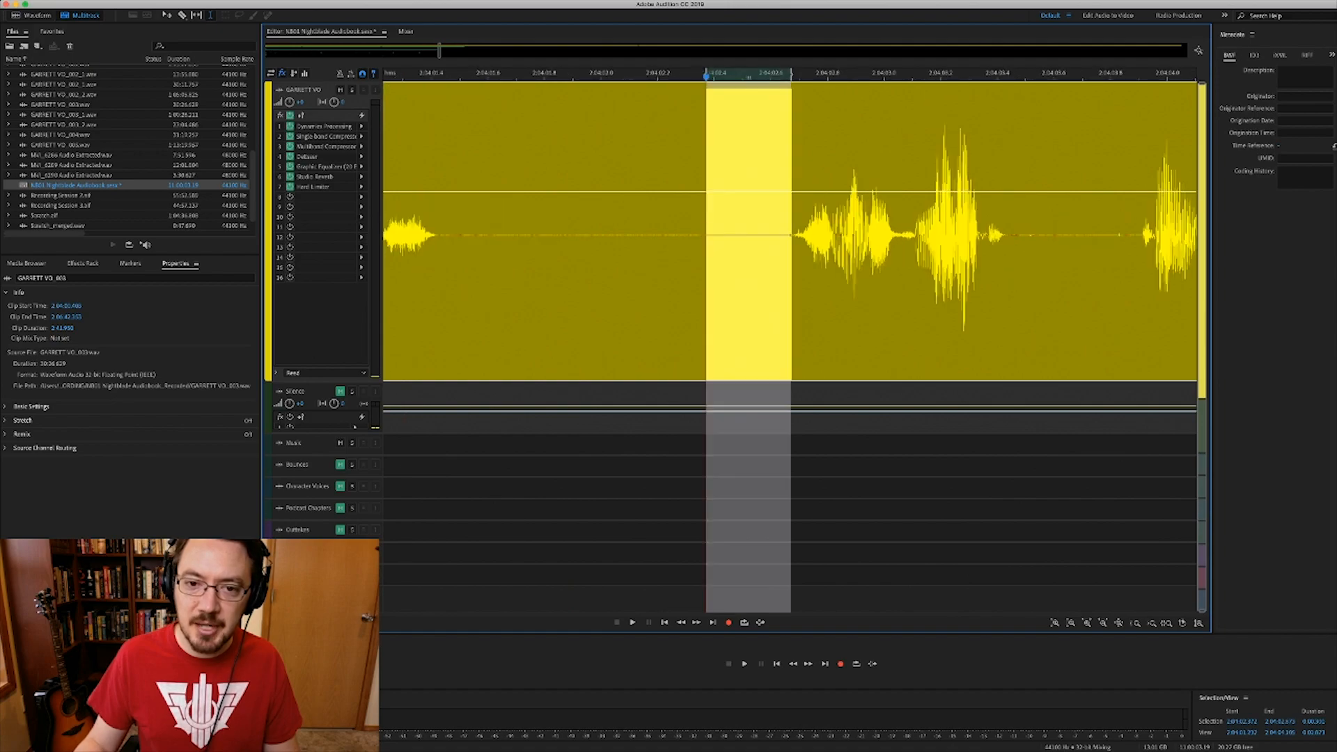
drag(792, 235, 790, 235)
key(shift+Delete)
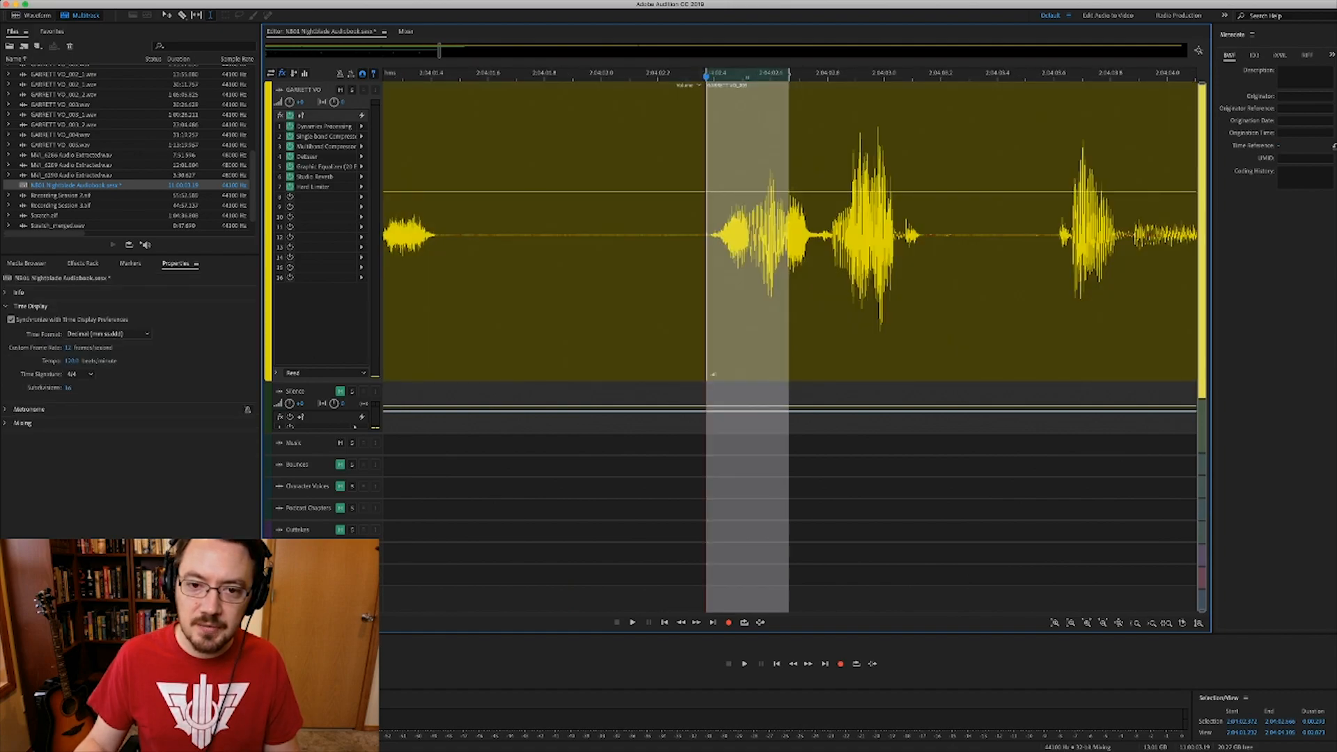
click(697, 90)
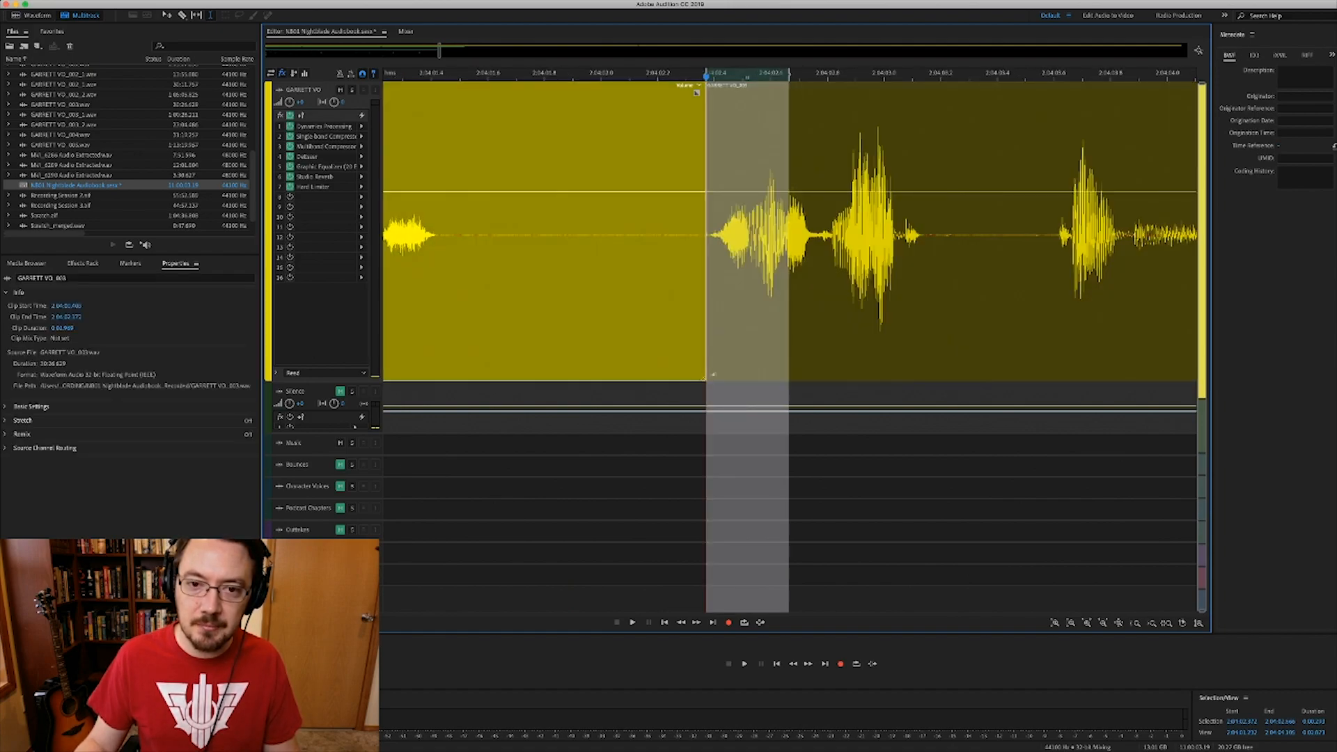
drag(712, 293, 713, 293)
scroll(712, 293, down, 5)
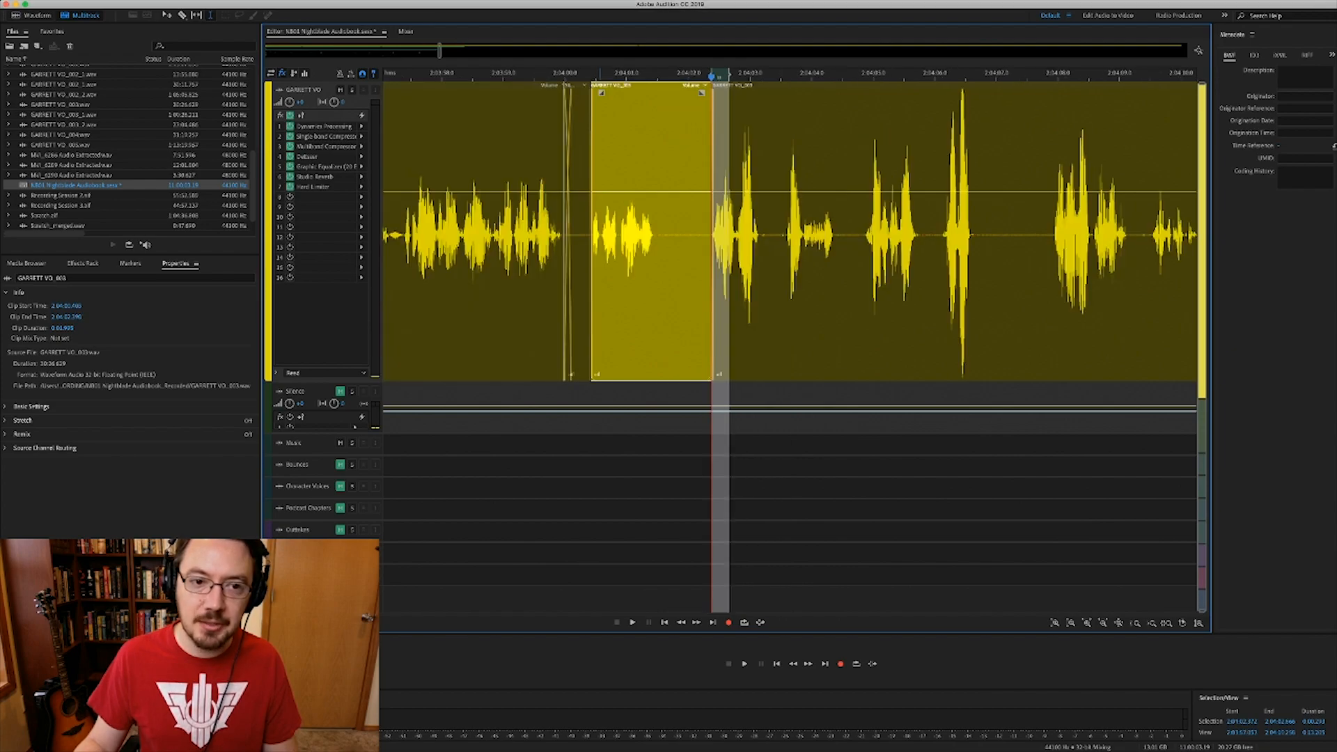
click(401, 293)
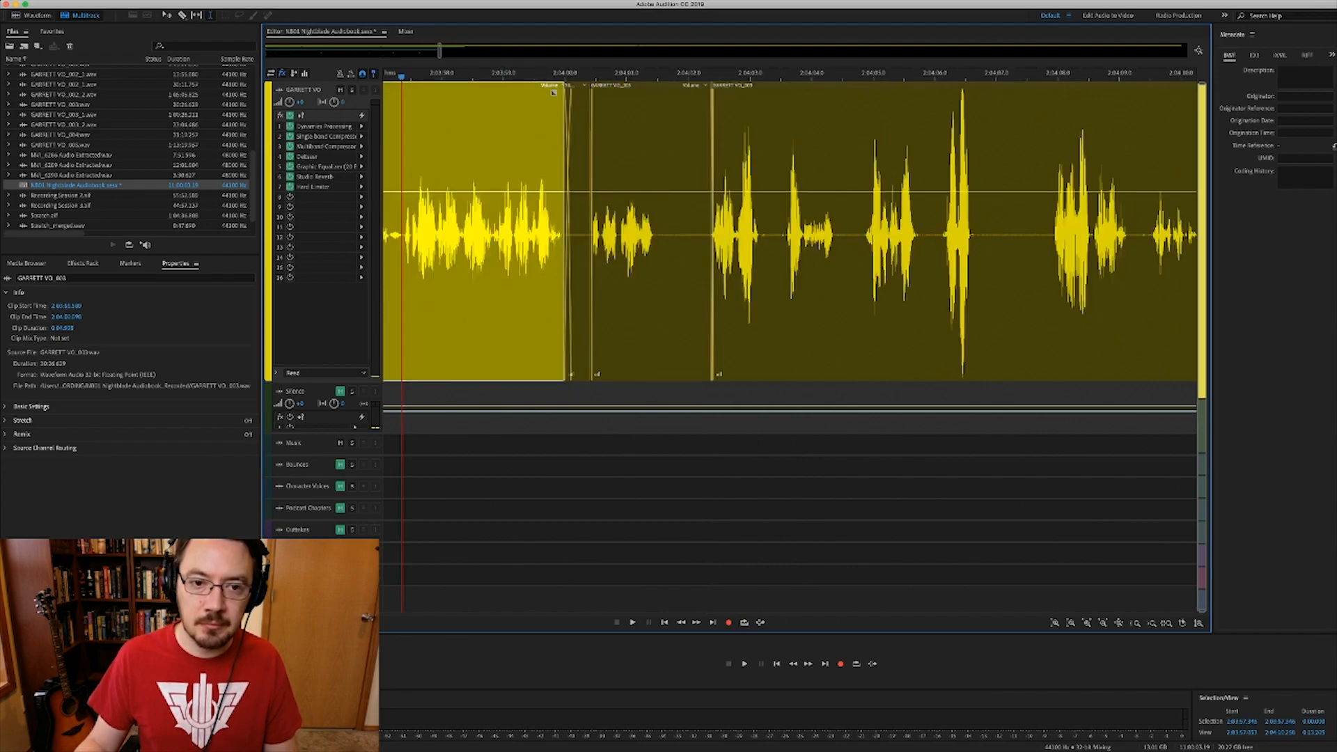
key(space)
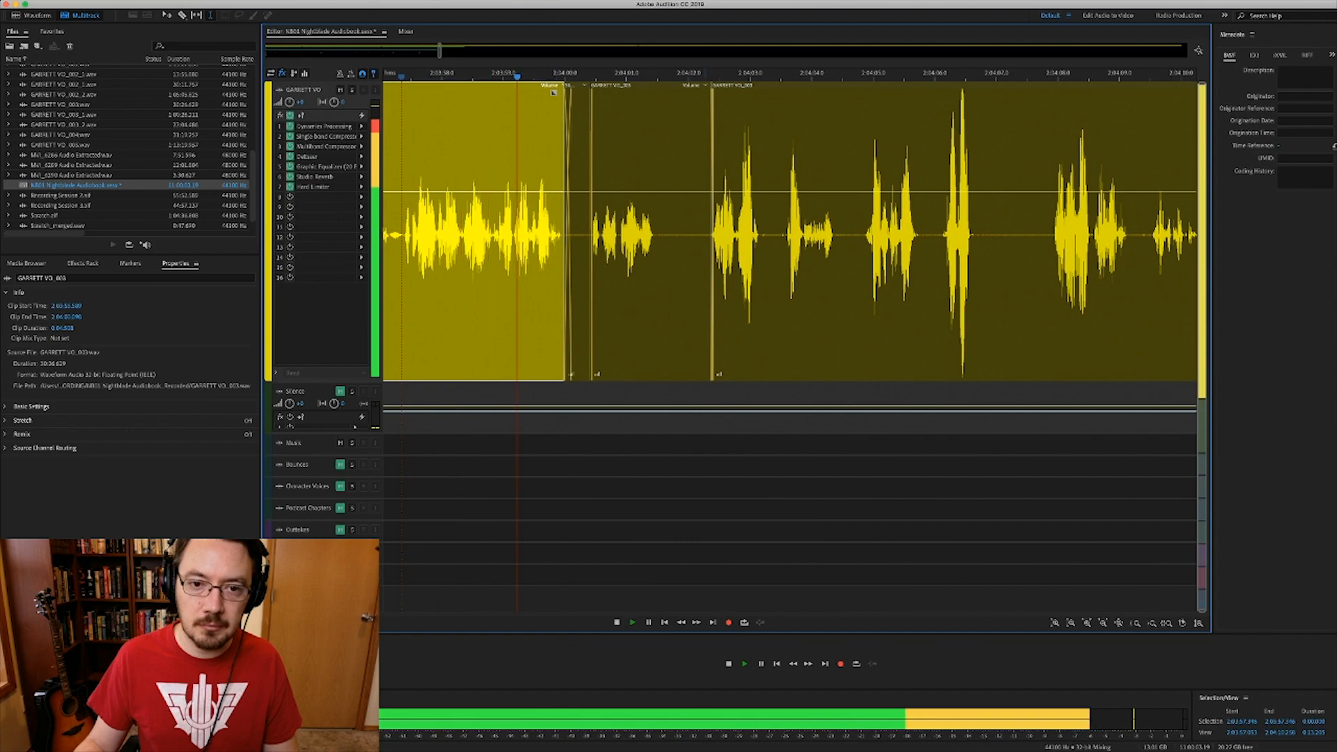
scroll(790, 278, right, 1)
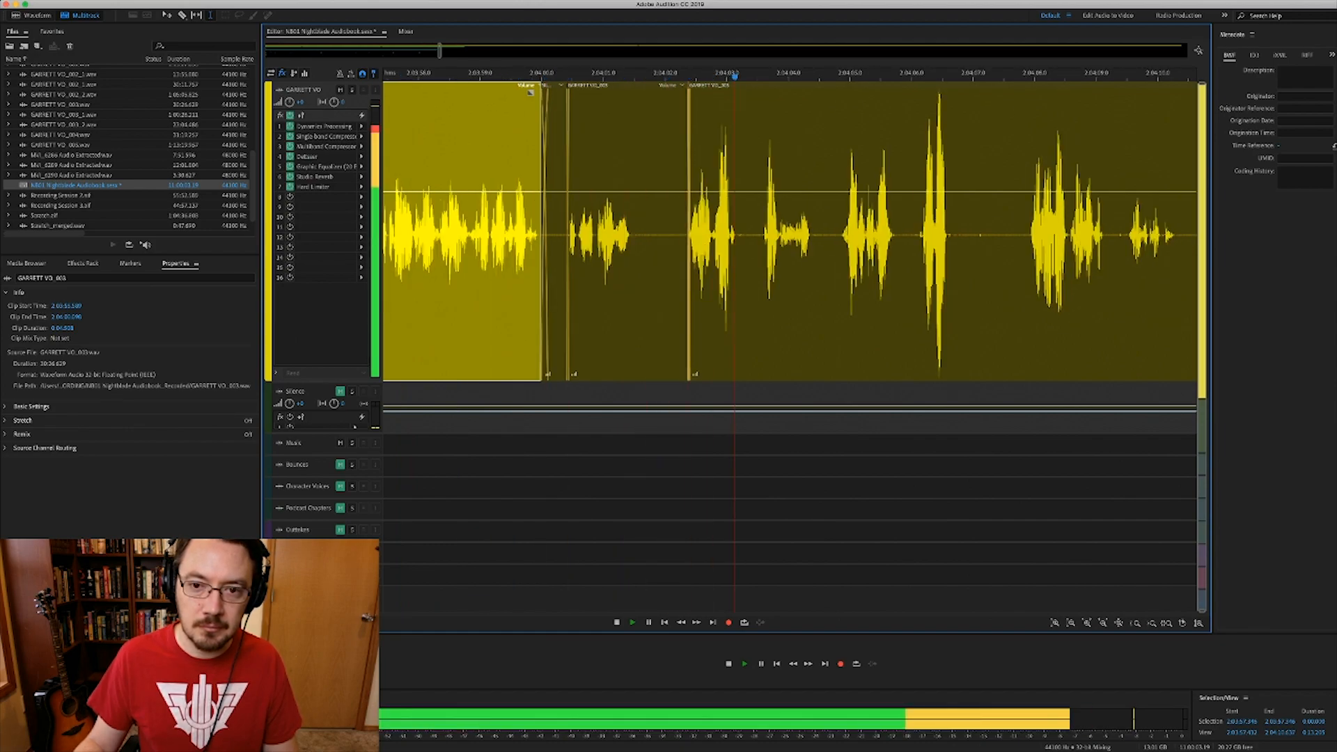
scroll(790, 278, right, 1)
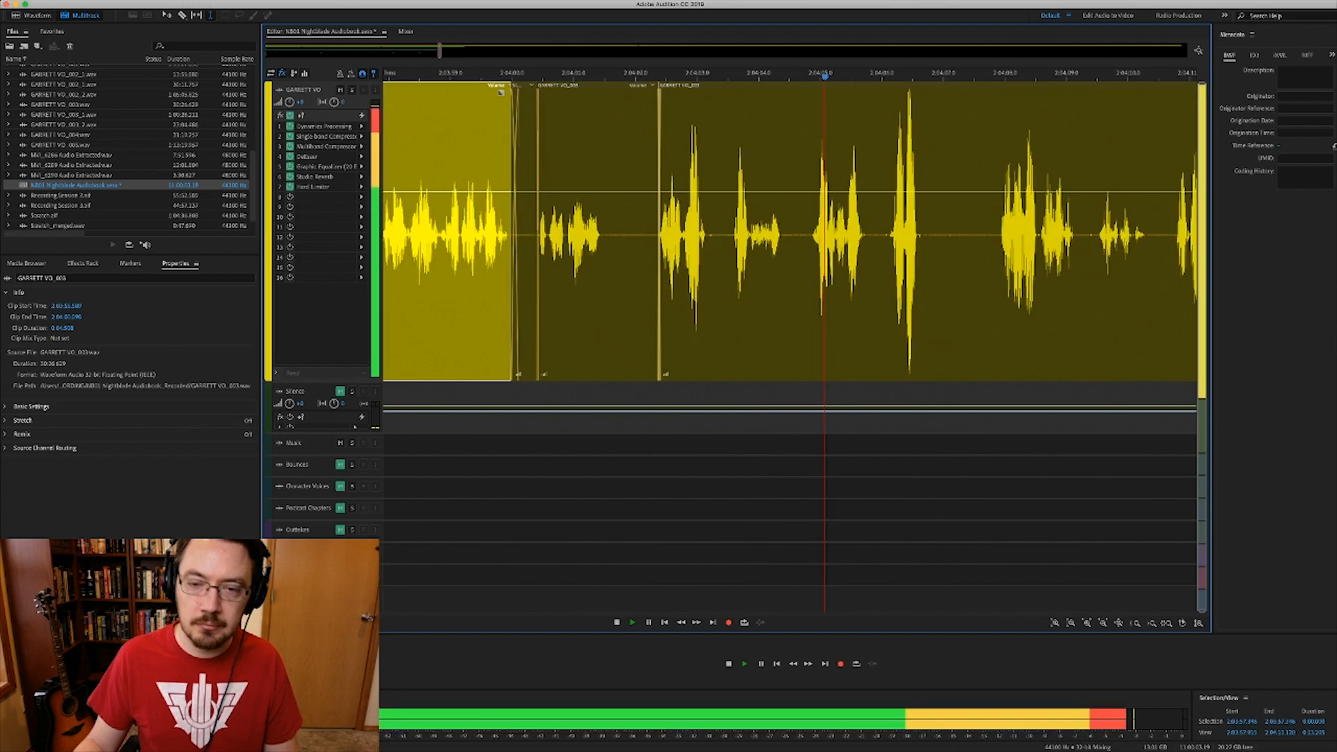
scroll(790, 279, right, 1)
key(space)
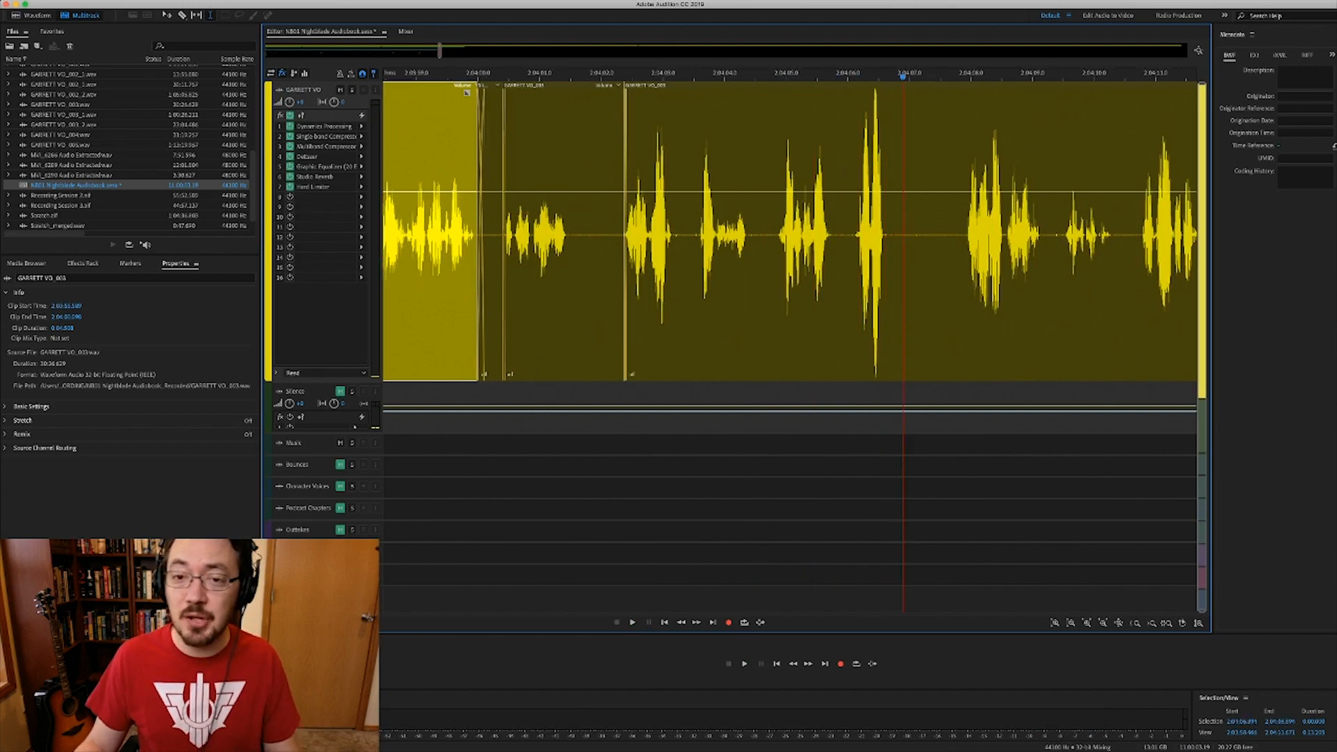
scroll(790, 279, right, 1)
scroll(790, 230, right, 5)
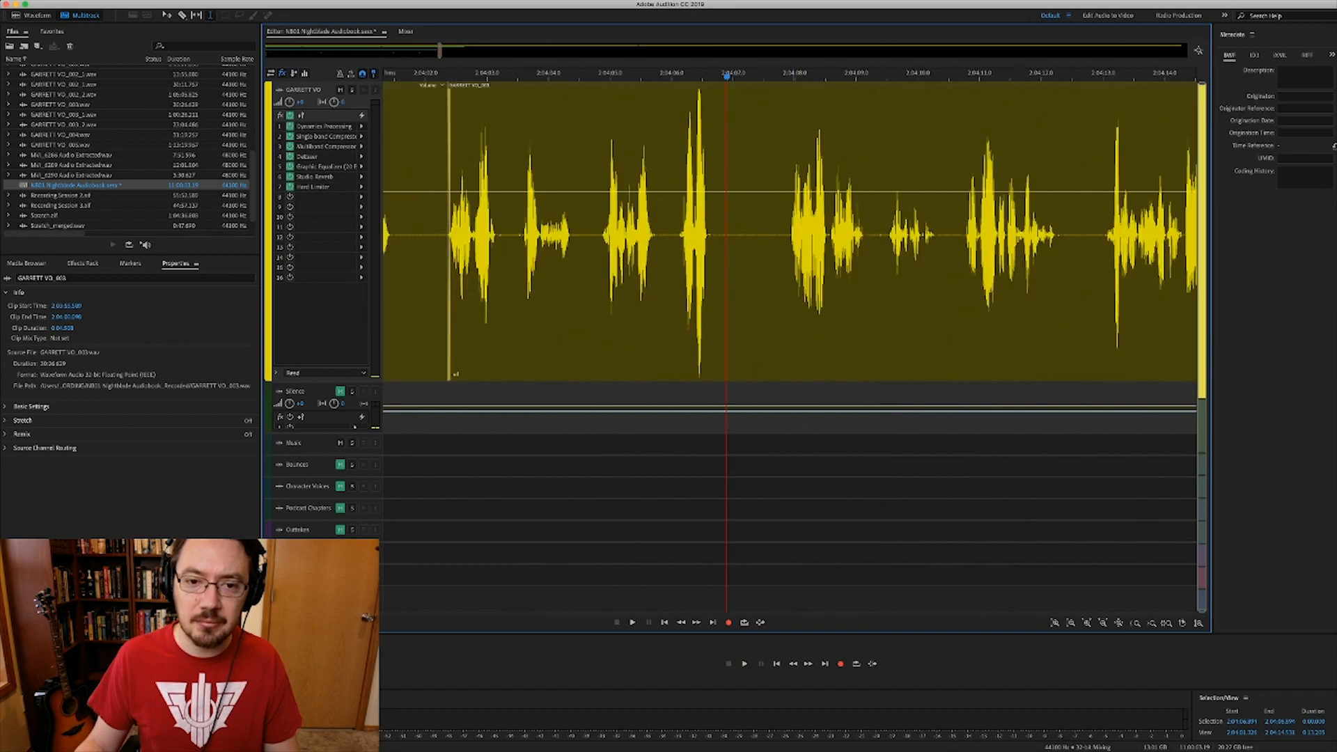
click(593, 279)
key(space)
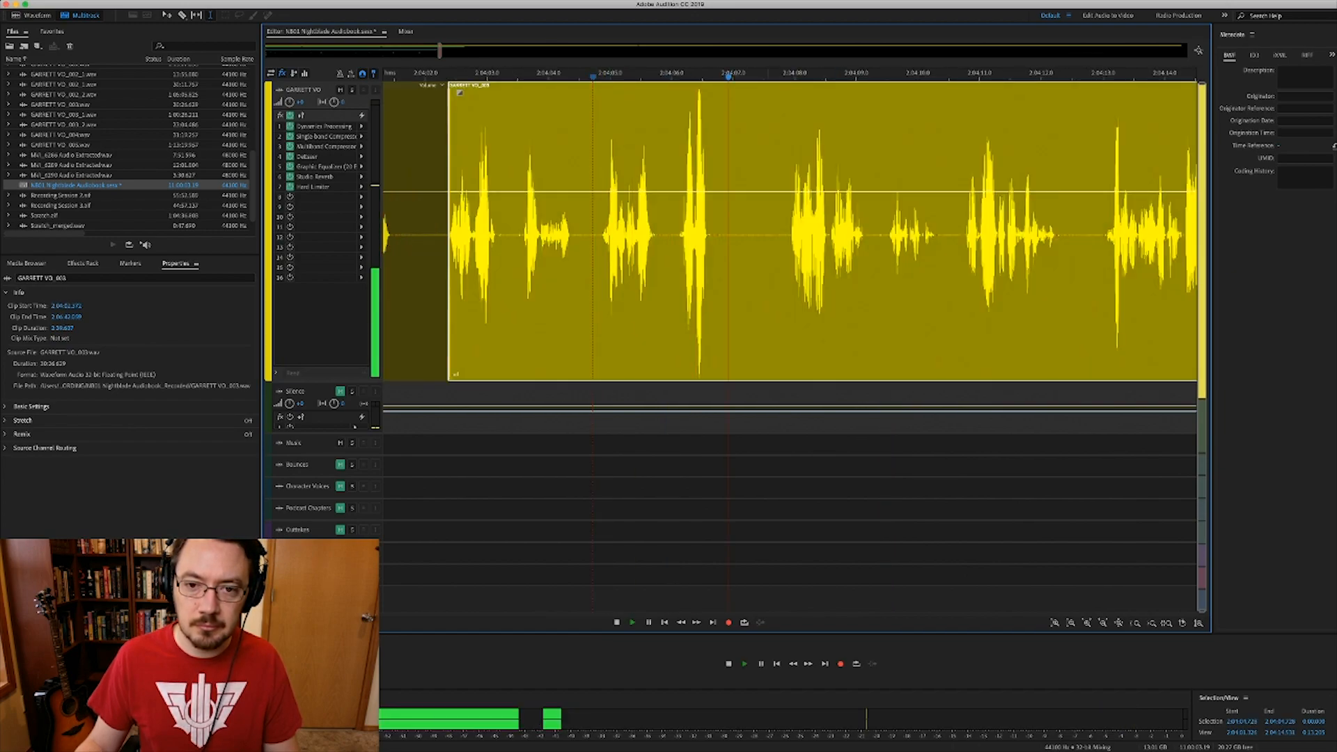
key(space)
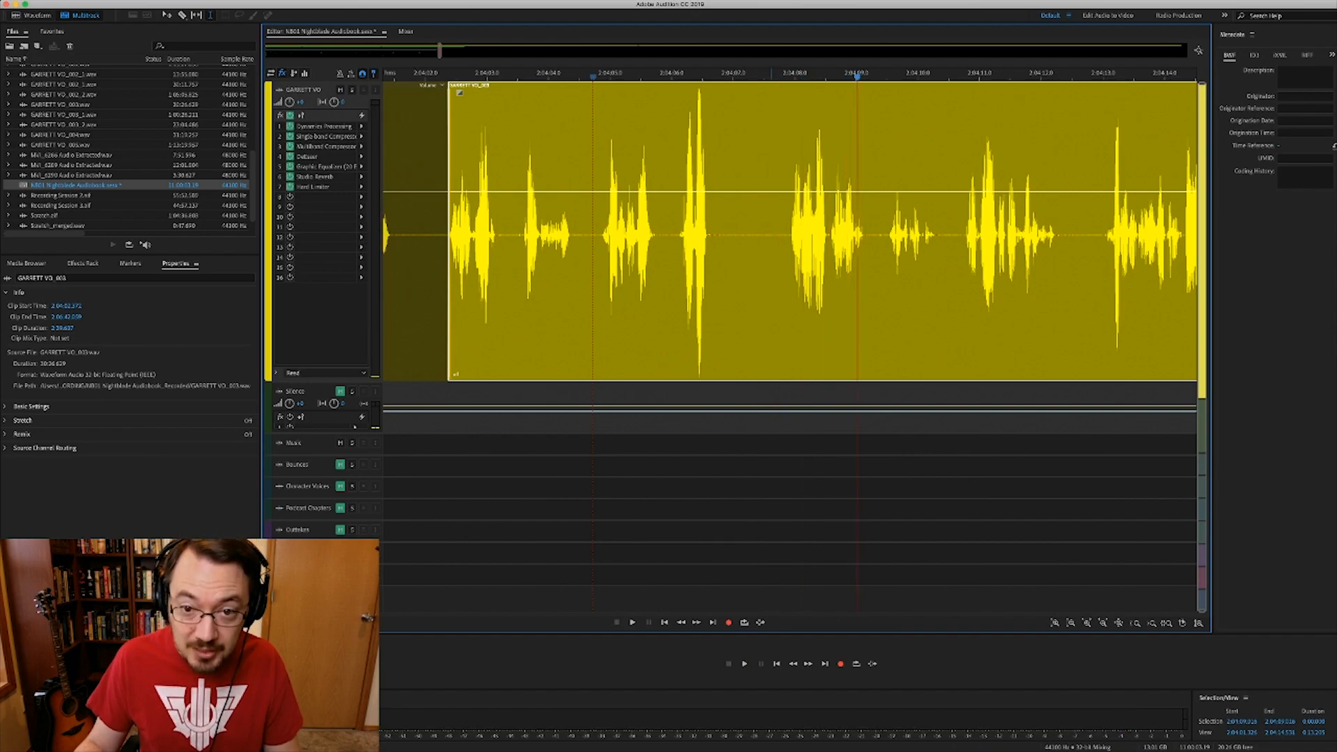
scroll(769, 230, up, 5)
- Cut a stretch out of the GARRETT VO_003 voice-over and play back across the new gap
drag(621, 229, 828, 230)
key(Delete)
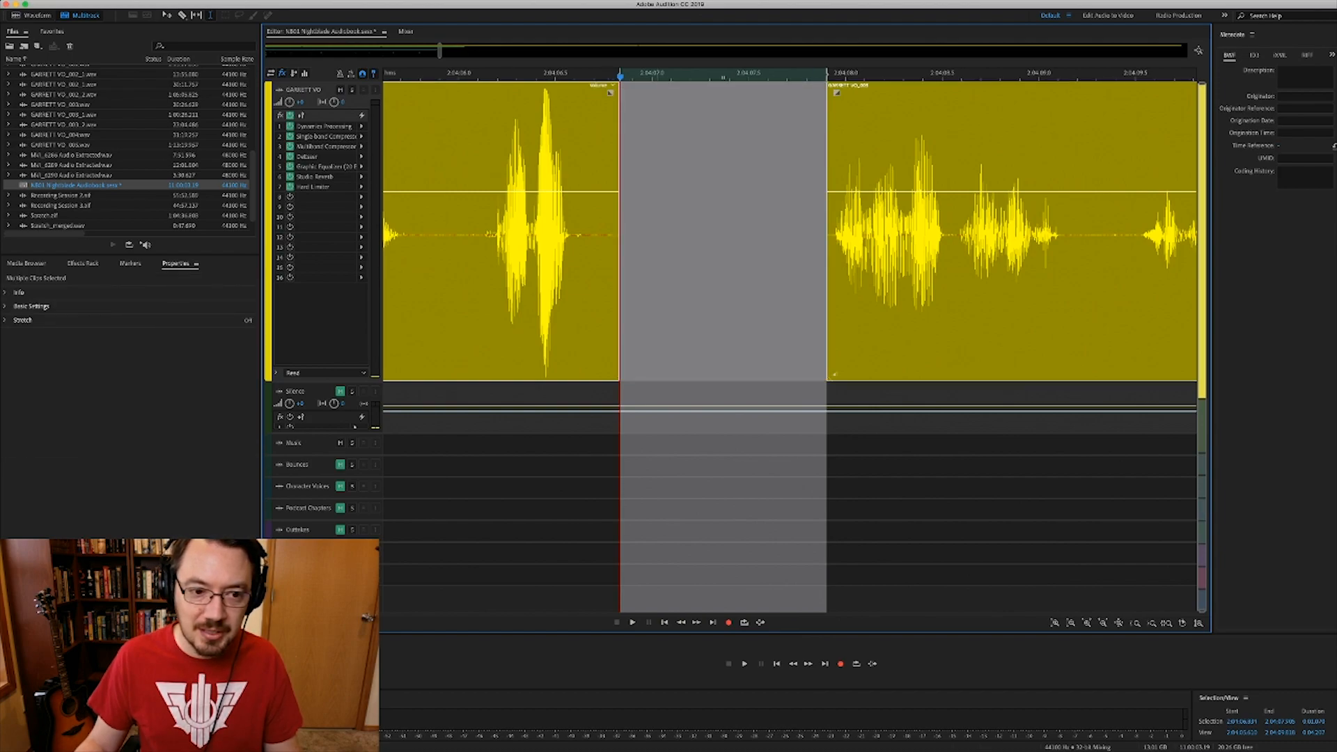
scroll(657, 230, down, 5)
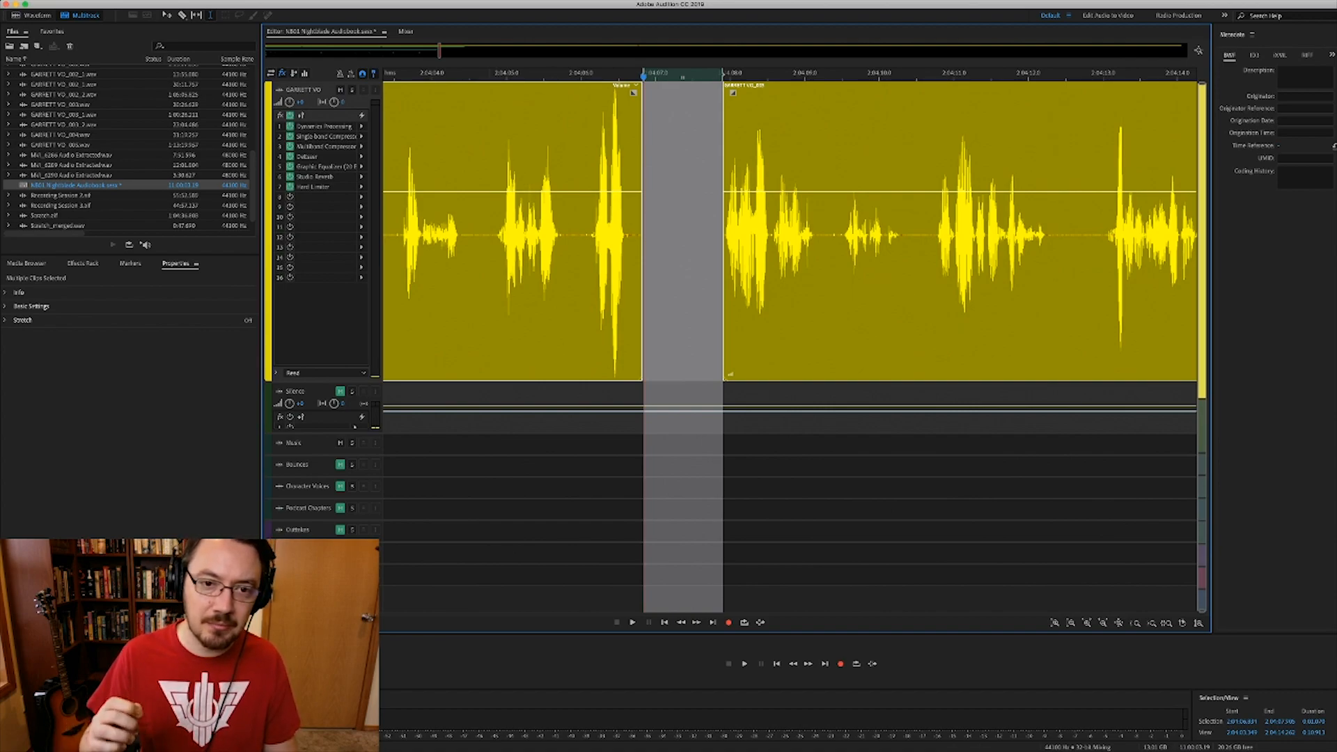
click(490, 279)
key(space)
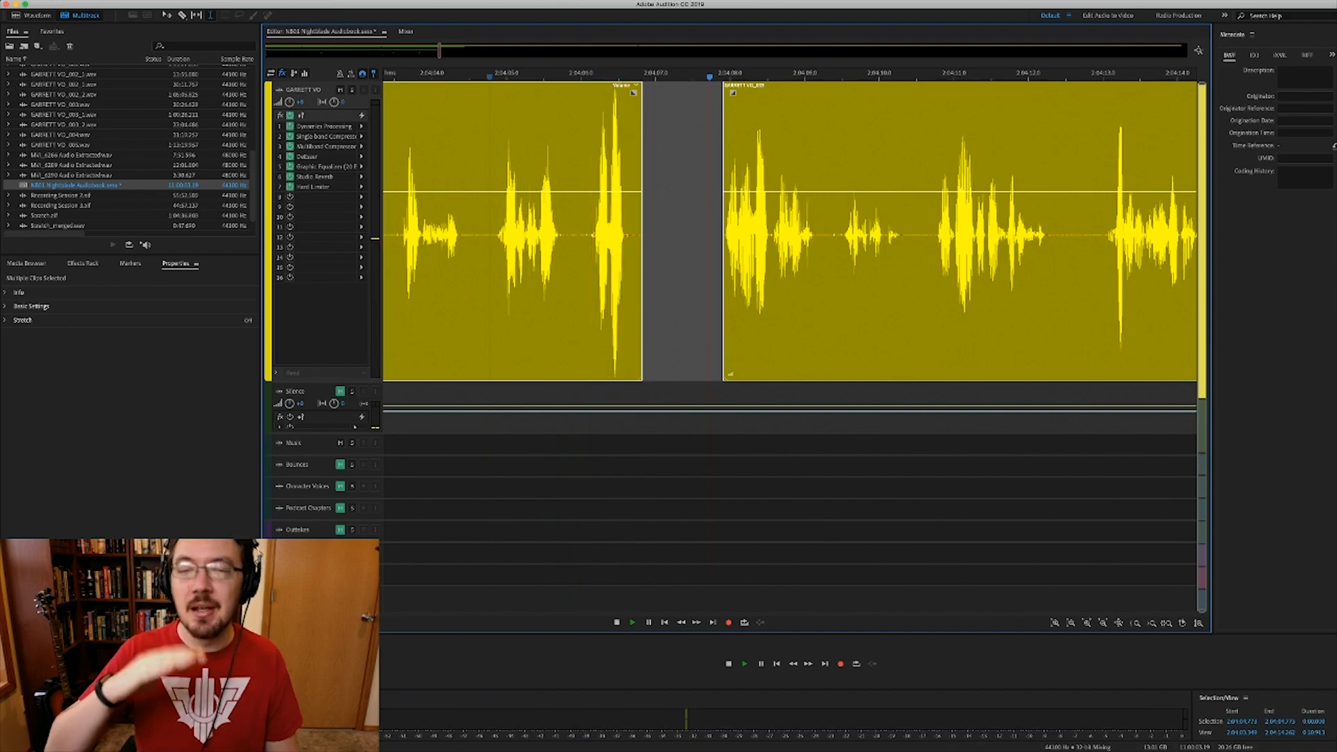
key(space)
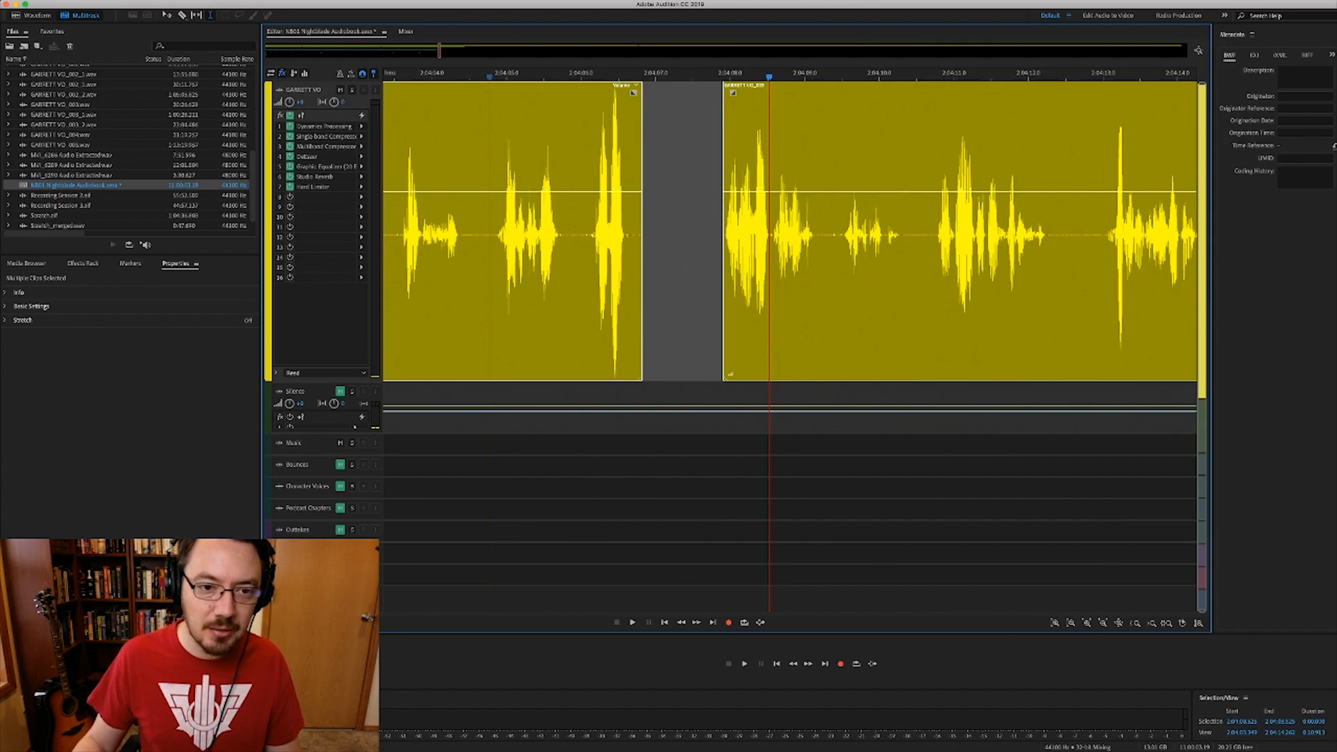
- Unmute the Silence track, replay through the gap, and zoom in on it
click(339, 391)
click(479, 230)
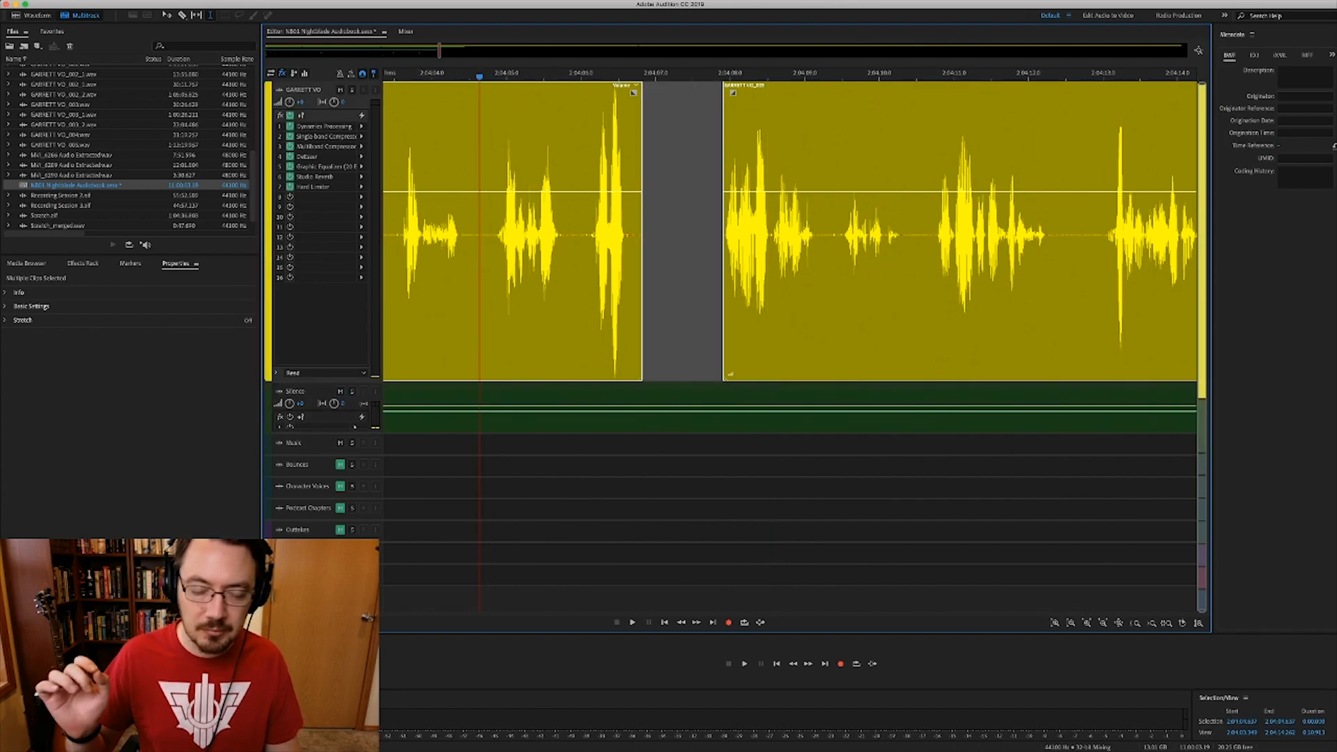
key(space)
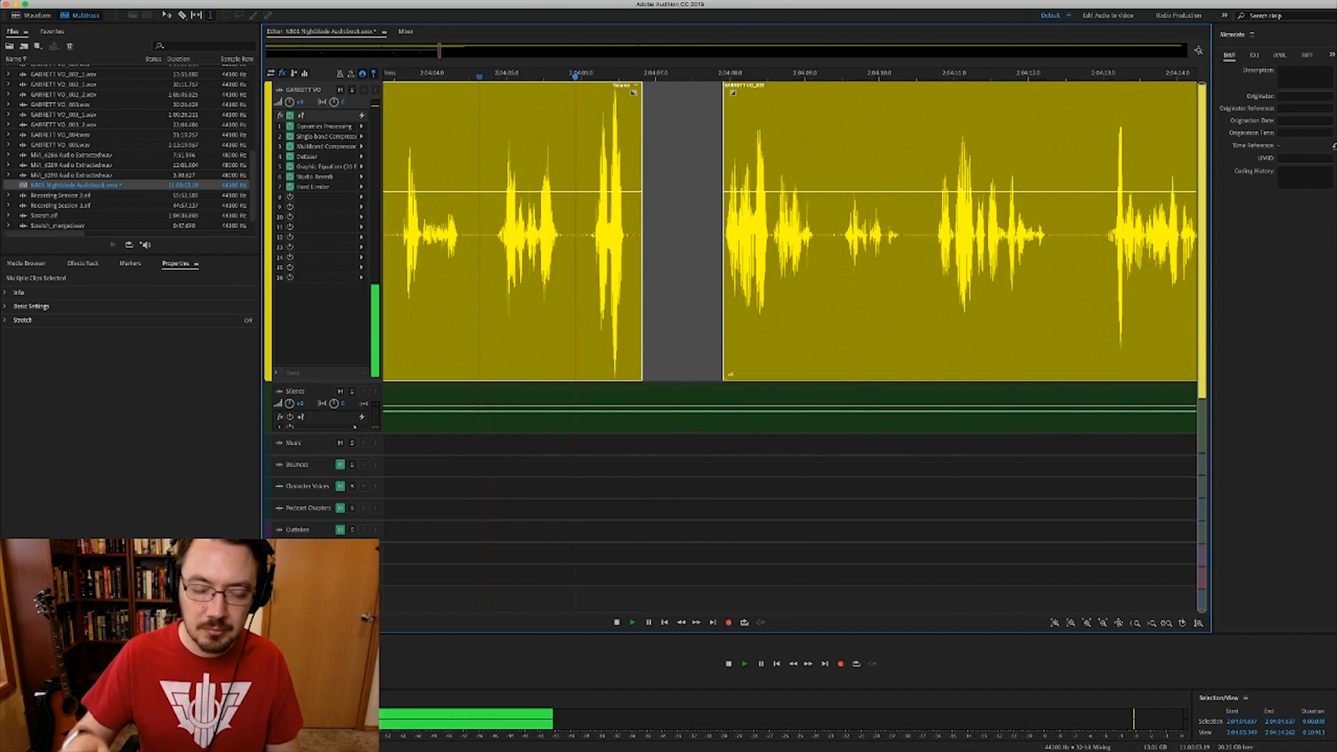
key(space)
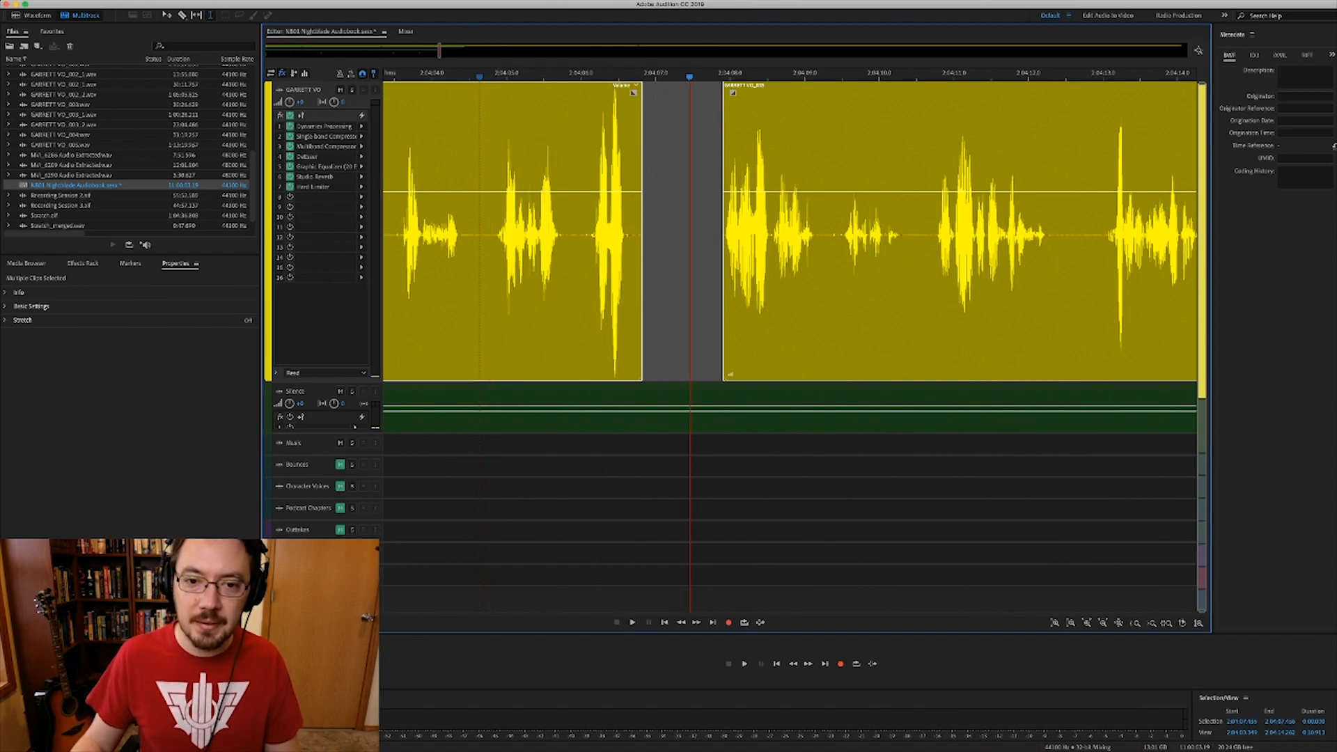
key(=)
key(=)
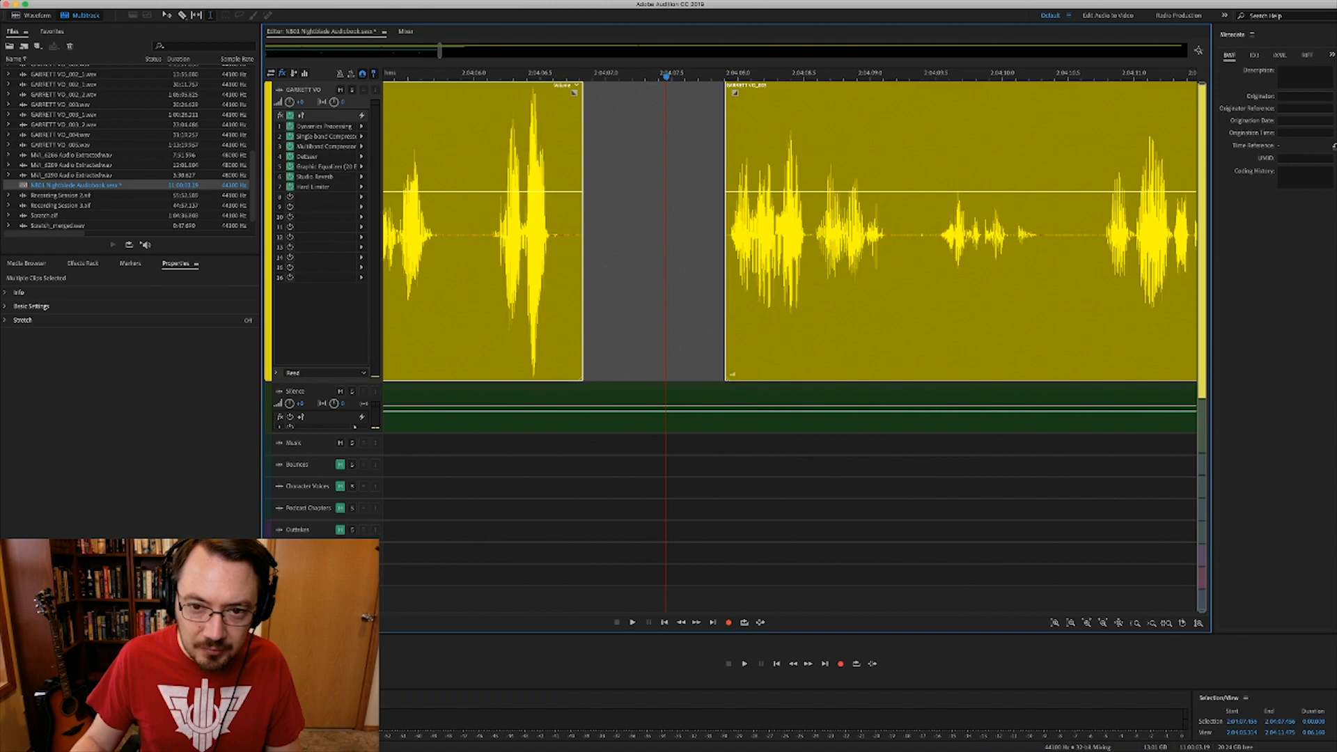
- Shorten the gap by sliding the right-hand GARRETT VO_003 clip to the left
drag(661, 91, 733, 90)
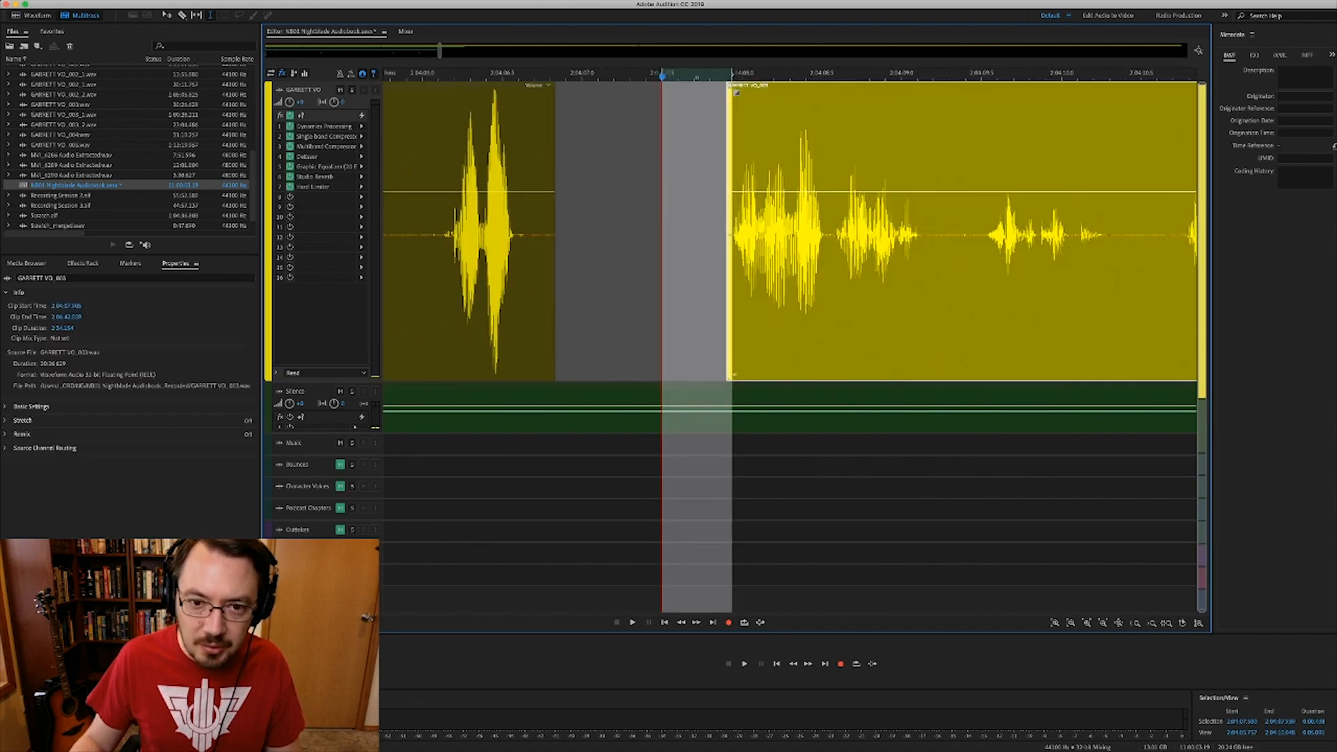
right_click(691, 230)
click(691, 229)
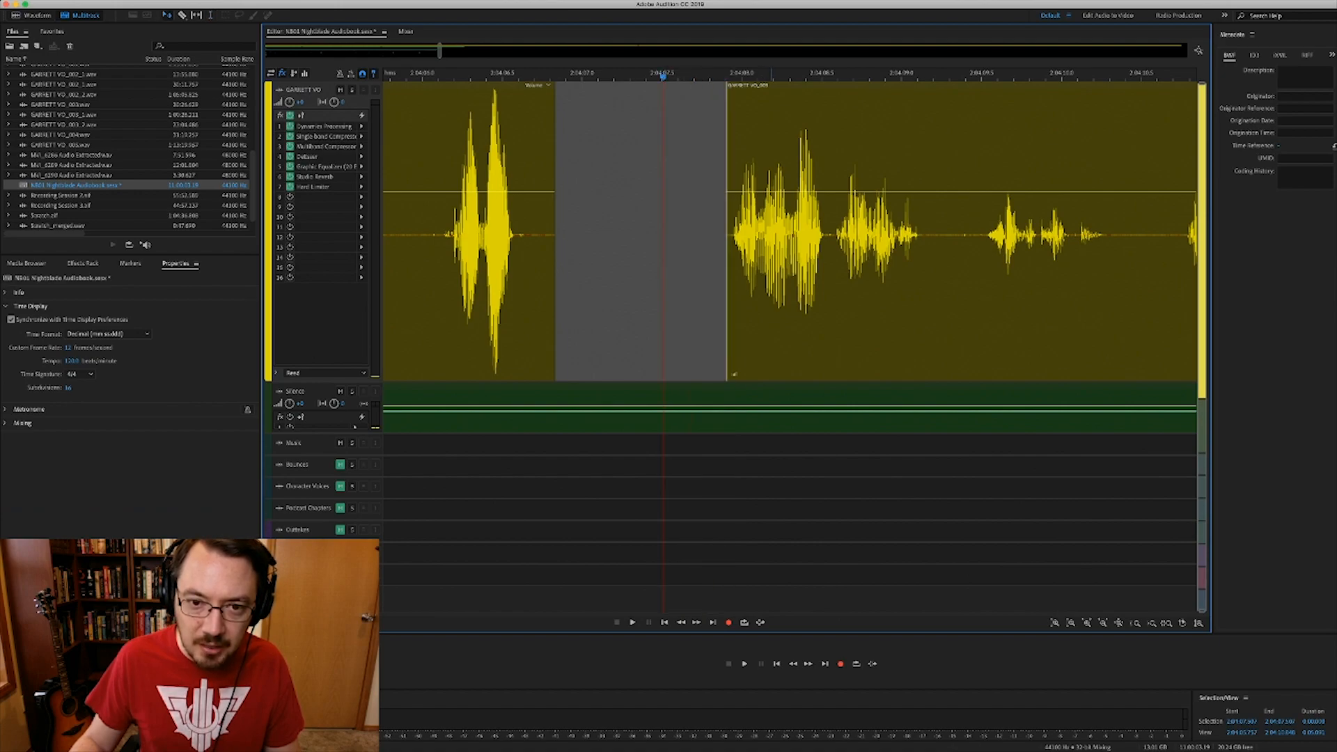
click(735, 374)
drag(734, 374, 667, 374)
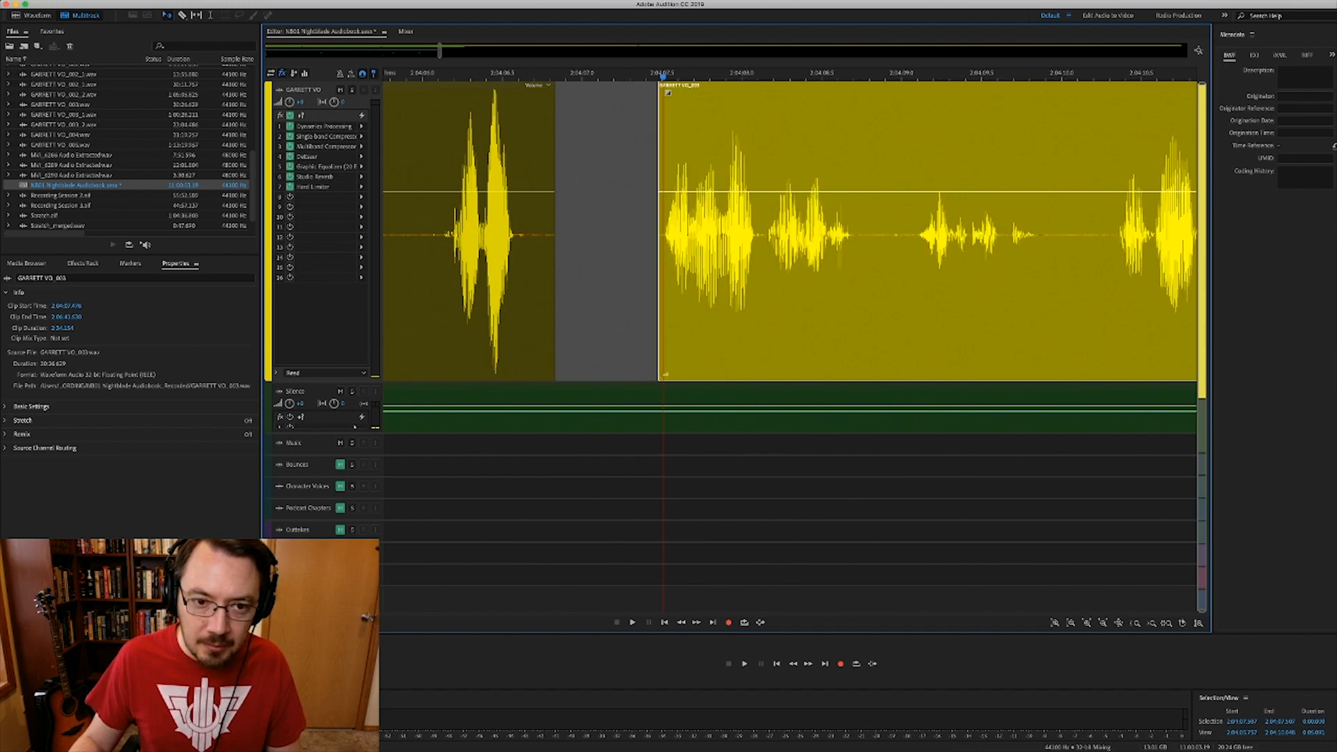
- Fill the selected gap with the SILENCE 03 room-tone clip and mute the Silence track
key(t)
drag(538, 300, 663, 300)
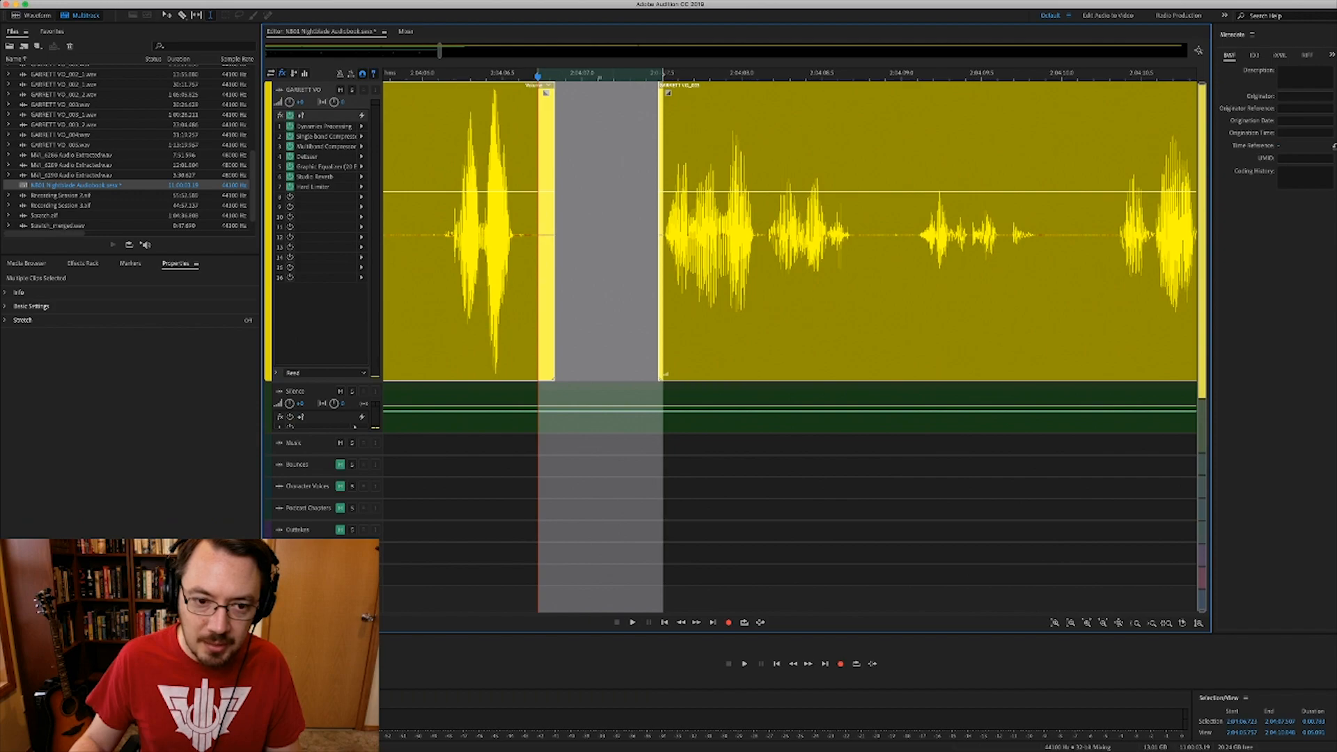
drag(613, 409, 613, 299)
scroll(613, 300, down, 3)
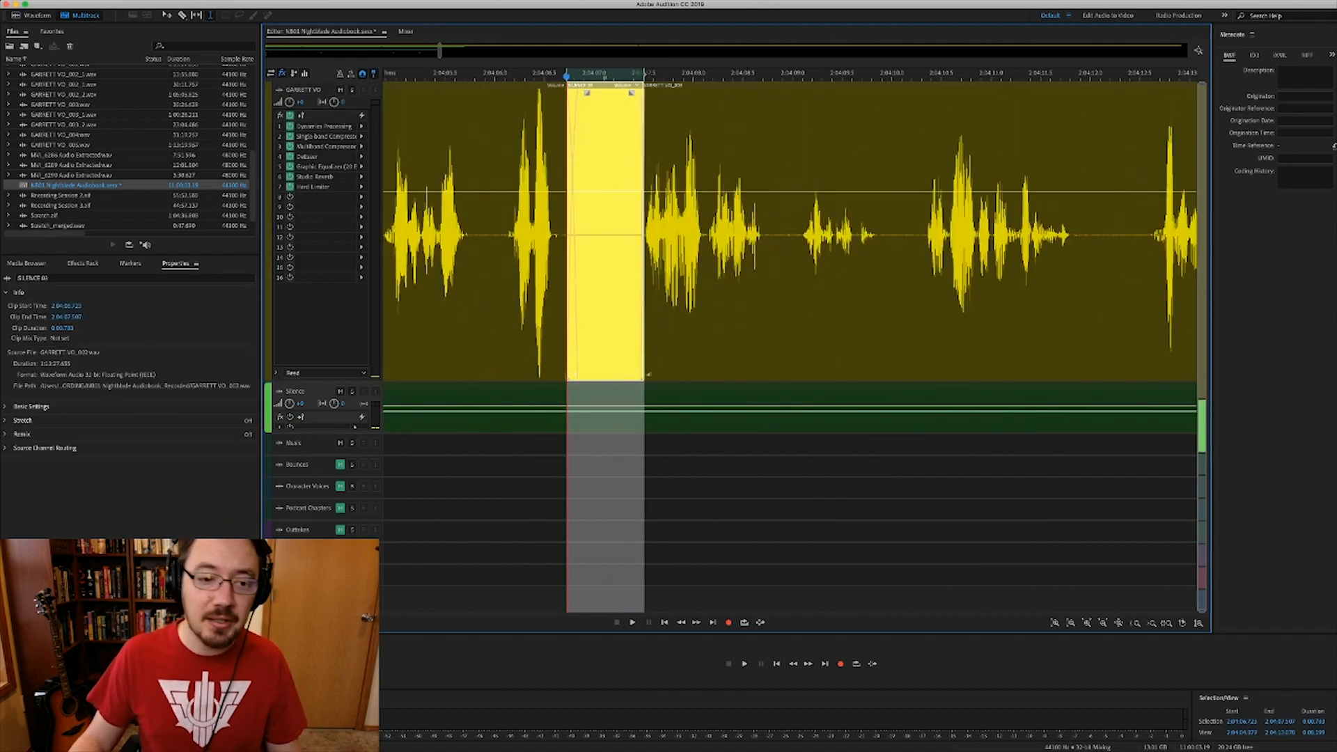
click(340, 391)
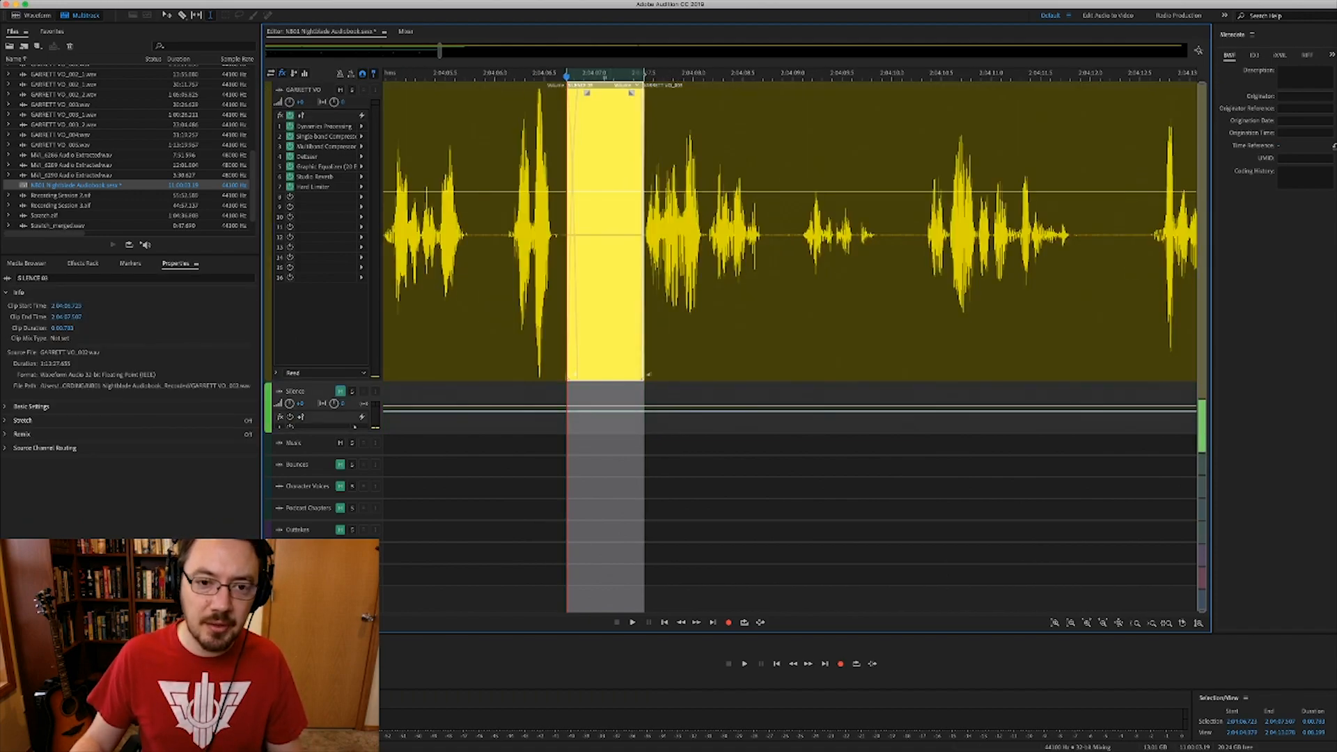
- Play back from just before the filled gap to check the edit
scroll(530, 300, left, 3)
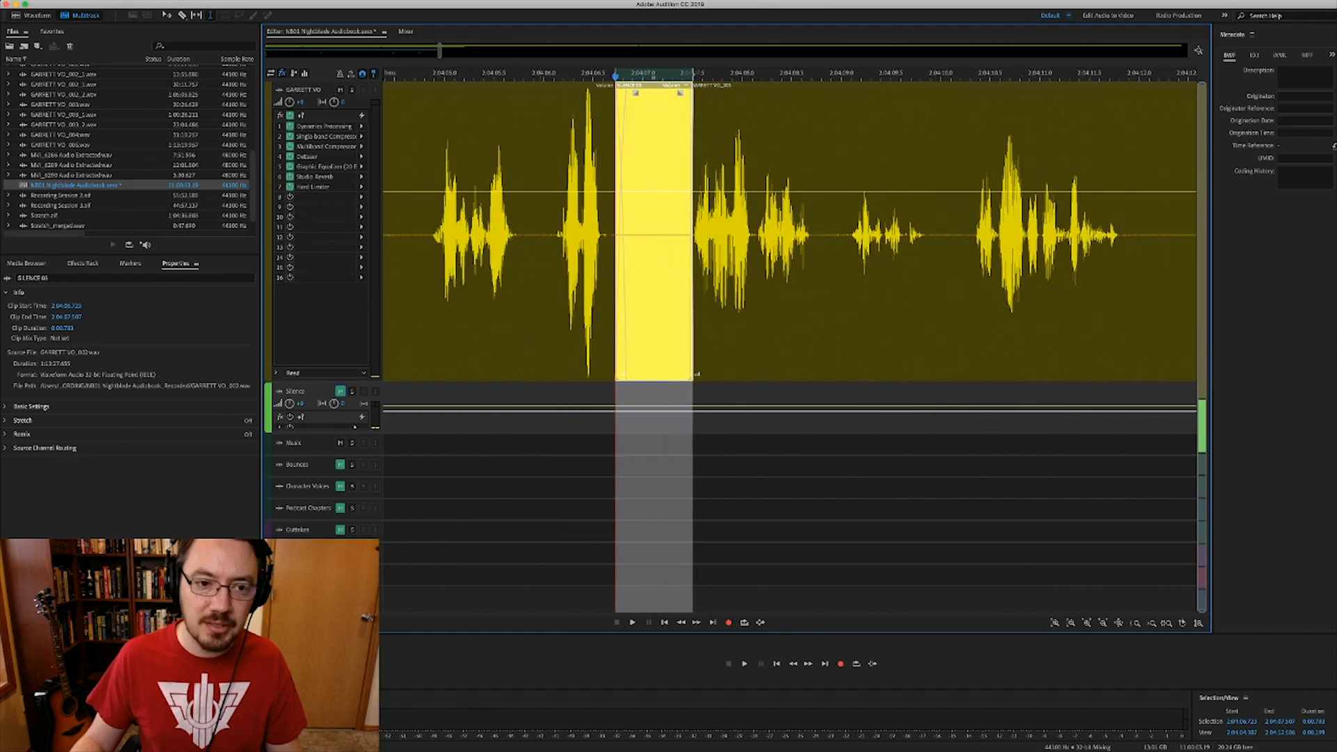
click(530, 299)
key(space)
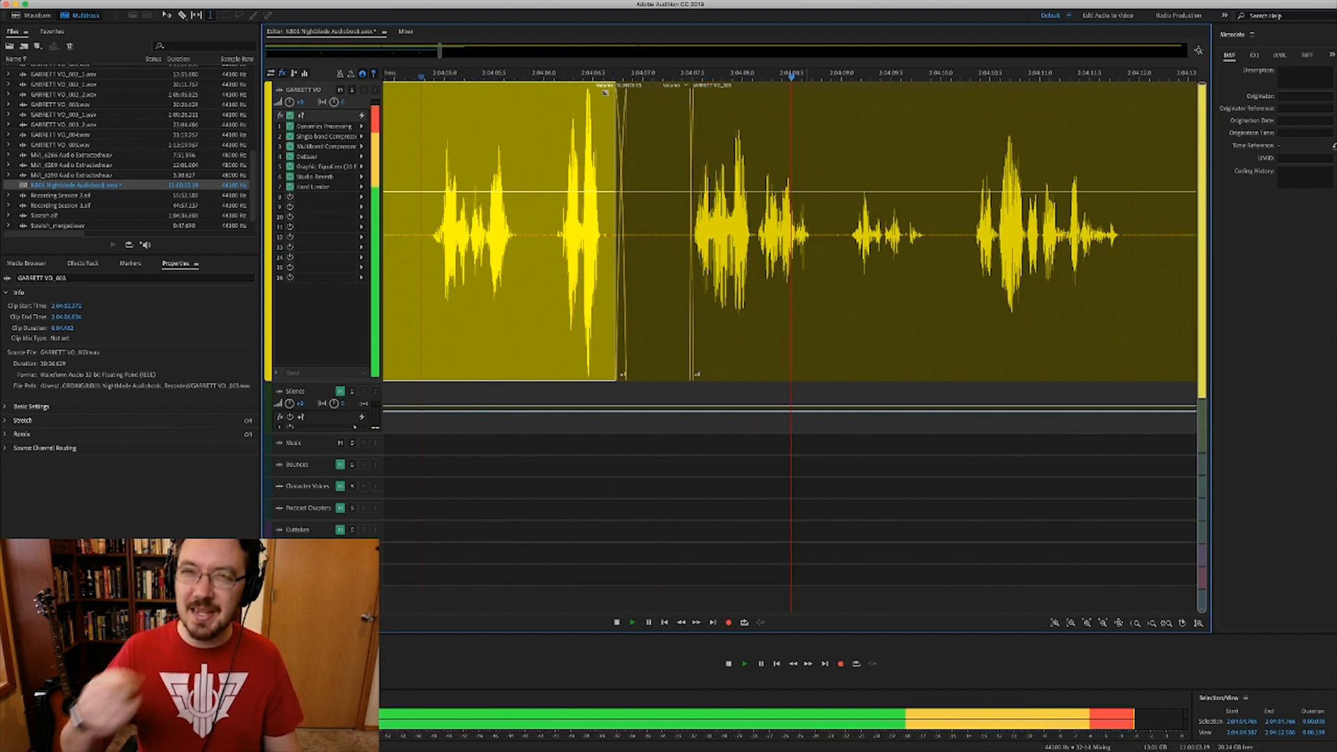
key(space)
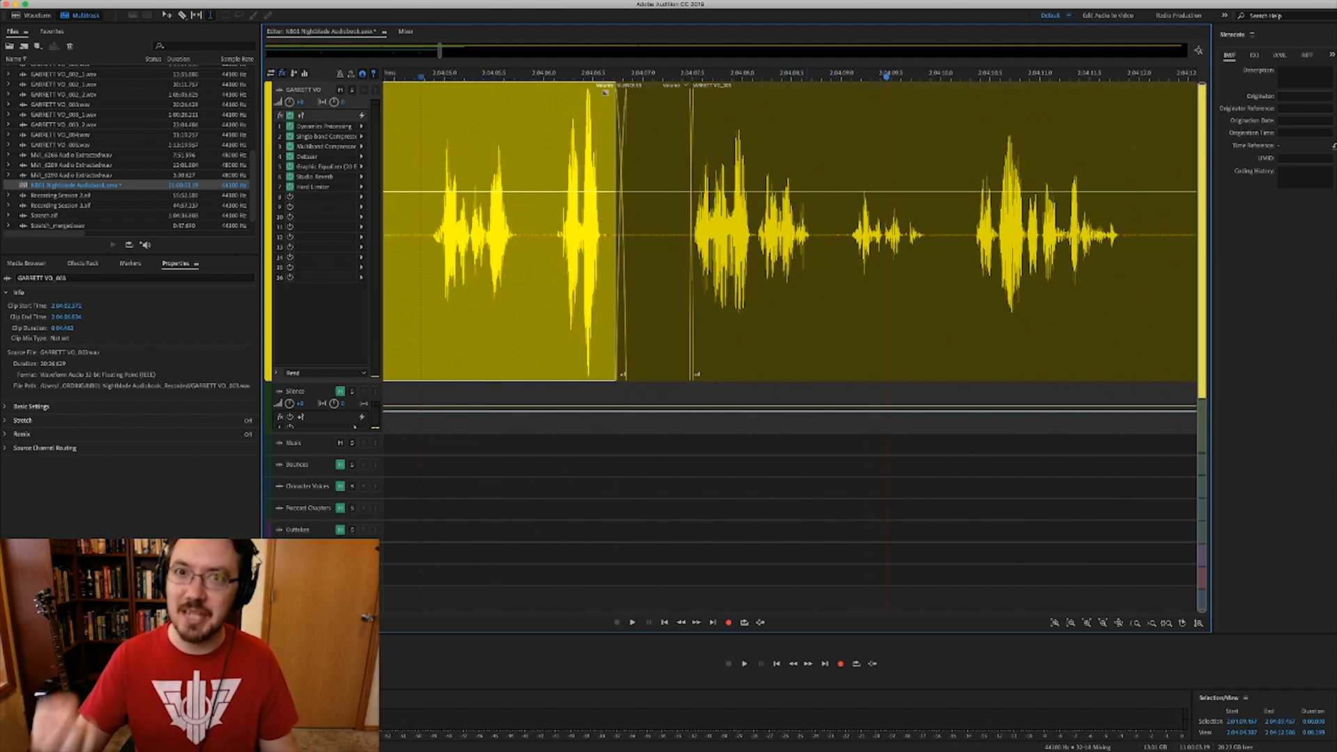
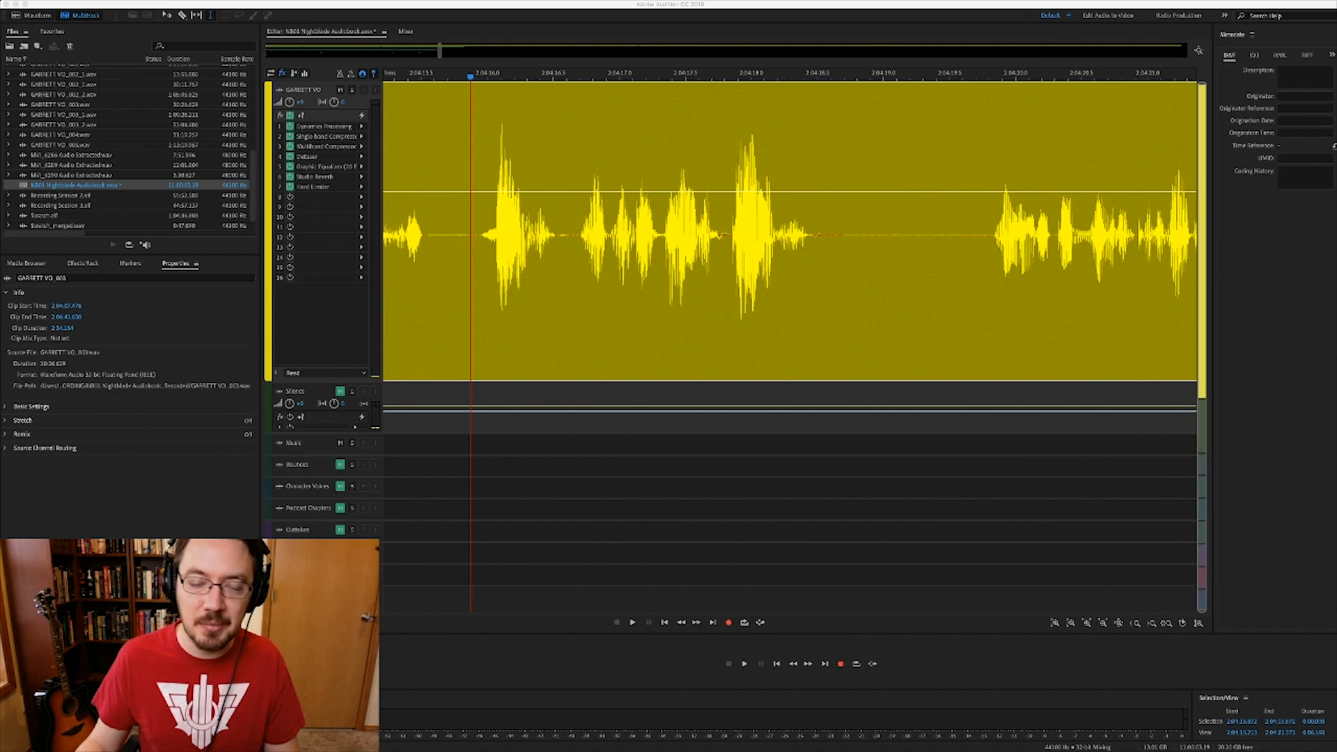
- Play through the voice-over passage and zoom in at the gap where the mouth click is heard
click(707, 236)
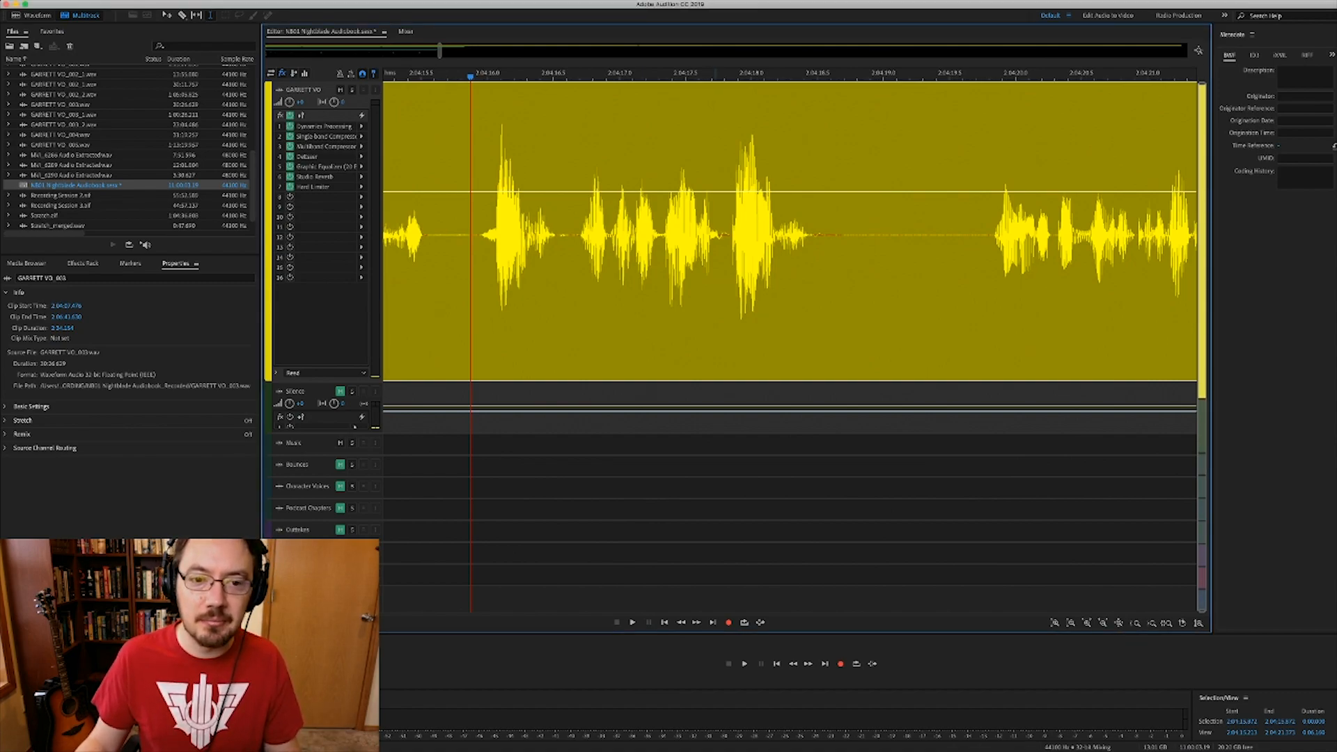
key(space)
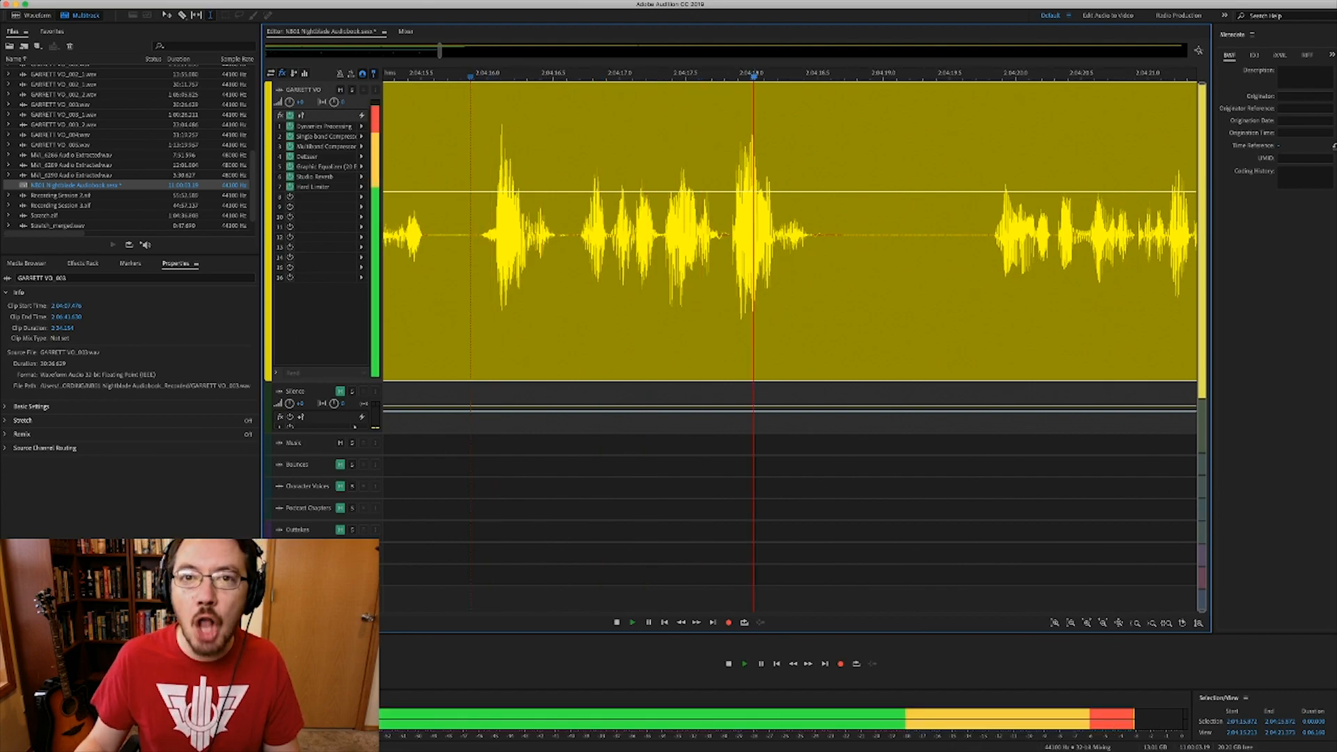
key(space)
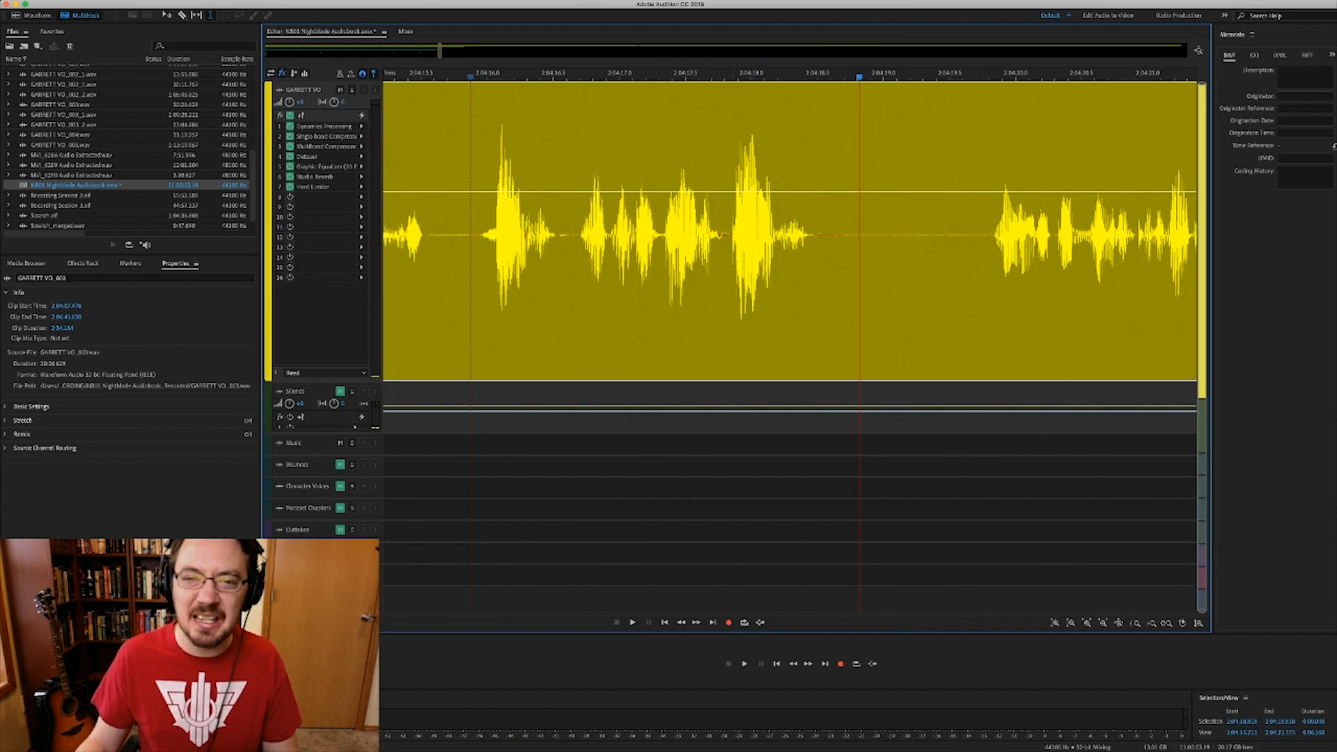
click(717, 278)
scroll(718, 278, up, 2)
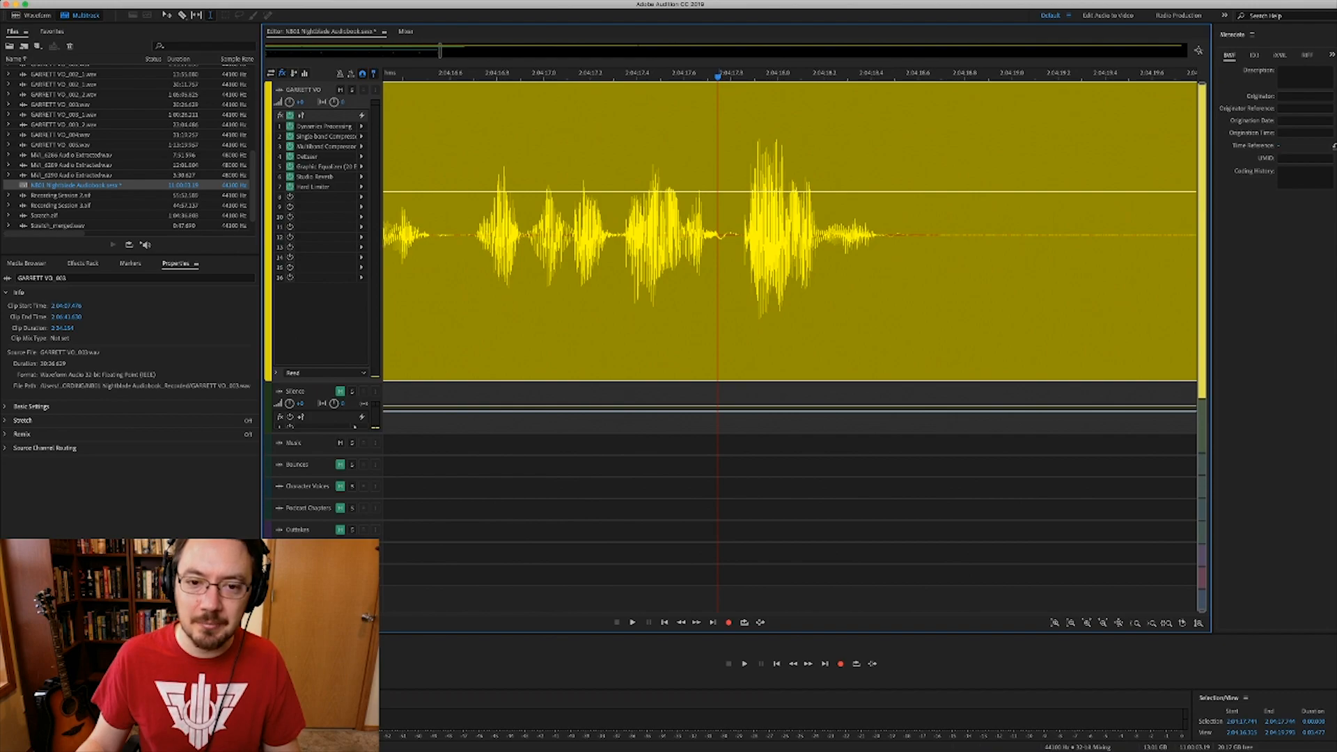
- Zoom in closer on the quiet gap between the narration phrases
drag(649, 299, 753, 299)
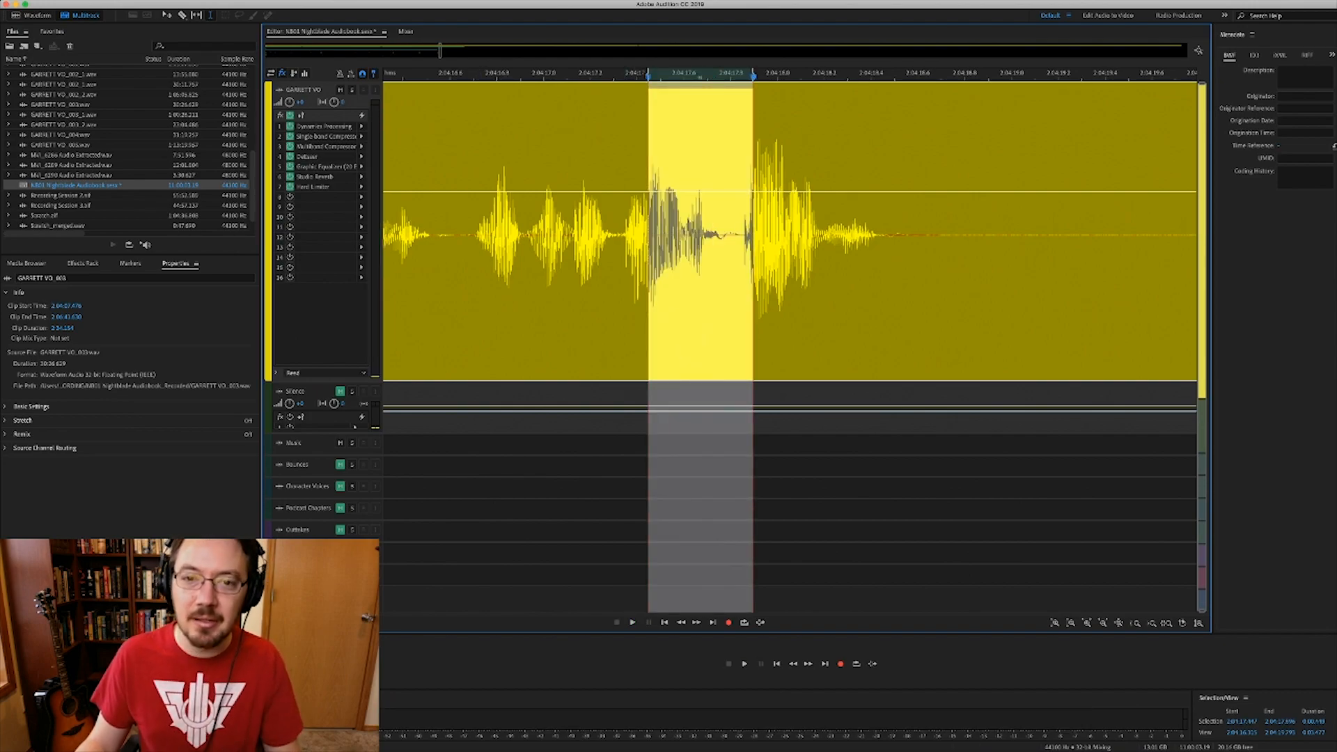
click(724, 299)
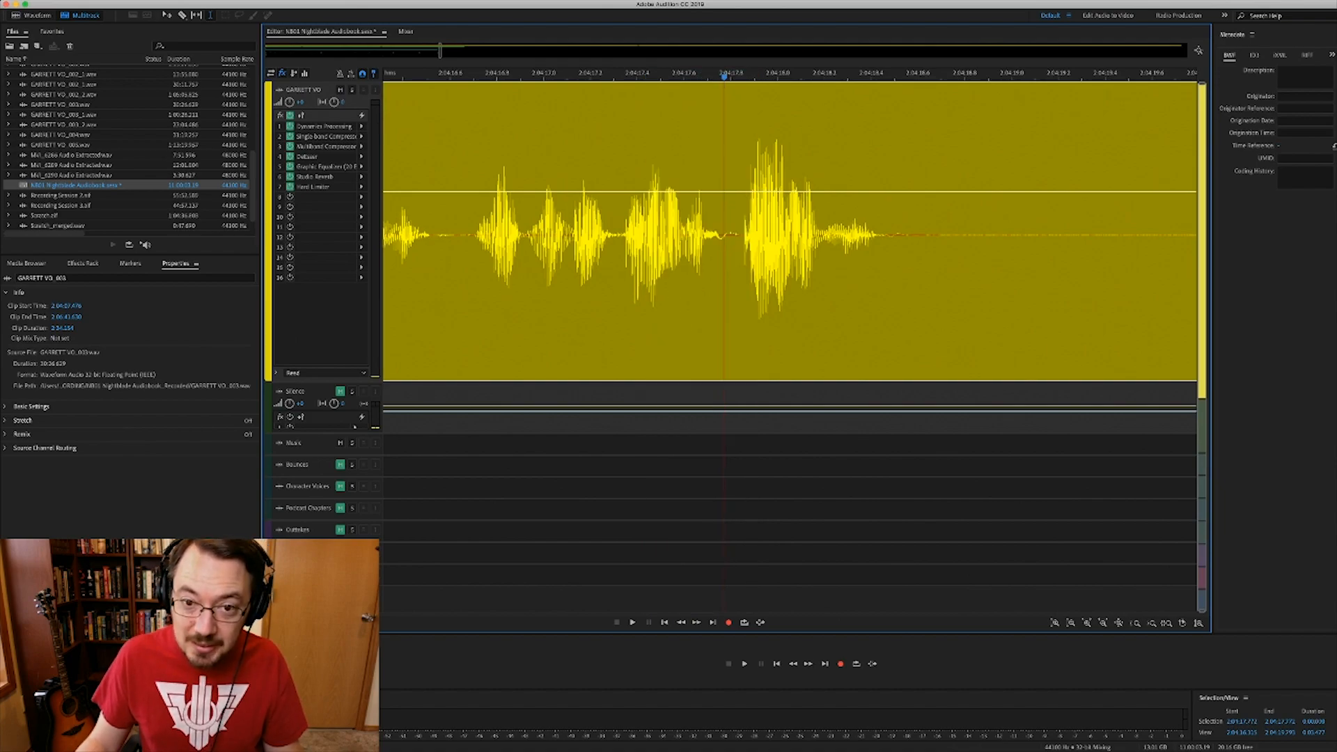
scroll(726, 237, up, 3)
scroll(722, 237, up, 2)
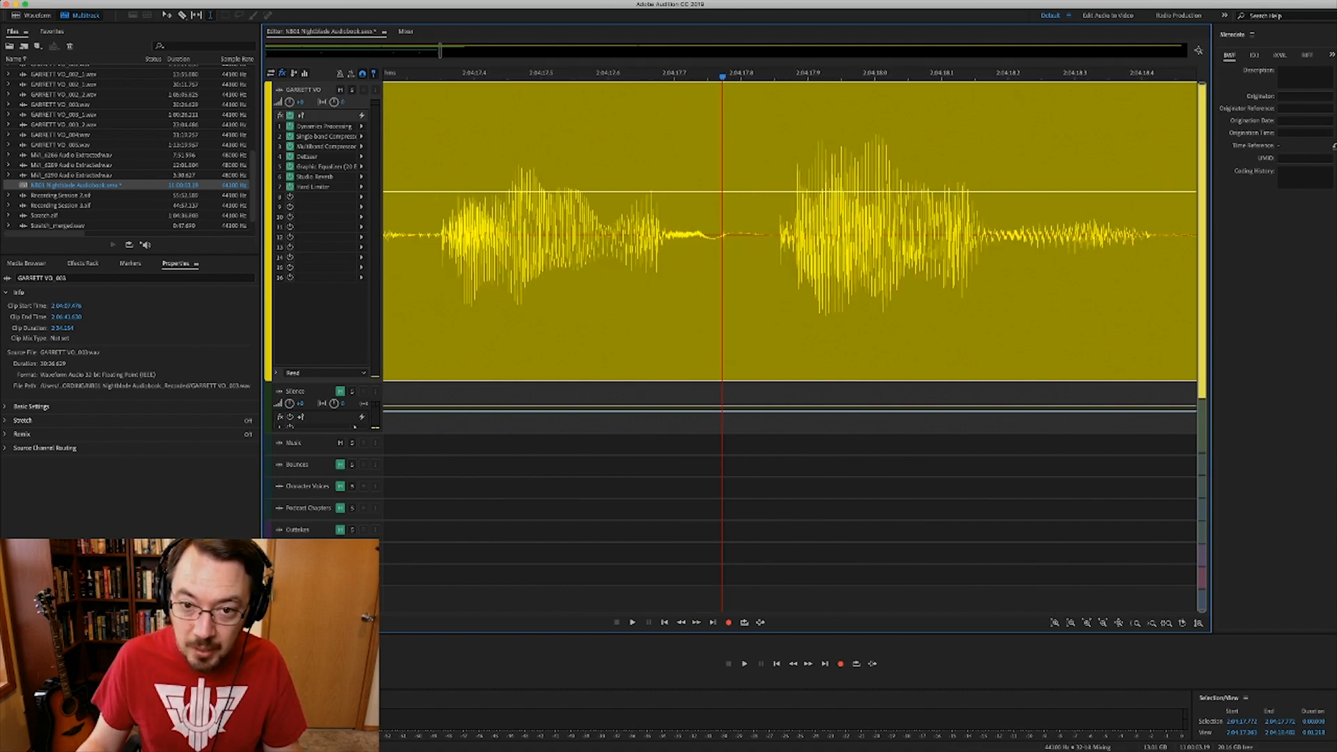
- Park the playhead right on the mouth click and open GARRETT VO_003 in Waveform view
click(726, 237)
click(678, 237)
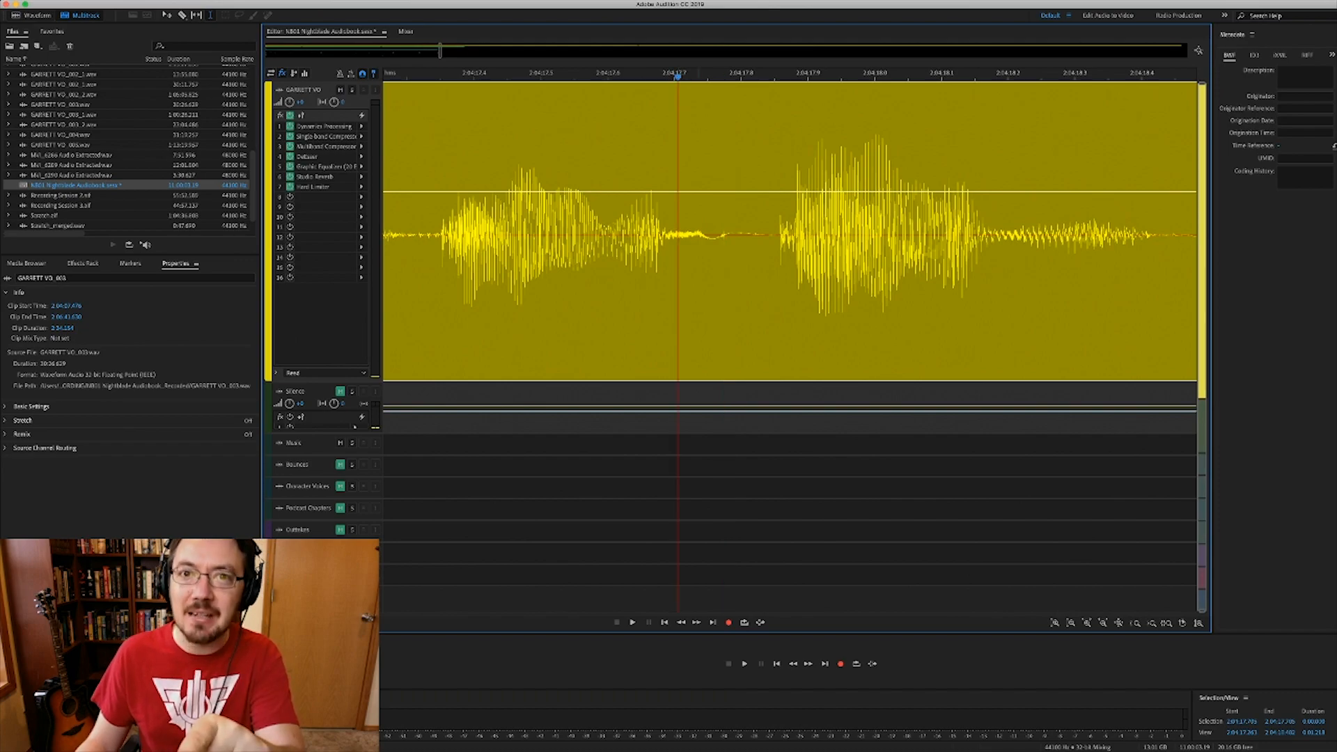
click(705, 237)
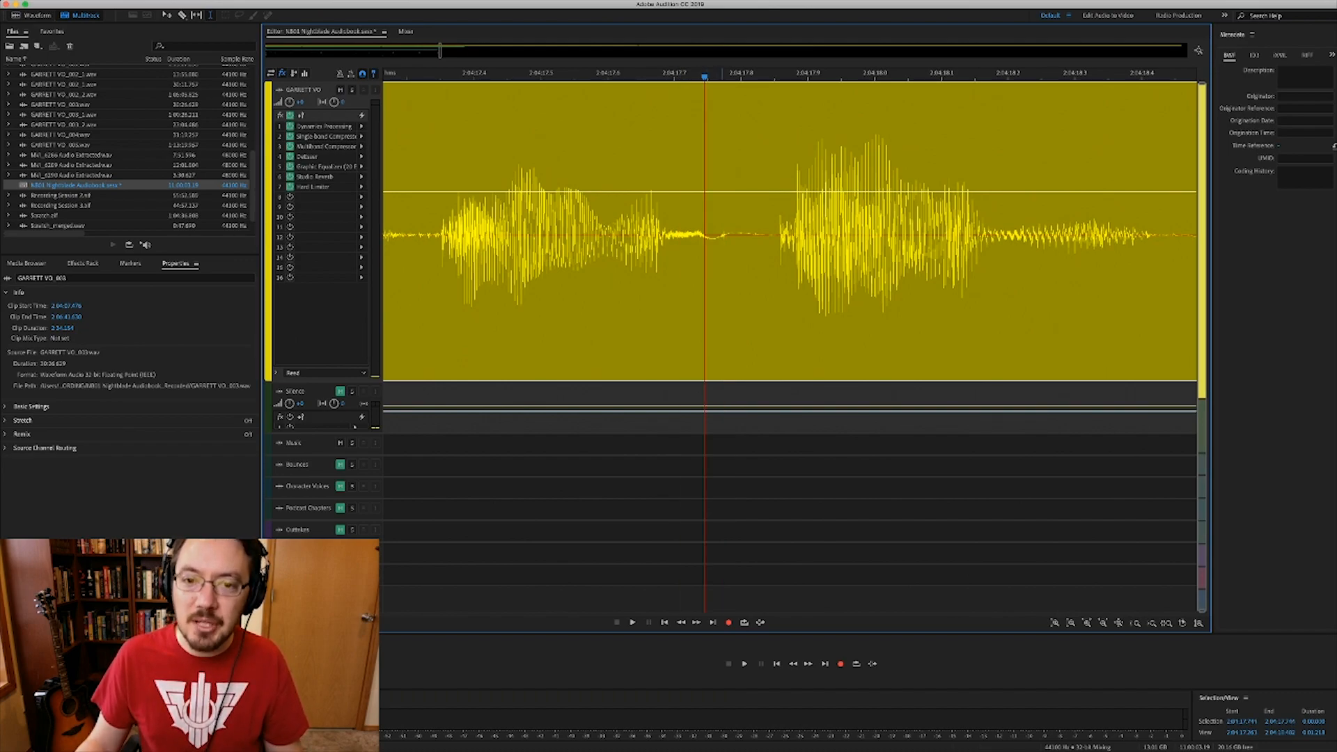
click(720, 237)
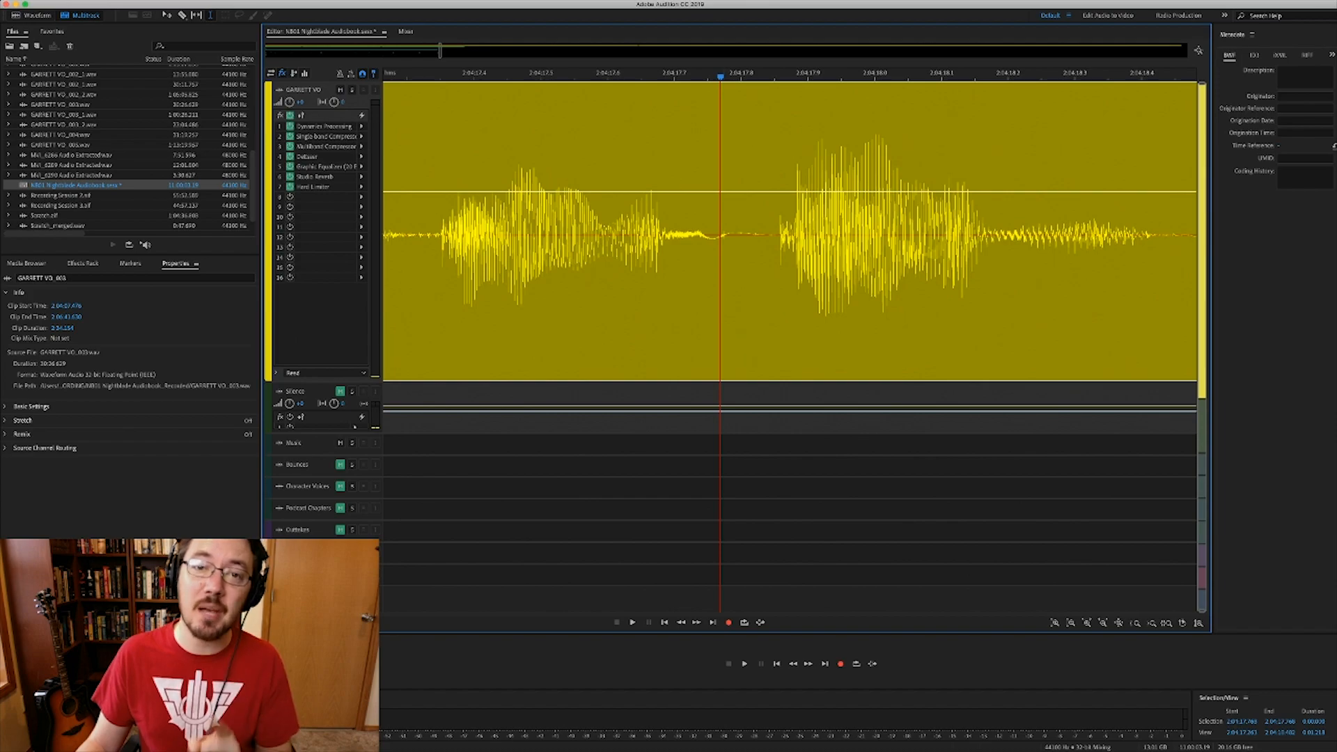
double_click(724, 240)
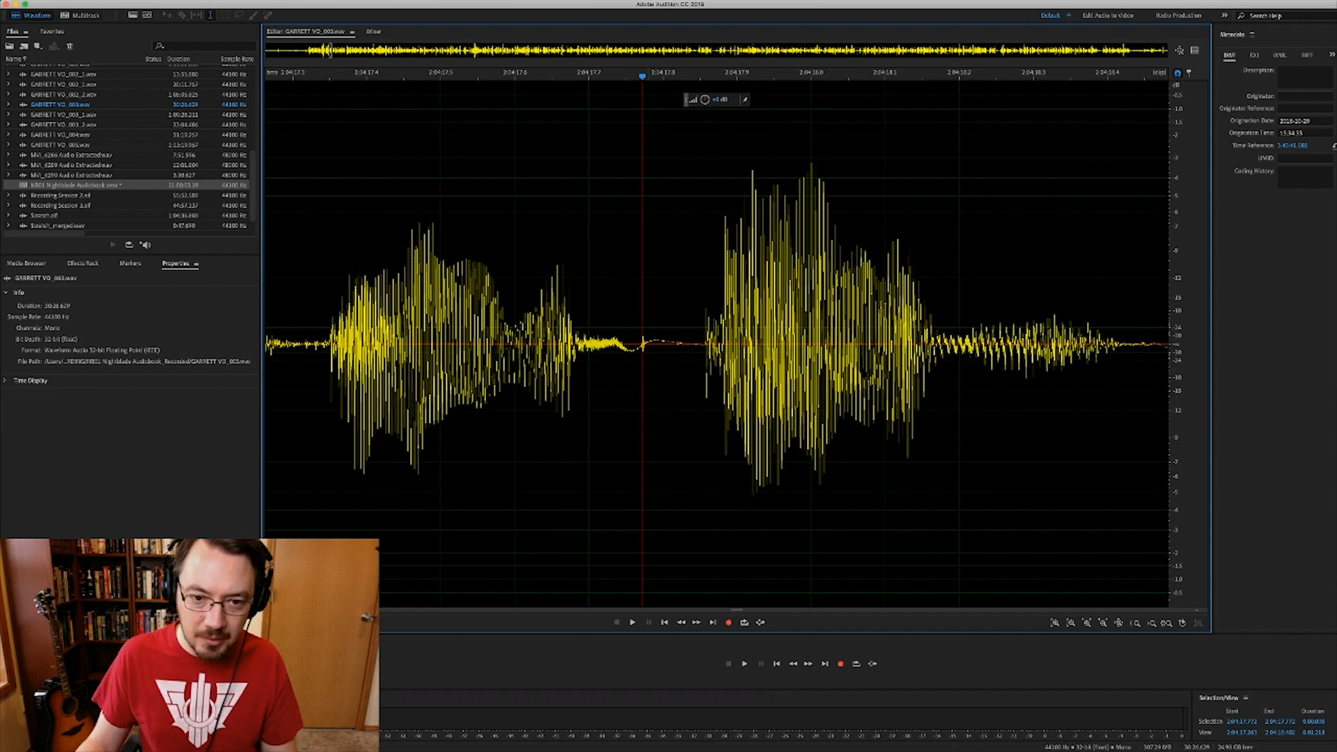
- Zoom in on the mouth click, select it, and repair it with Auto Heal
key(=)
key(=)
key(=)
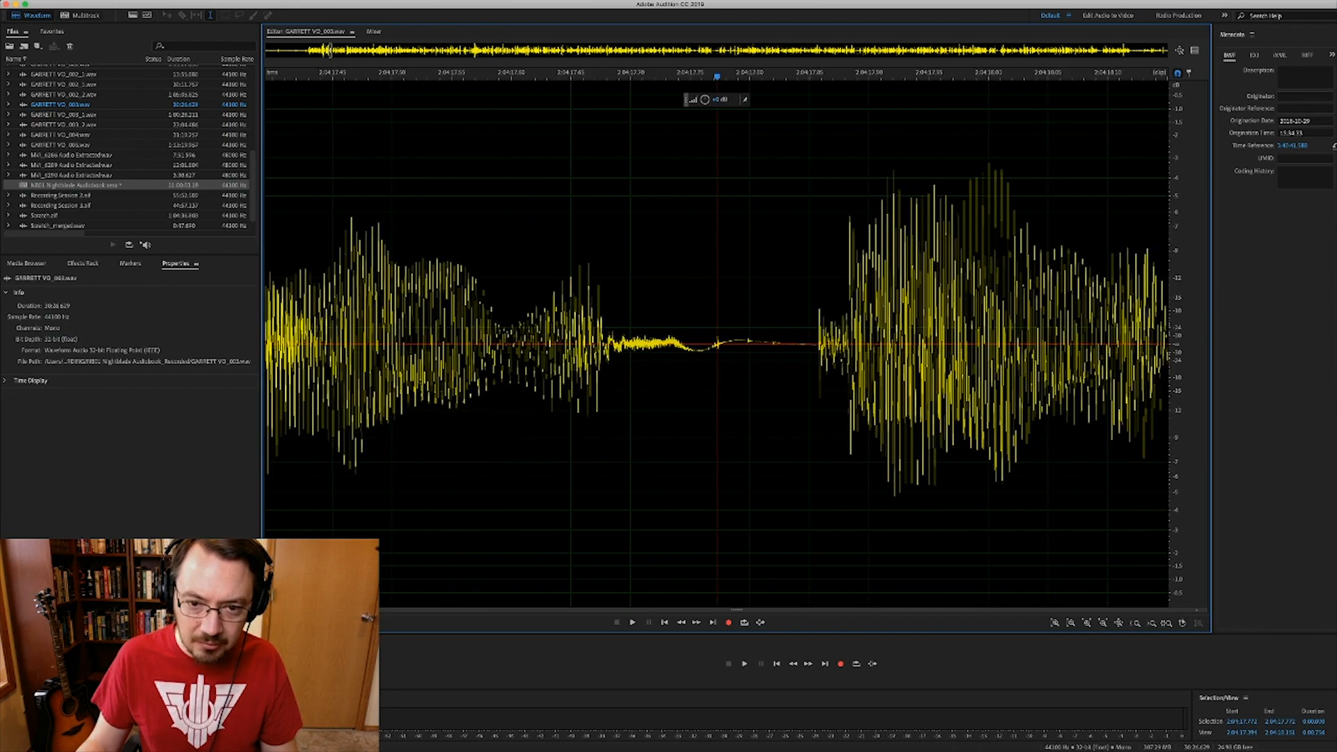
drag(702, 209, 728, 209)
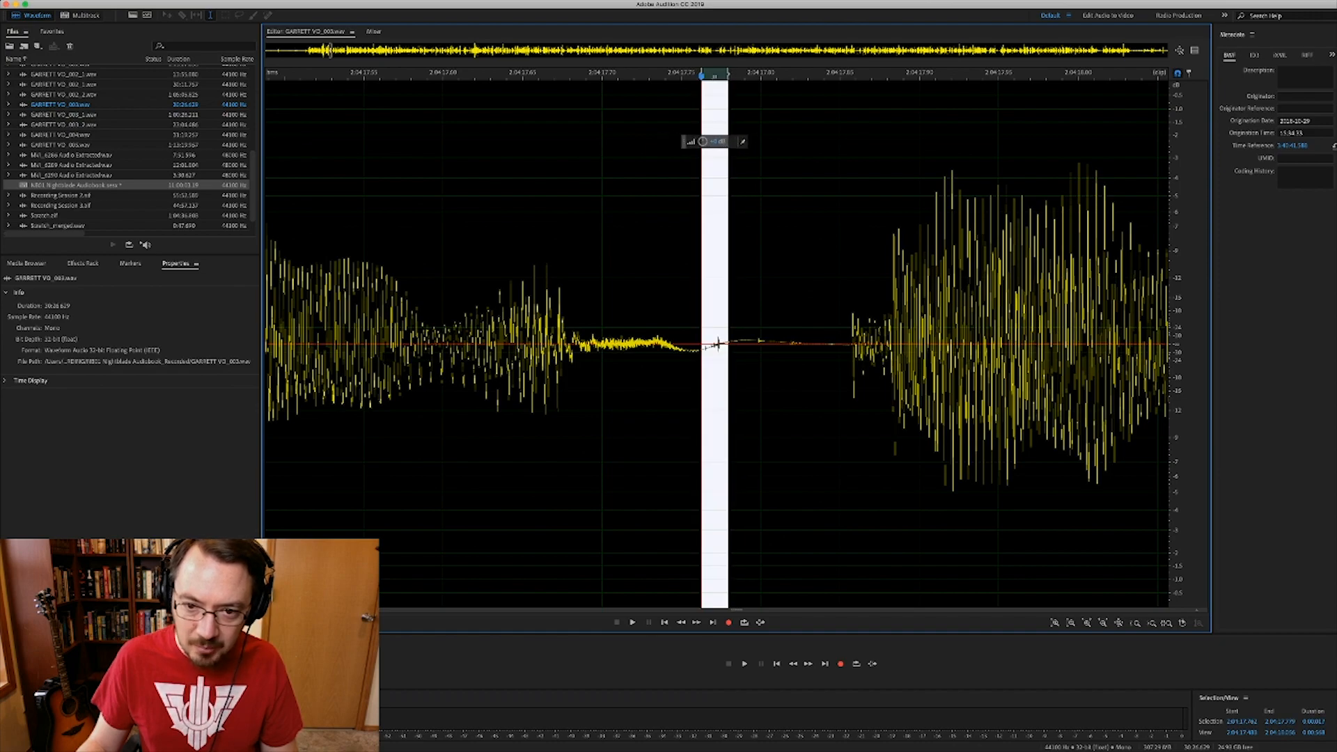
key(=)
drag(797, 342, 811, 342)
drag(721, 342, 758, 342)
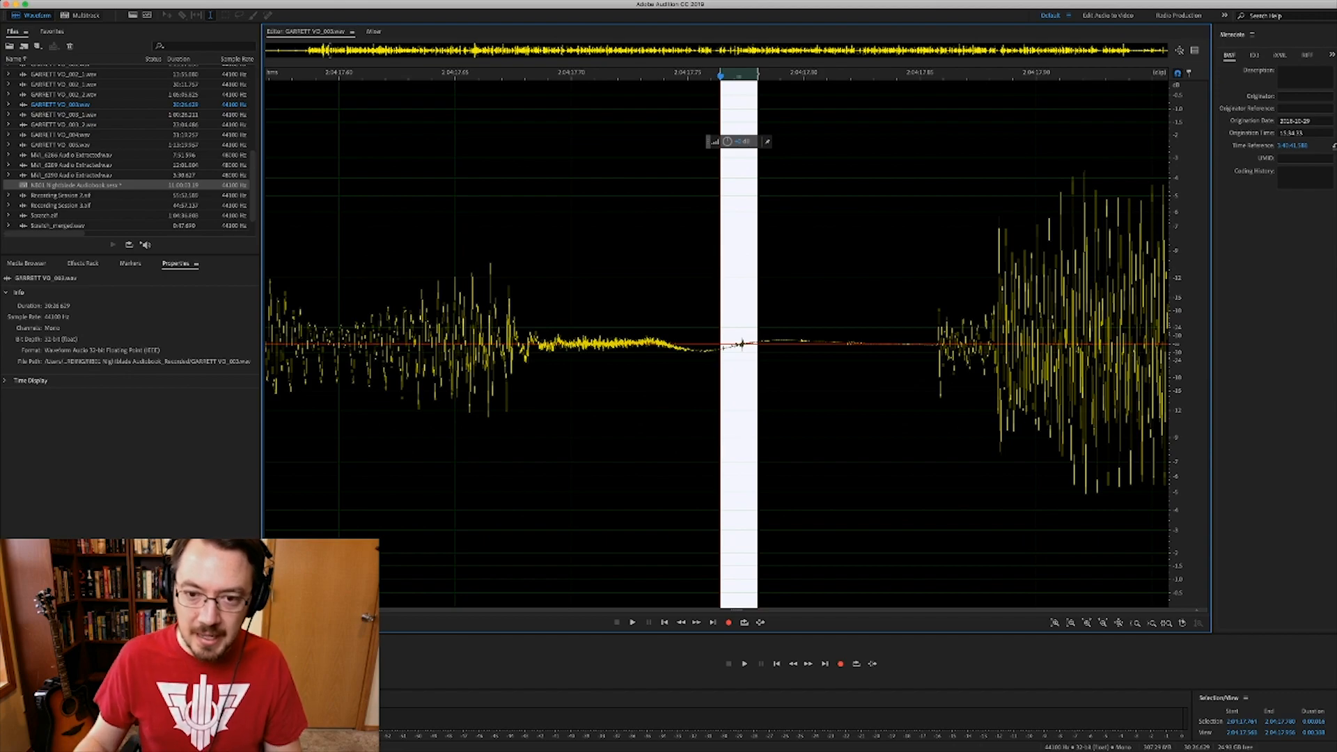
key(super+u)
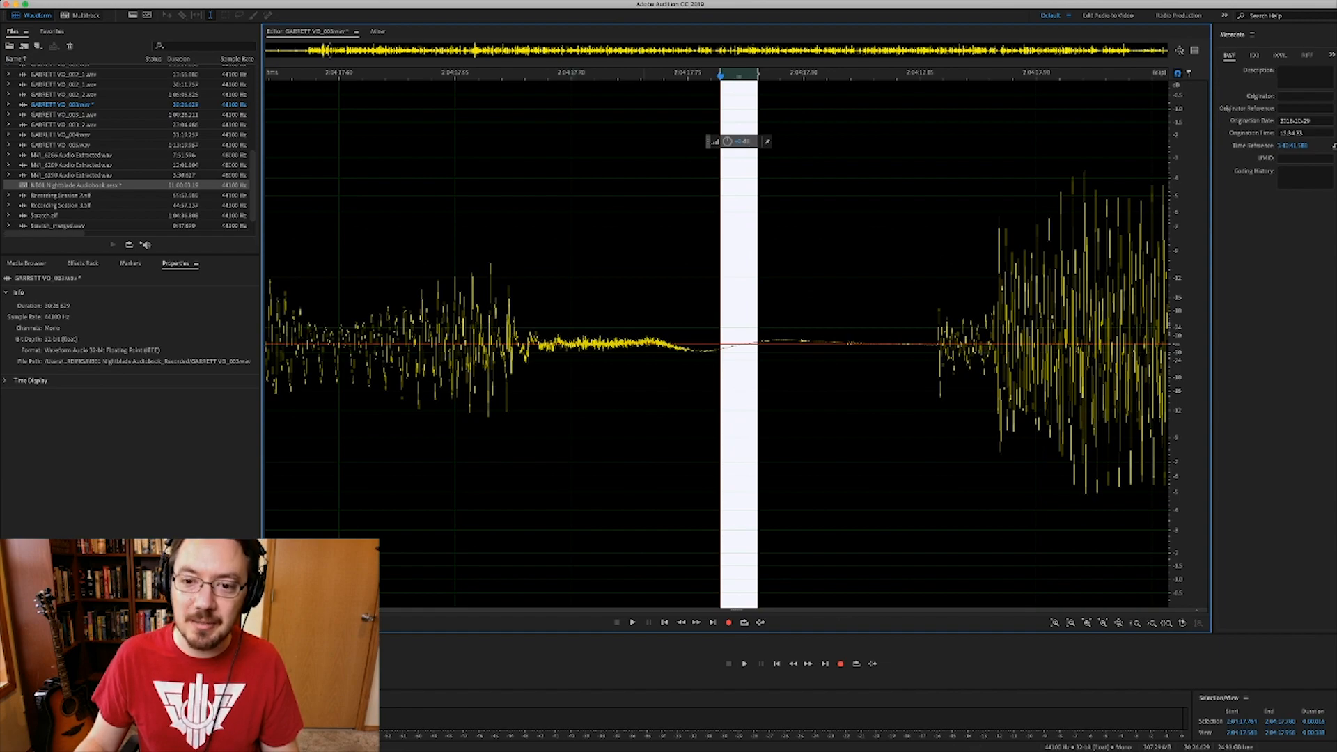
- Select another small blip further right, then zoom out over the whole passage
drag(796, 342, 813, 341)
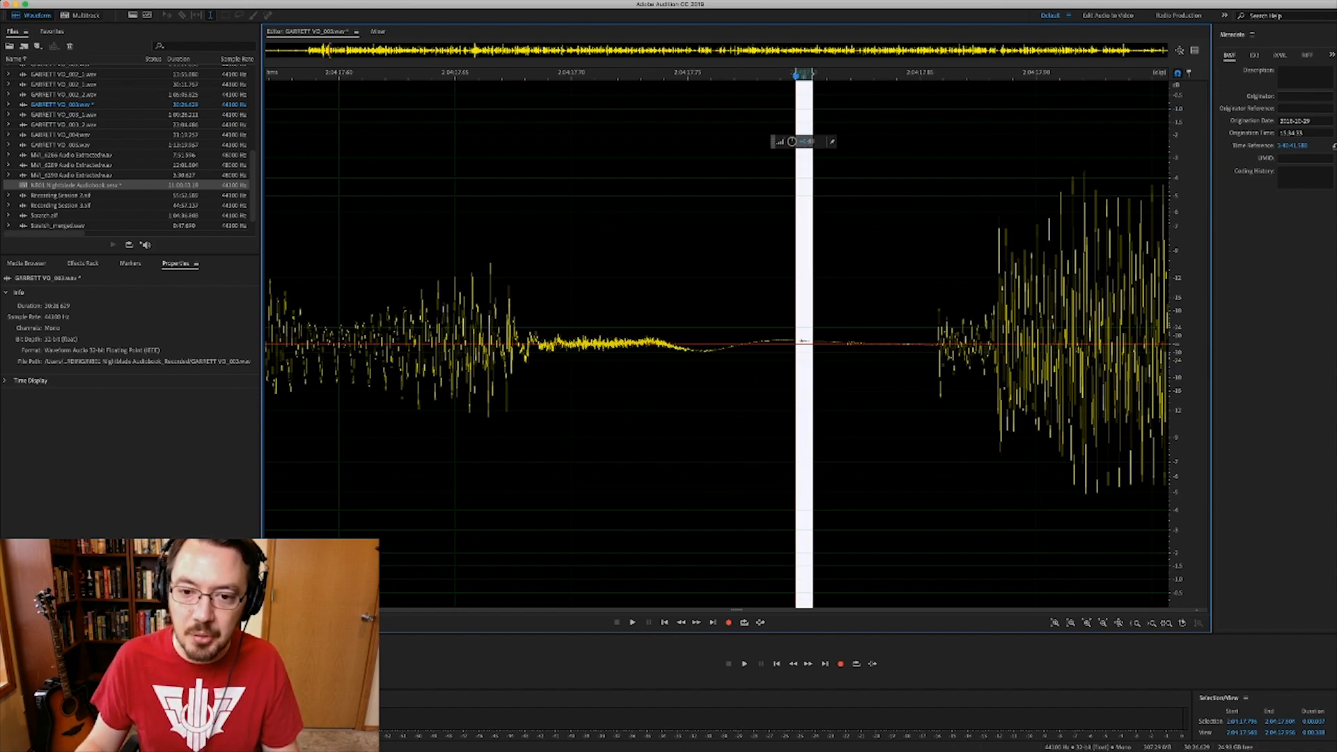
key(minus)
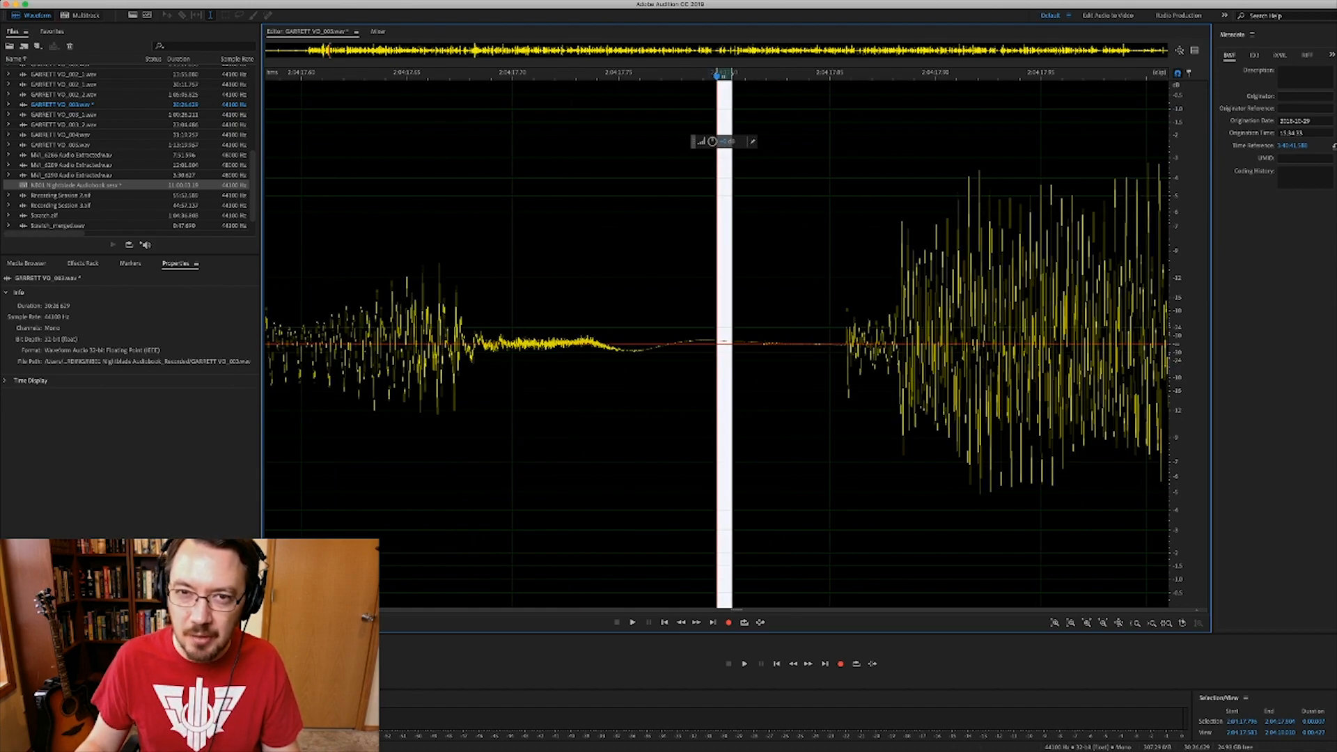
key(equal)
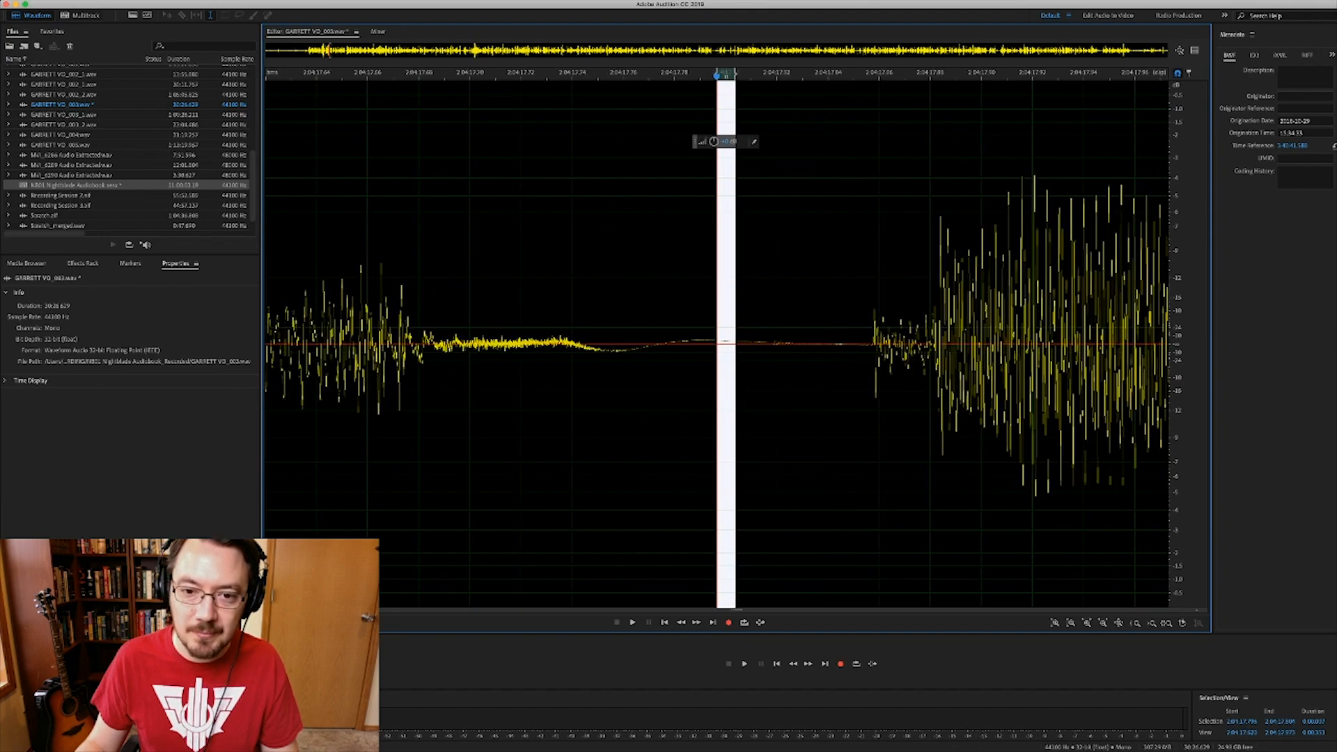
key(minus)
key(minus)
key(minus)
key(minus)
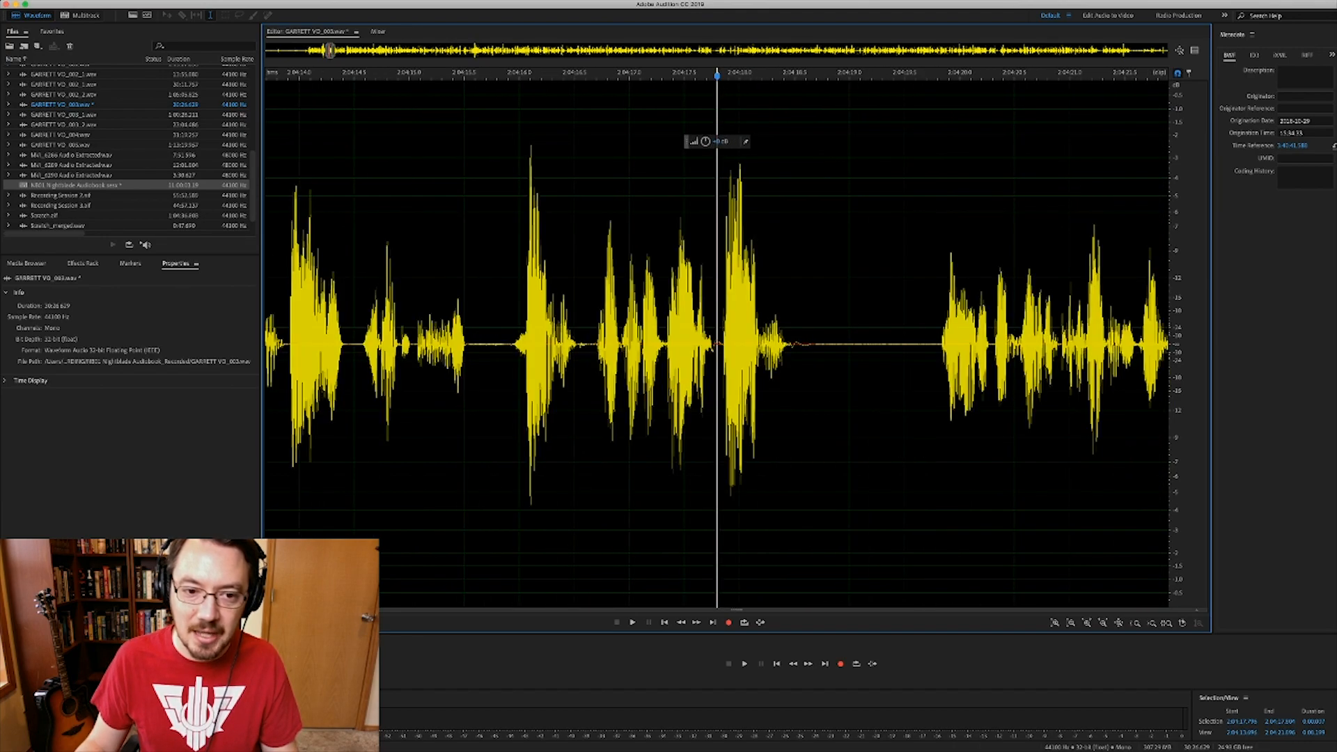
- Play back the repair, then Auto Heal the second mouth click in the next gap
click(508, 279)
key(space)
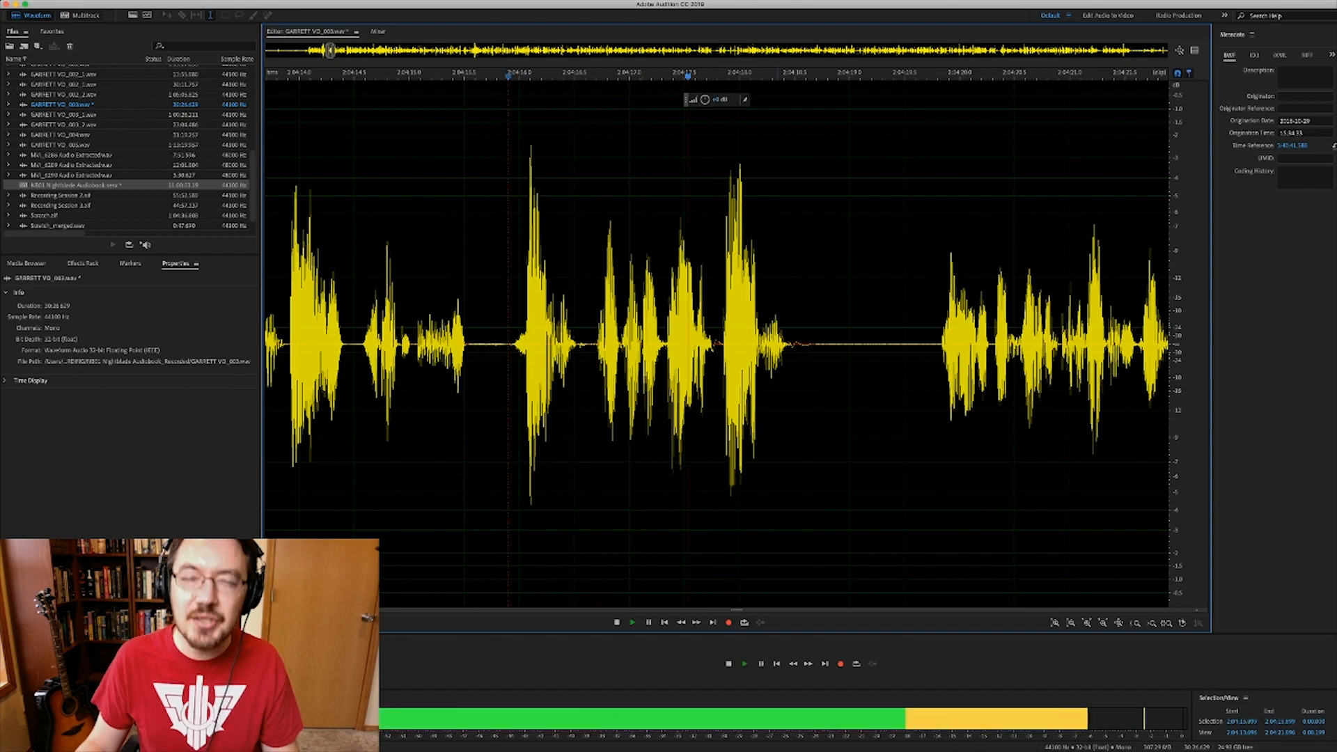
key(space)
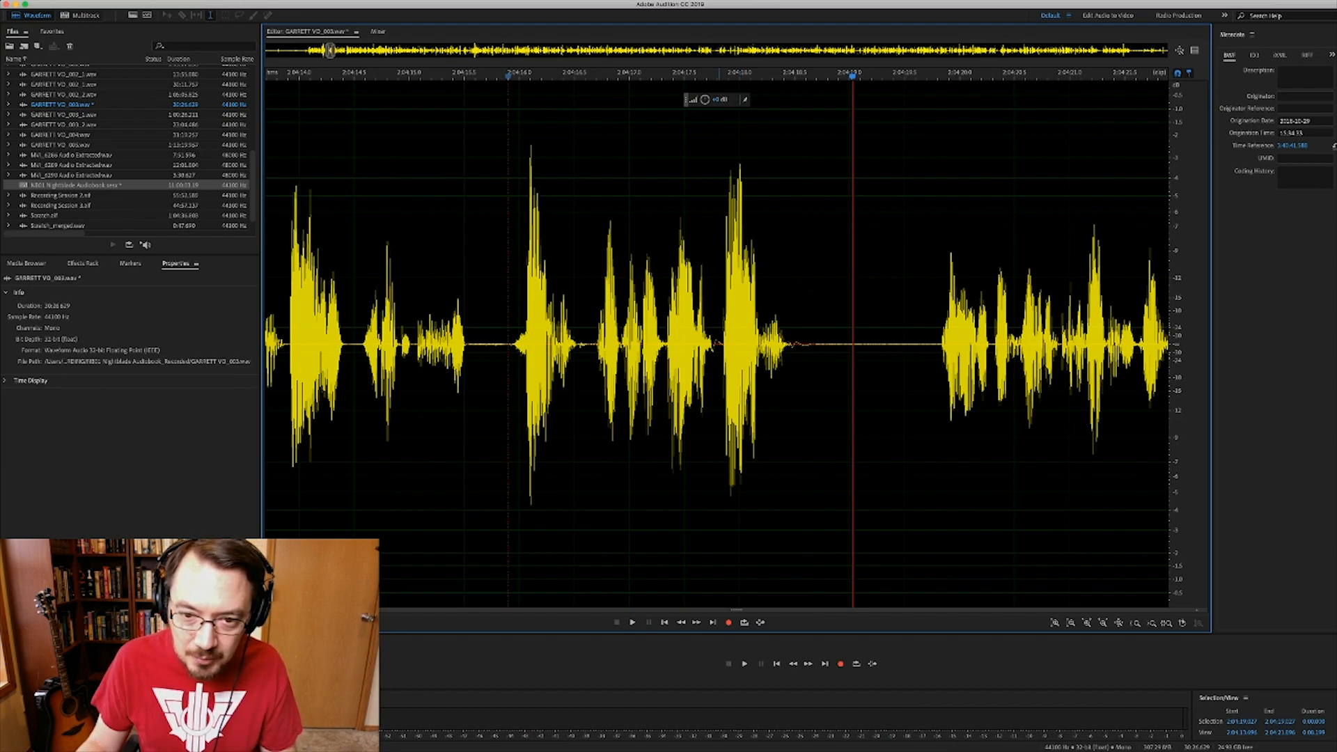
click(720, 341)
key(equal)
key(equal)
key(equal)
key(equal)
key(equal)
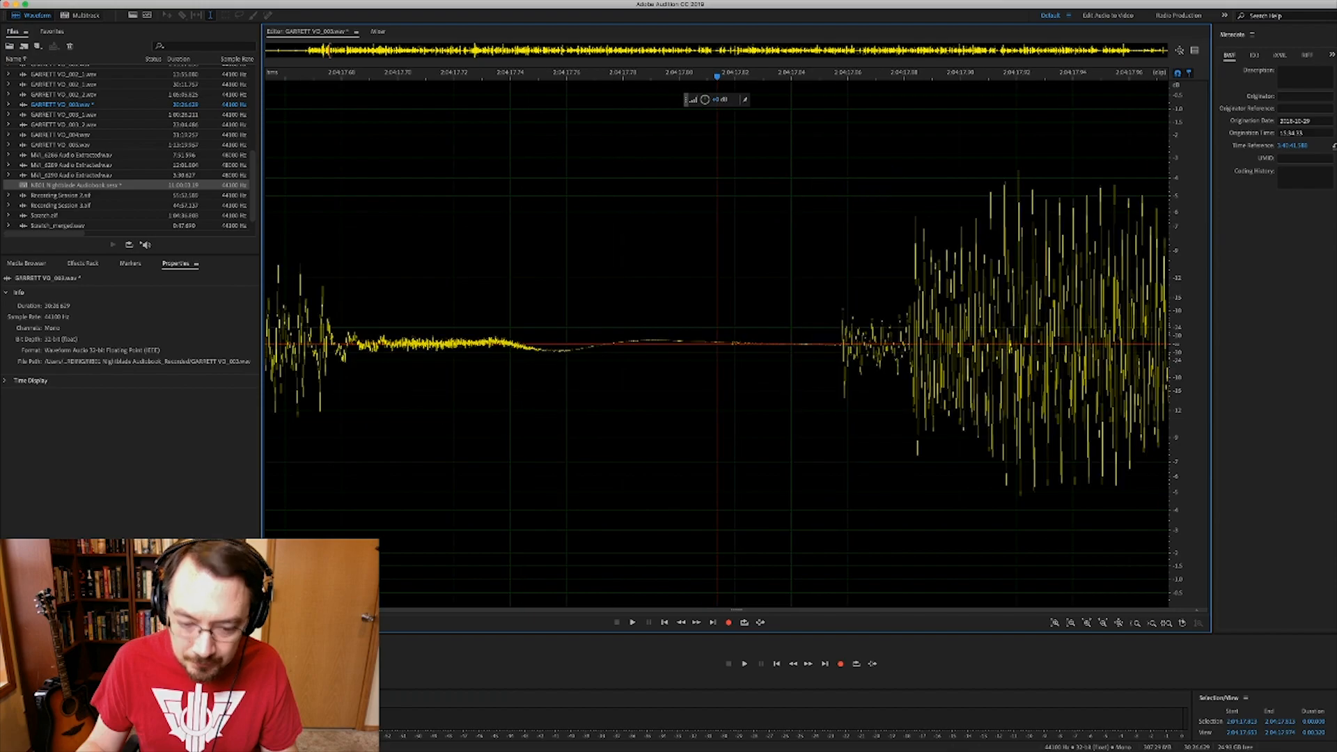
drag(728, 342, 767, 341)
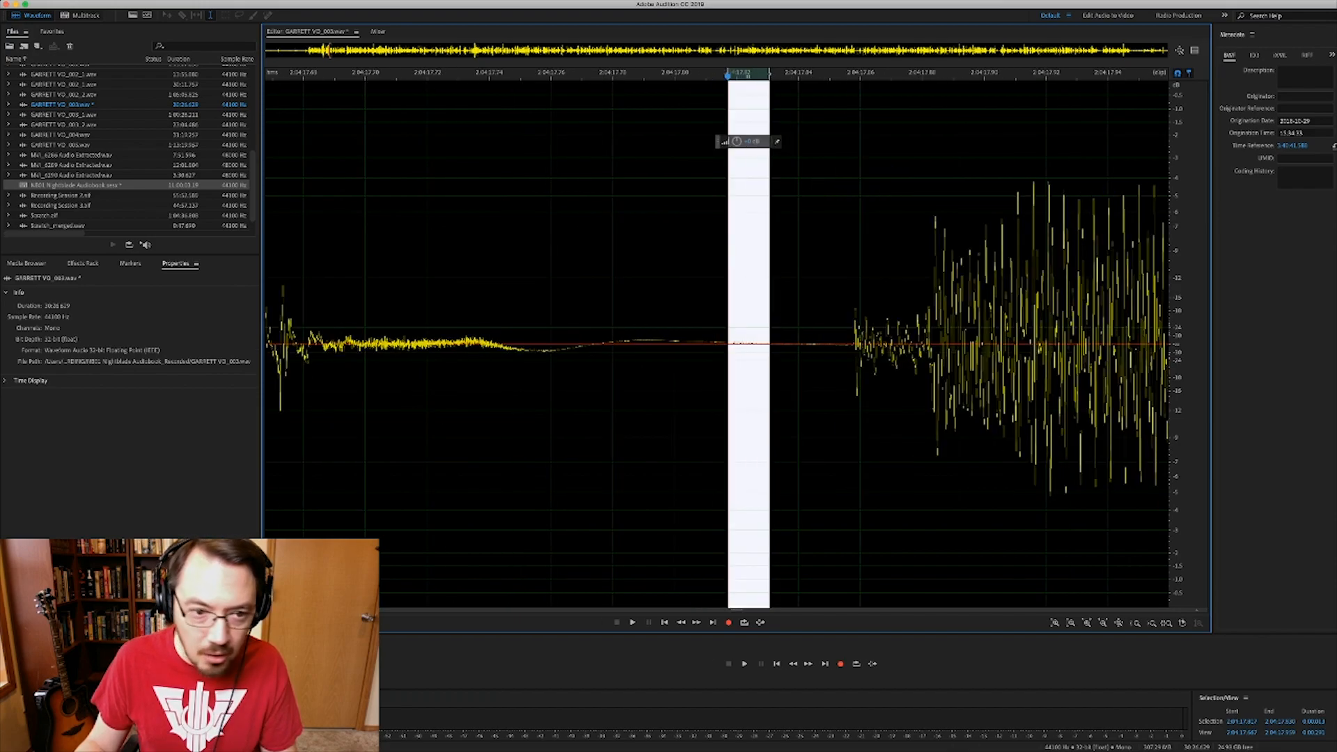
key(shift+u)
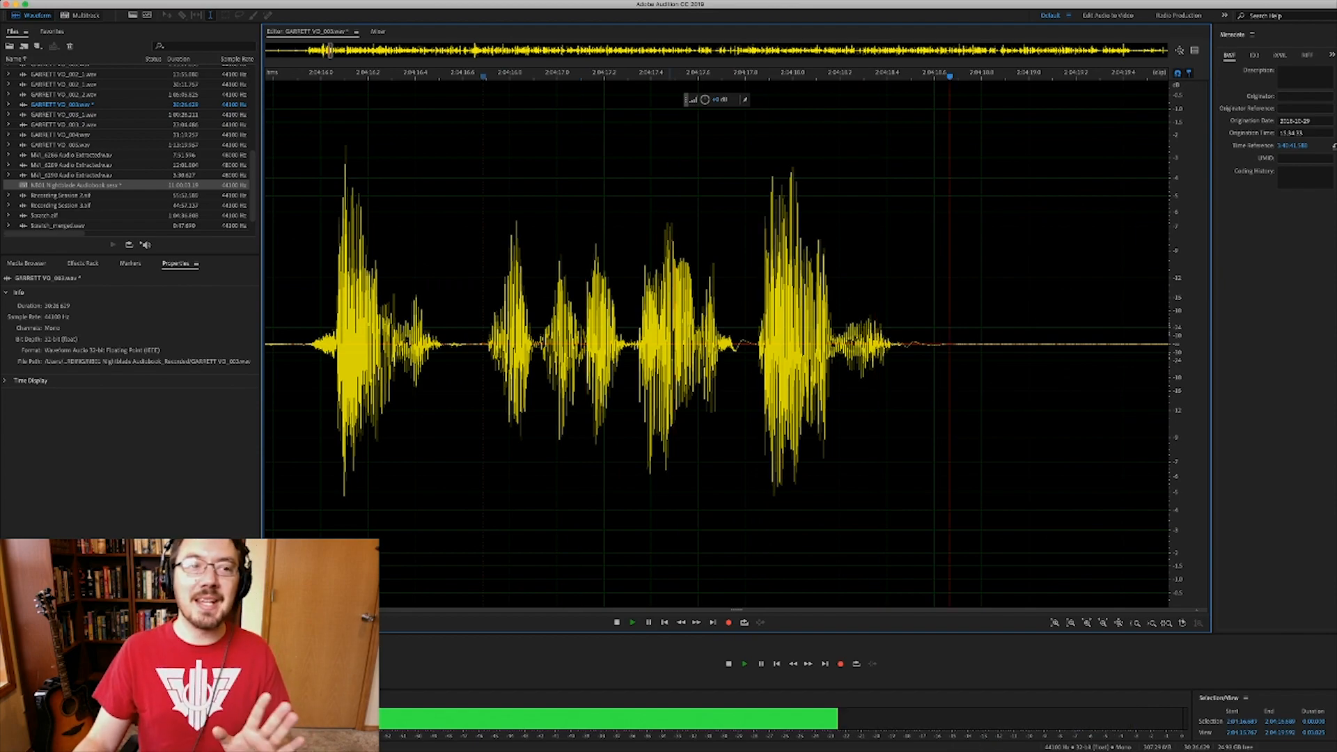
key(space)
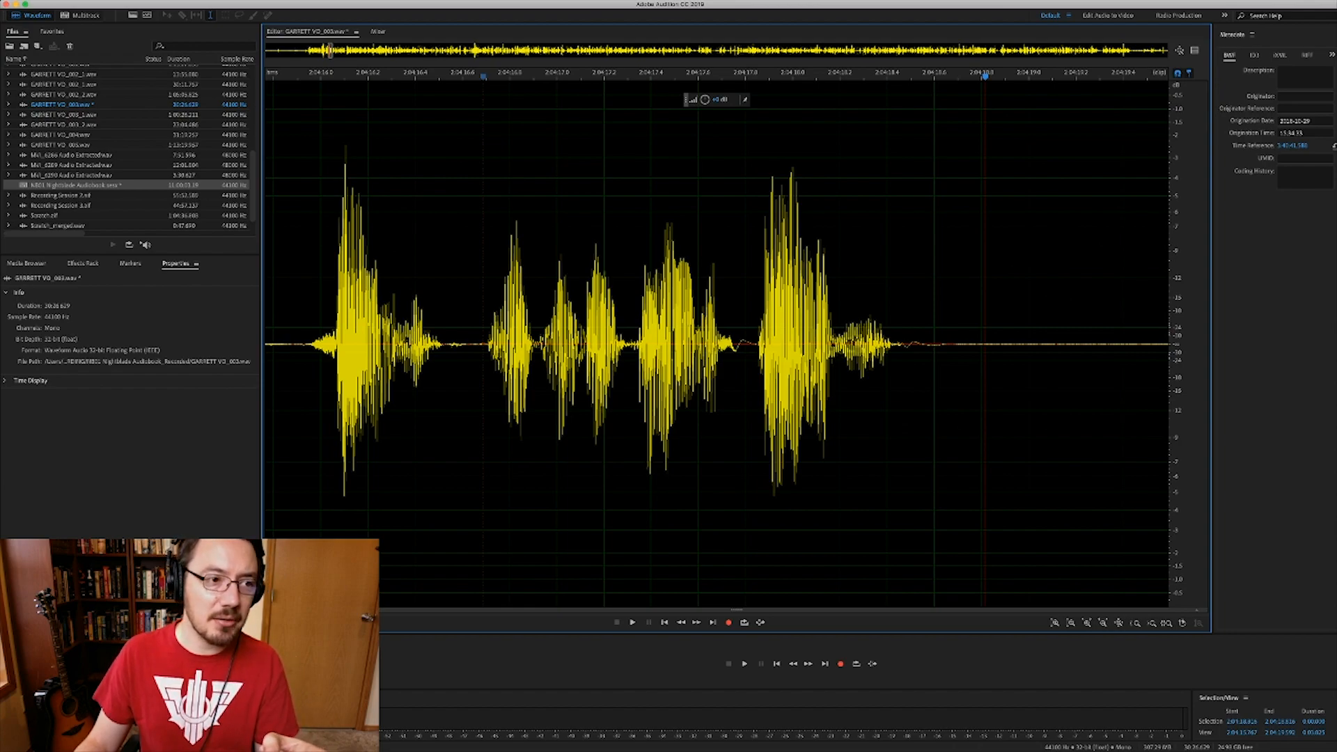
- Go back to the Nightblade Audiobook multitrack session from the Files panel
click(71, 176)
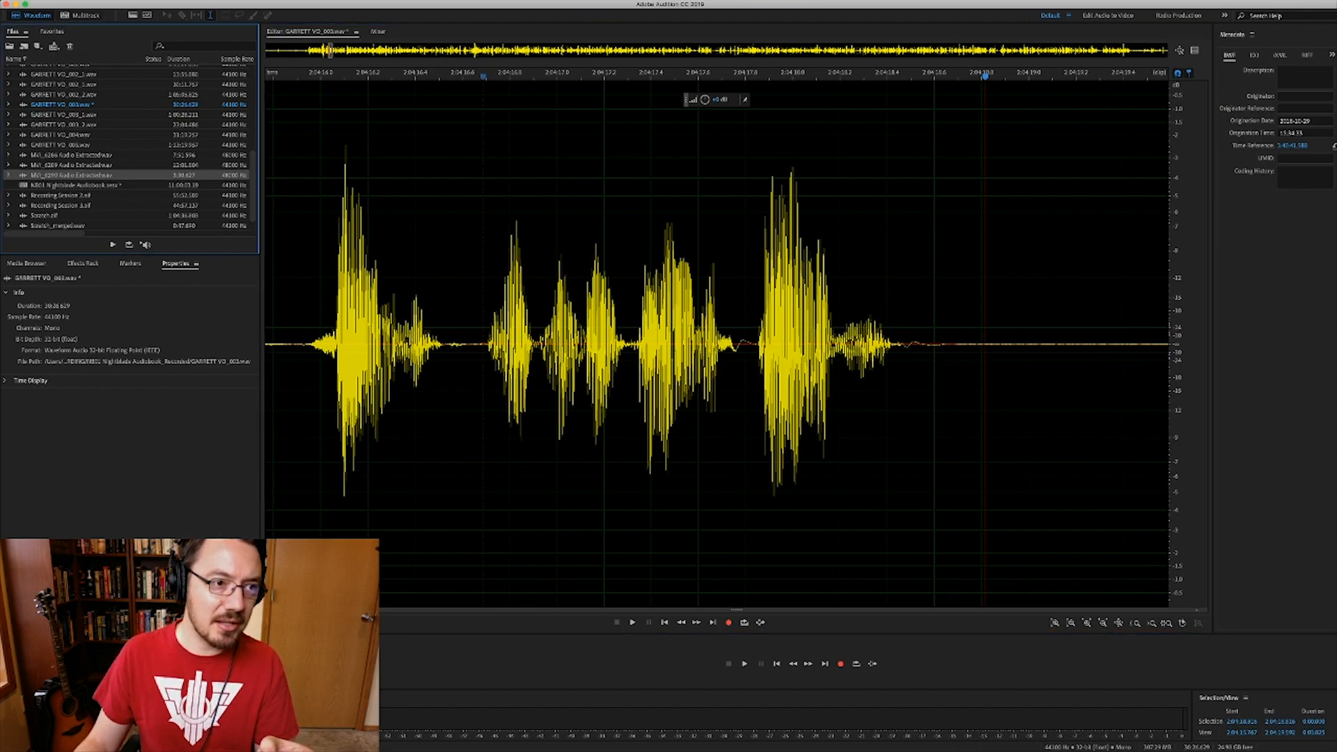
click(72, 185)
click(71, 176)
click(62, 145)
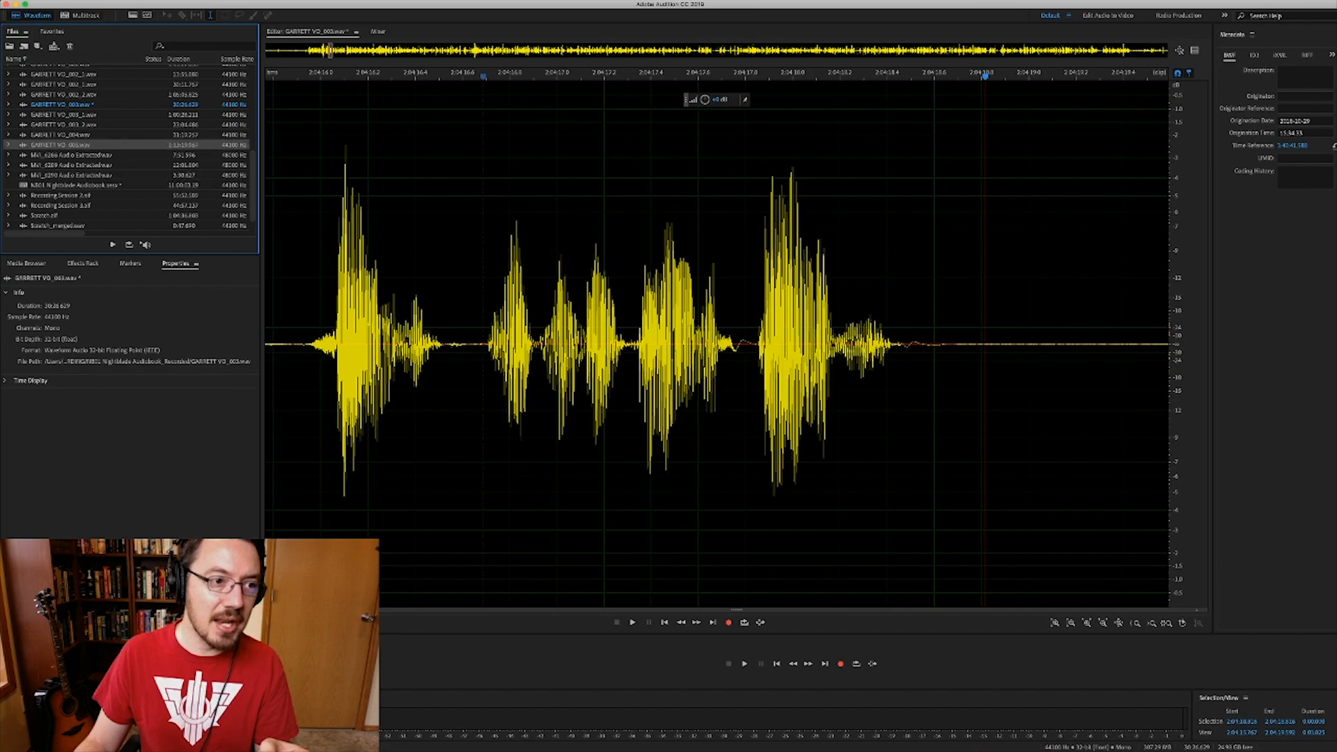
click(76, 185)
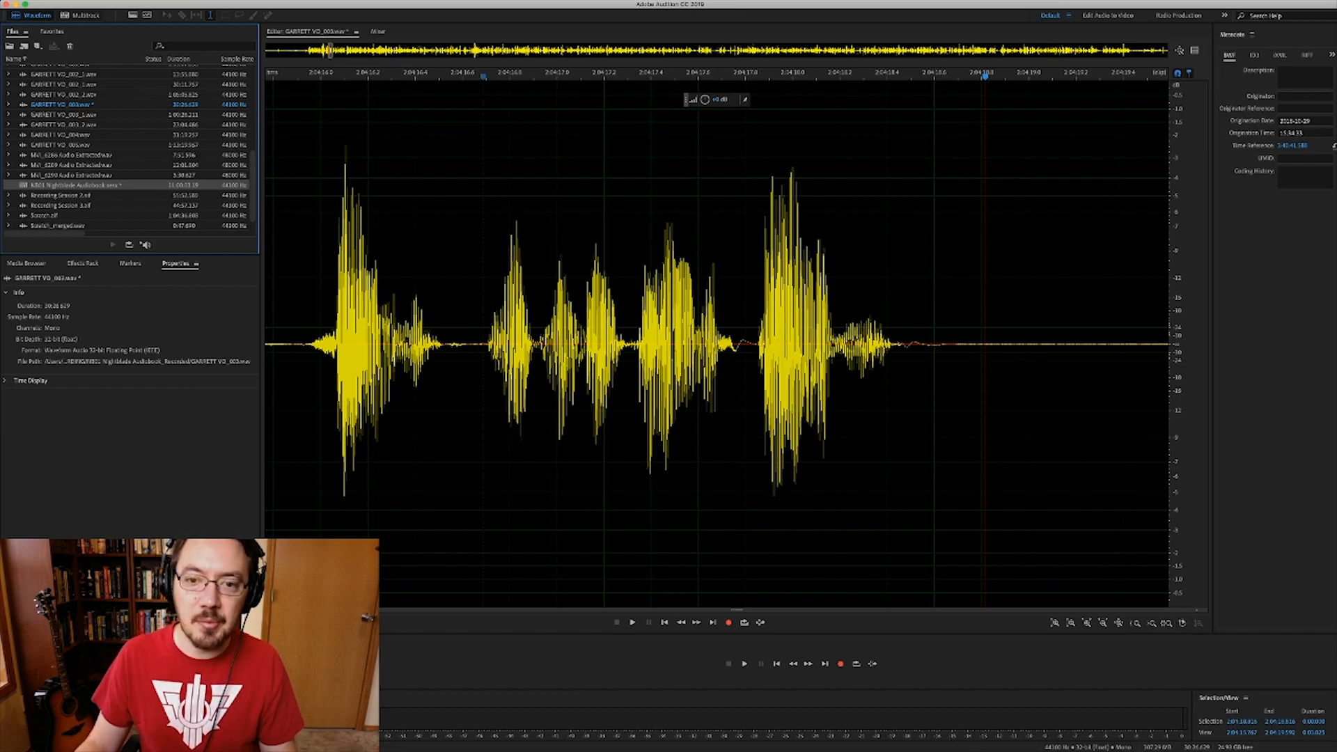
key(0)
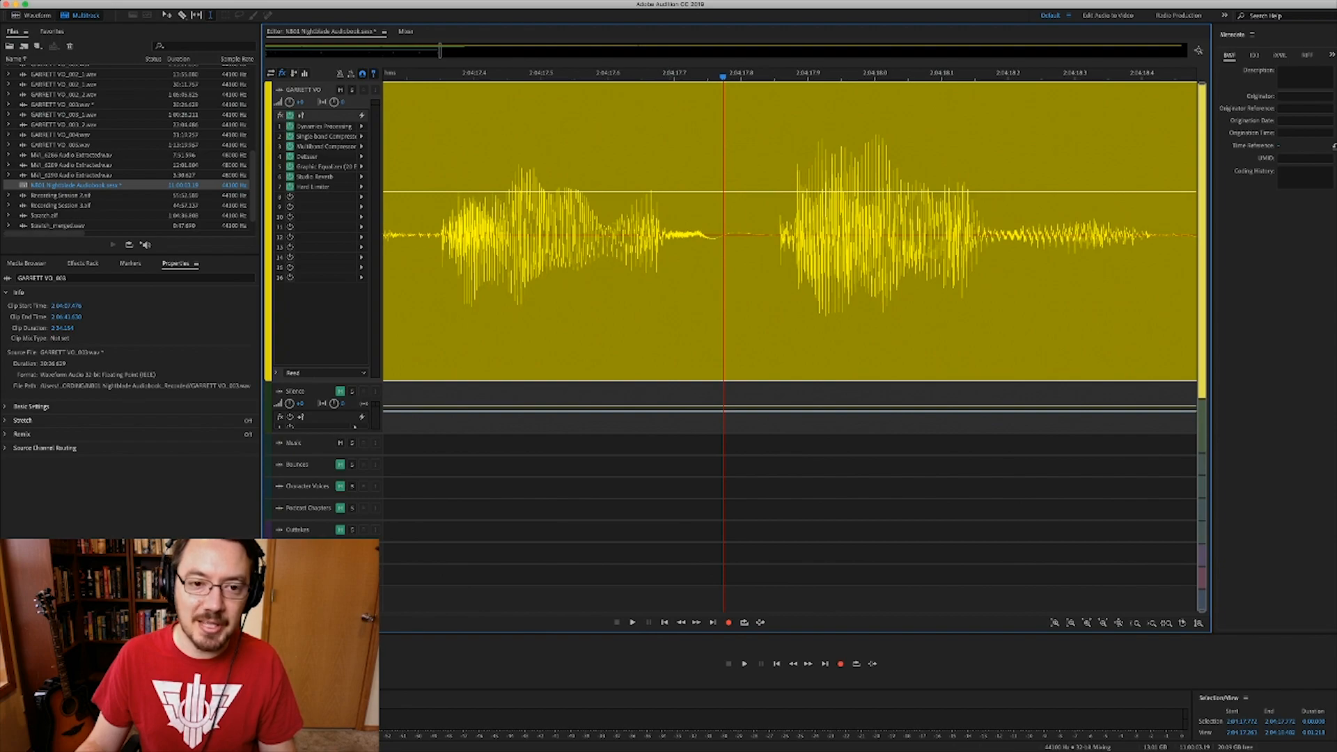
scroll(672, 234, down, 5)
click(494, 234)
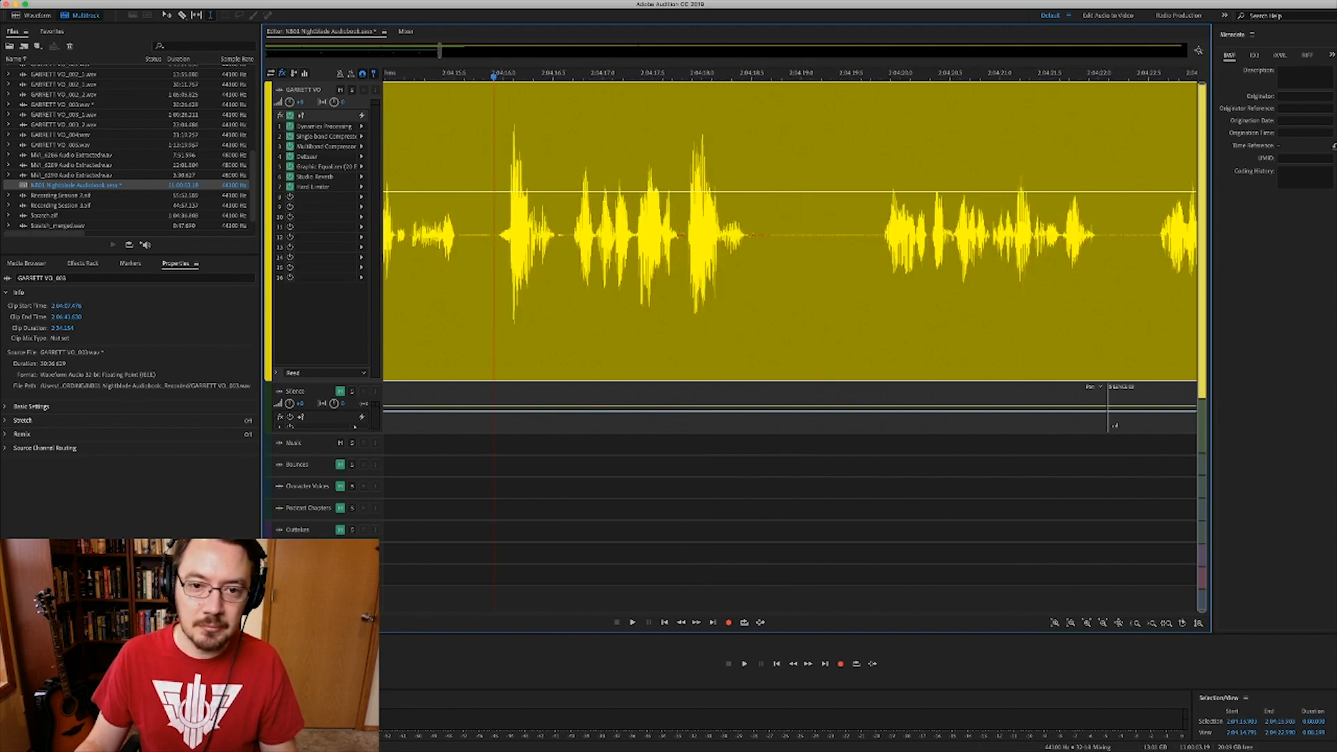
key(space)
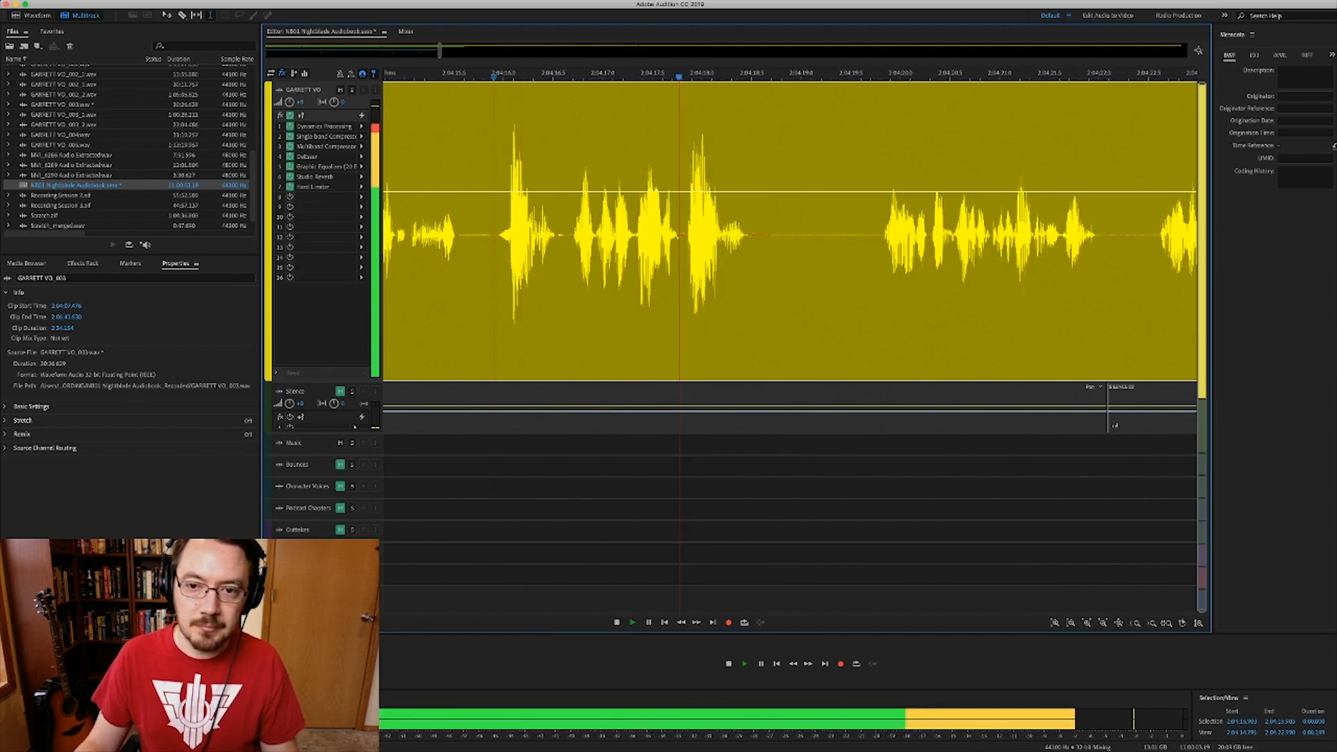
key(space)
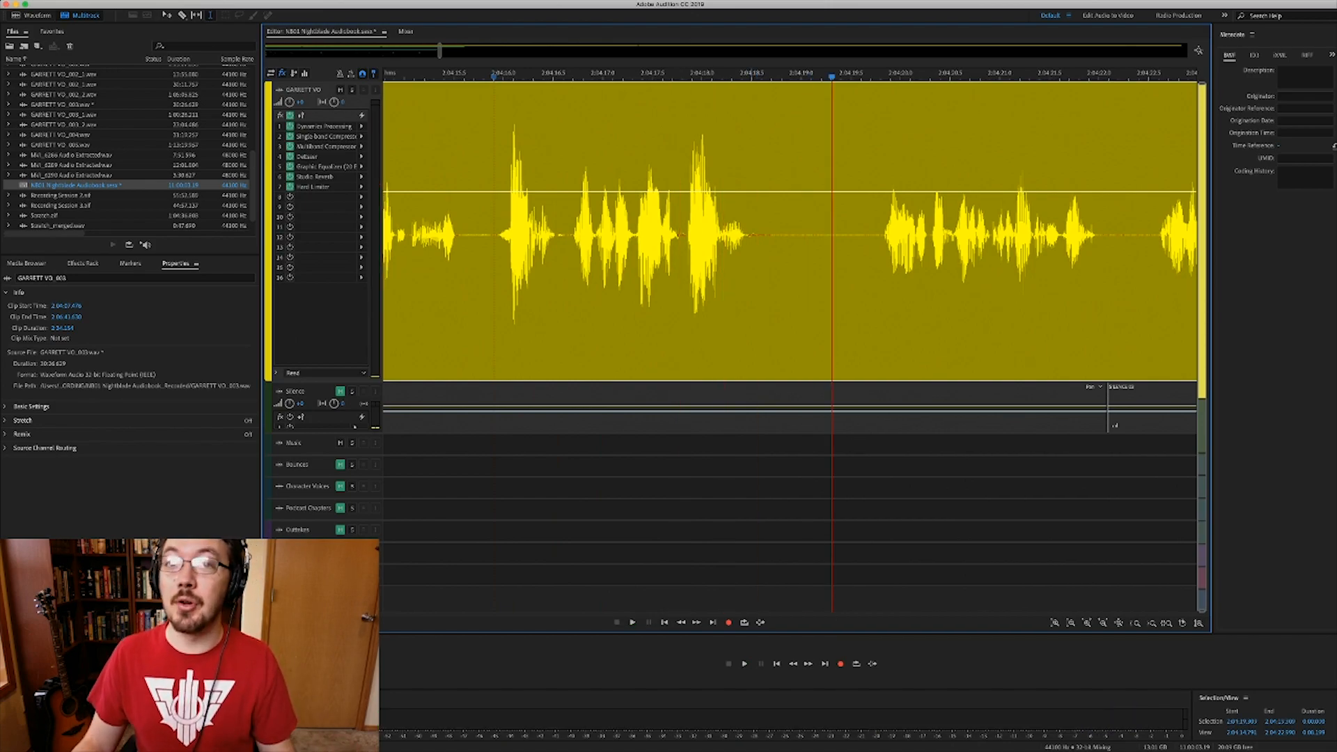
scroll(790, 234, right, 1)
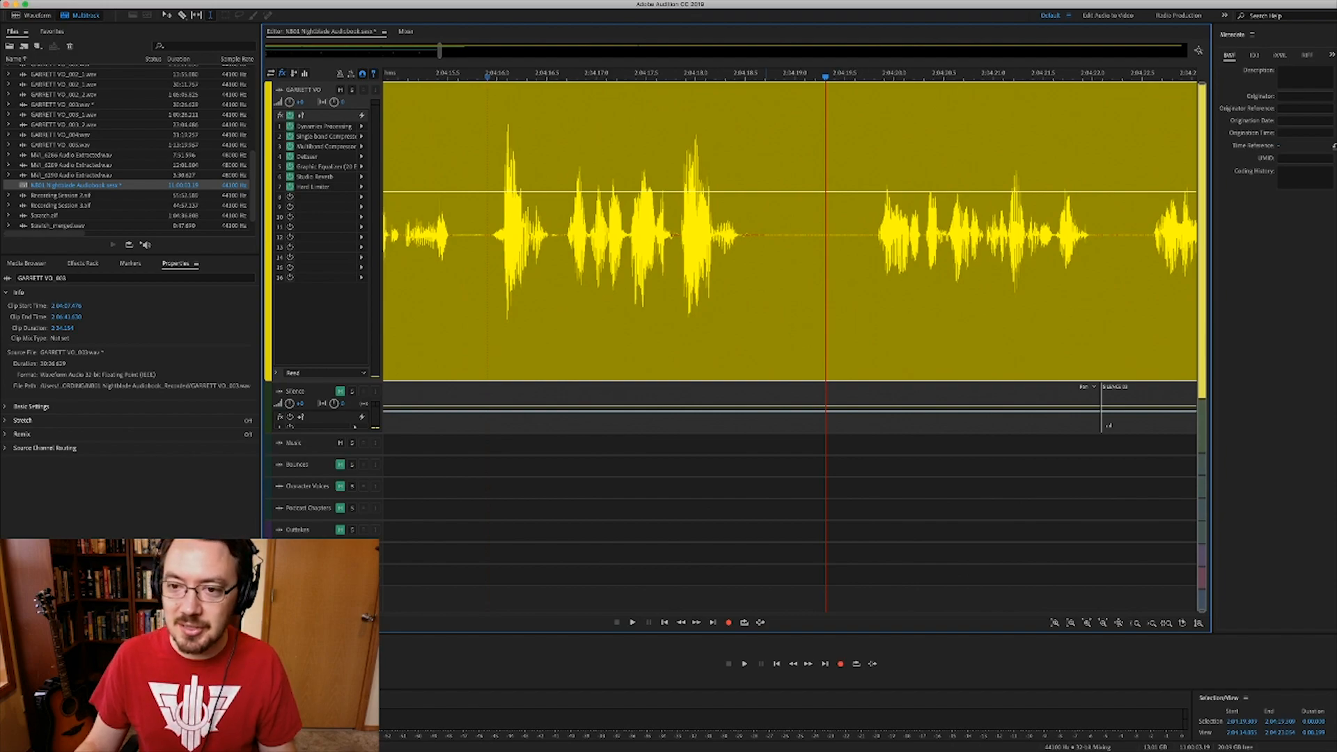
scroll(777, 234, down, 3)
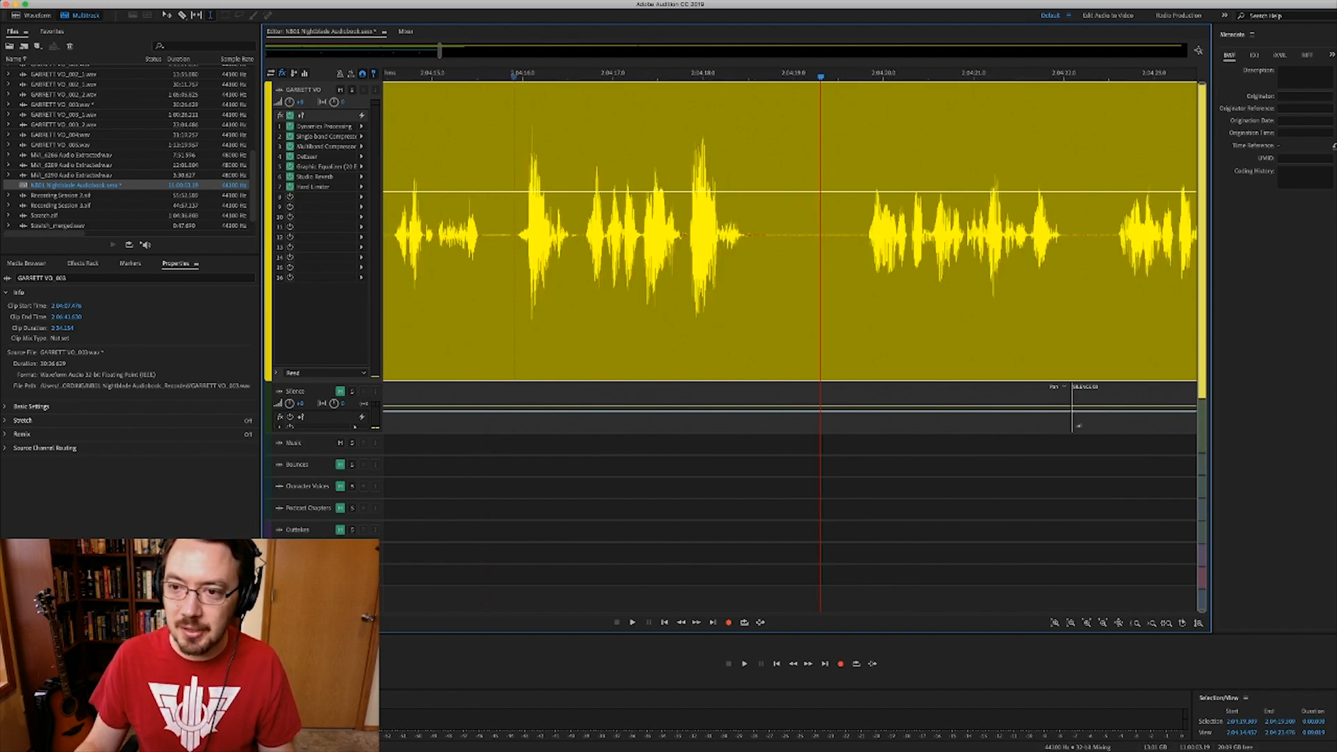
scroll(777, 234, right, 6)
click(776, 234)
scroll(787, 234, up, 5)
scroll(790, 234, right, 5)
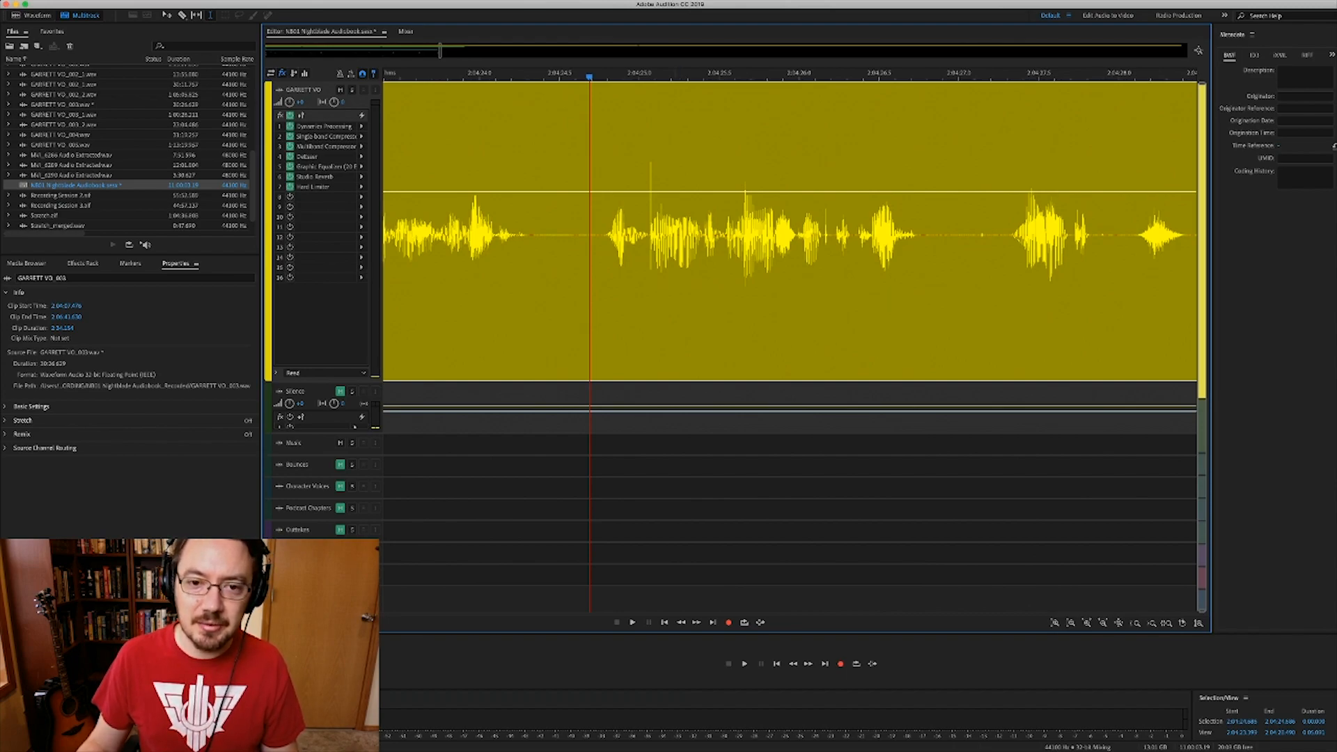
key(space)
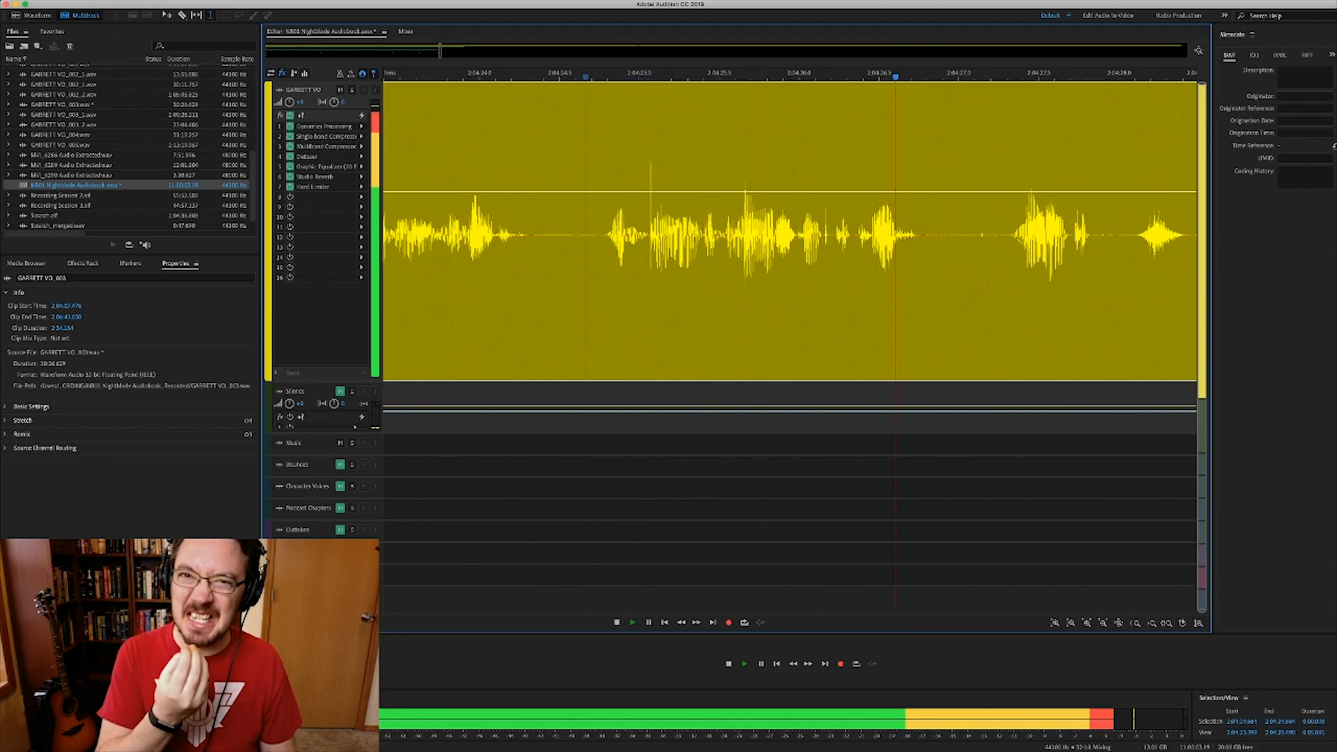
key(space)
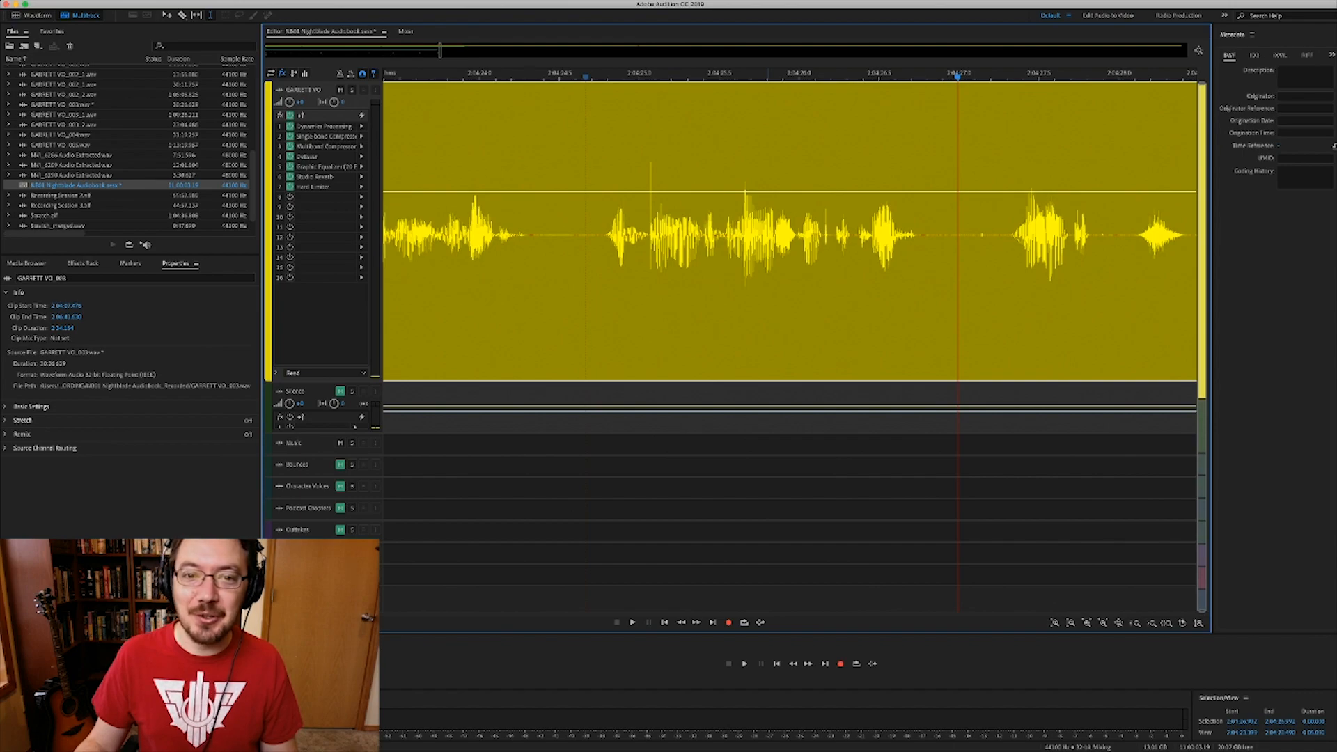
click(650, 230)
scroll(650, 230, up, 5)
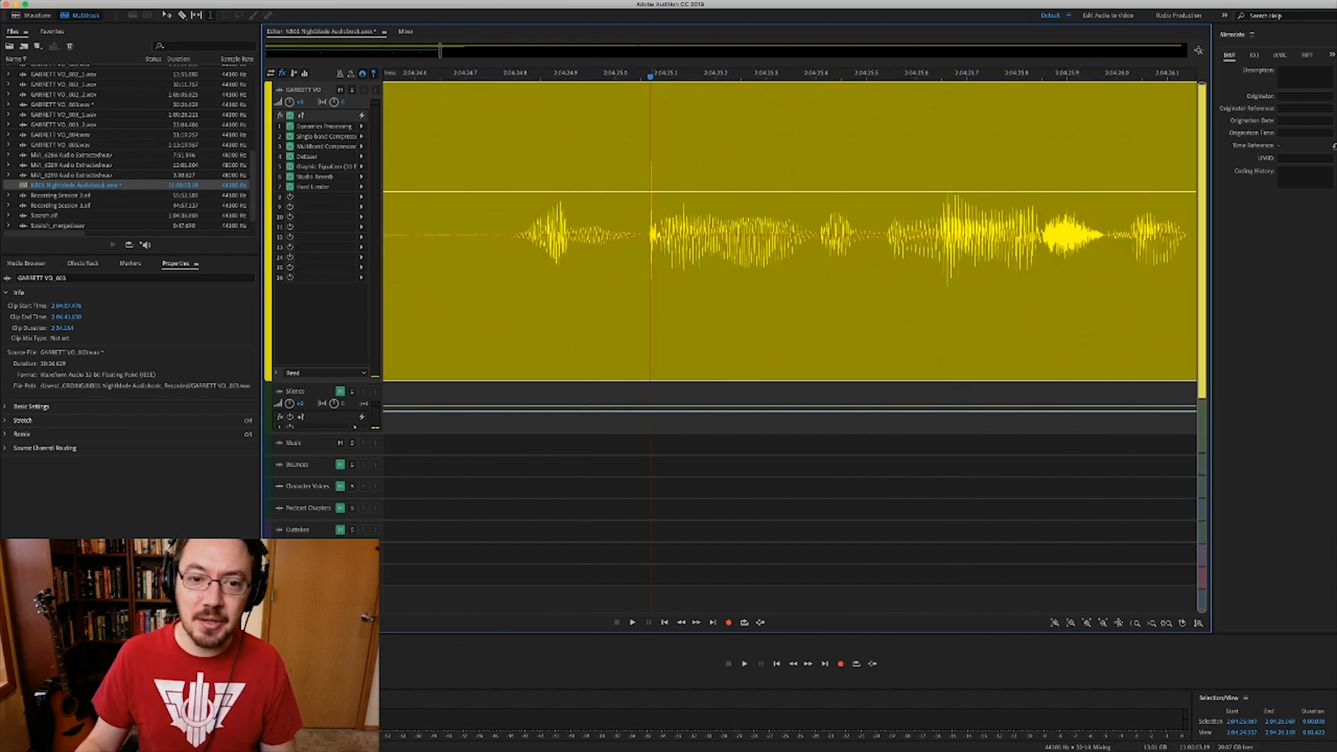
- Open the GARRETT VO_003 clip in the Waveform editor, select the mouth click and Auto Heal it
double_click(652, 230)
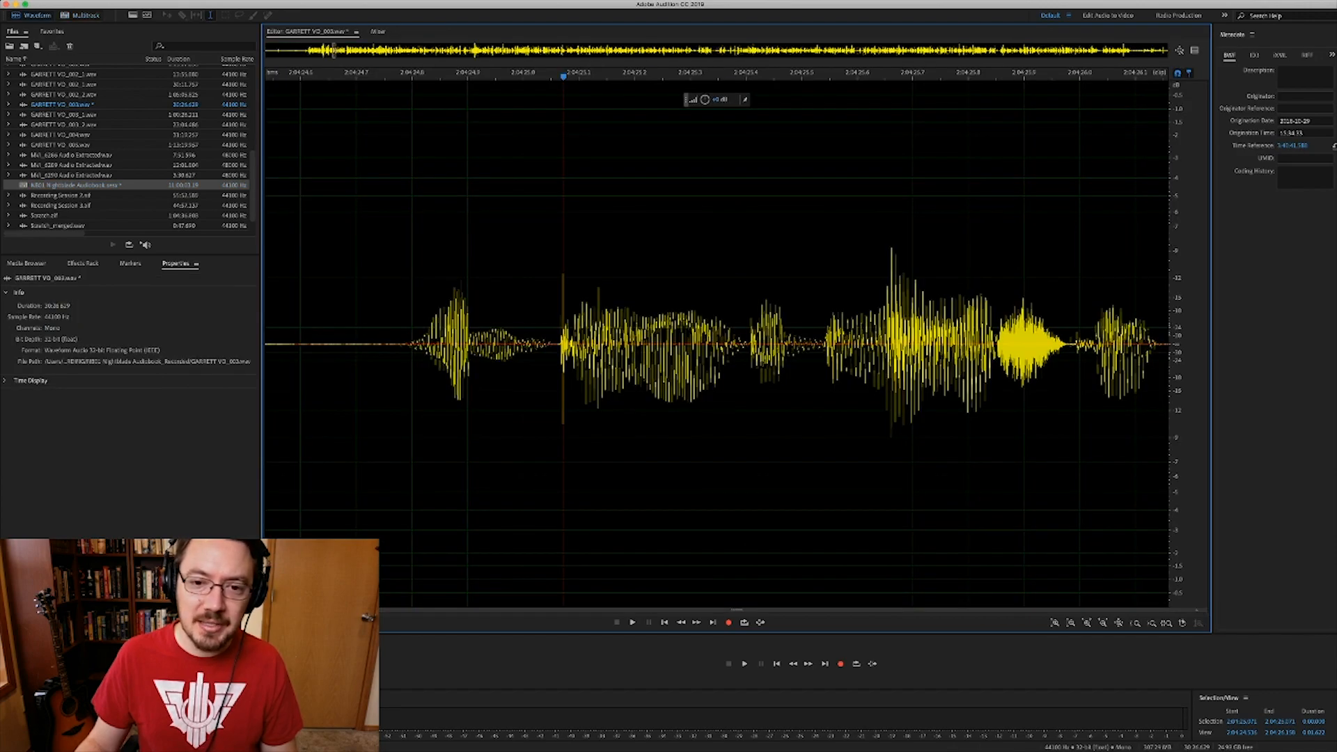
key(equal)
key(equal)
key(equal)
key(equal)
key(equal)
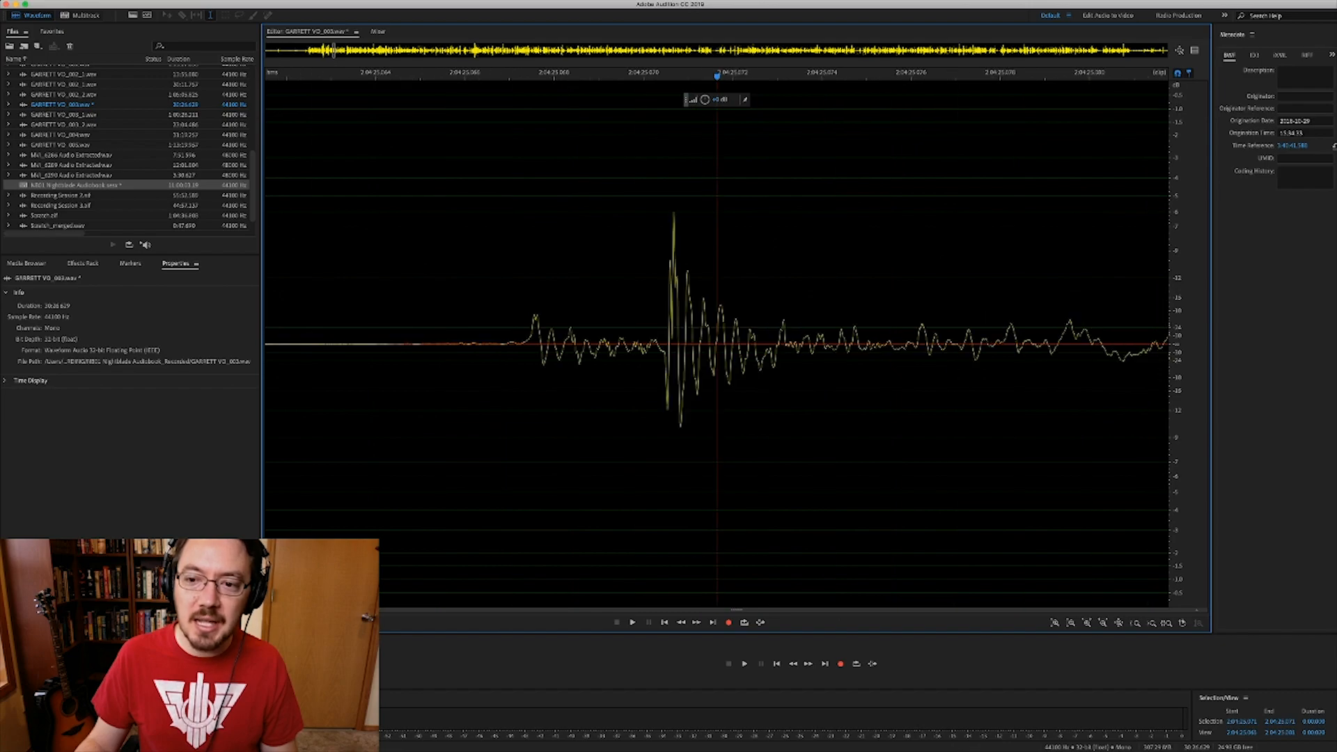
key(minus)
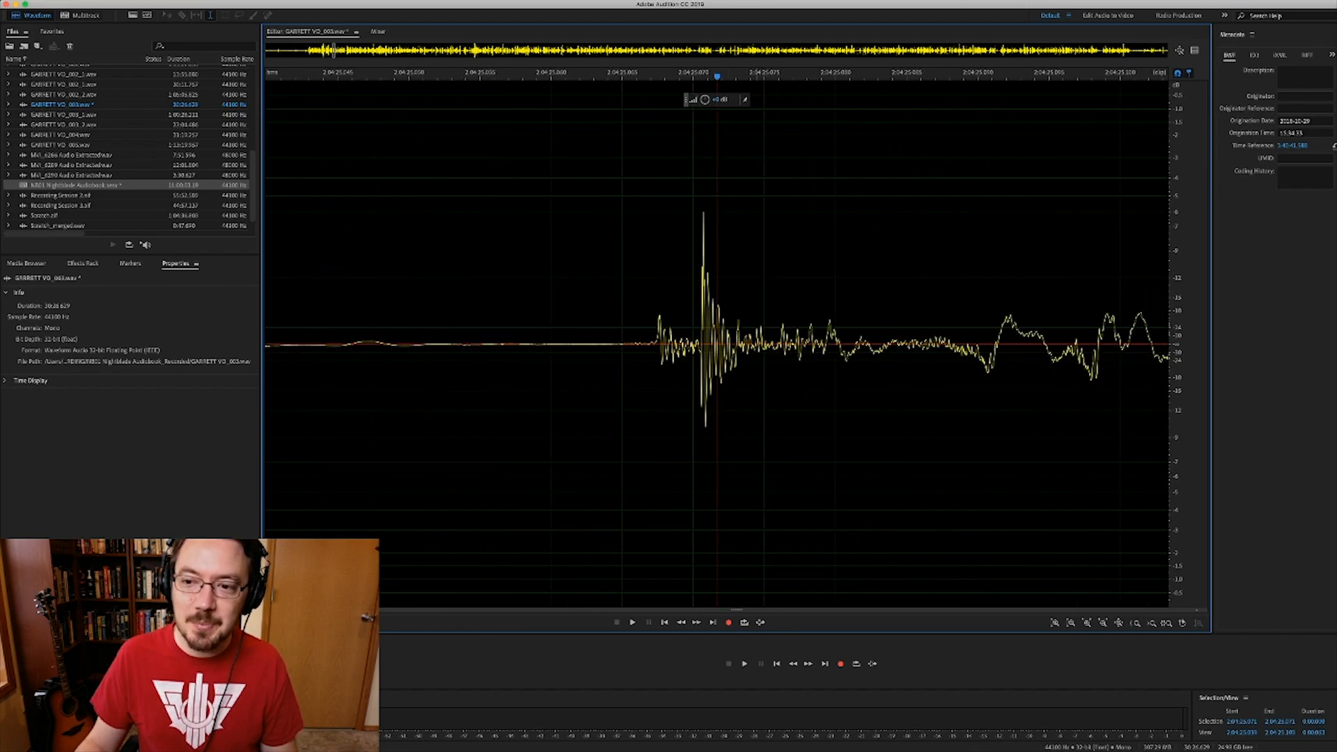
key(minus)
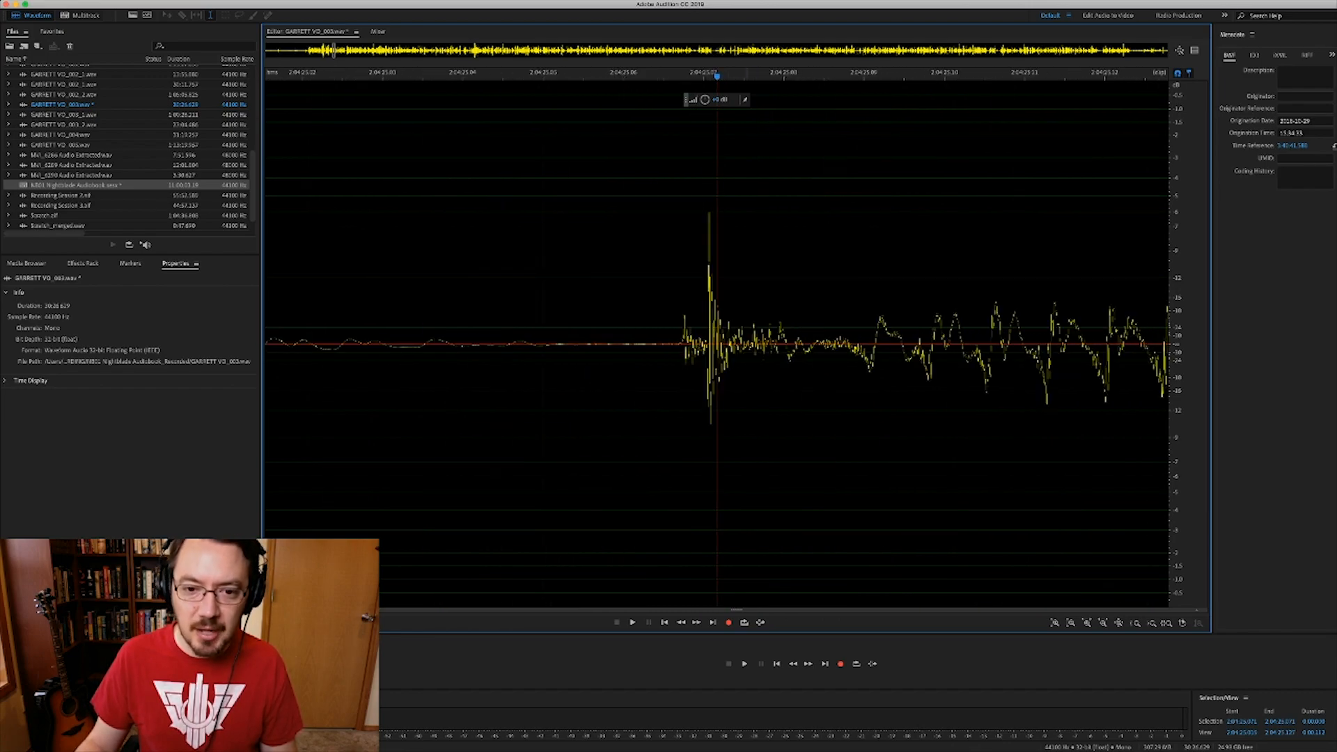
key(equal)
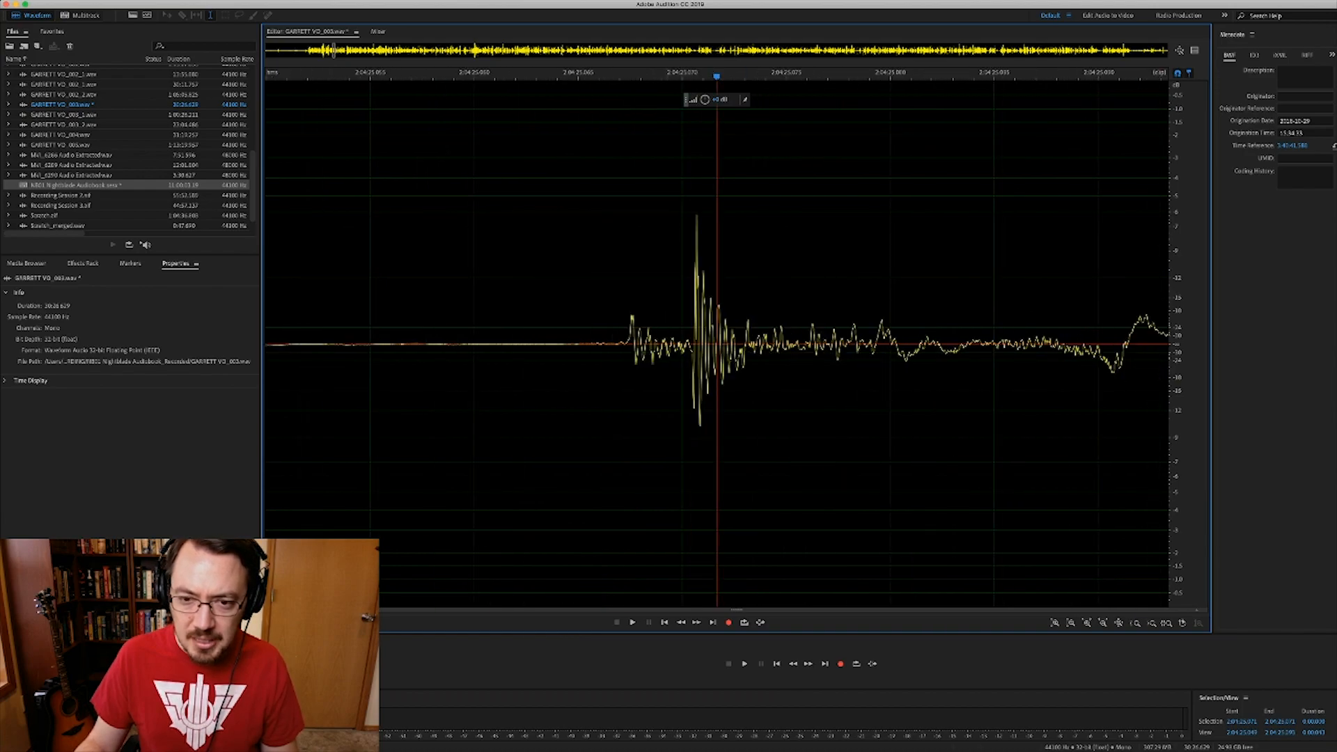
drag(623, 313, 851, 314)
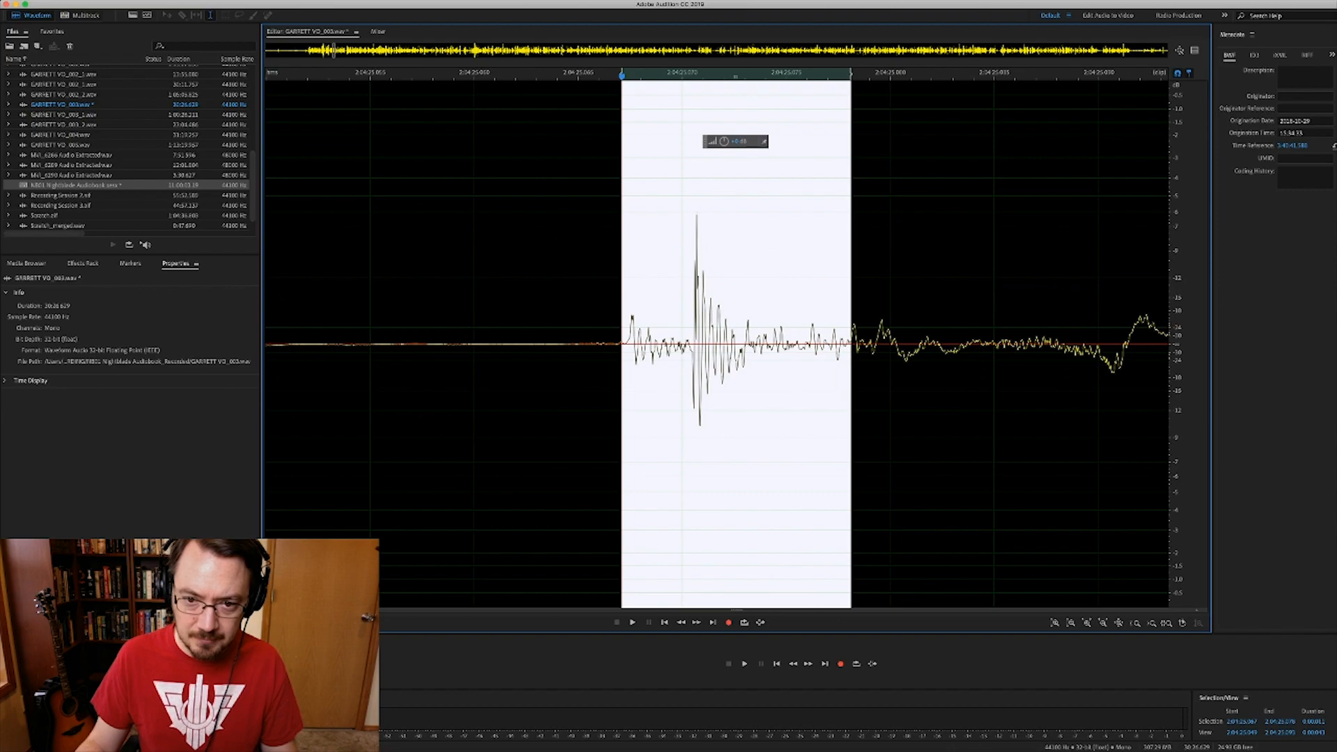
key(super+u)
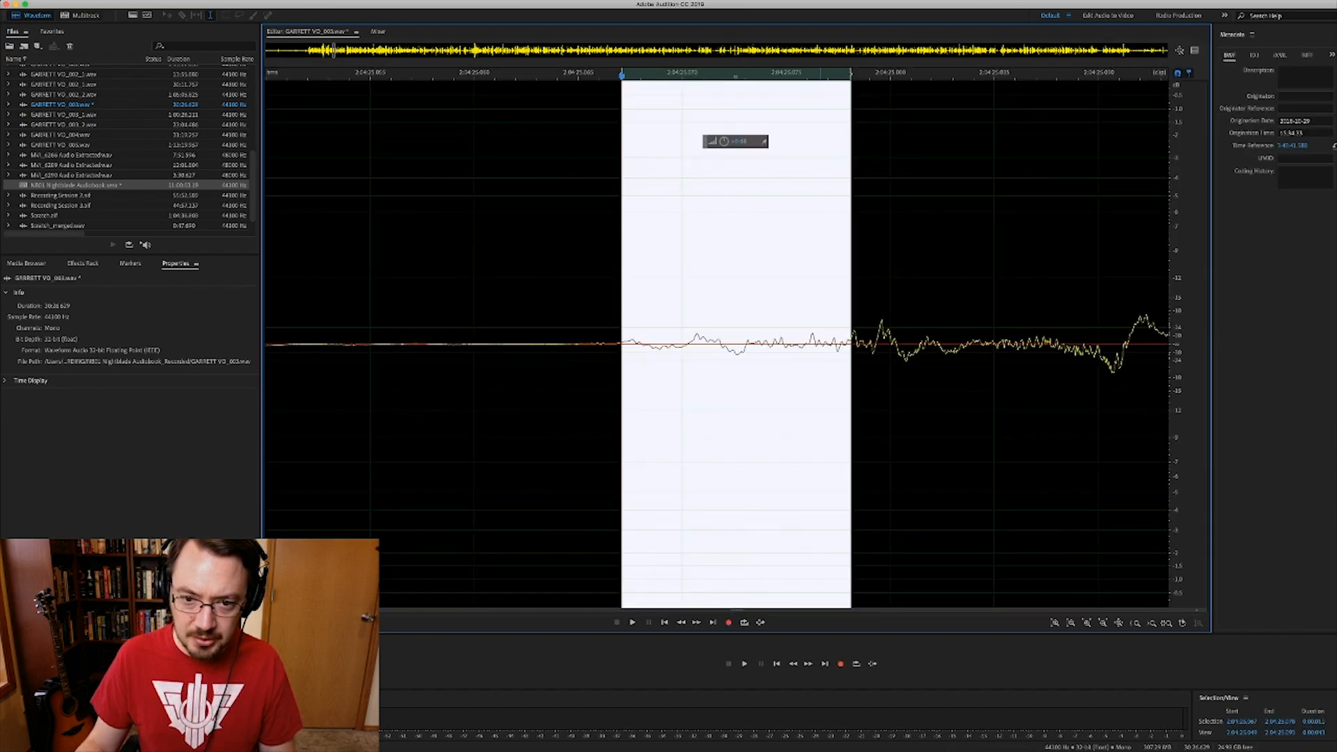
- Play the repaired passage twice, then reopen the NB01 Nightblade Audiobook multitrack session
key(minus)
key(minus)
key(minus)
key(minus)
key(minus)
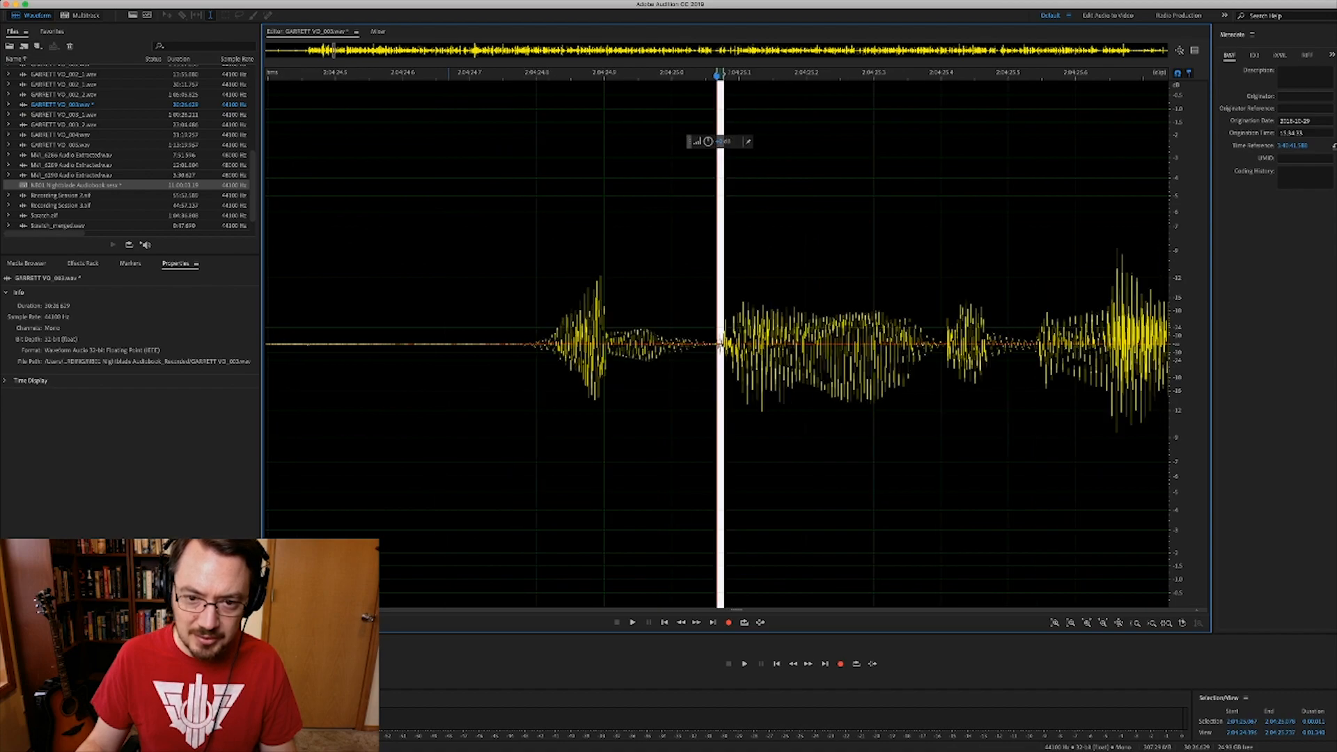
key(minus)
key(minus)
key(space)
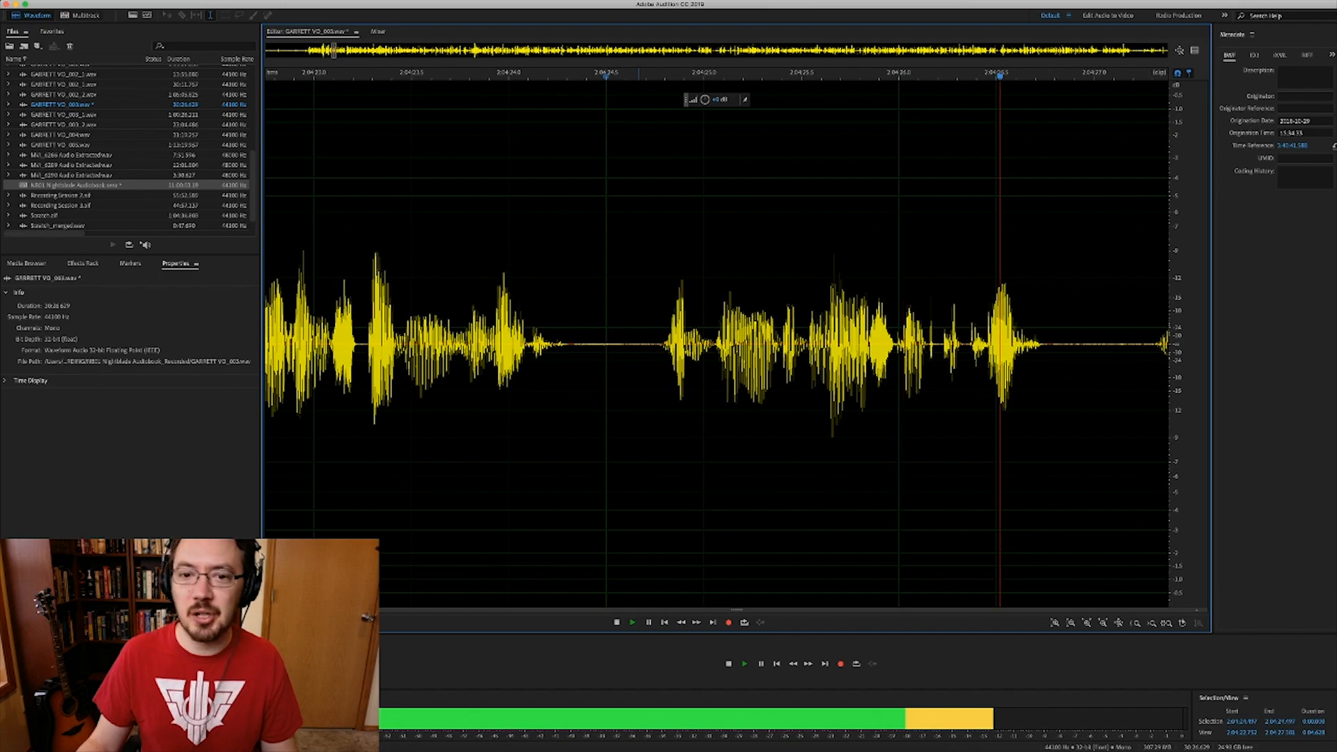
key(space)
click(639, 344)
click(624, 344)
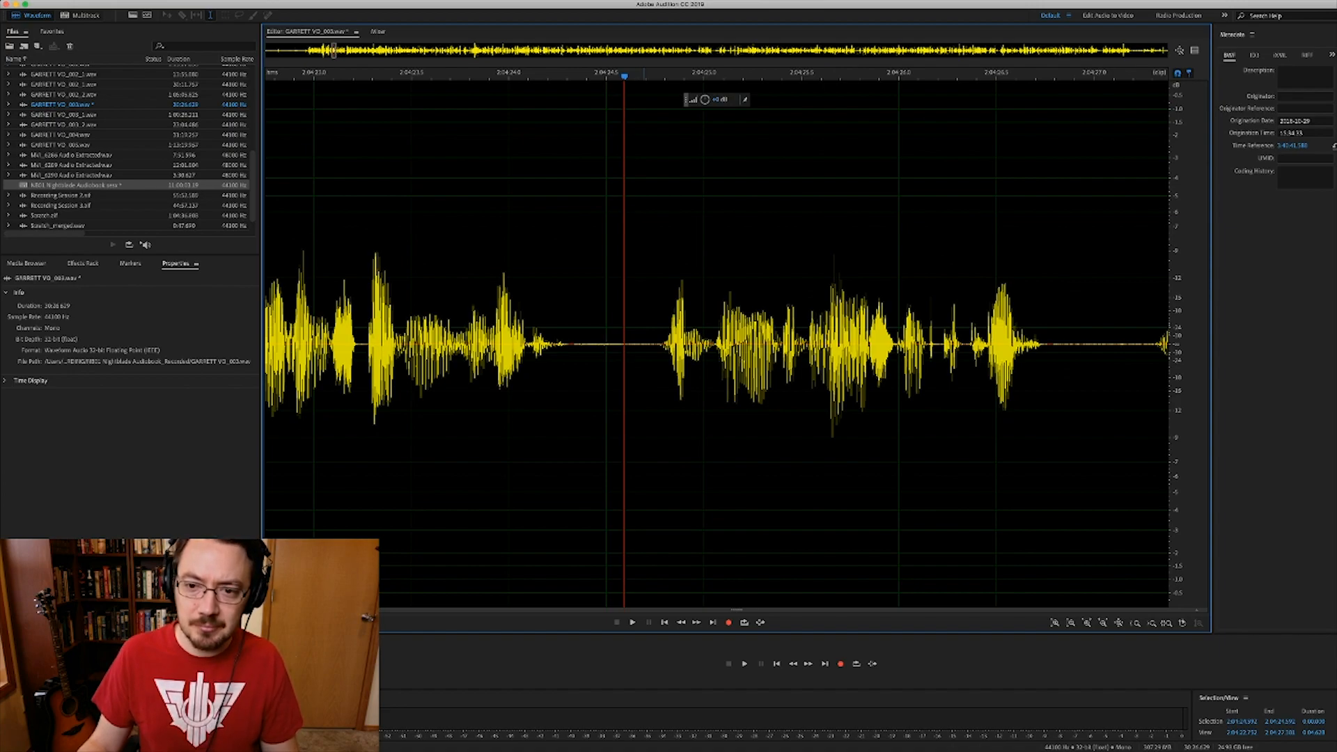
key(space)
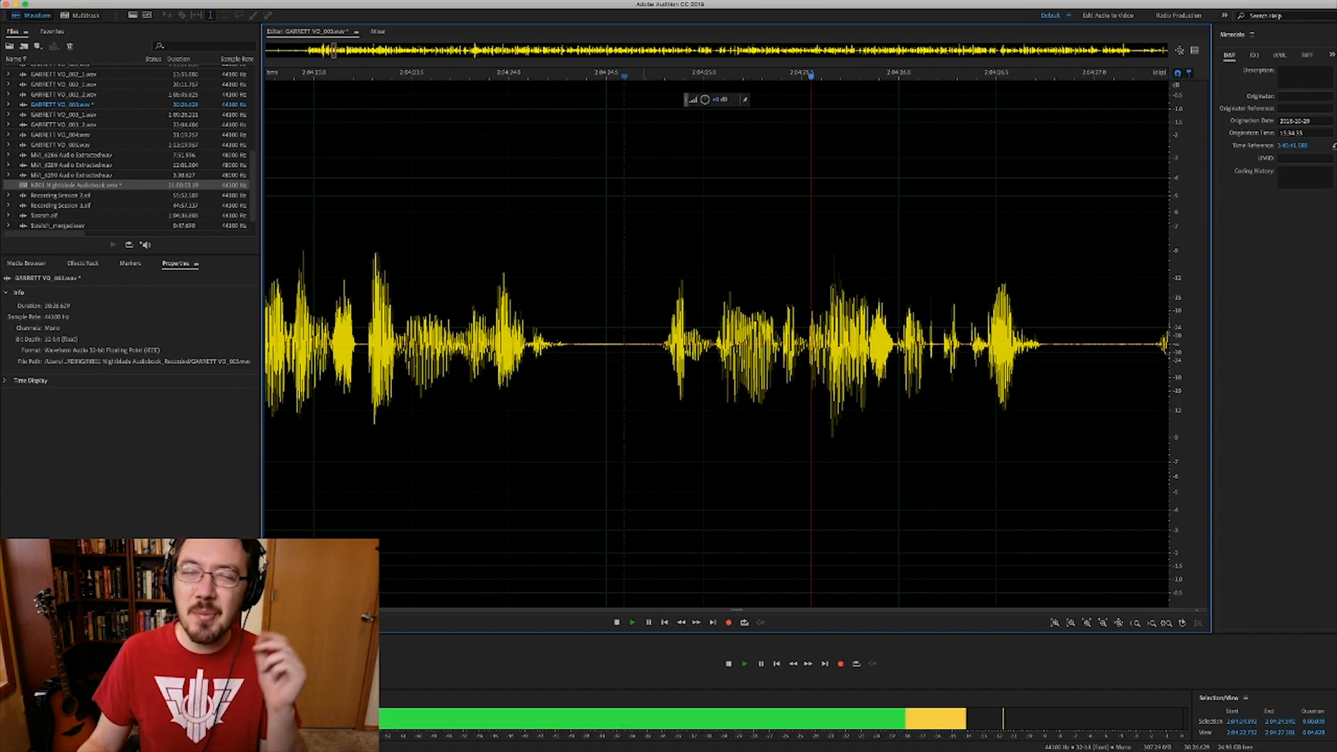
key(space)
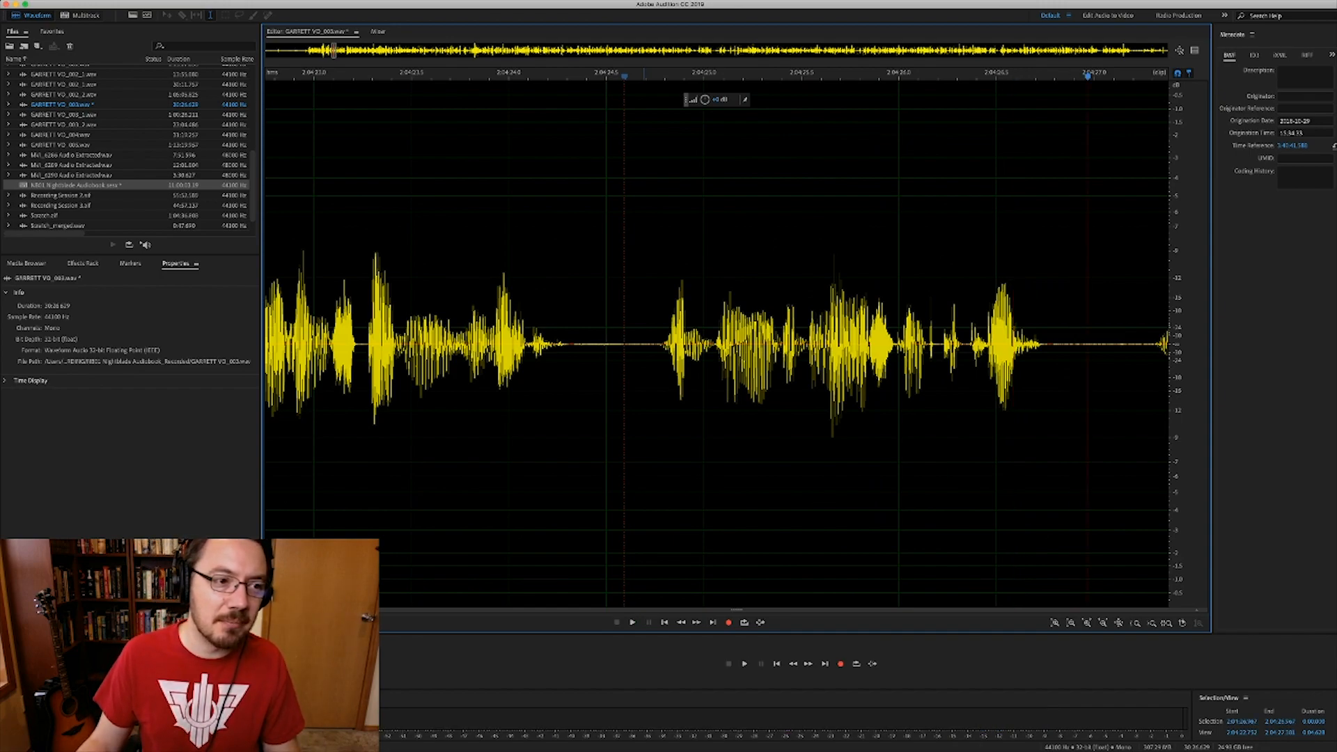
click(75, 185)
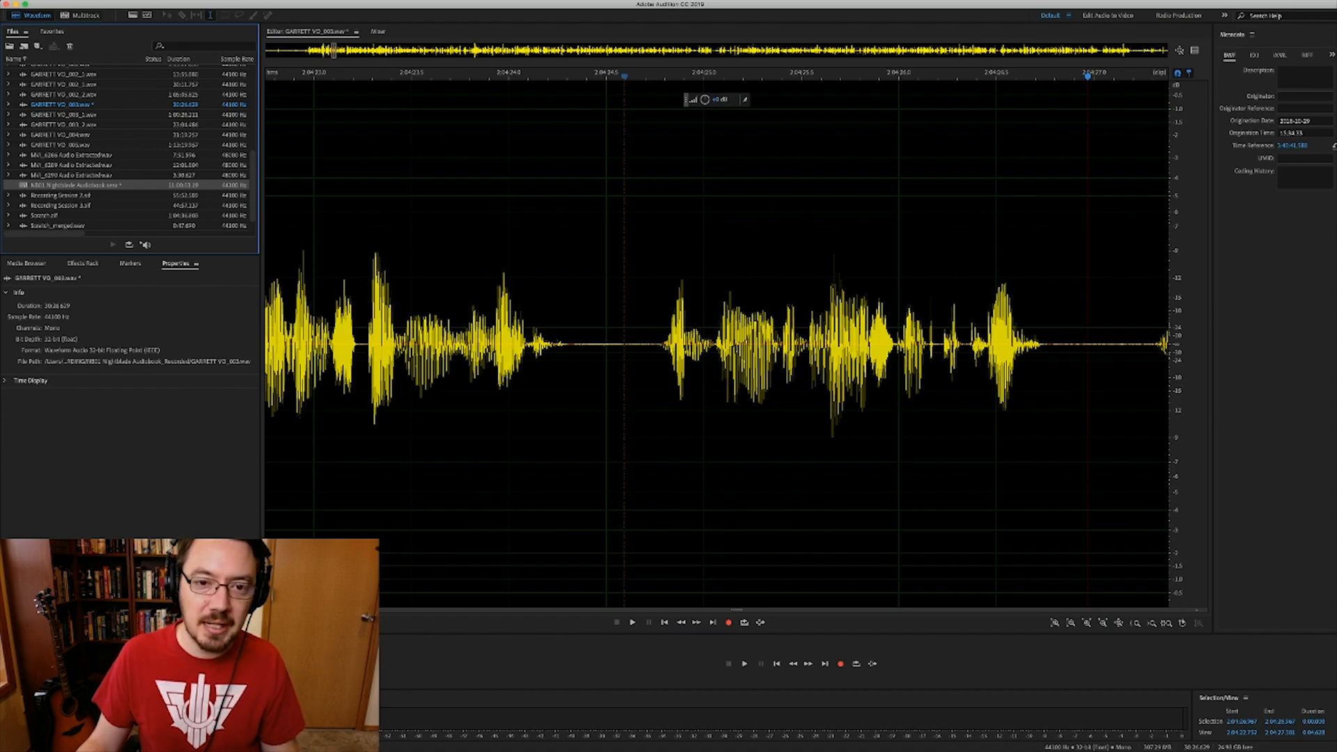
double_click(75, 186)
- Play the multitrack session across the repaired narration spot
scroll(597, 234, down, 6)
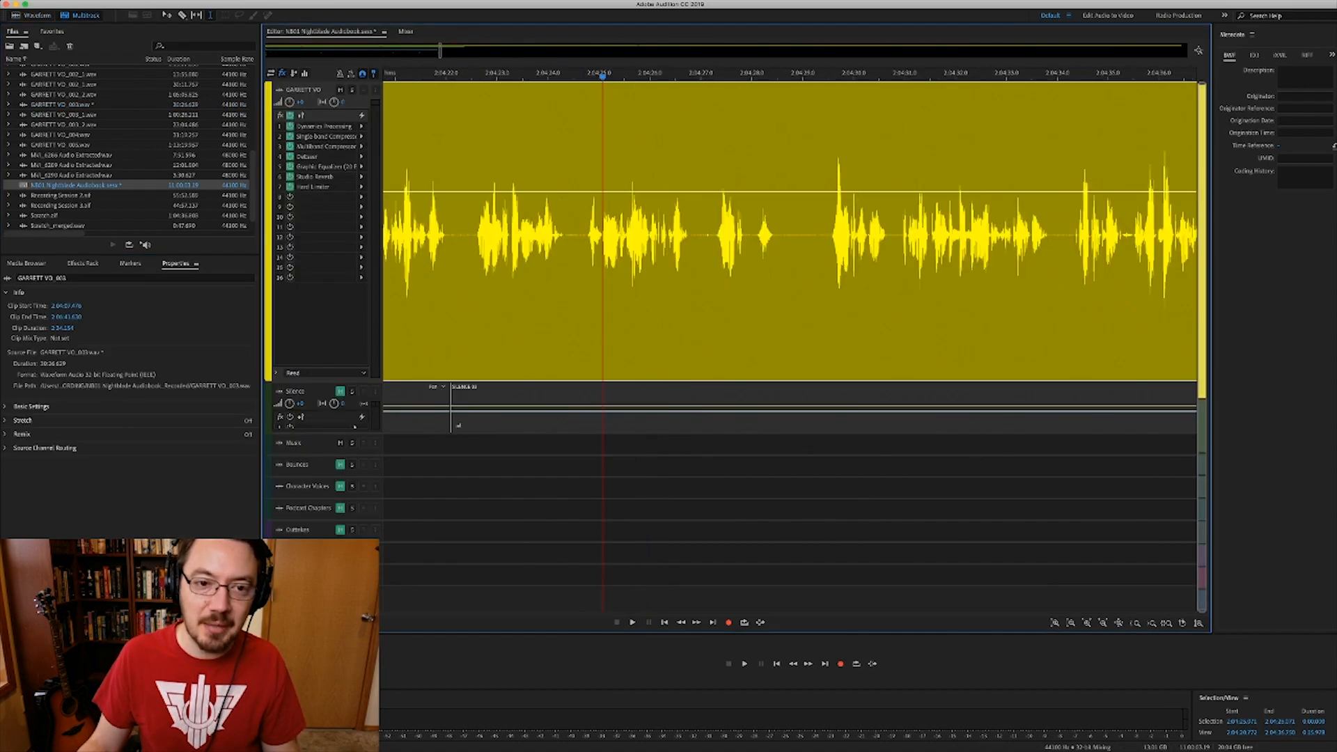
click(478, 235)
key(space)
scroll(634, 234, up, 1)
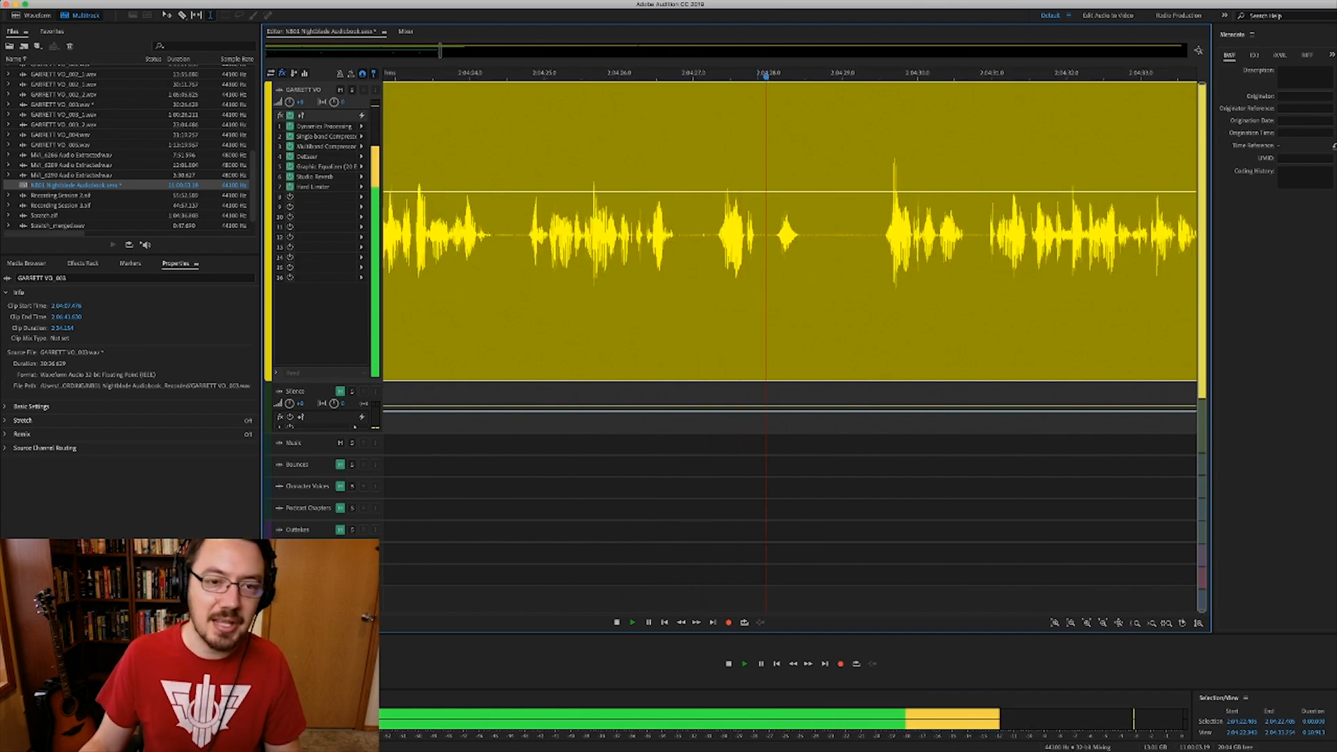
key(space)
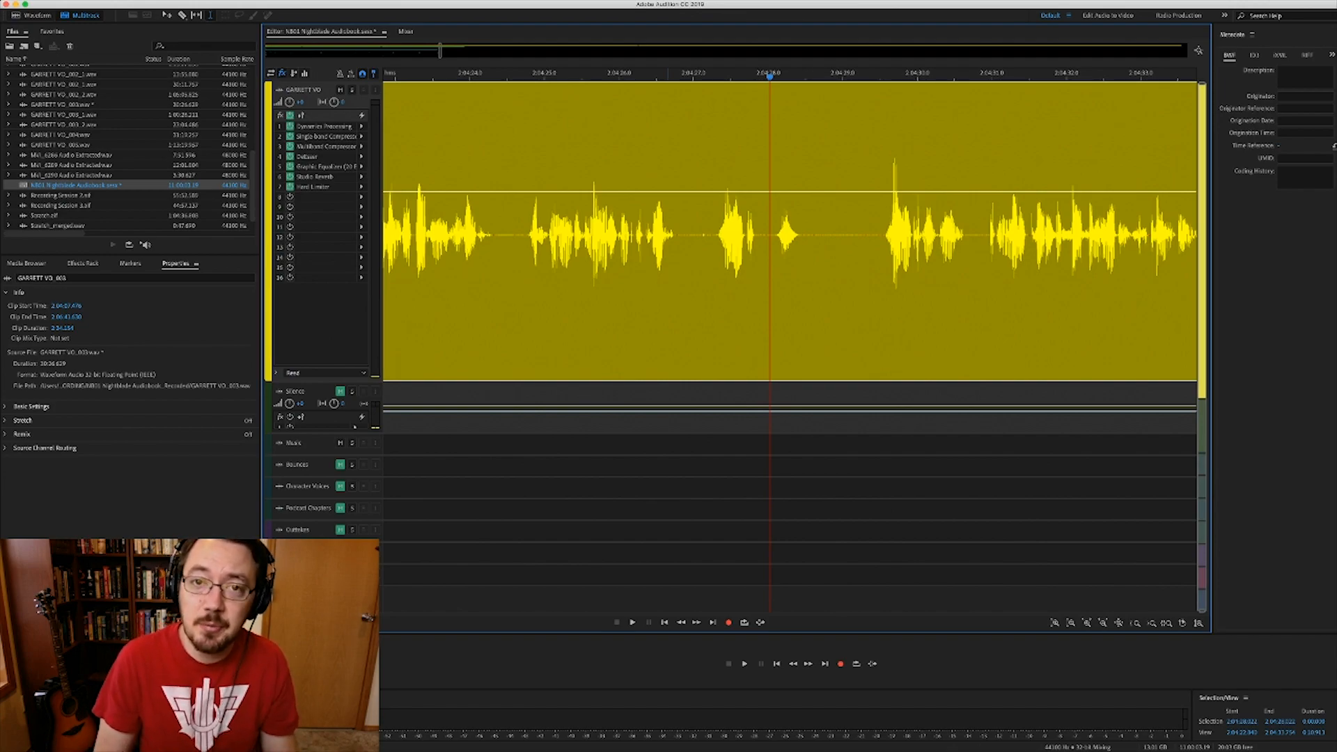
- Zoom out around the repair and drag the Silence track slightly taller
scroll(675, 230, down, 4)
click(675, 230)
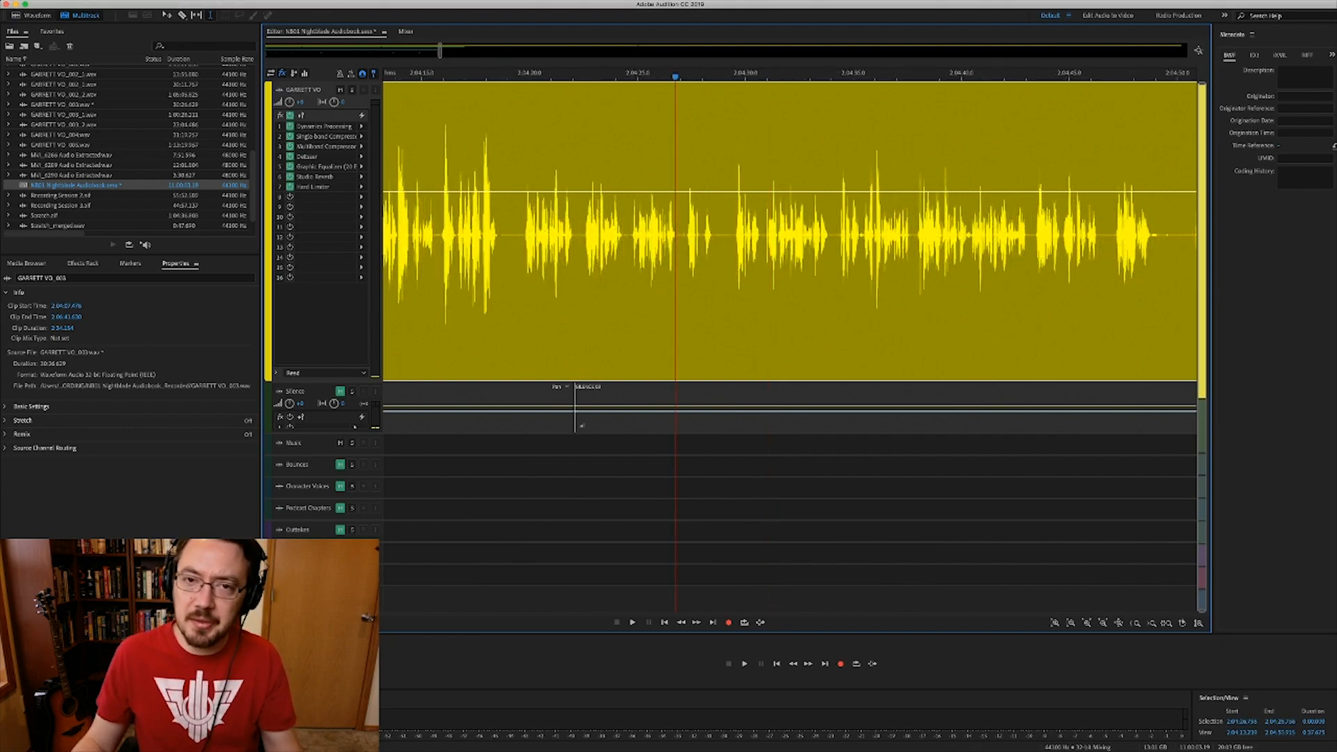
key(minus)
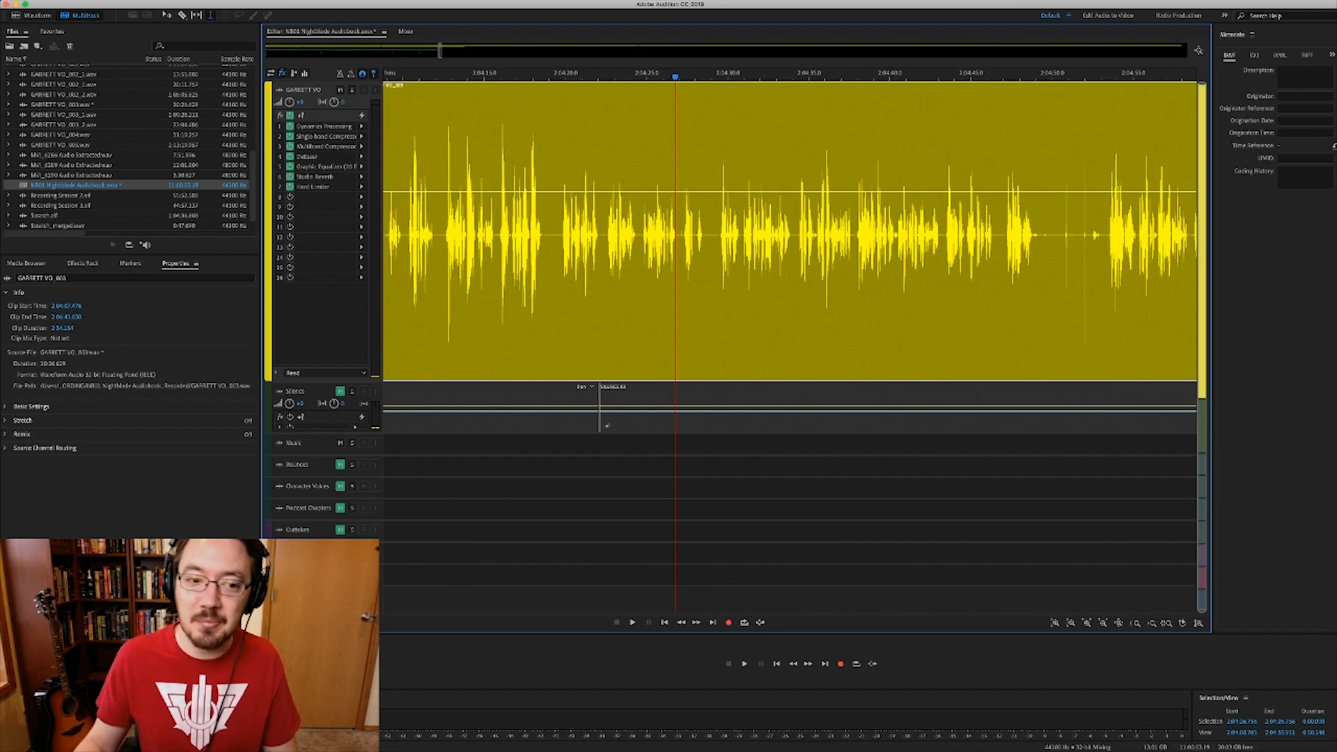
click(642, 73)
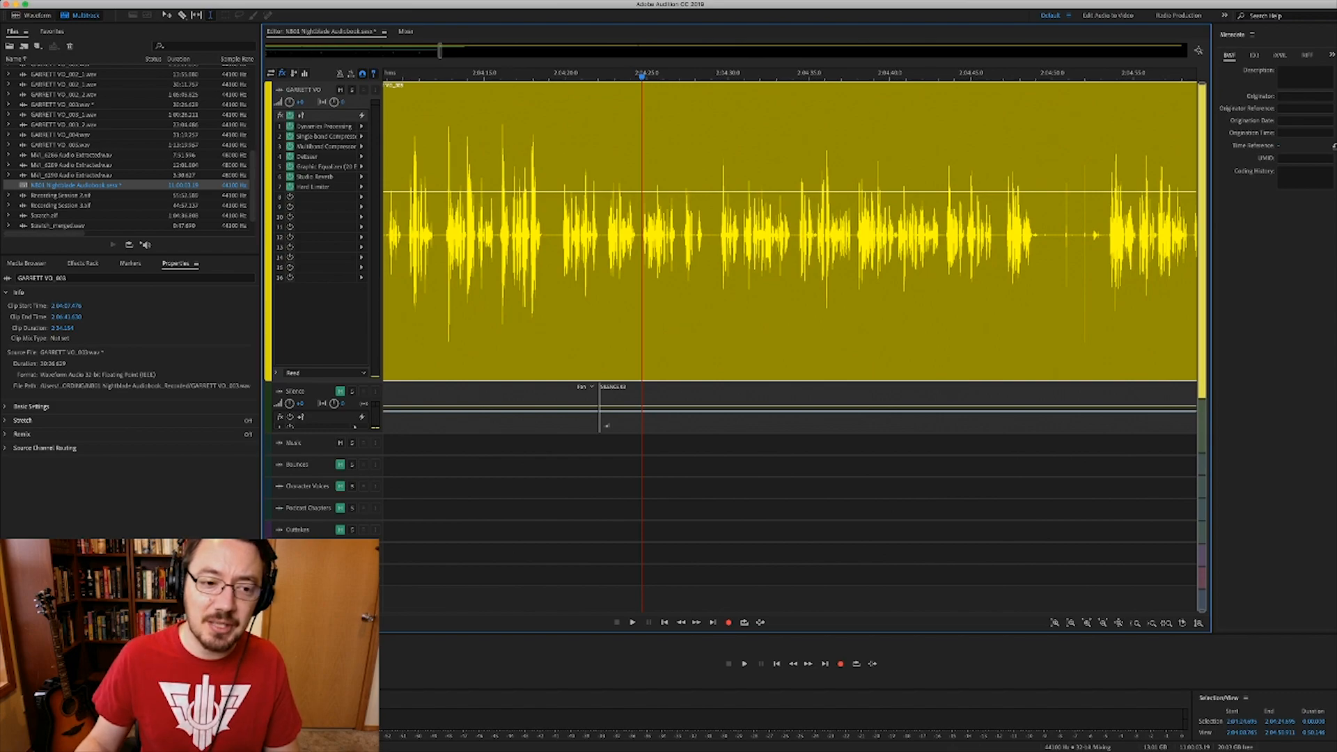
drag(322, 433, 322, 438)
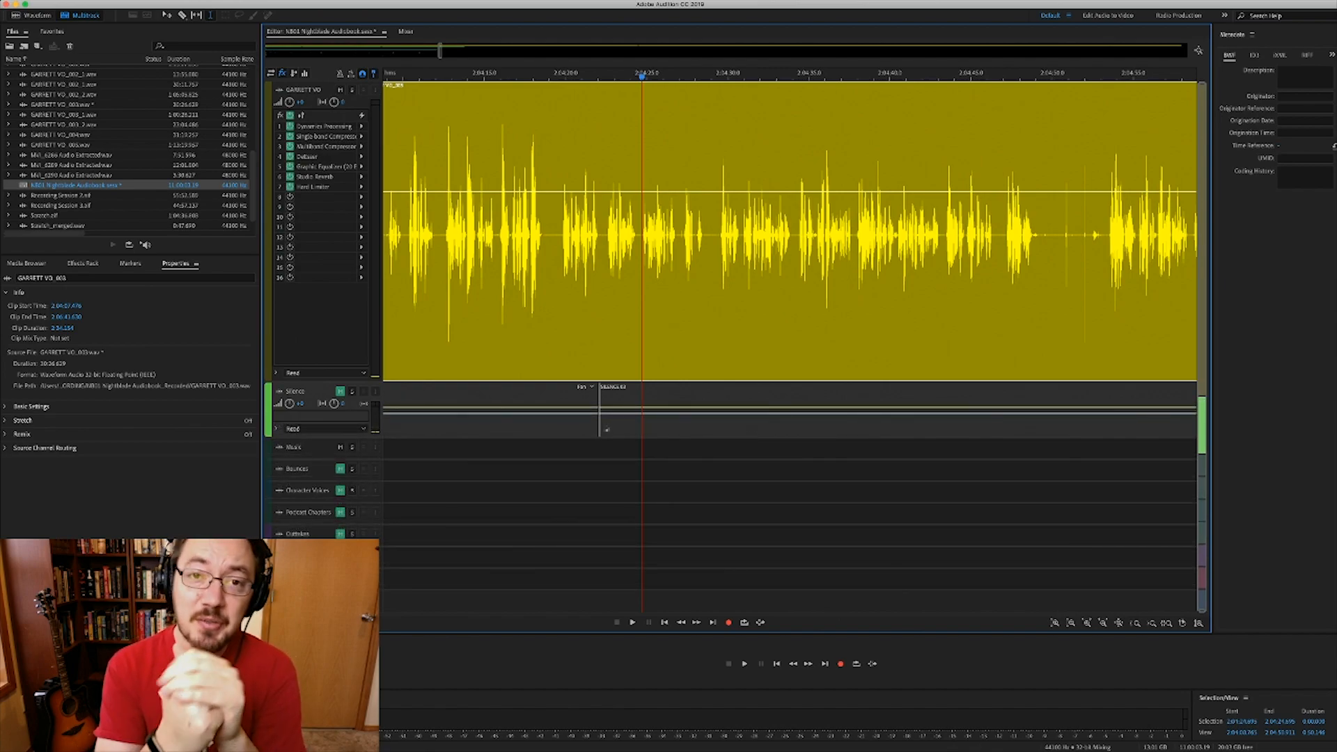